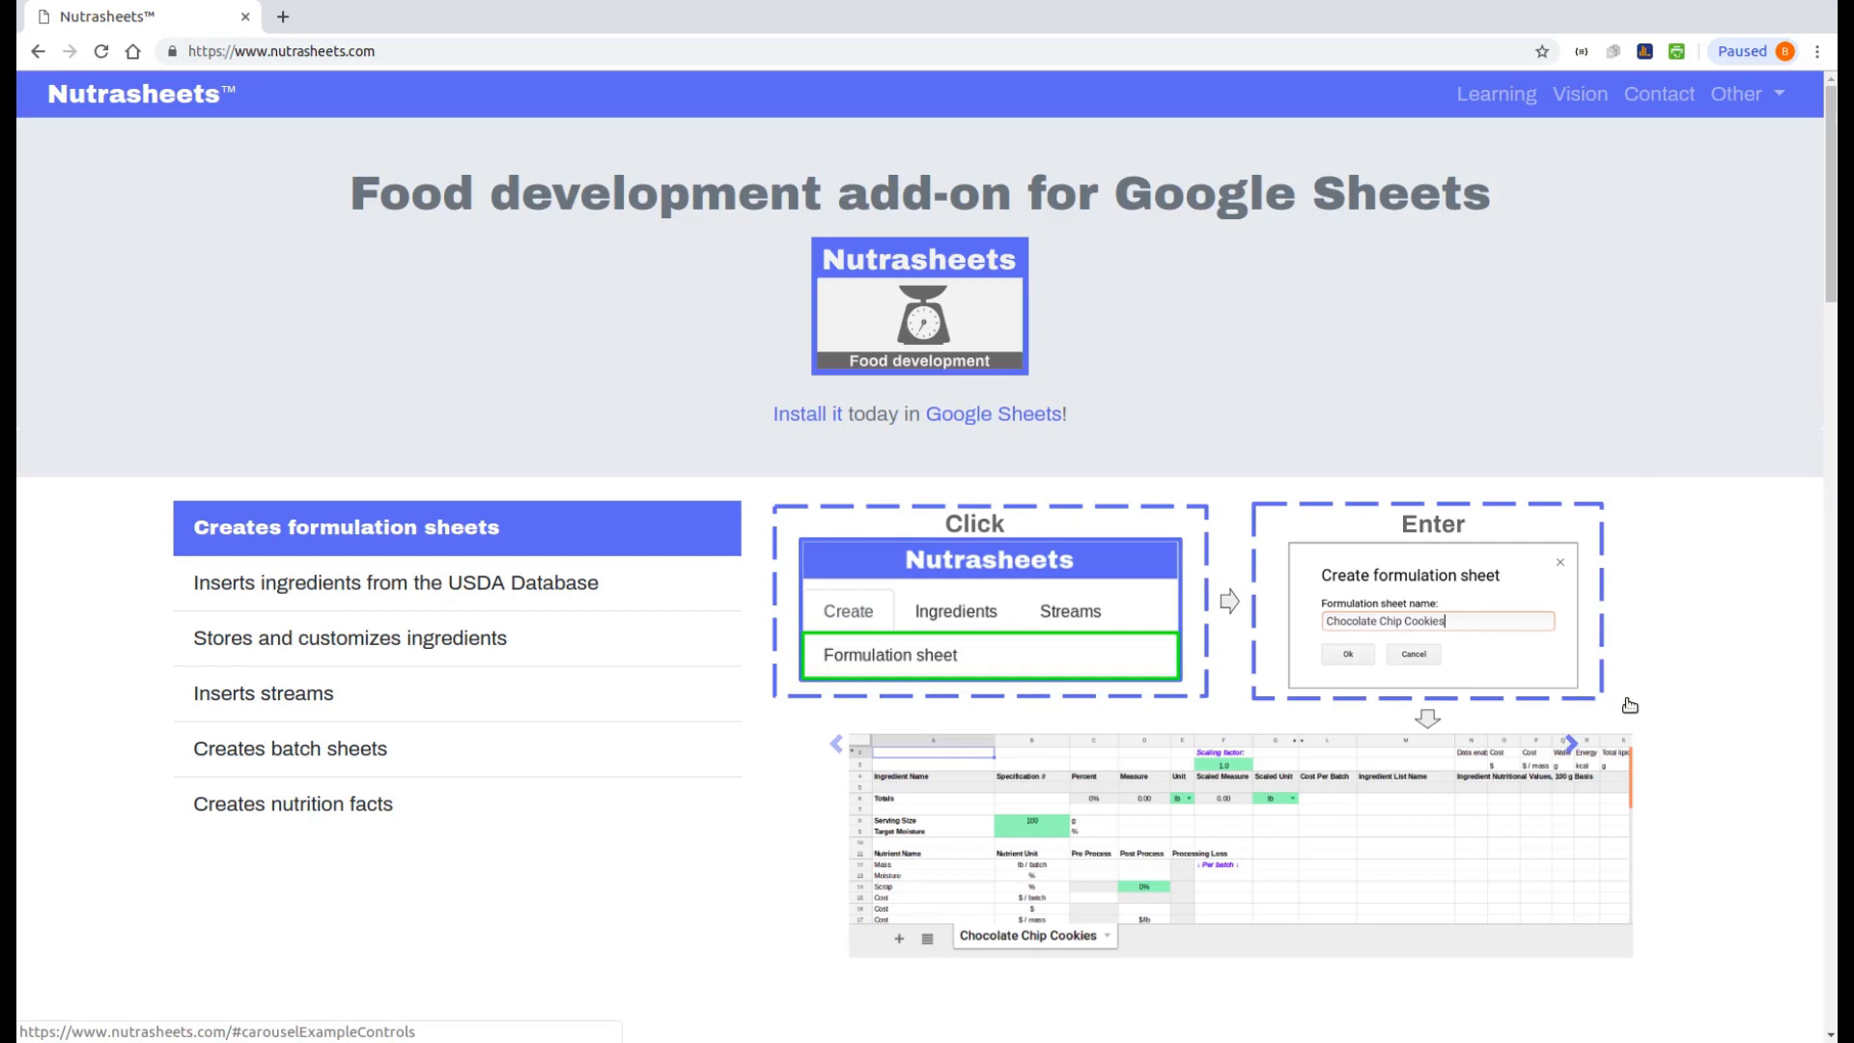
# Step: Browse the homepage's feature slides from formulation sheets through USDA ingredients, stored ingredients, streams and batch sheets
pyautogui.click(1630, 705)
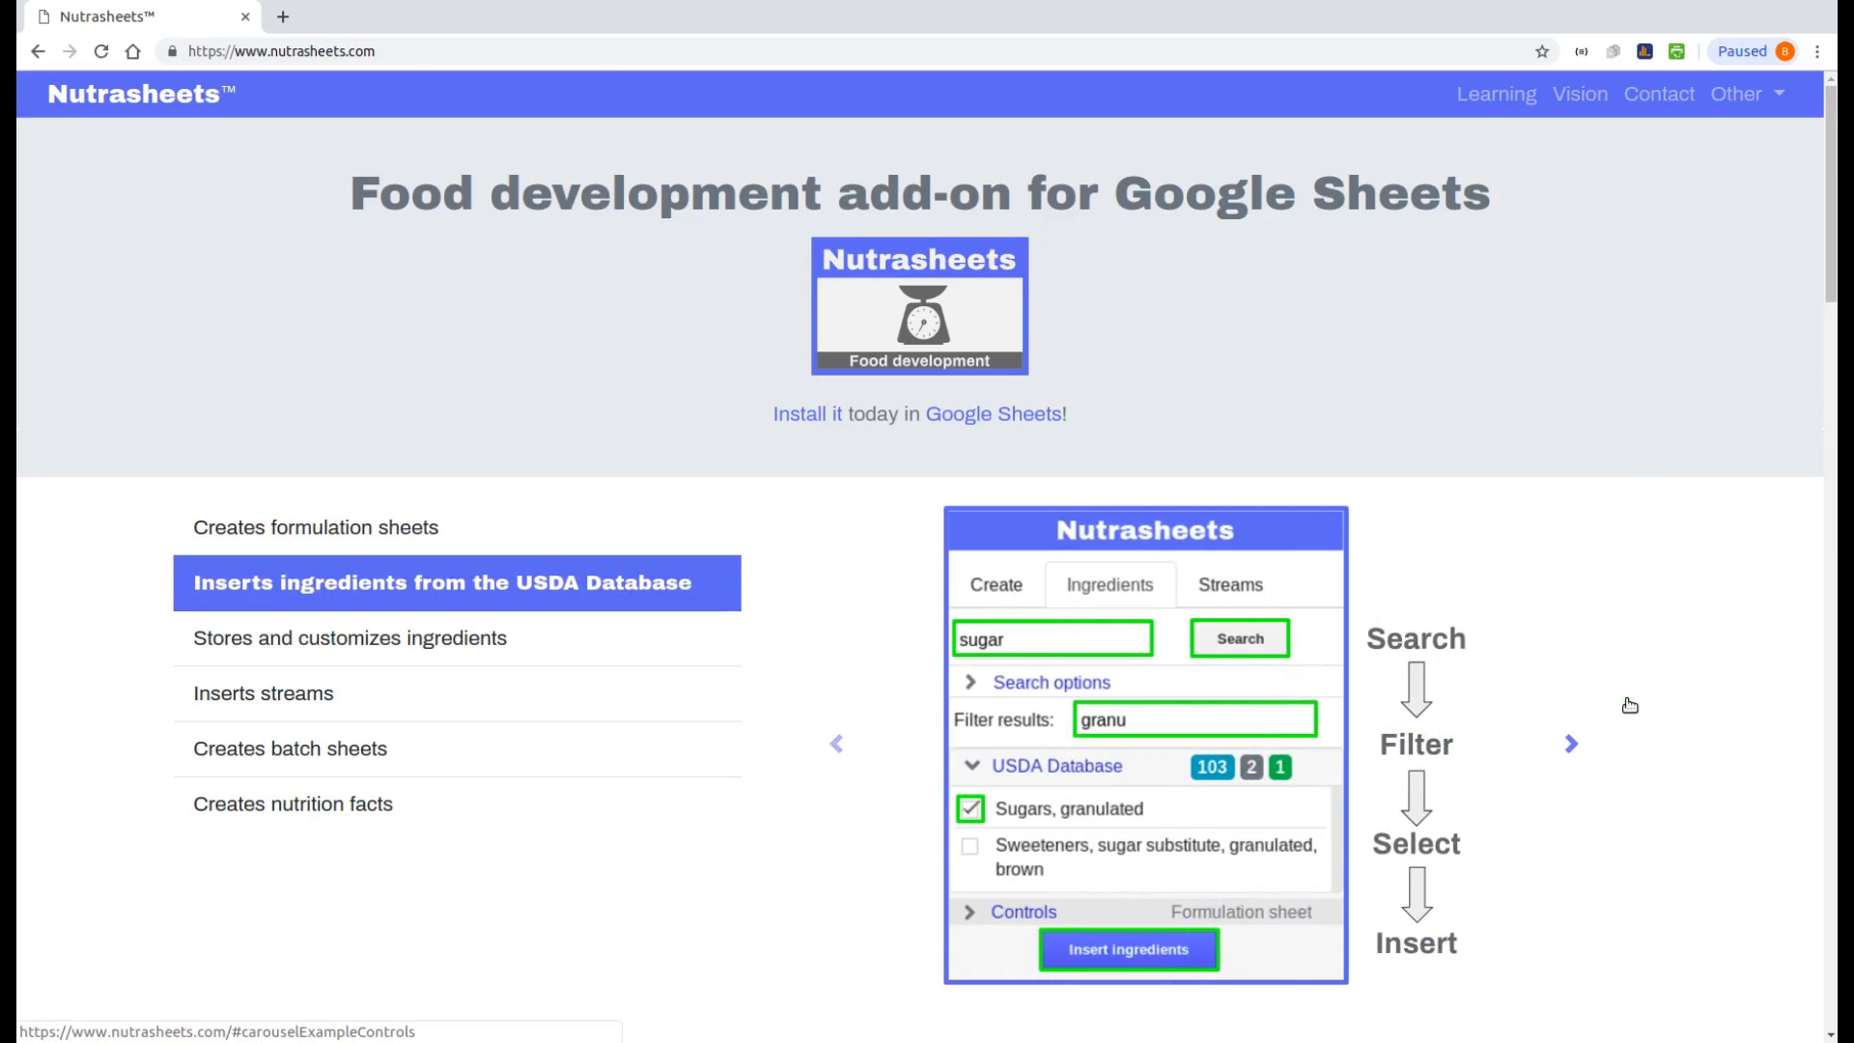
pyautogui.click(1629, 705)
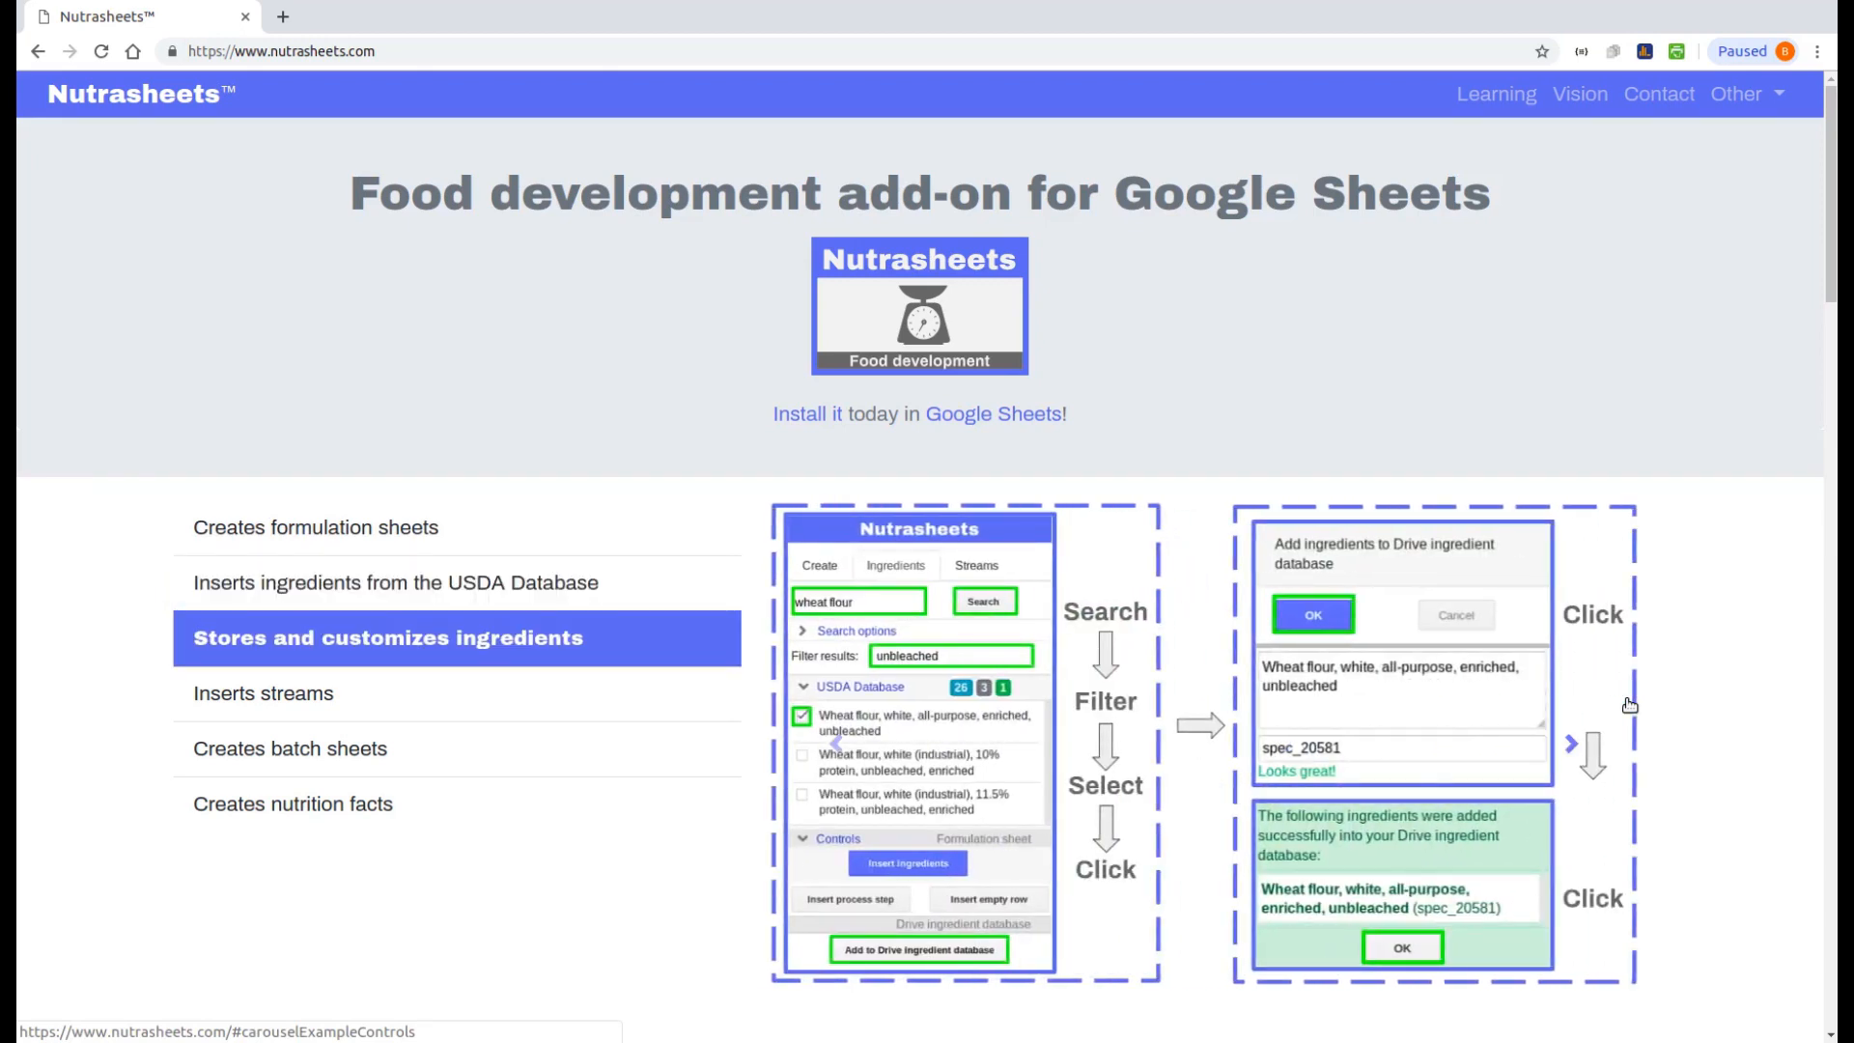
pyautogui.click(1629, 704)
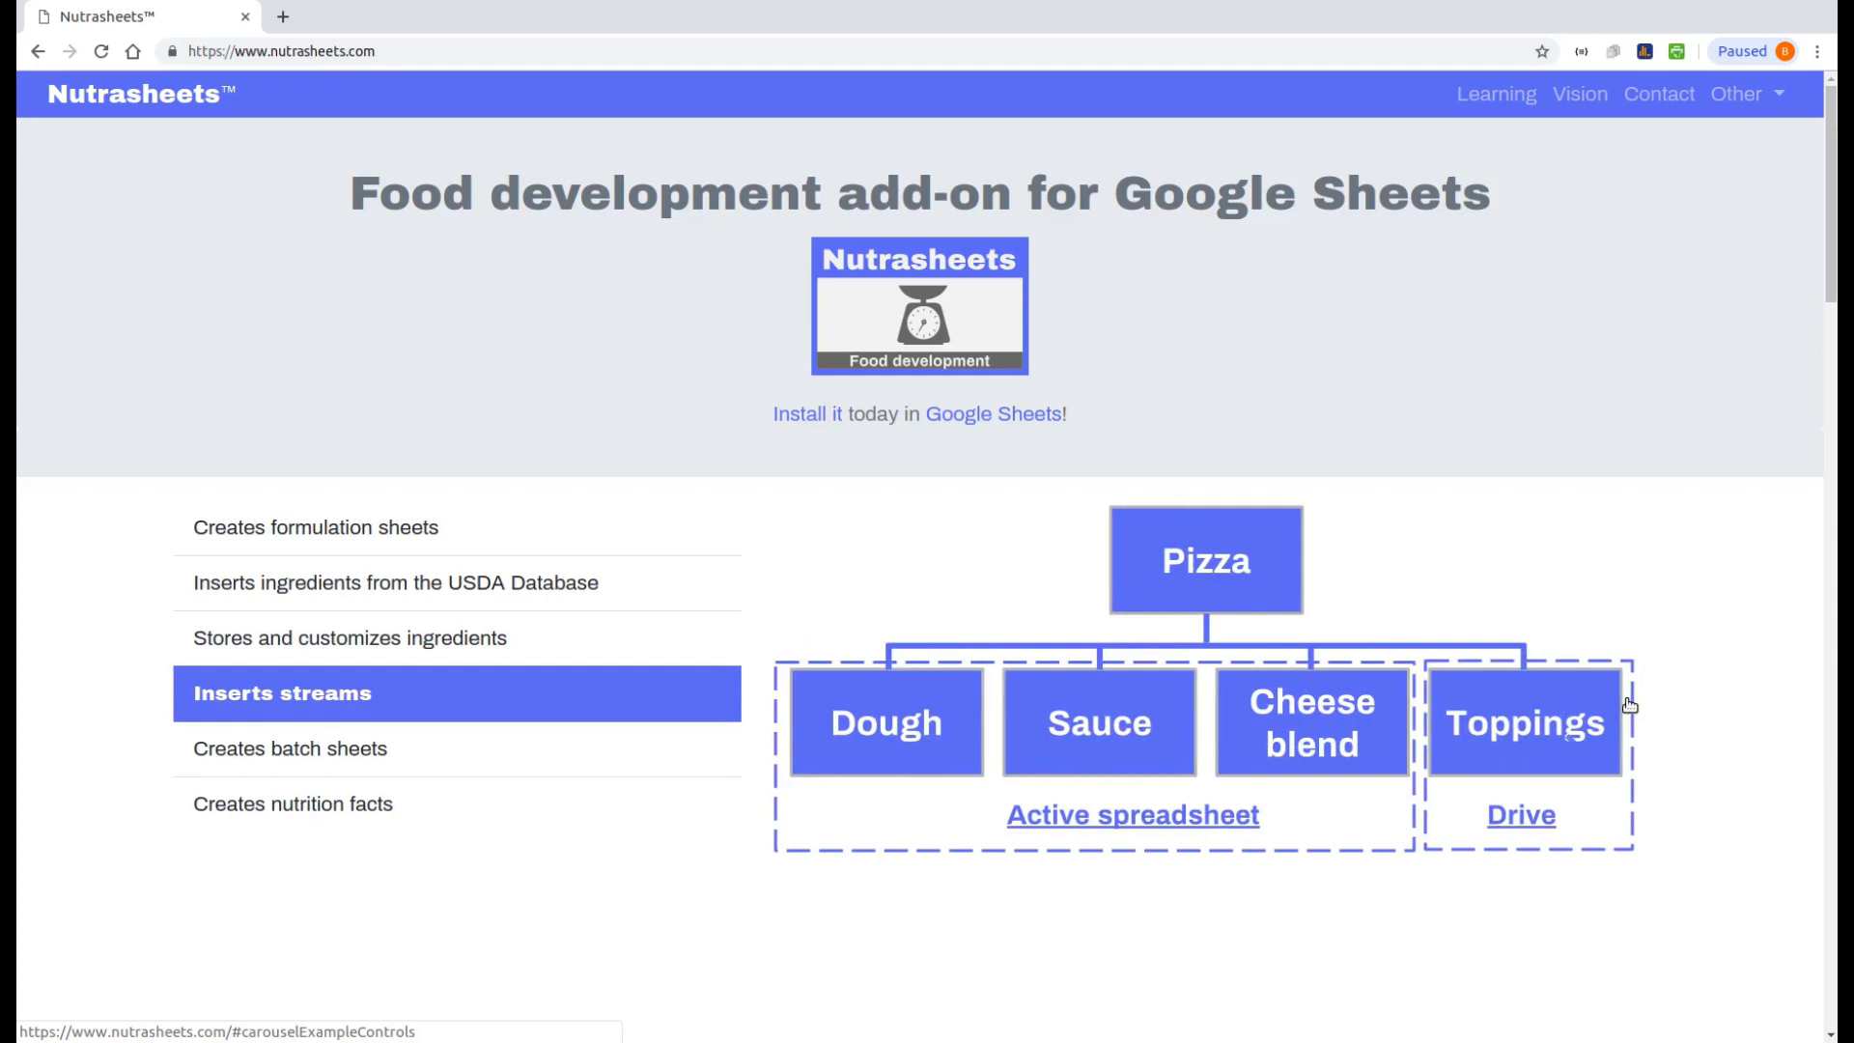
pyautogui.click(1630, 705)
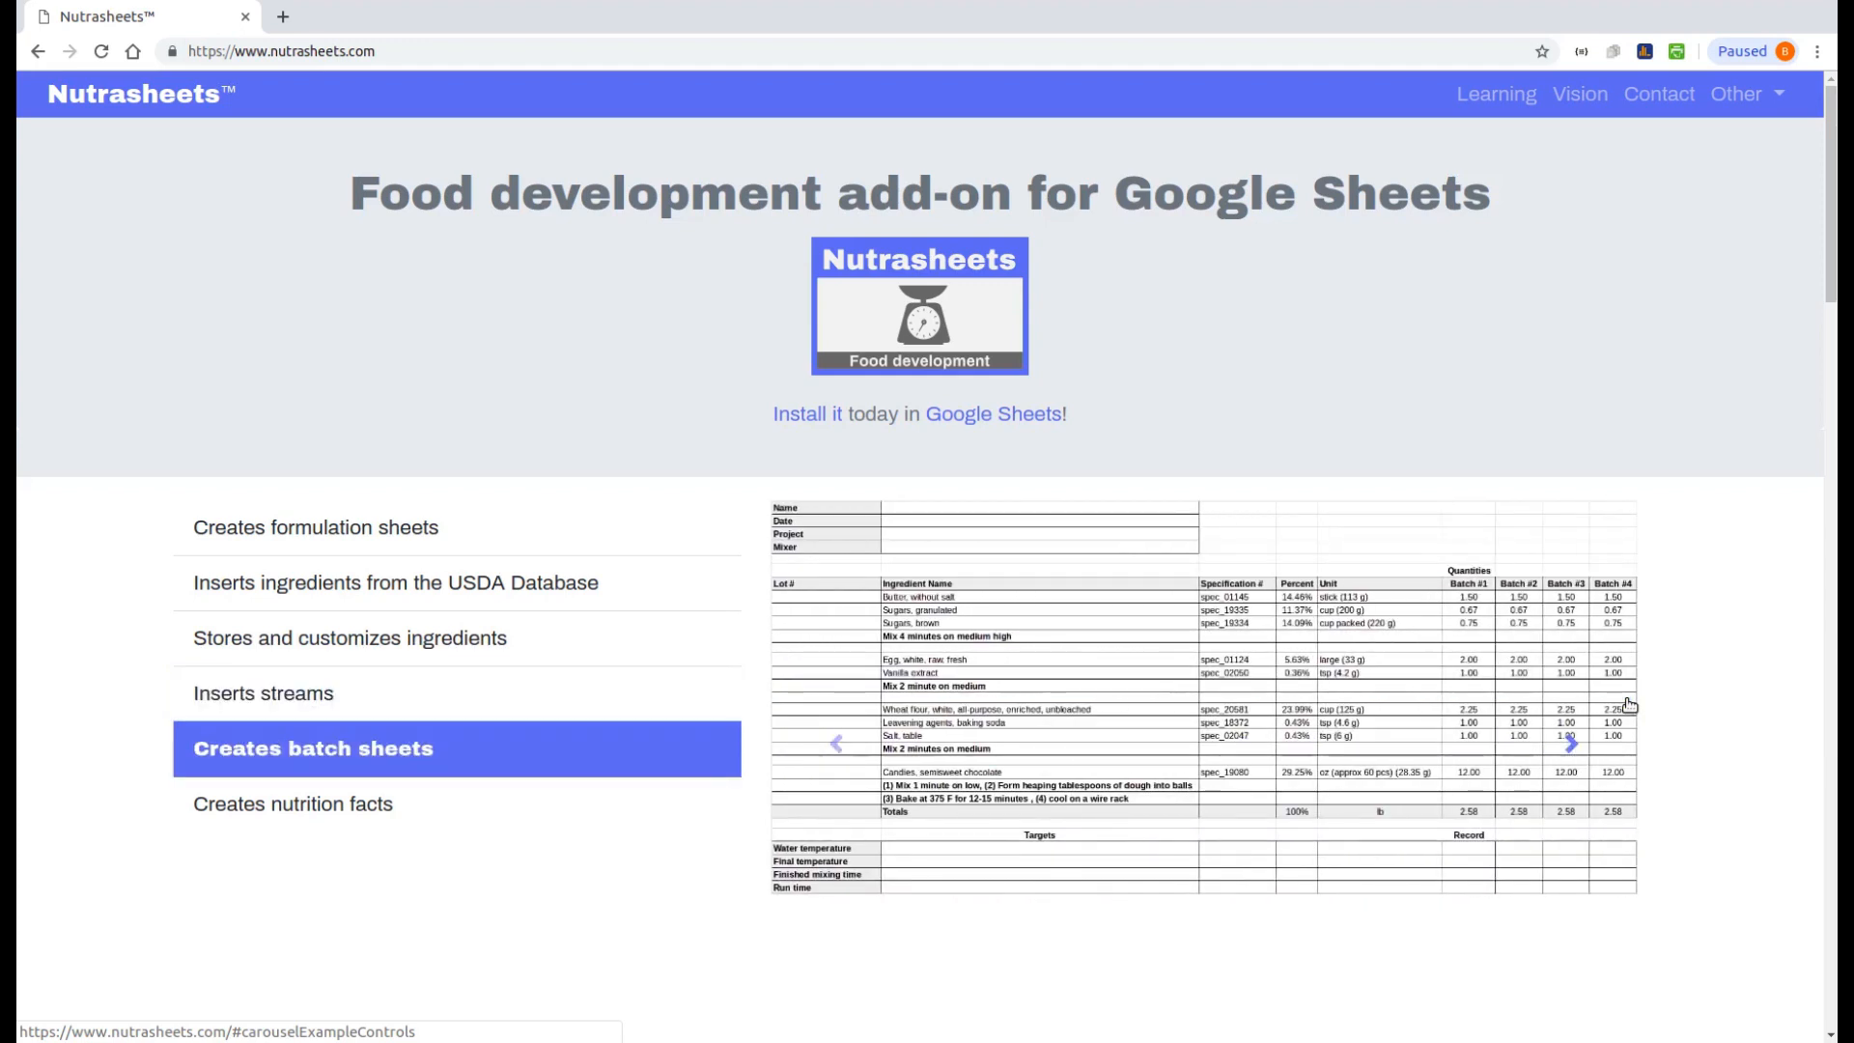
pyautogui.click(1630, 705)
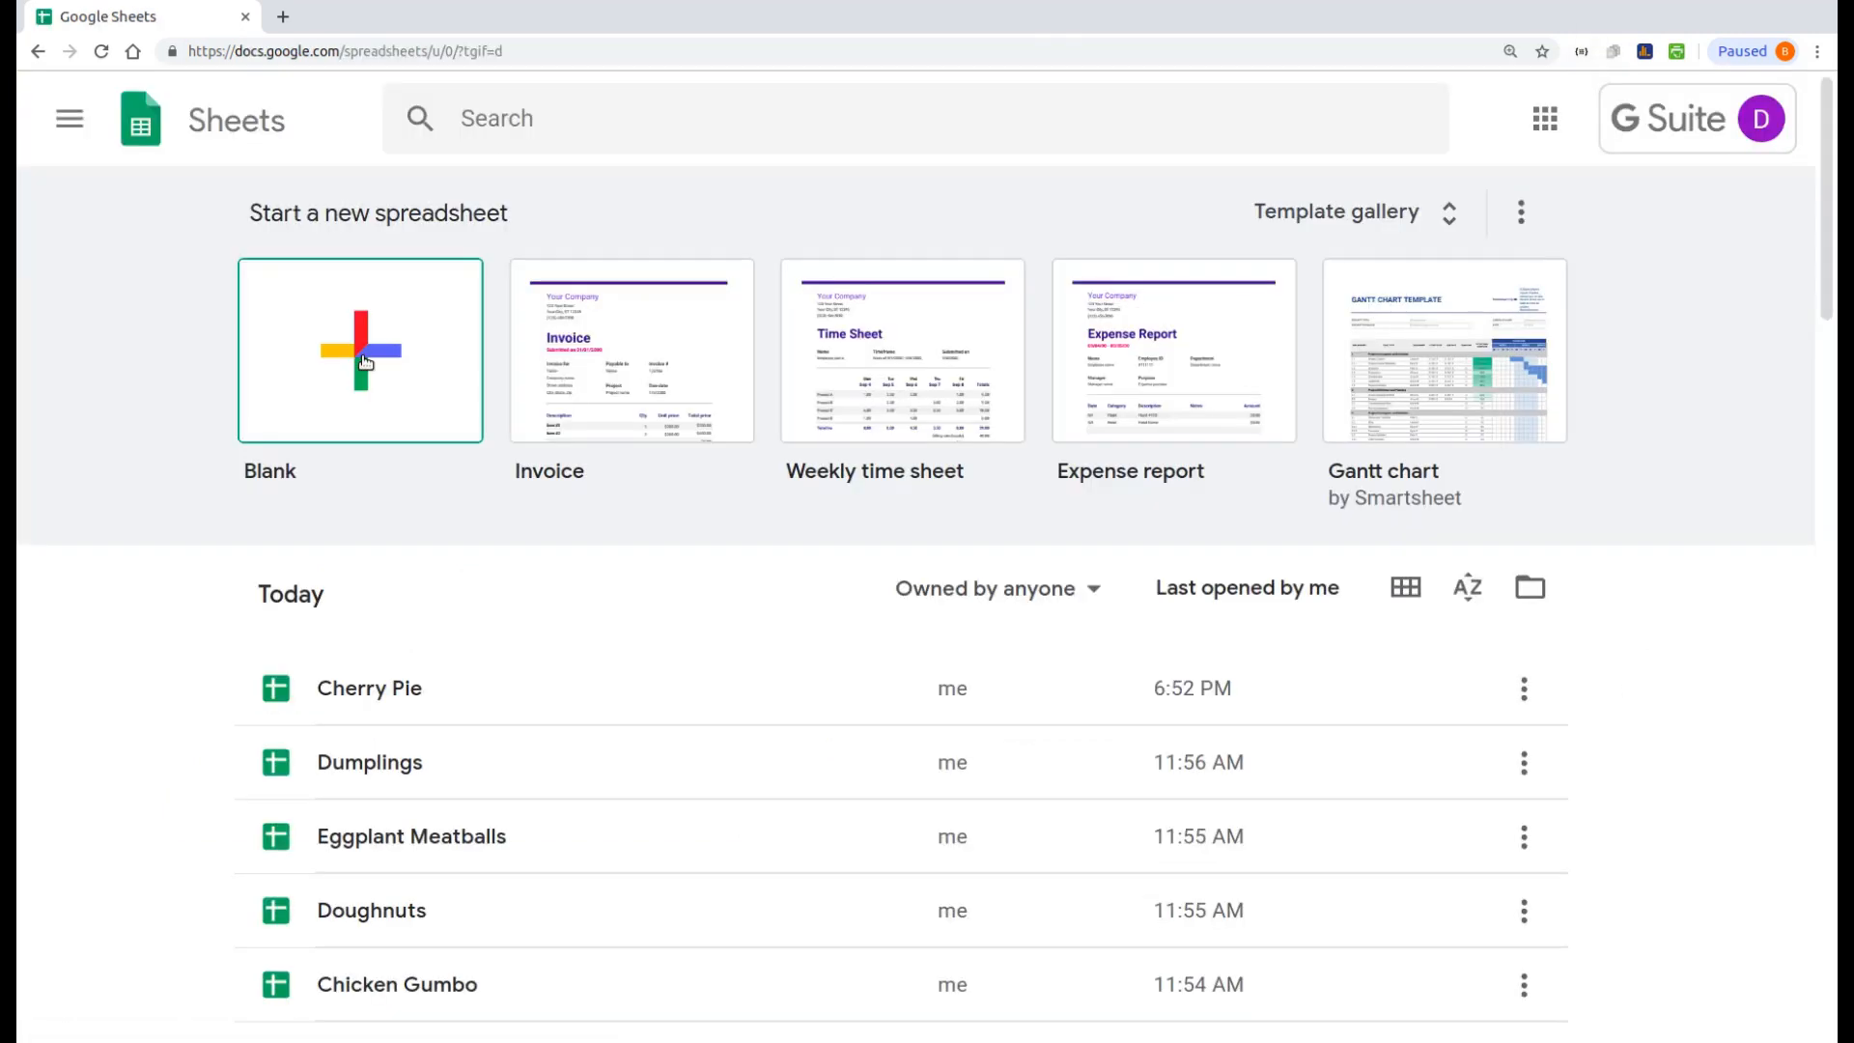
# Step: Create a blank spreadsheet in Google Sheets and name it "Pizza"
pyautogui.click(364, 361)
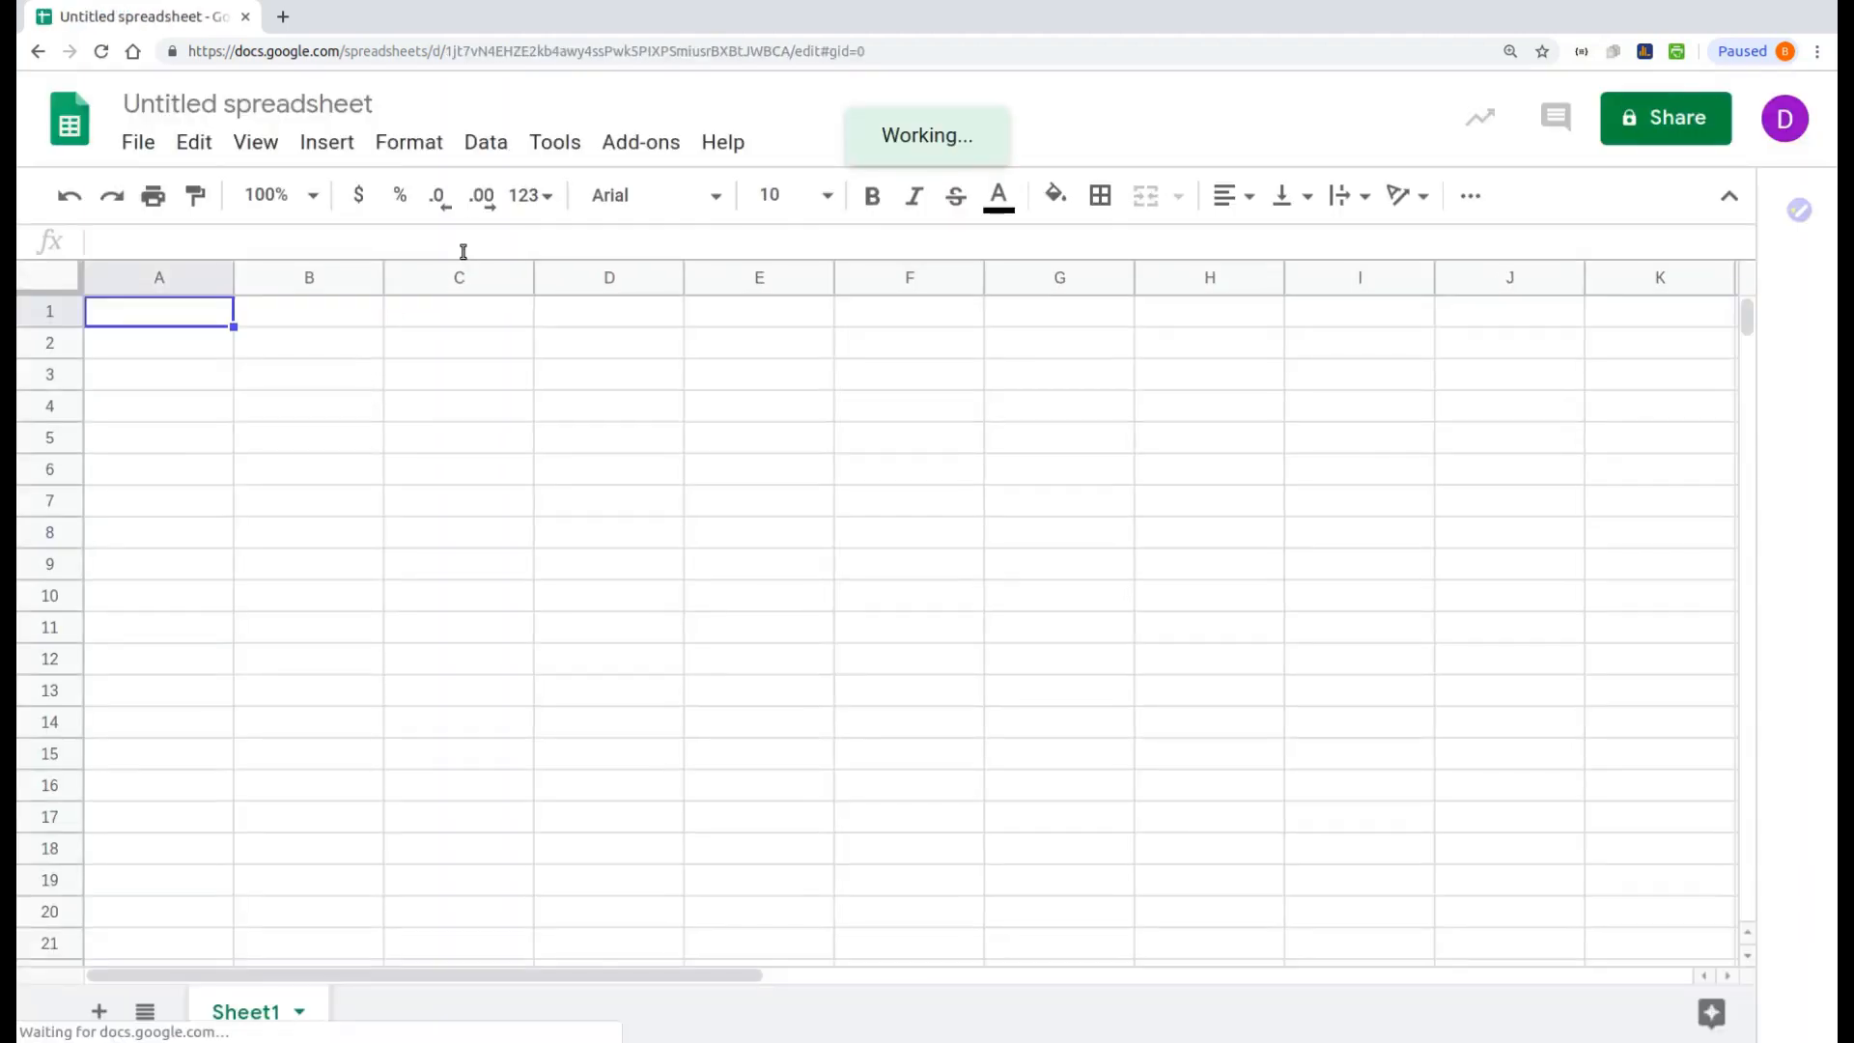
pyautogui.click(255, 105)
pyautogui.write('Pizza')
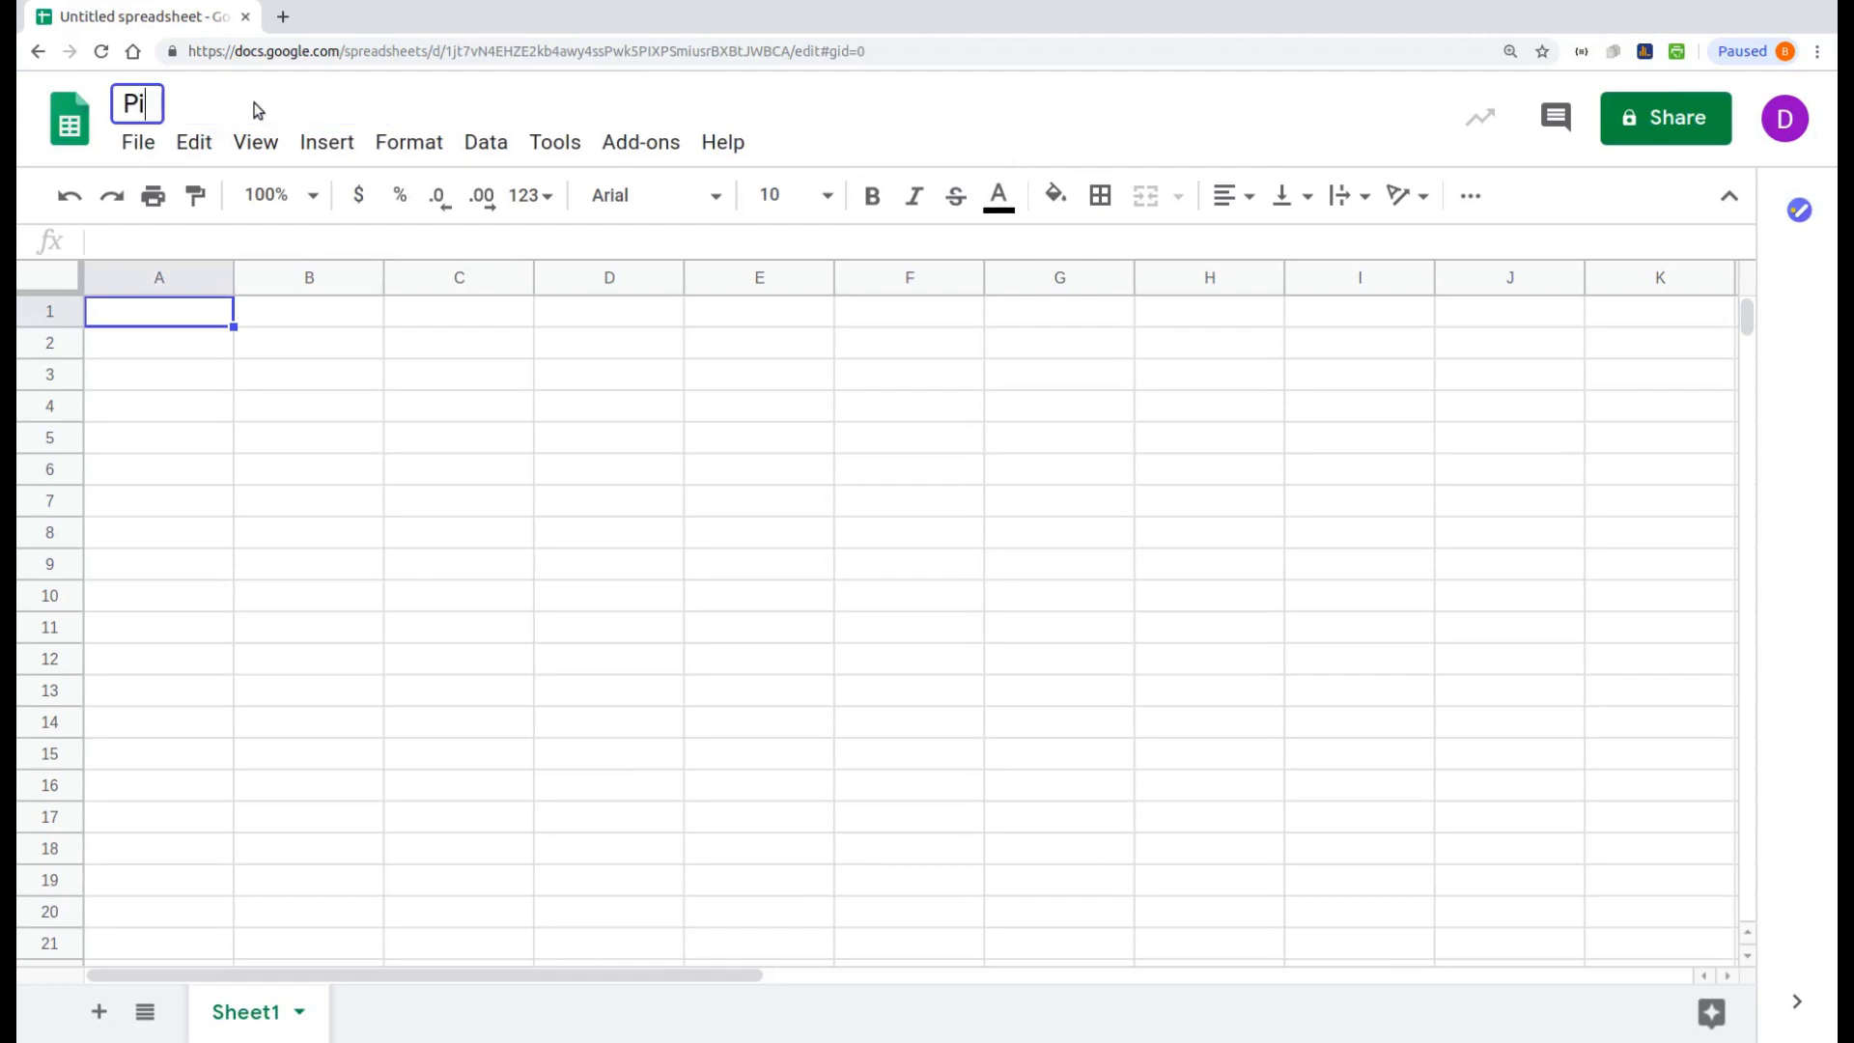
# Step: Find the Nutrasheets add-on in the "For nutrasheets.com" add-on category and start its free installation
pyautogui.click(636, 142)
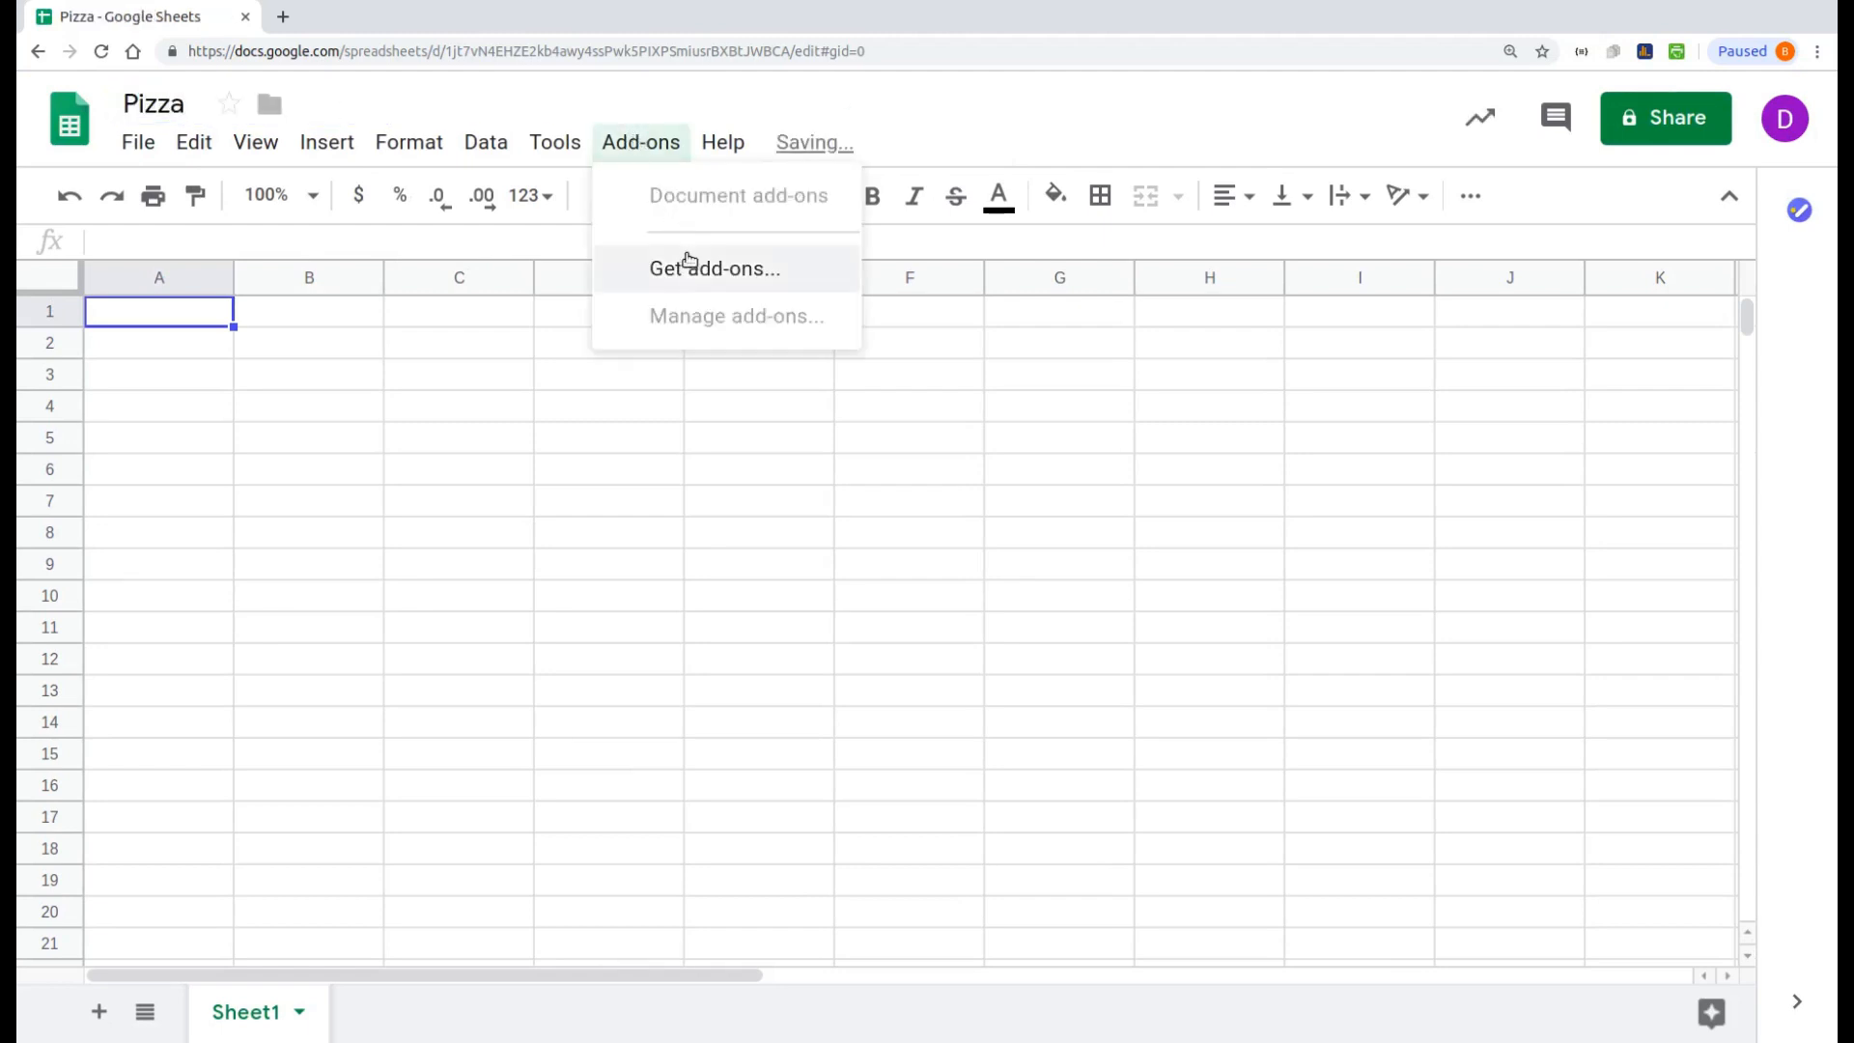
pyautogui.click(688, 264)
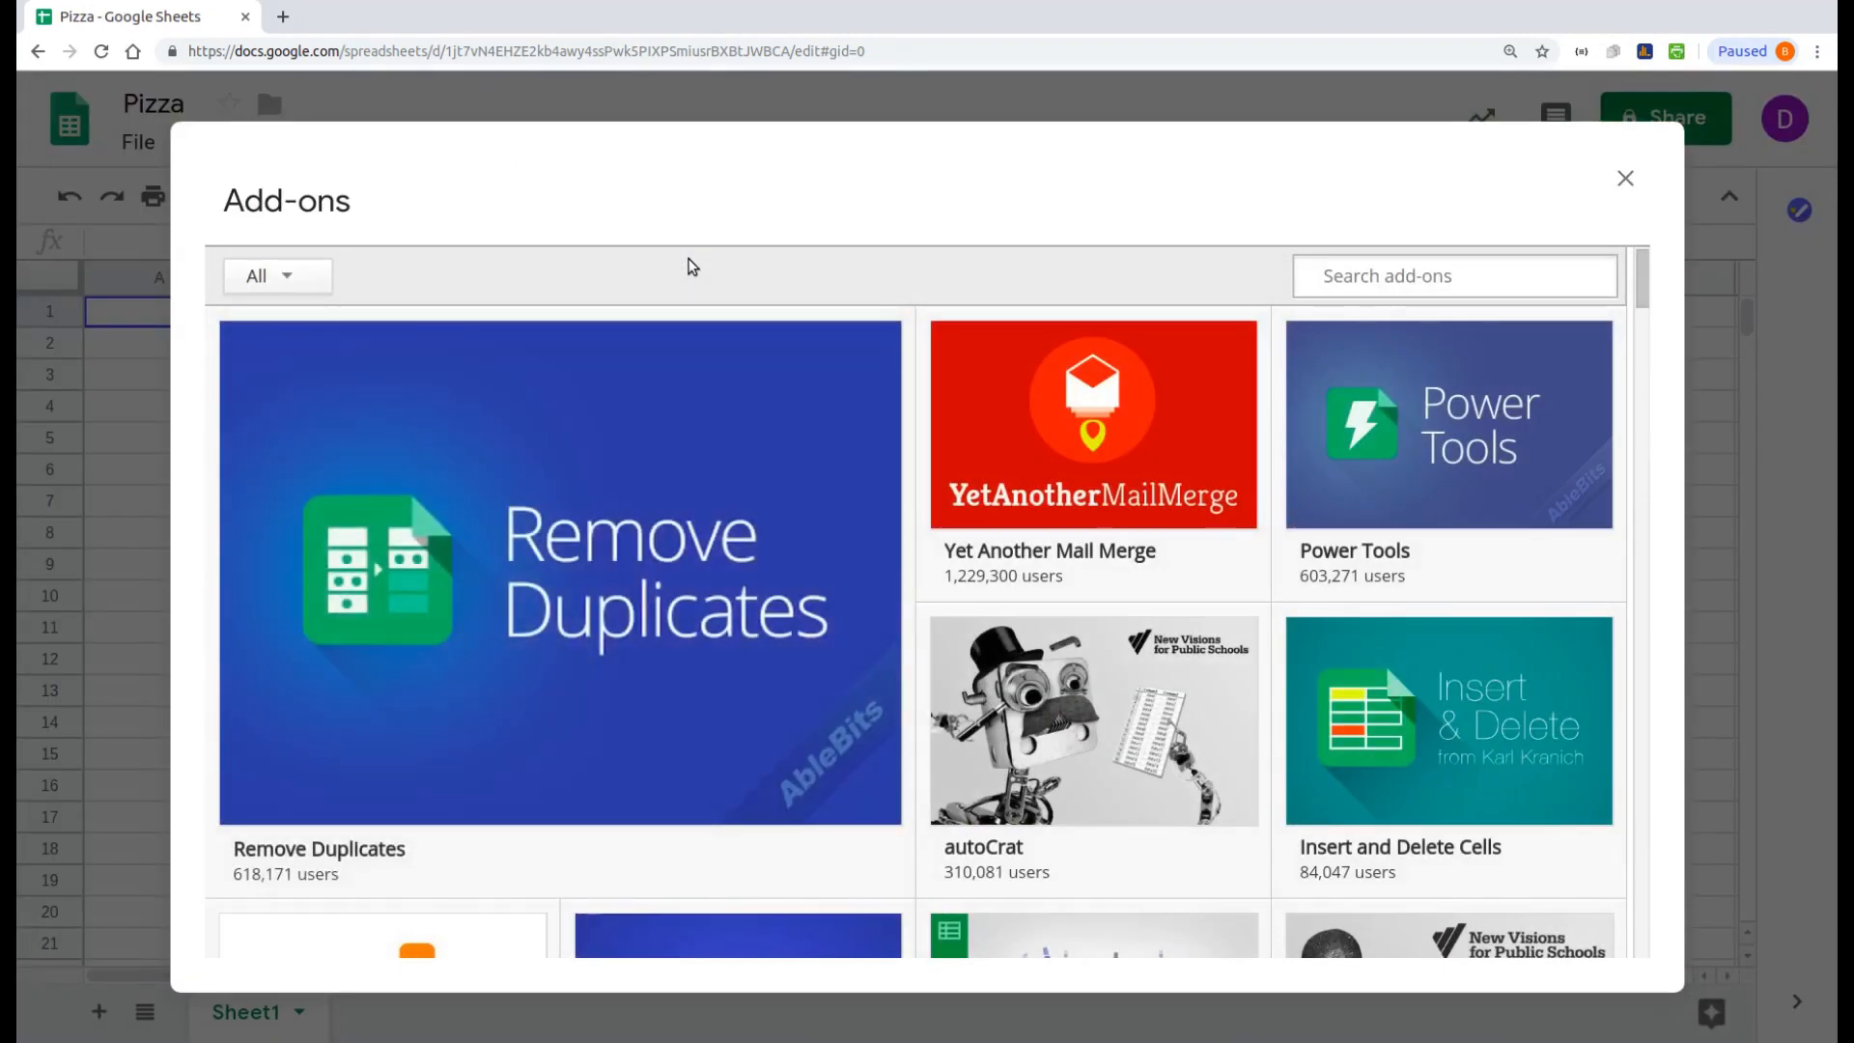
pyautogui.click(310, 281)
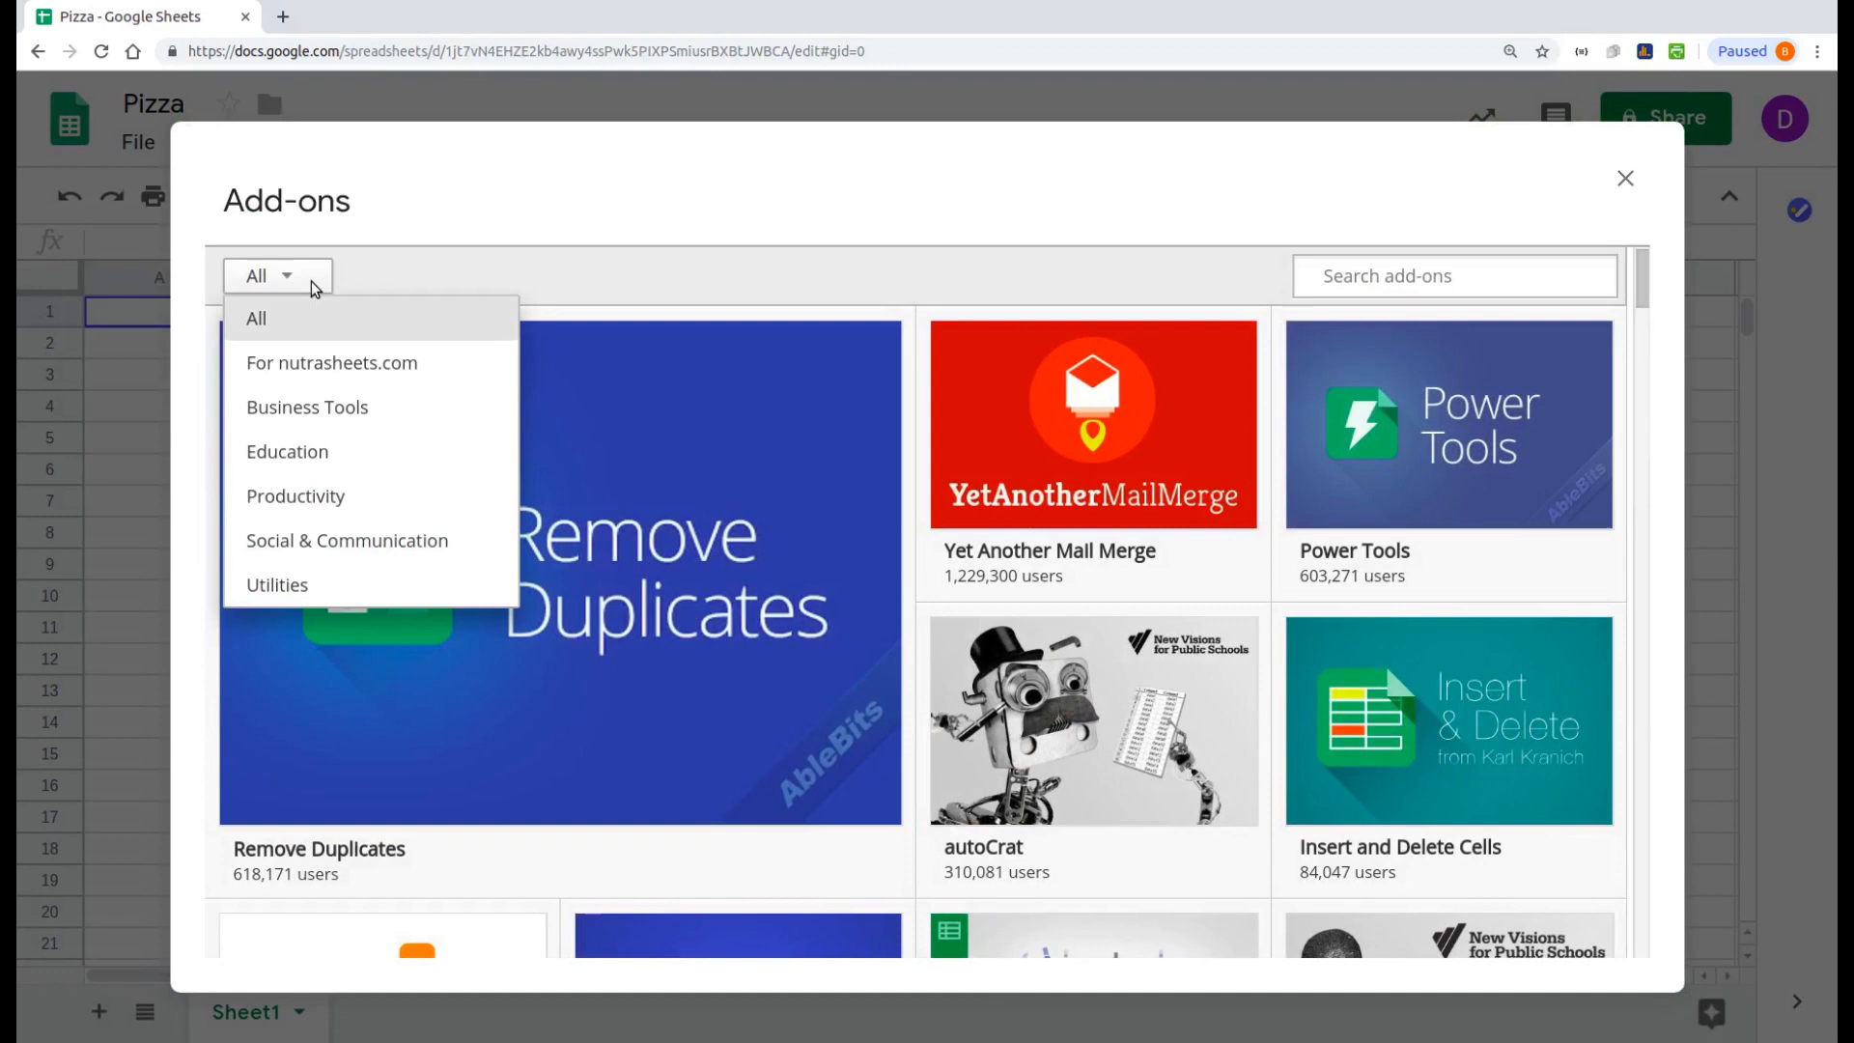
pyautogui.click(327, 367)
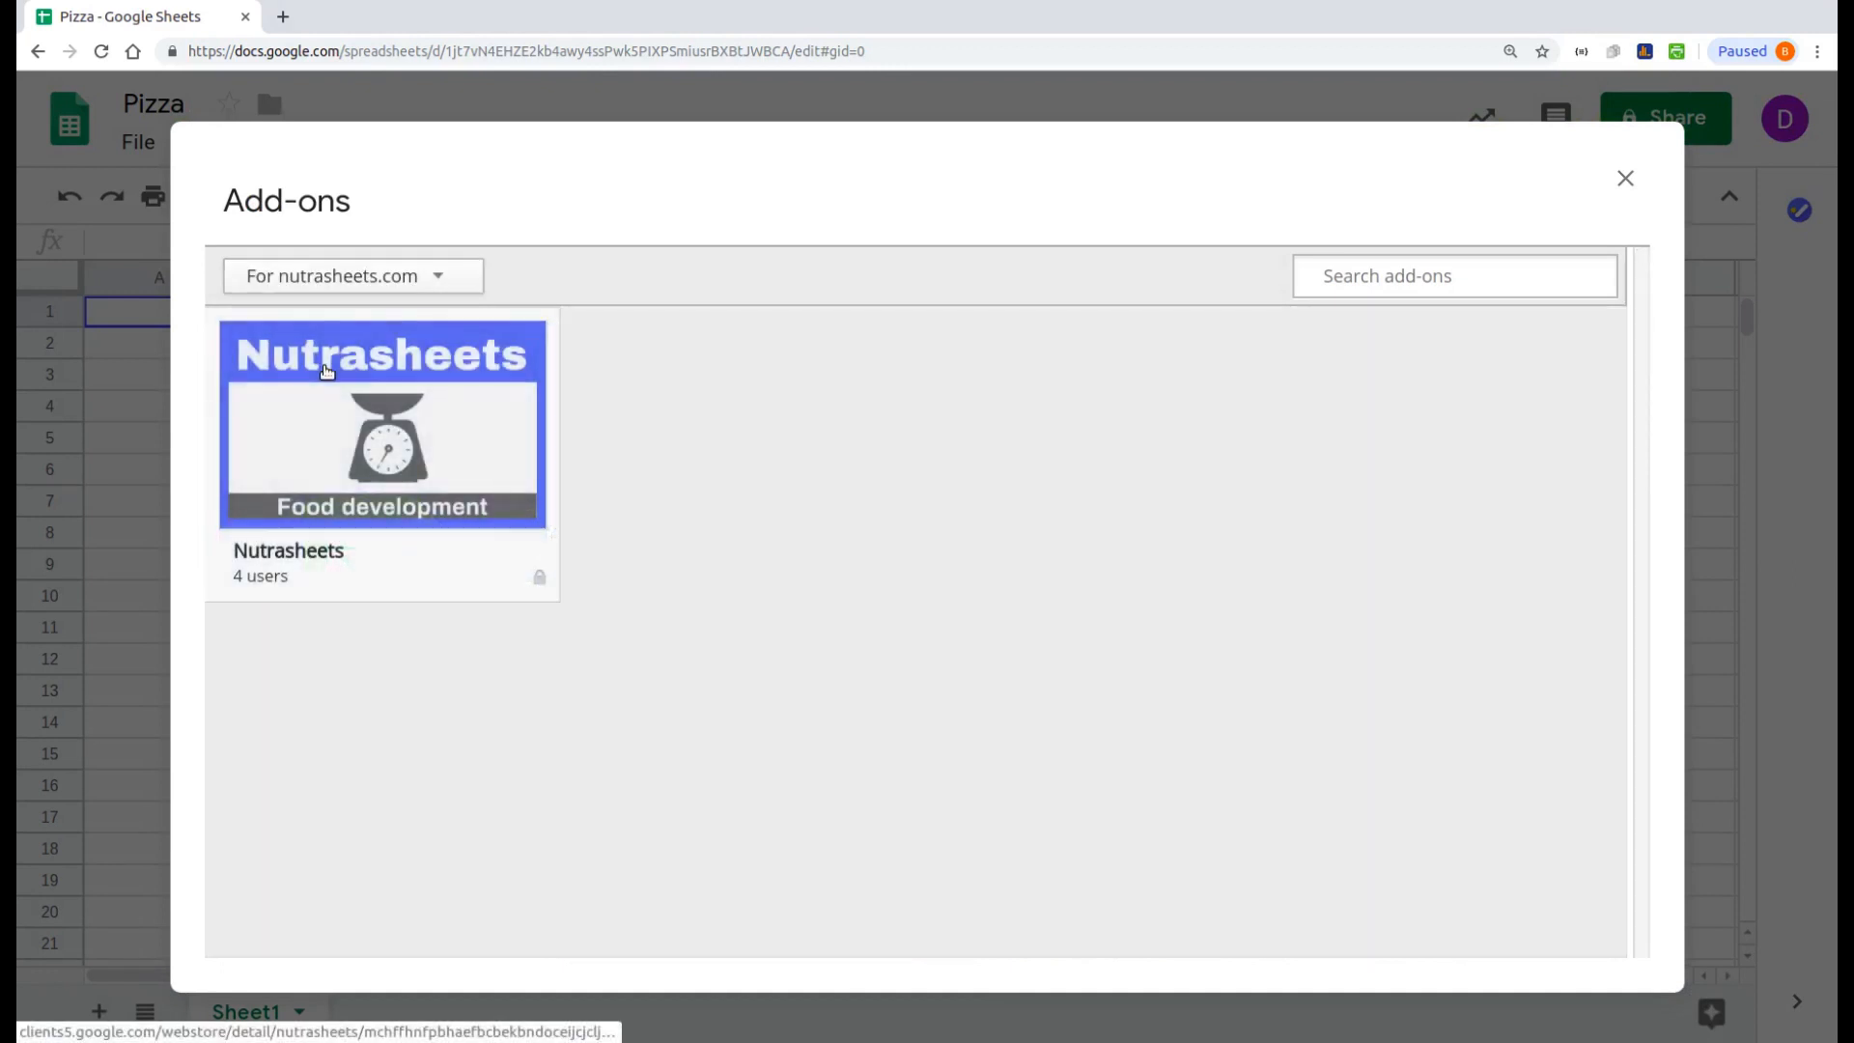
pyautogui.moveTo(352, 455)
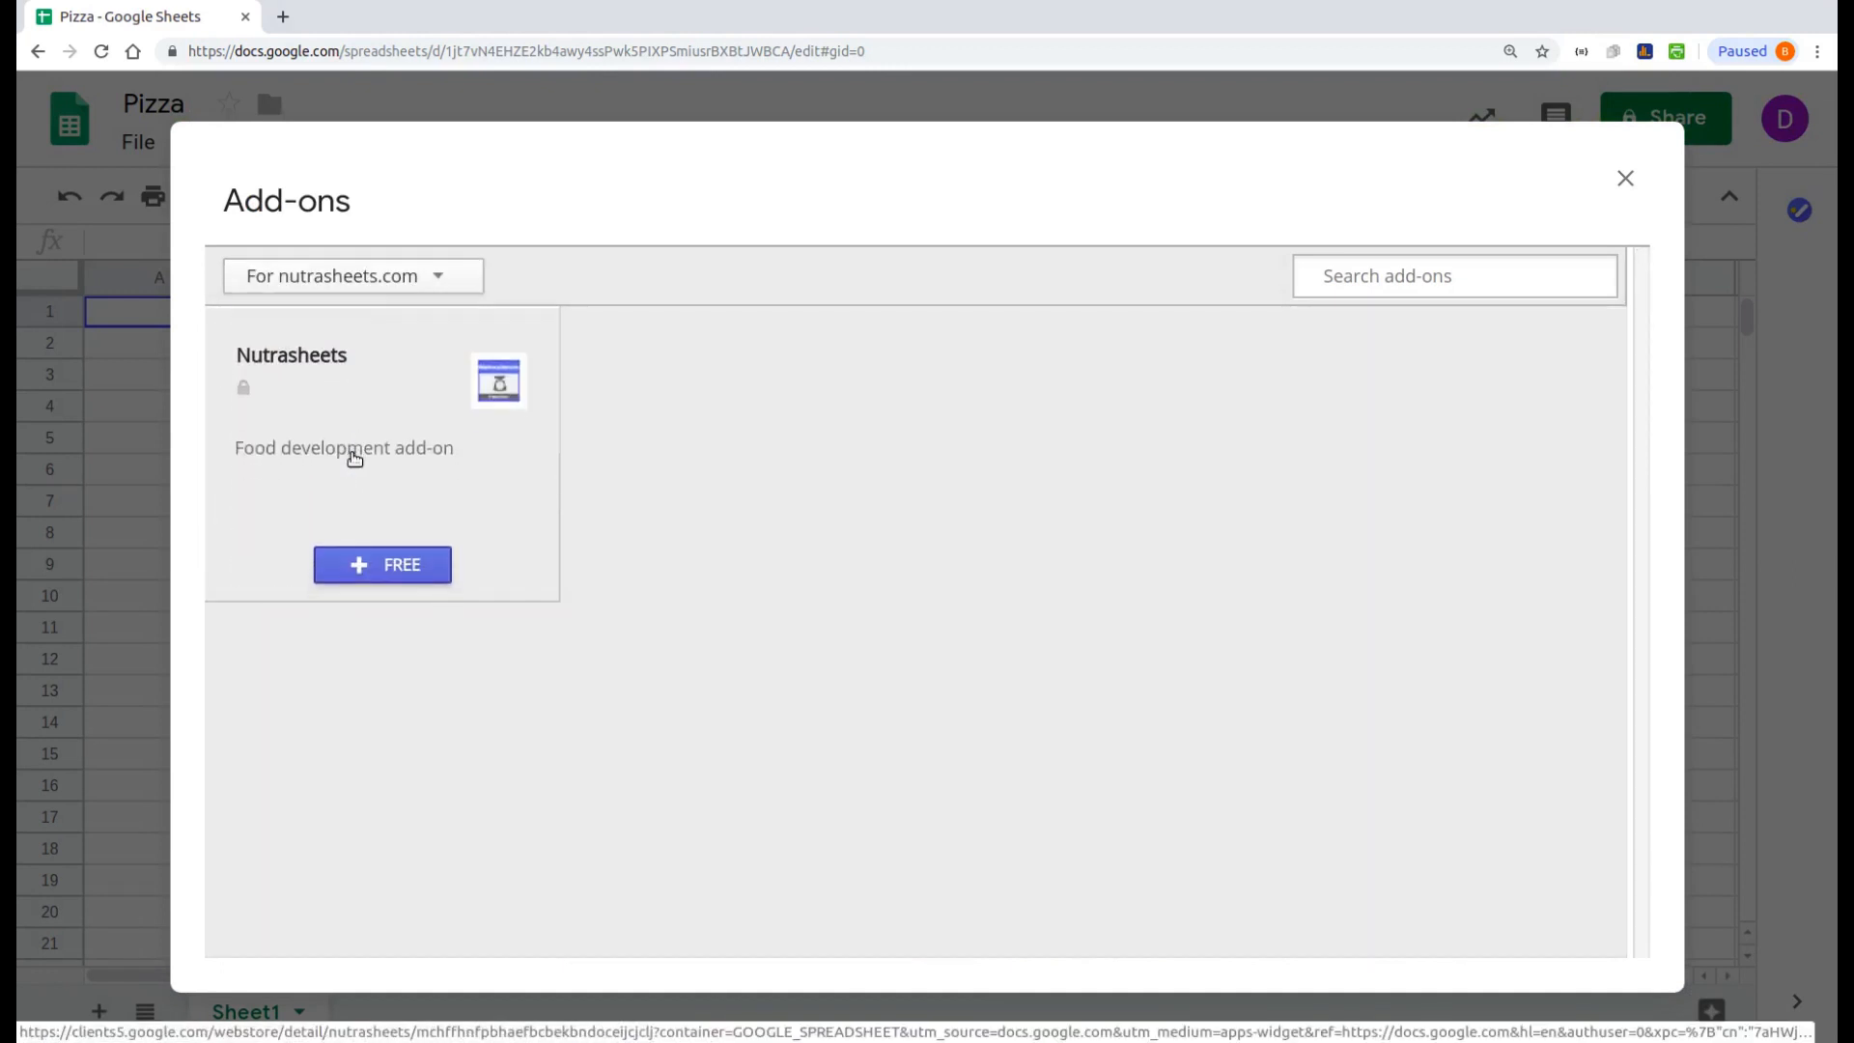
pyautogui.click(383, 565)
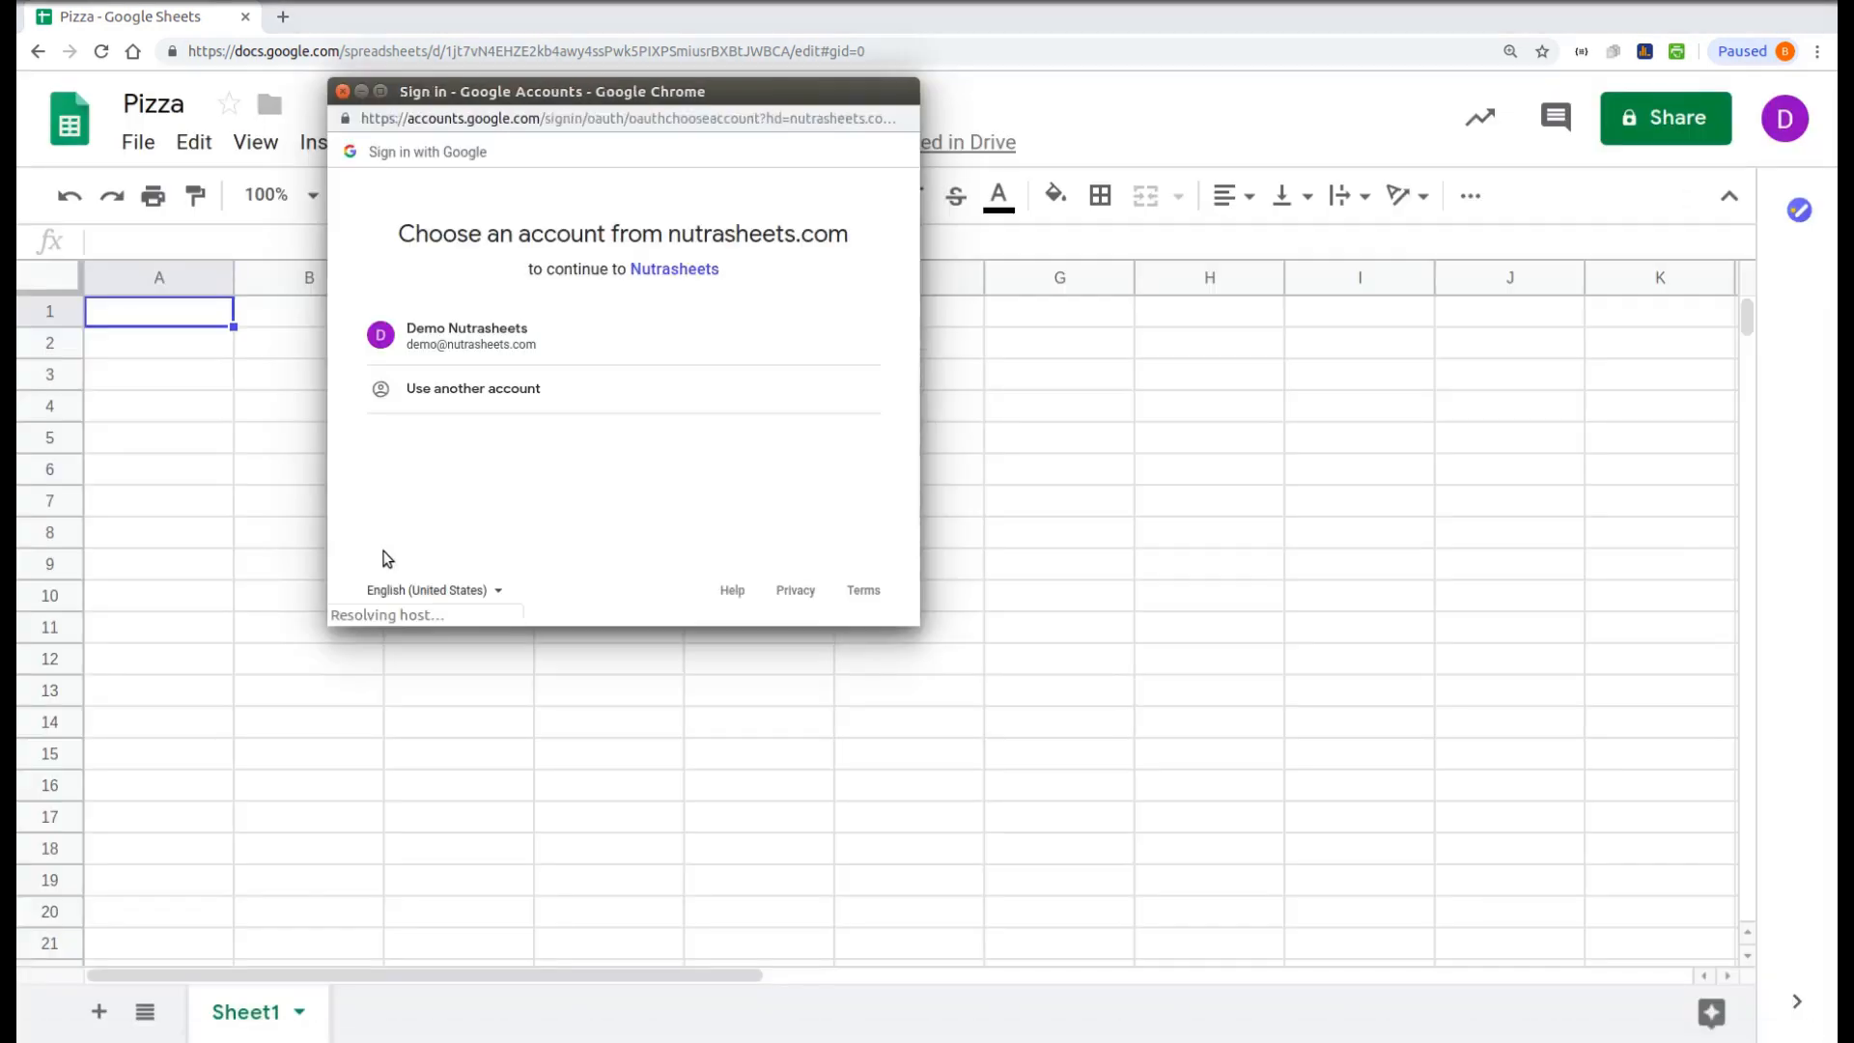
# Step: Choose the demo account for the Nutrasheets add-on and allow the requested permissions
pyautogui.click(469, 348)
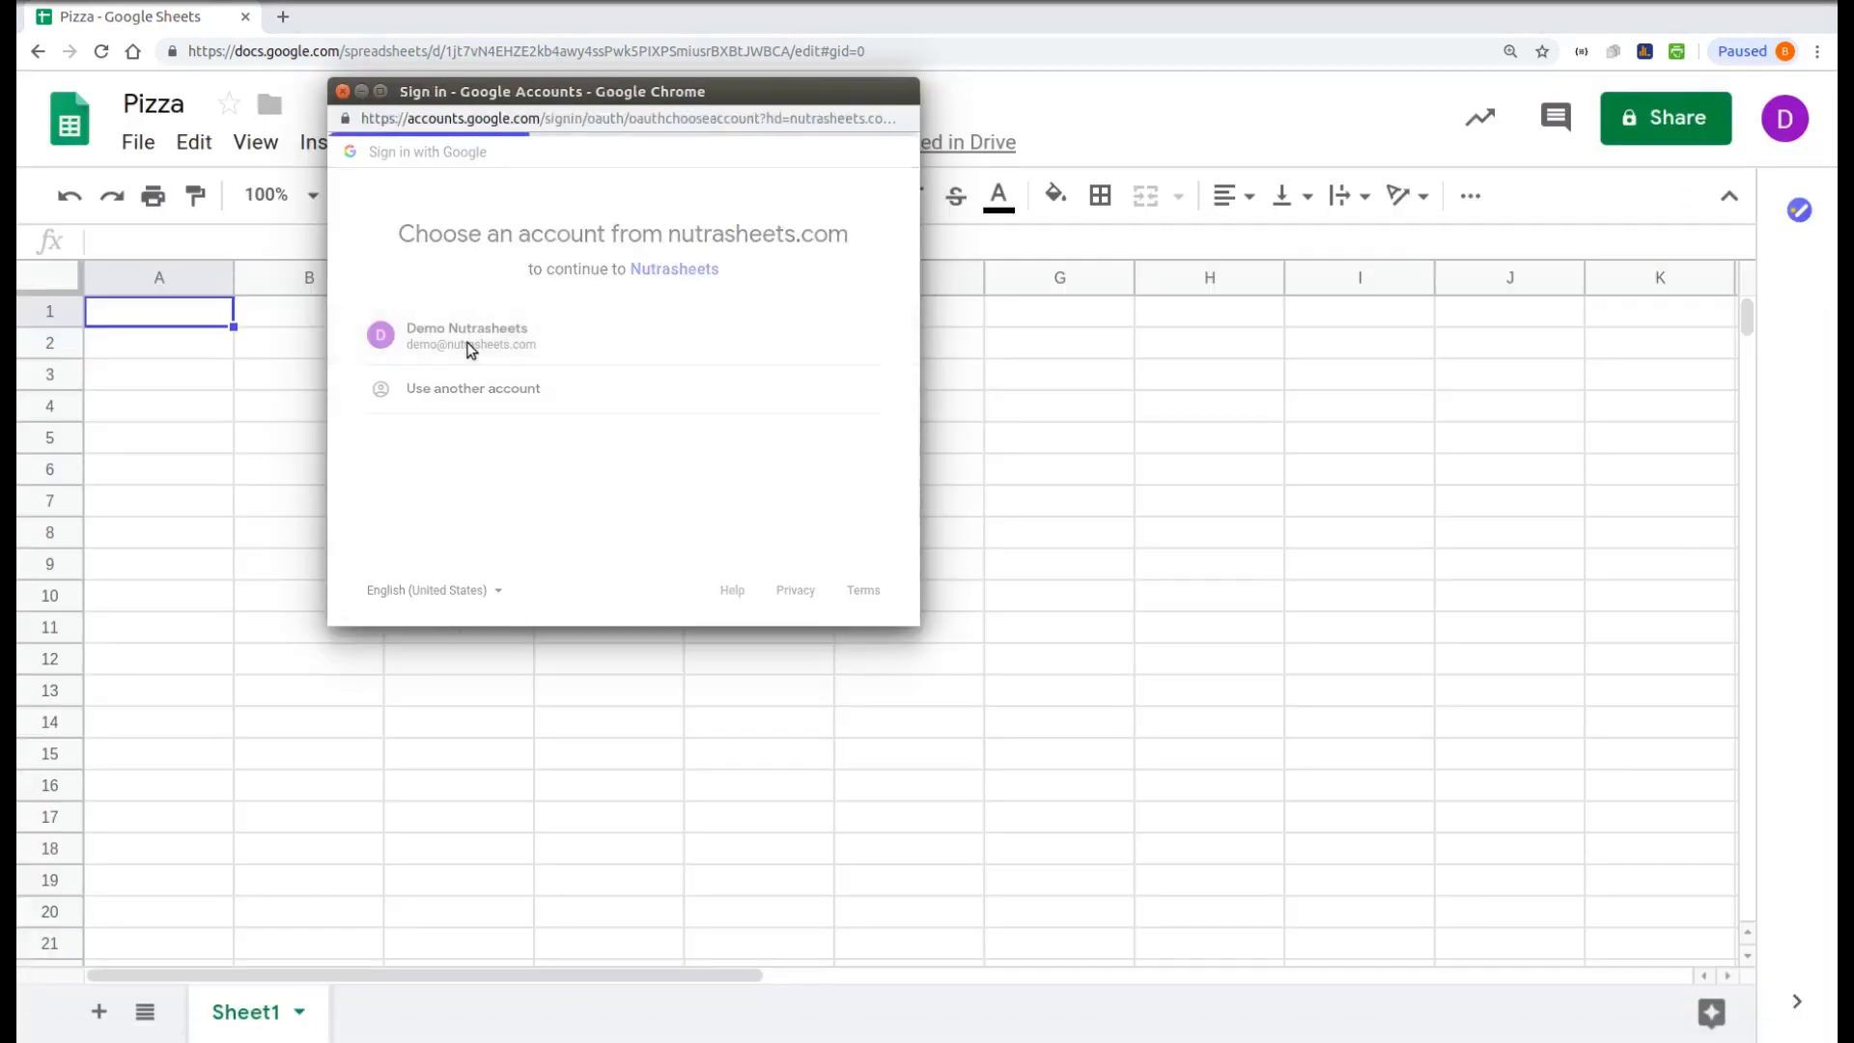
pyautogui.scroll(-3, 496, 378)
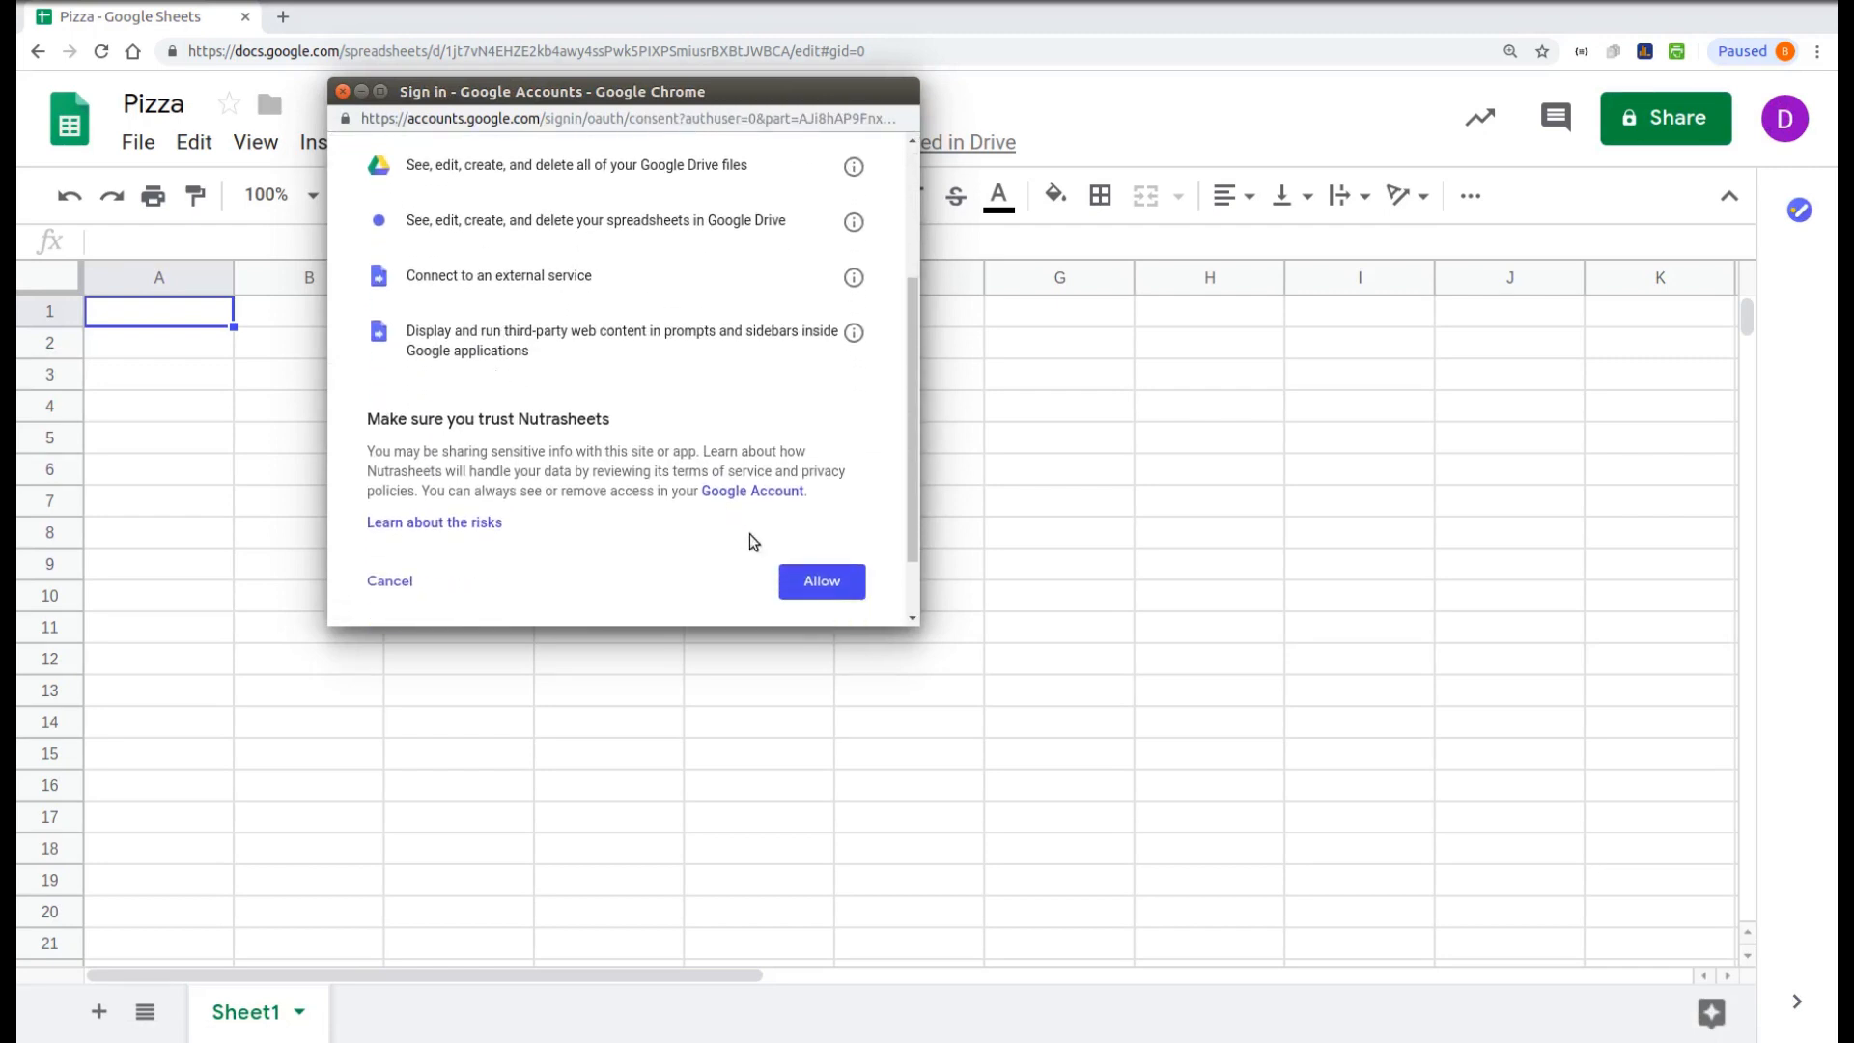
pyautogui.click(811, 583)
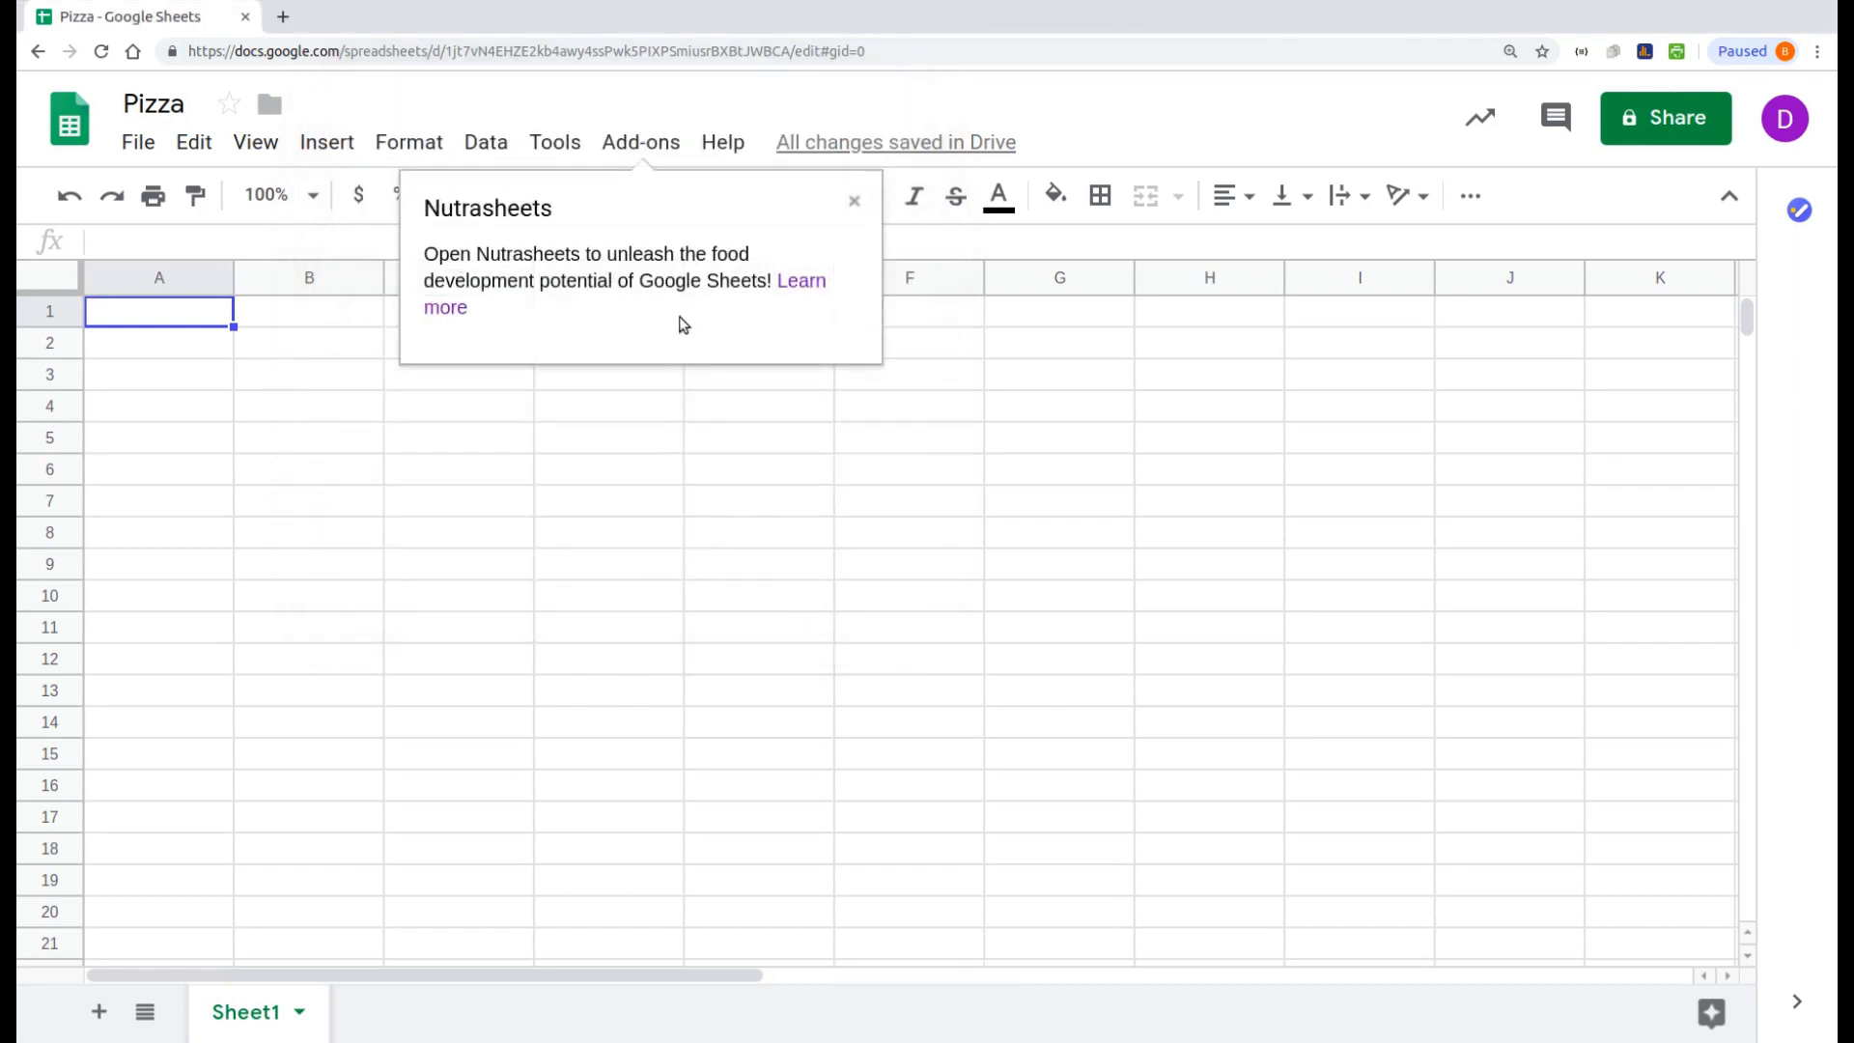
# Step: Open the installed Nutrasheets add-on alongside the Pizza spreadsheet
pyautogui.click(641, 147)
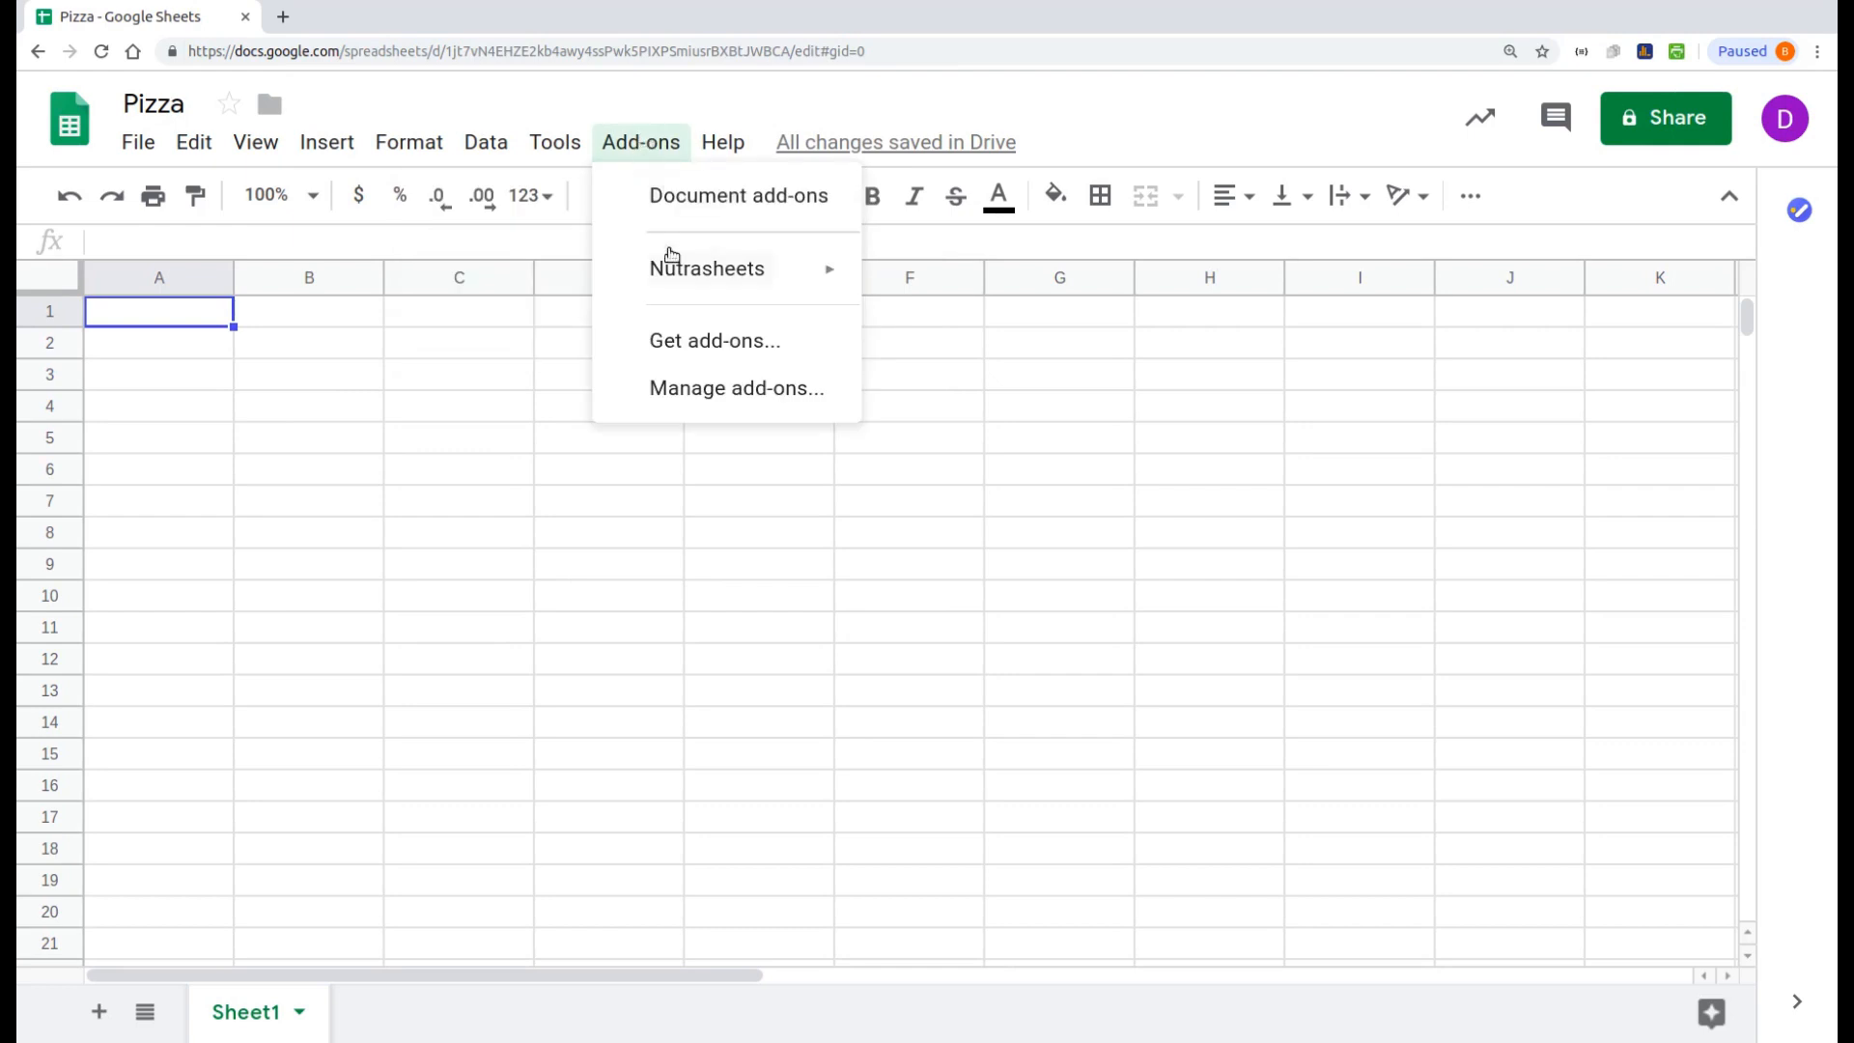
pyautogui.moveTo(672, 261)
pyautogui.click(927, 278)
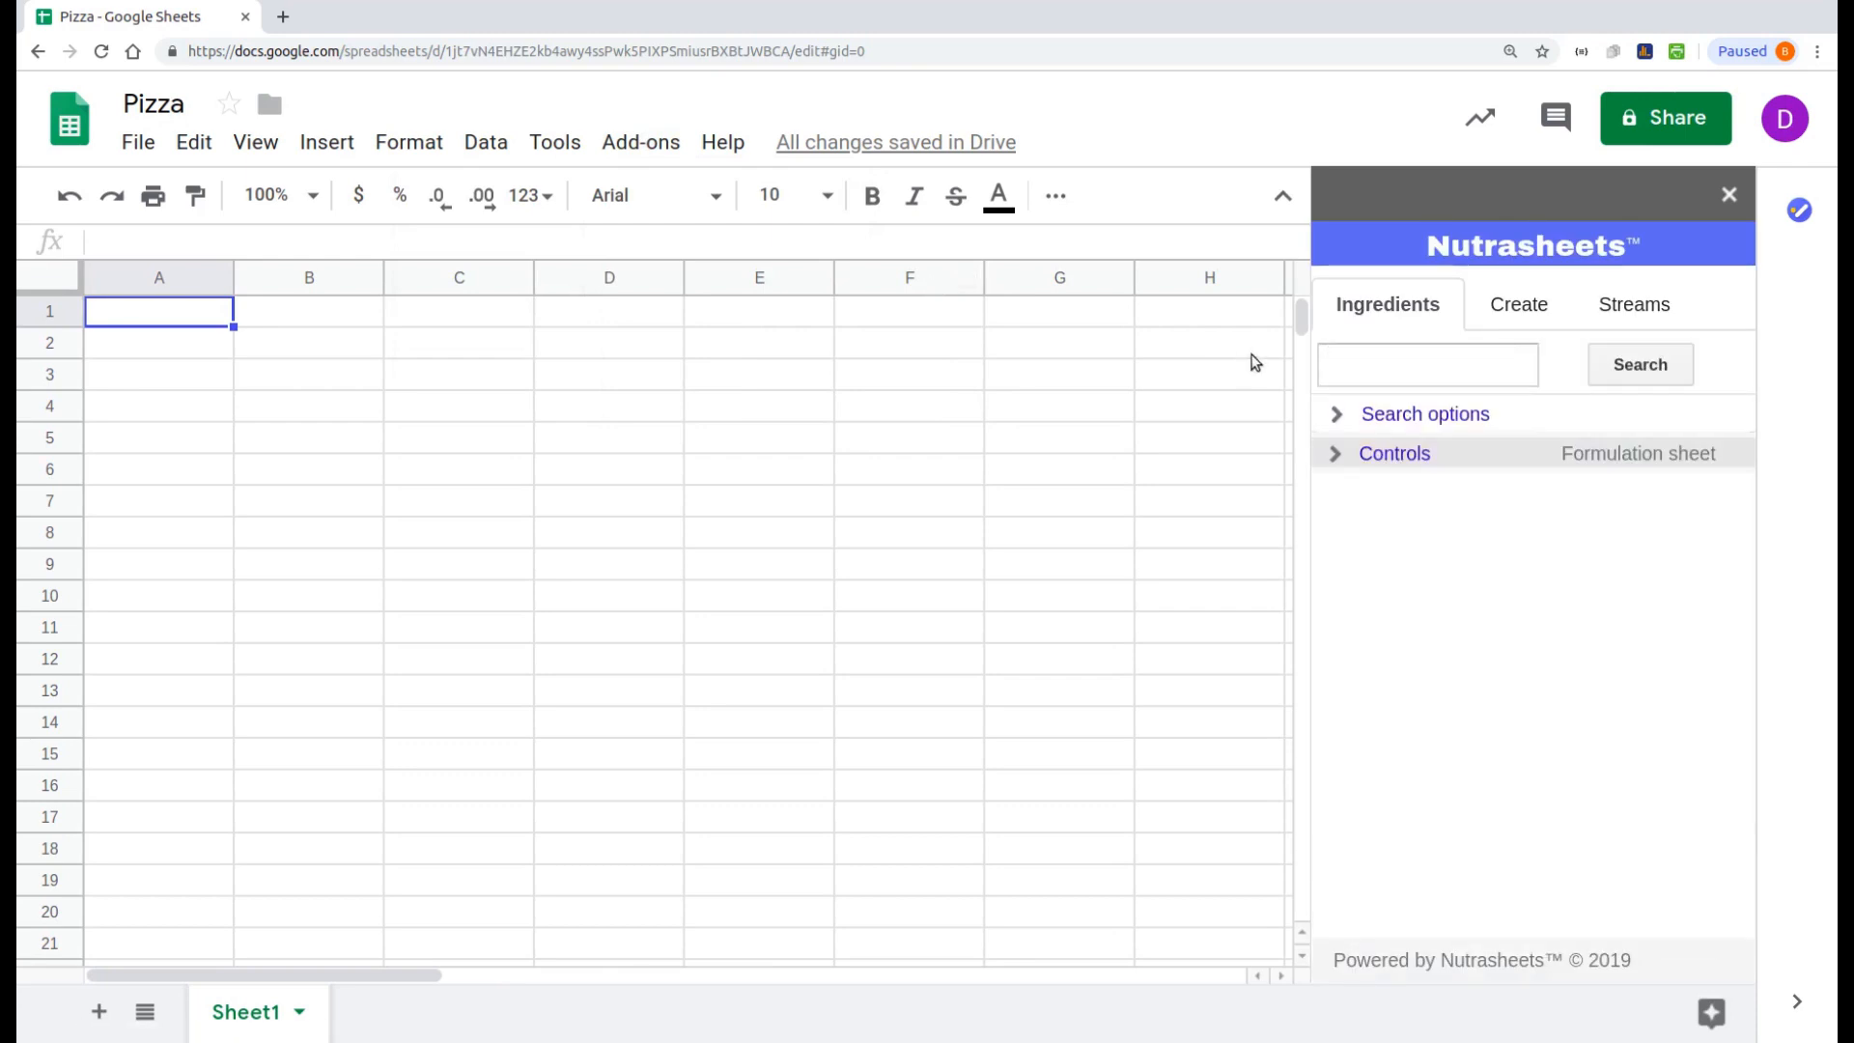
# Step: Search the ingredients for "salt", select "Salt, table" from the USDA Database and request its insertion
pyautogui.click(1425, 355)
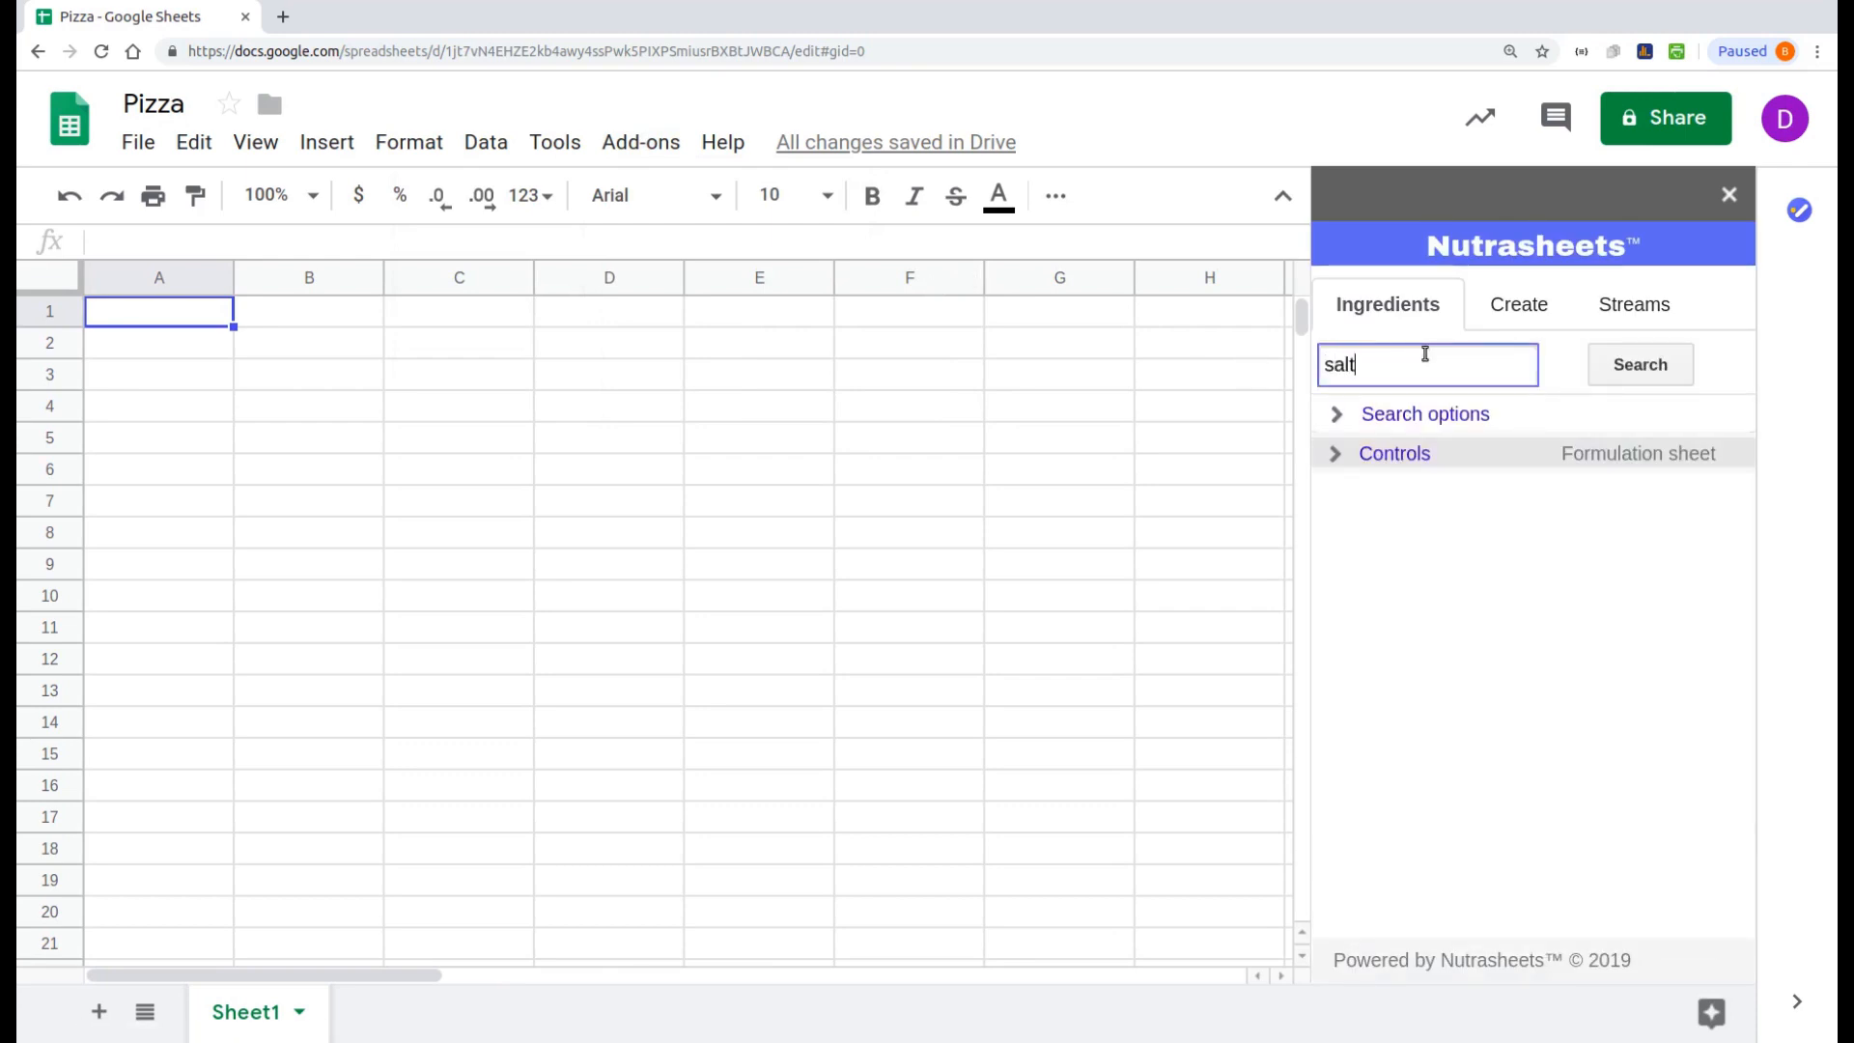
pyautogui.click(1671, 364)
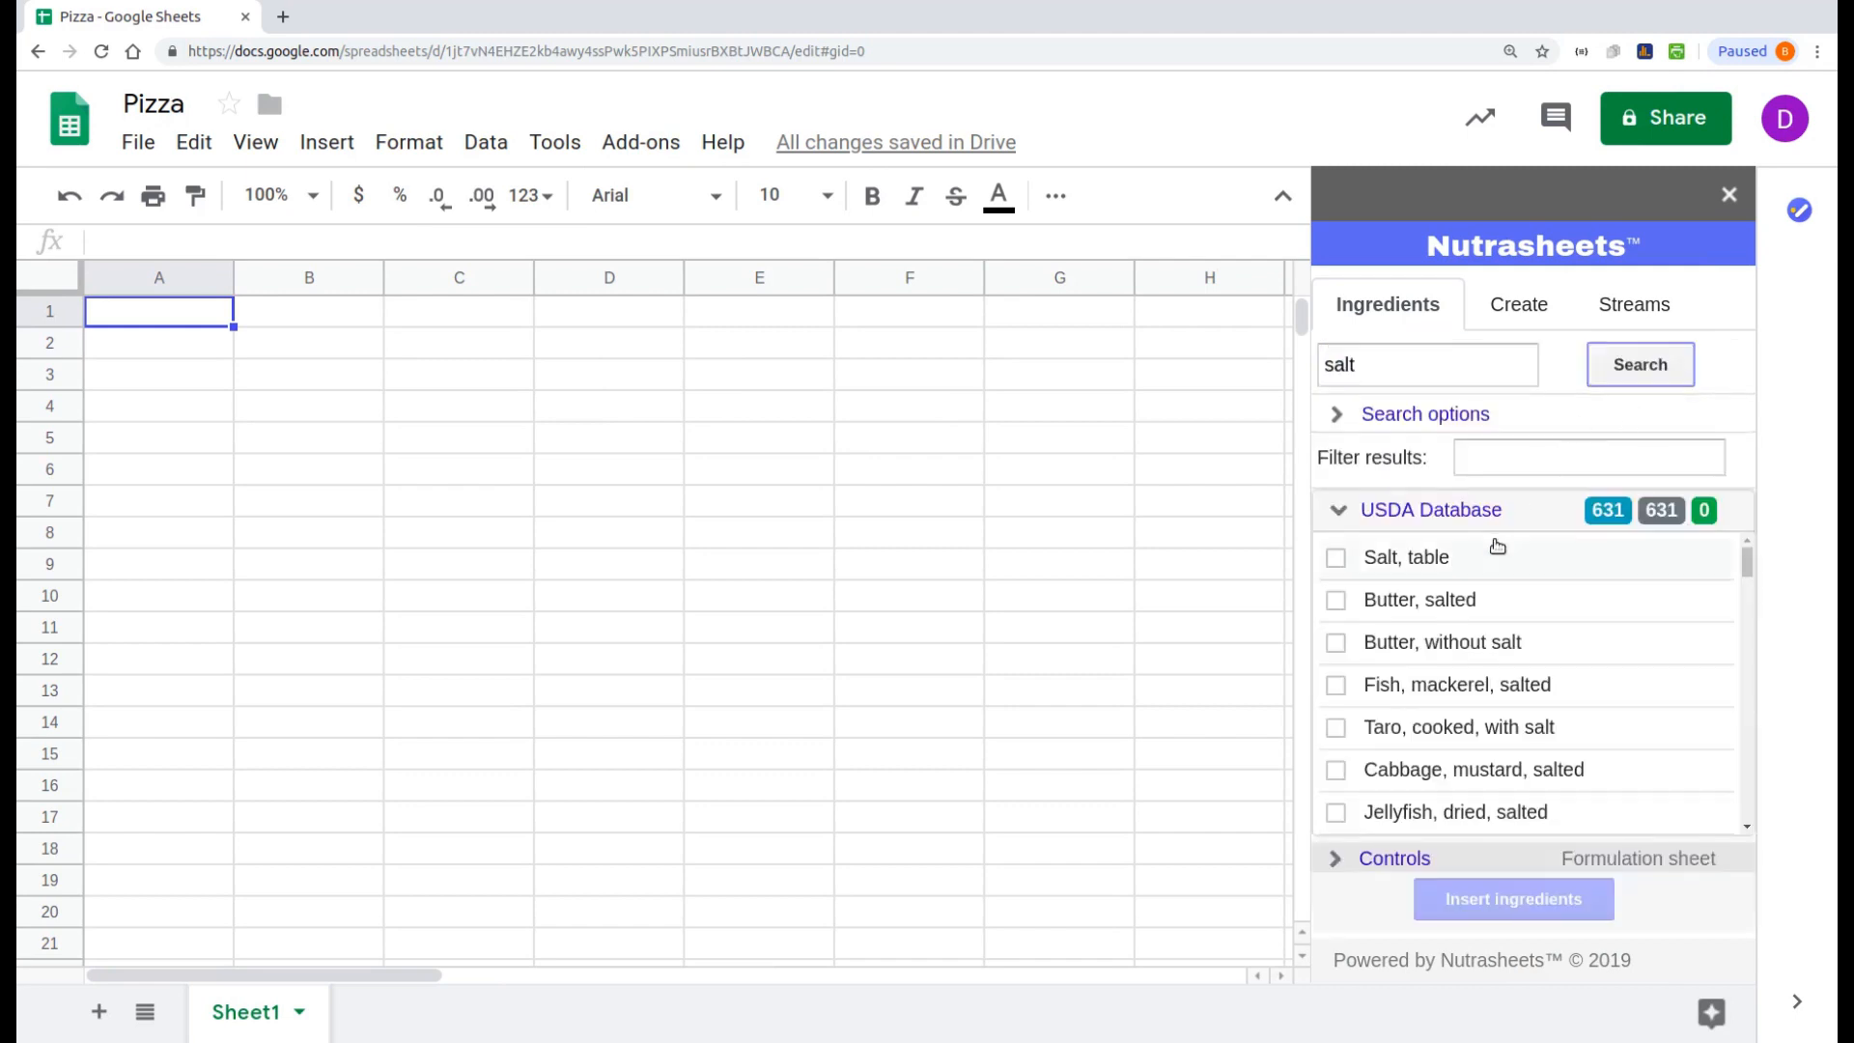
pyautogui.click(1493, 552)
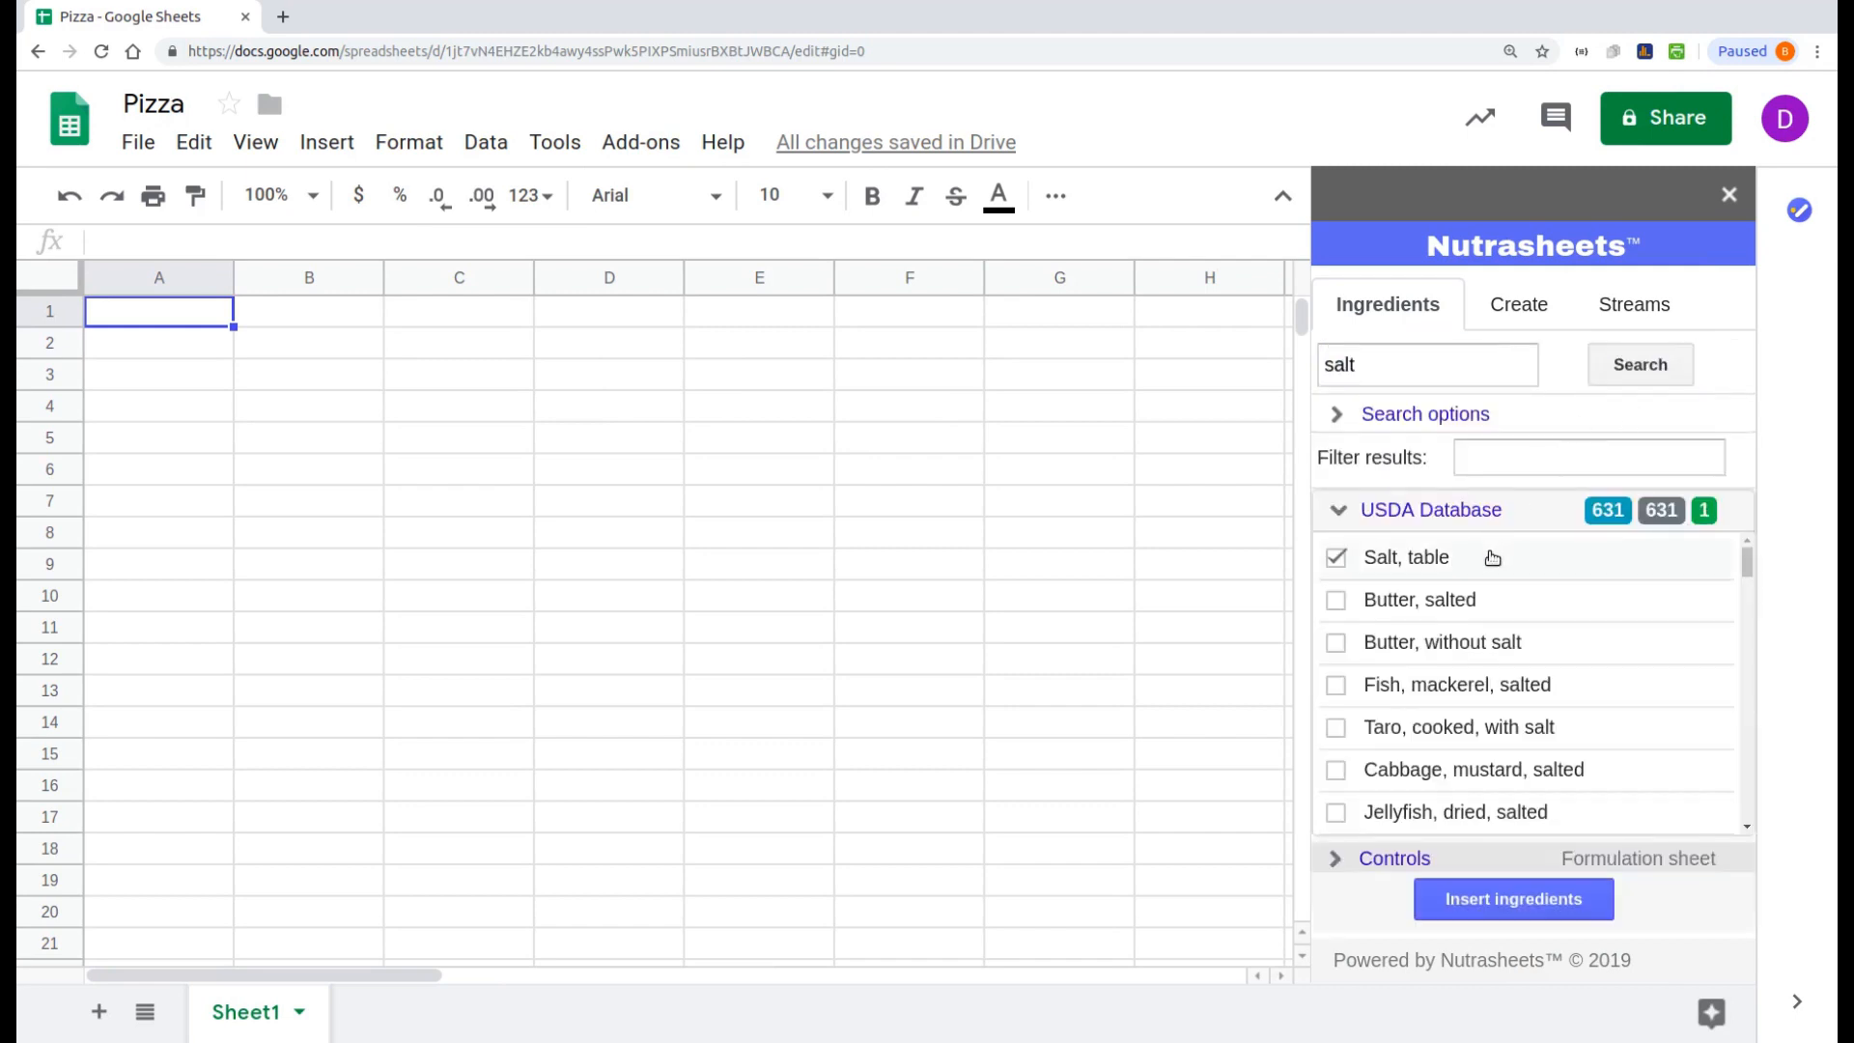
pyautogui.click(1566, 899)
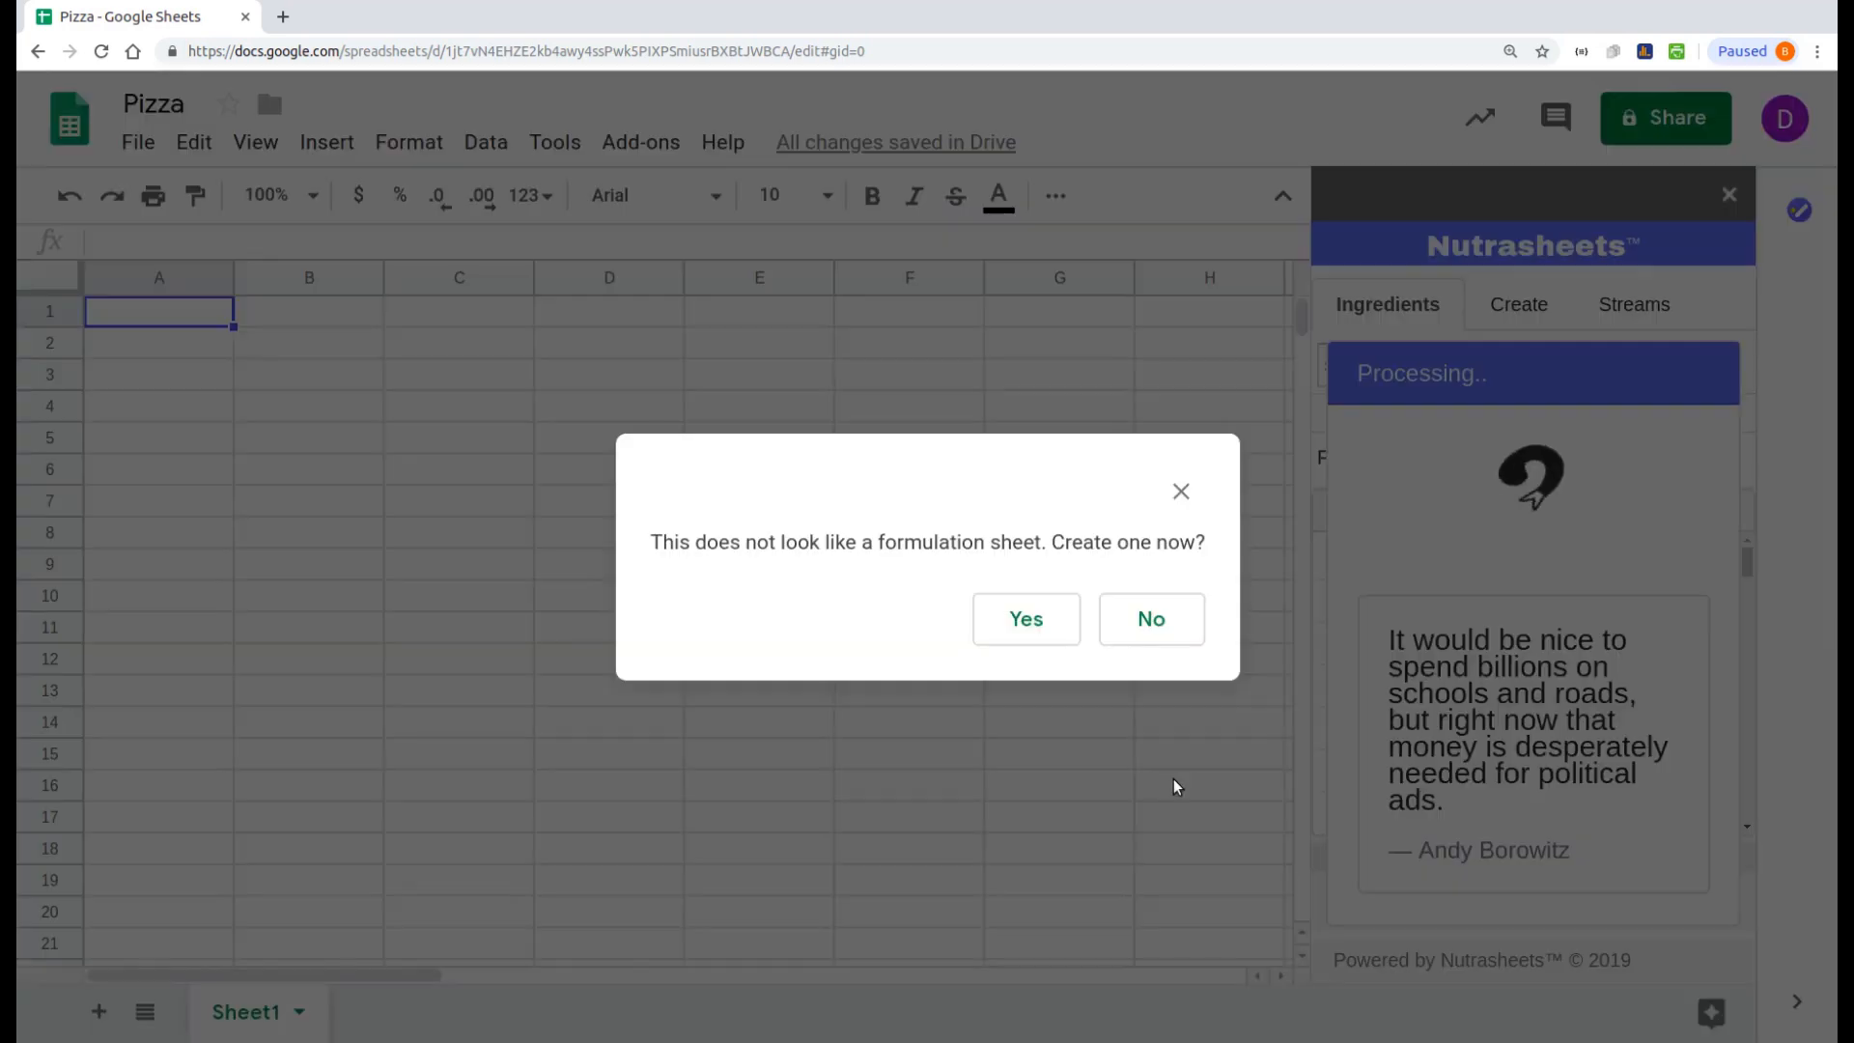
# Step: Agree to create a formulation sheet for the ingredient and name it "pizza dough"
pyautogui.click(1061, 633)
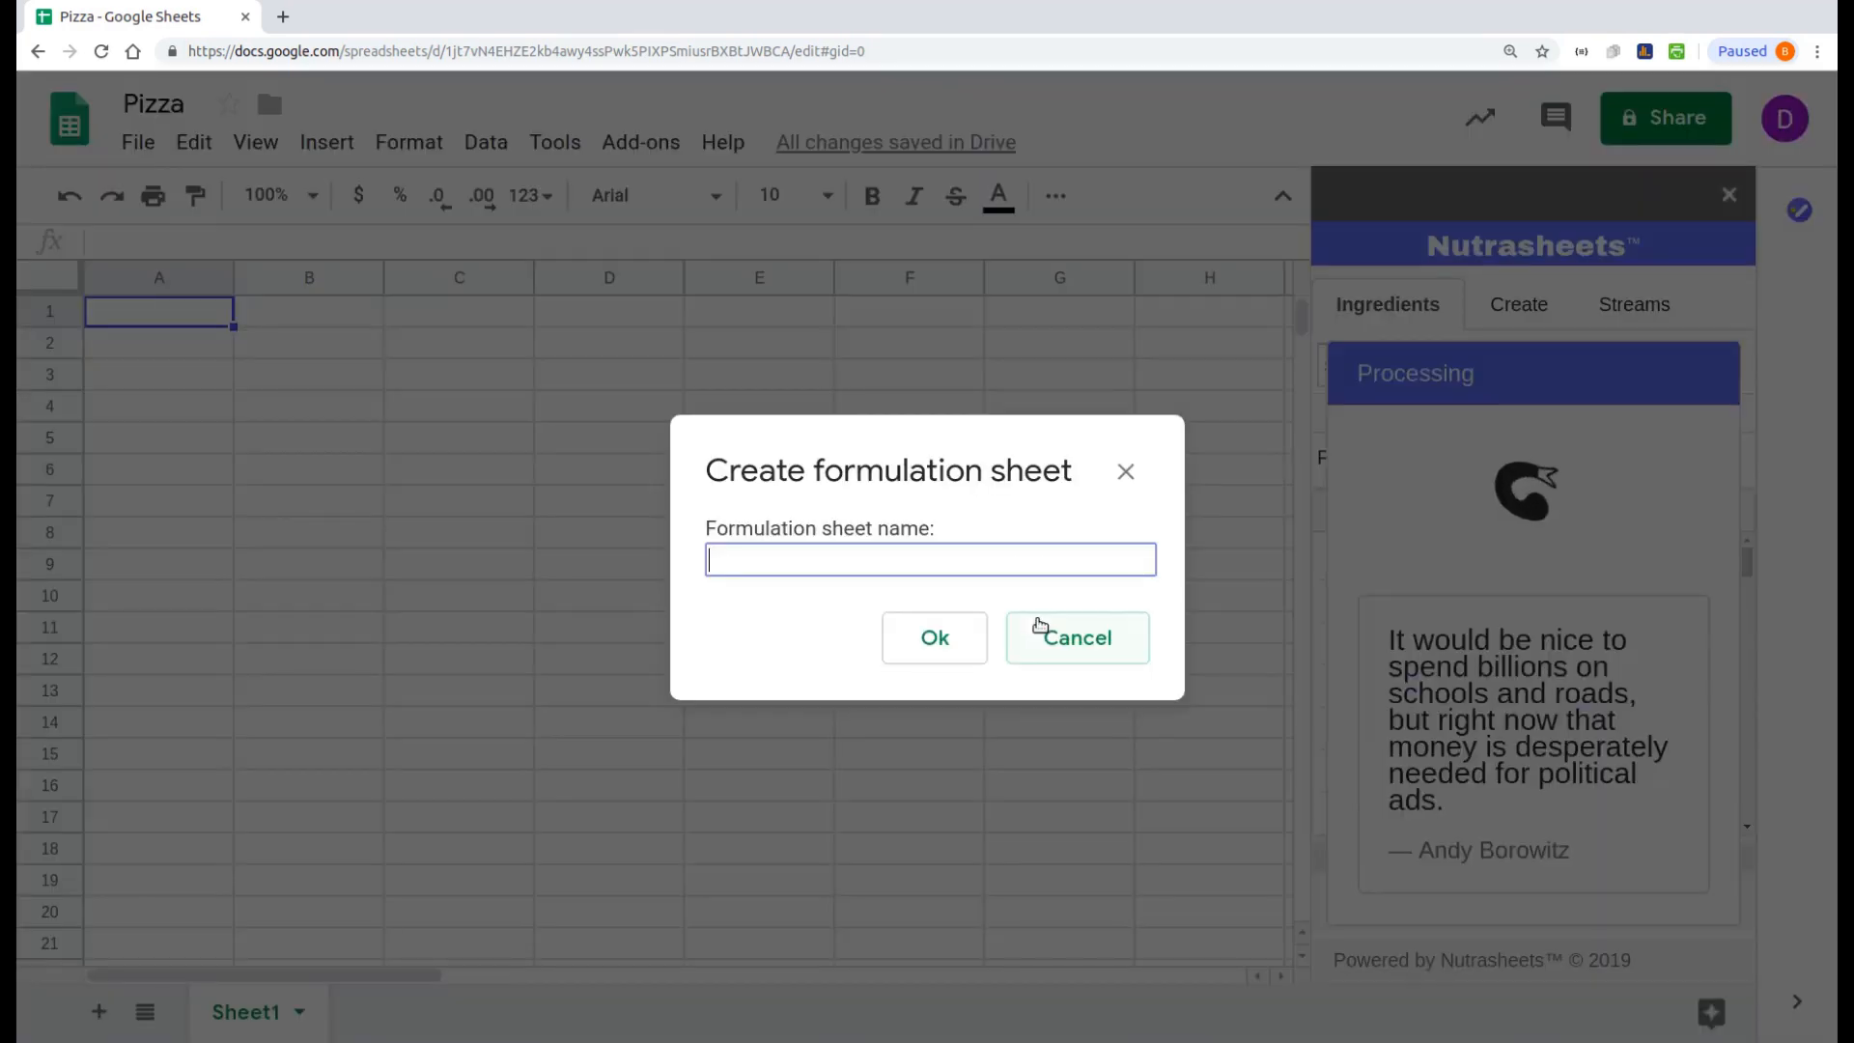
pyautogui.write('piz')
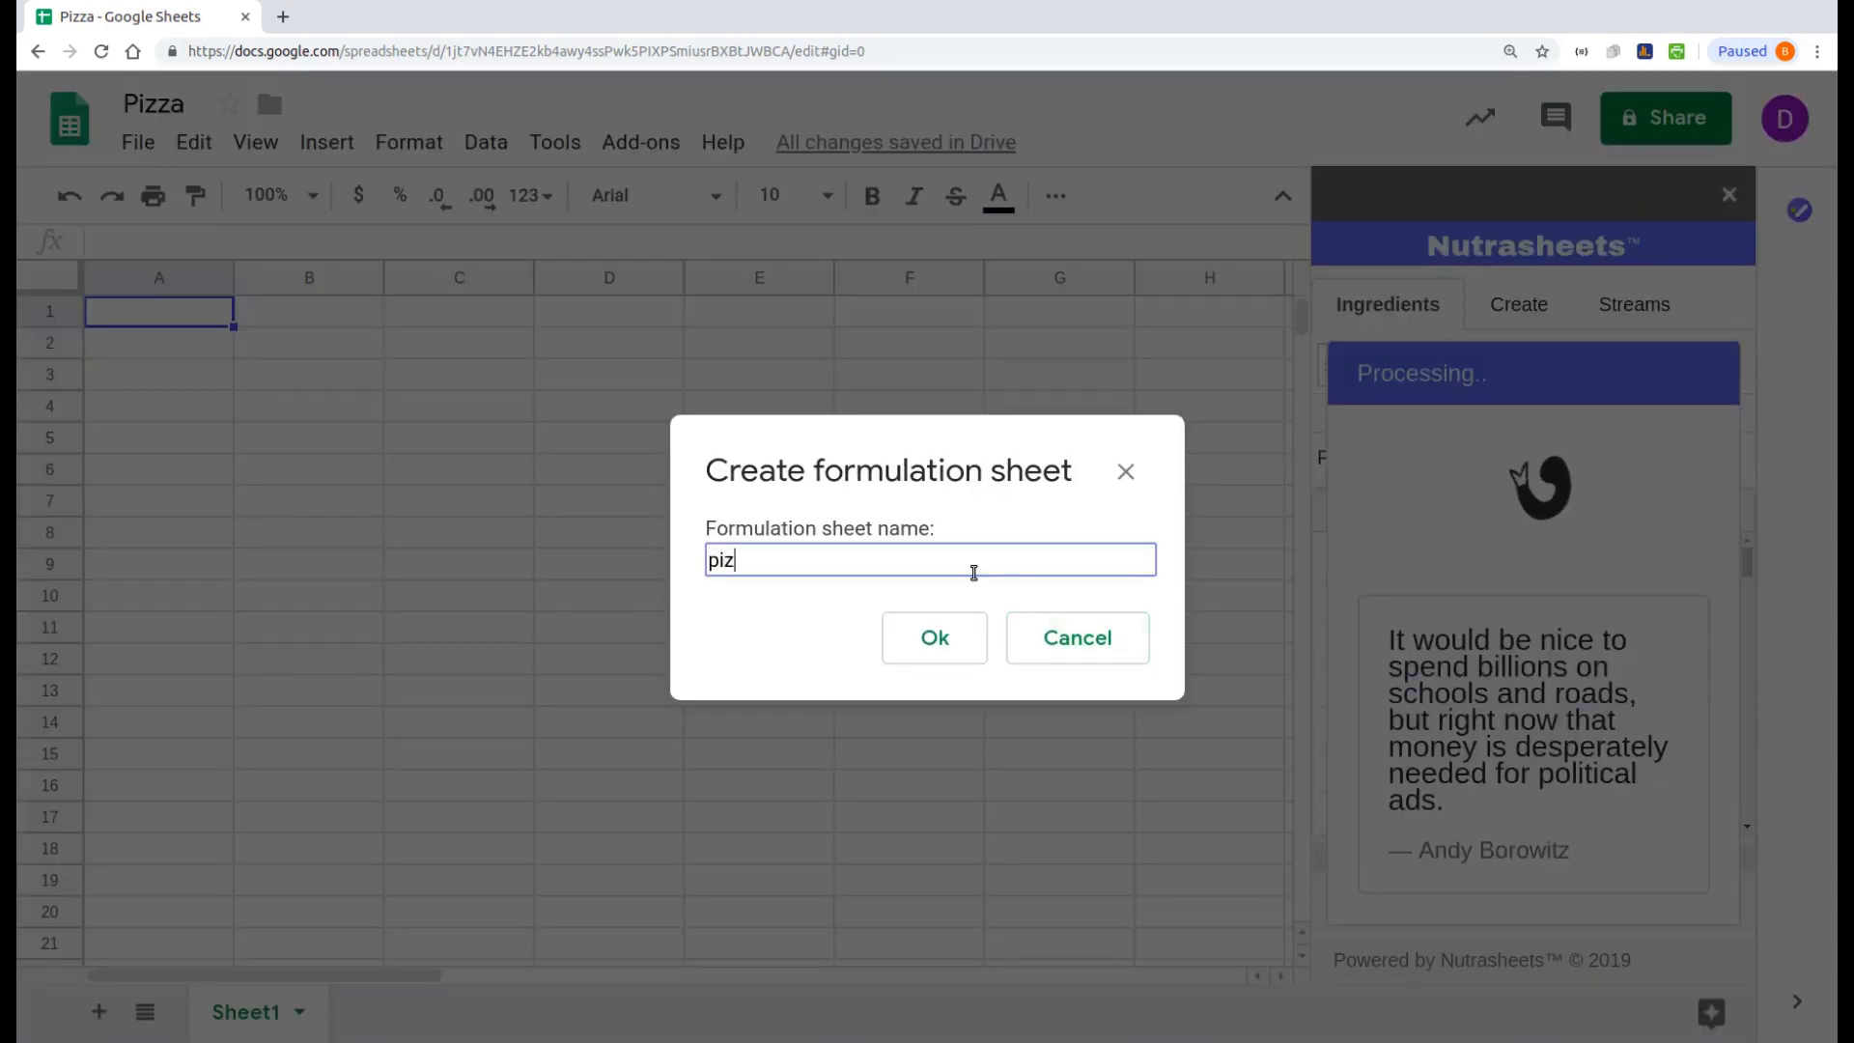
pyautogui.write('za dough')
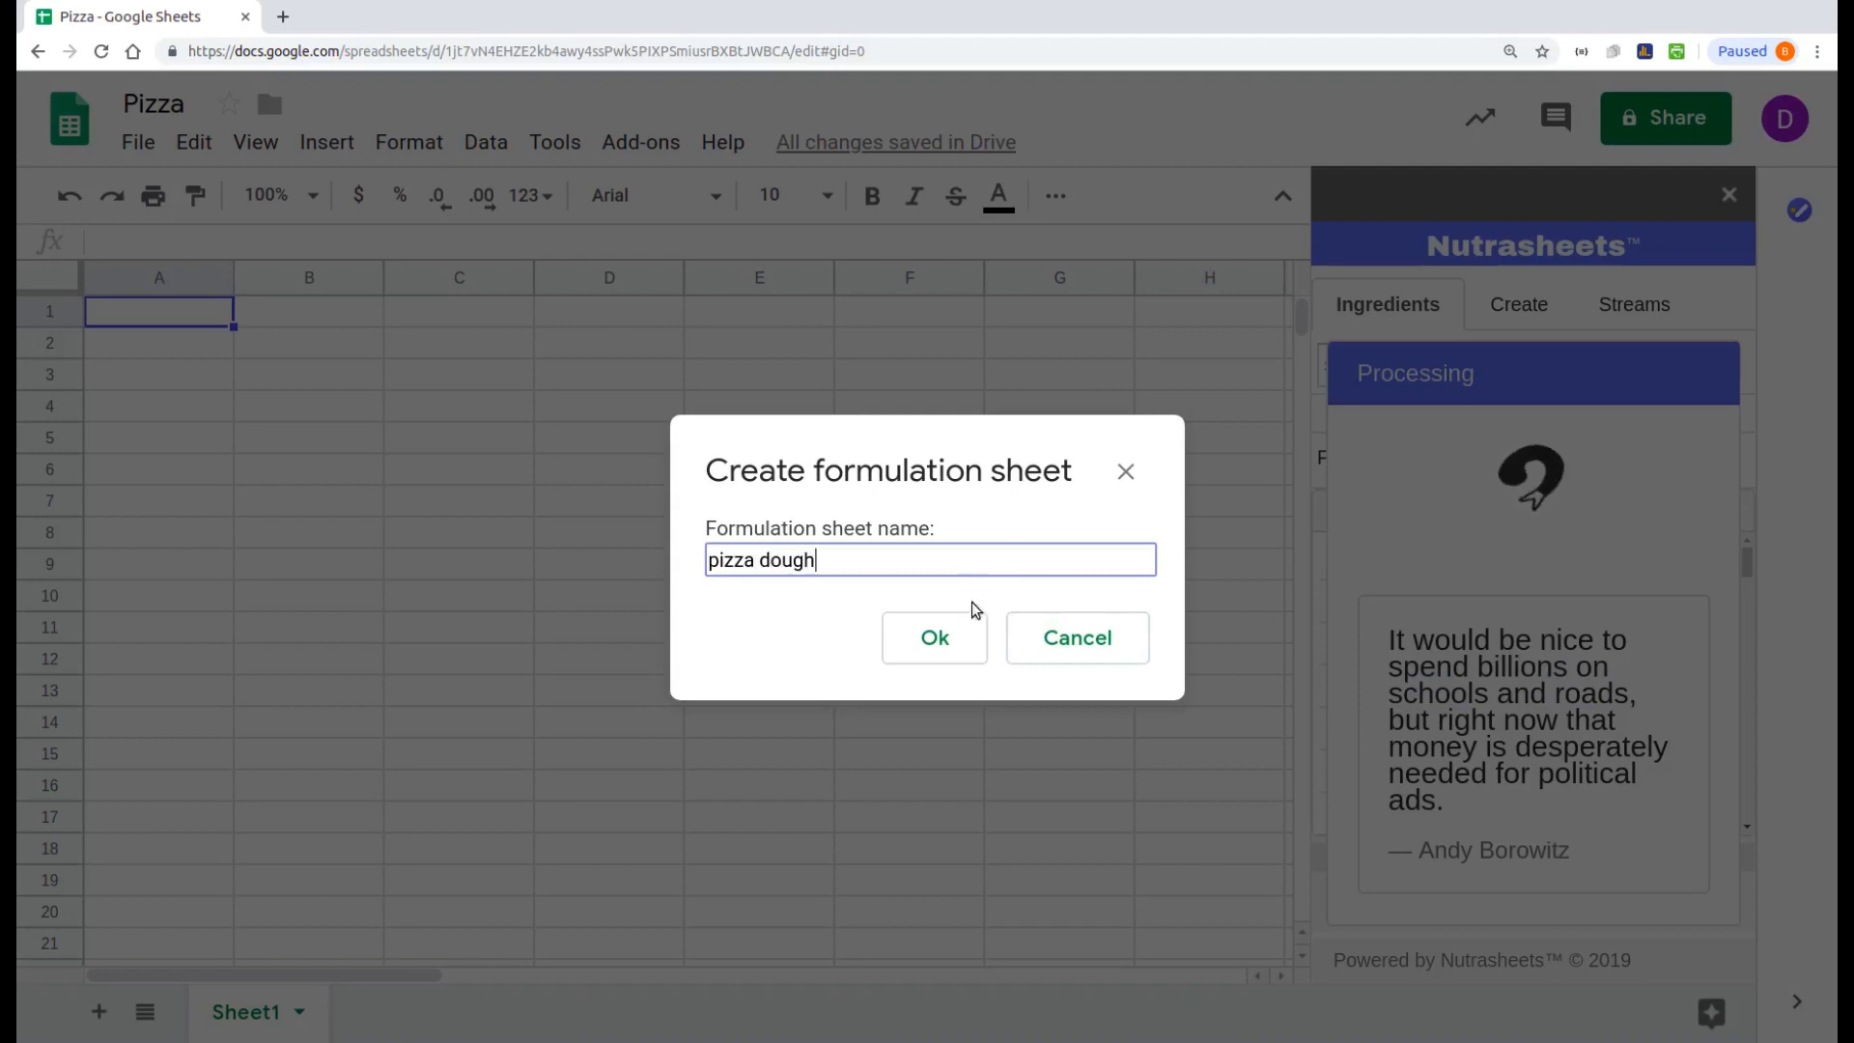
pyautogui.click(951, 633)
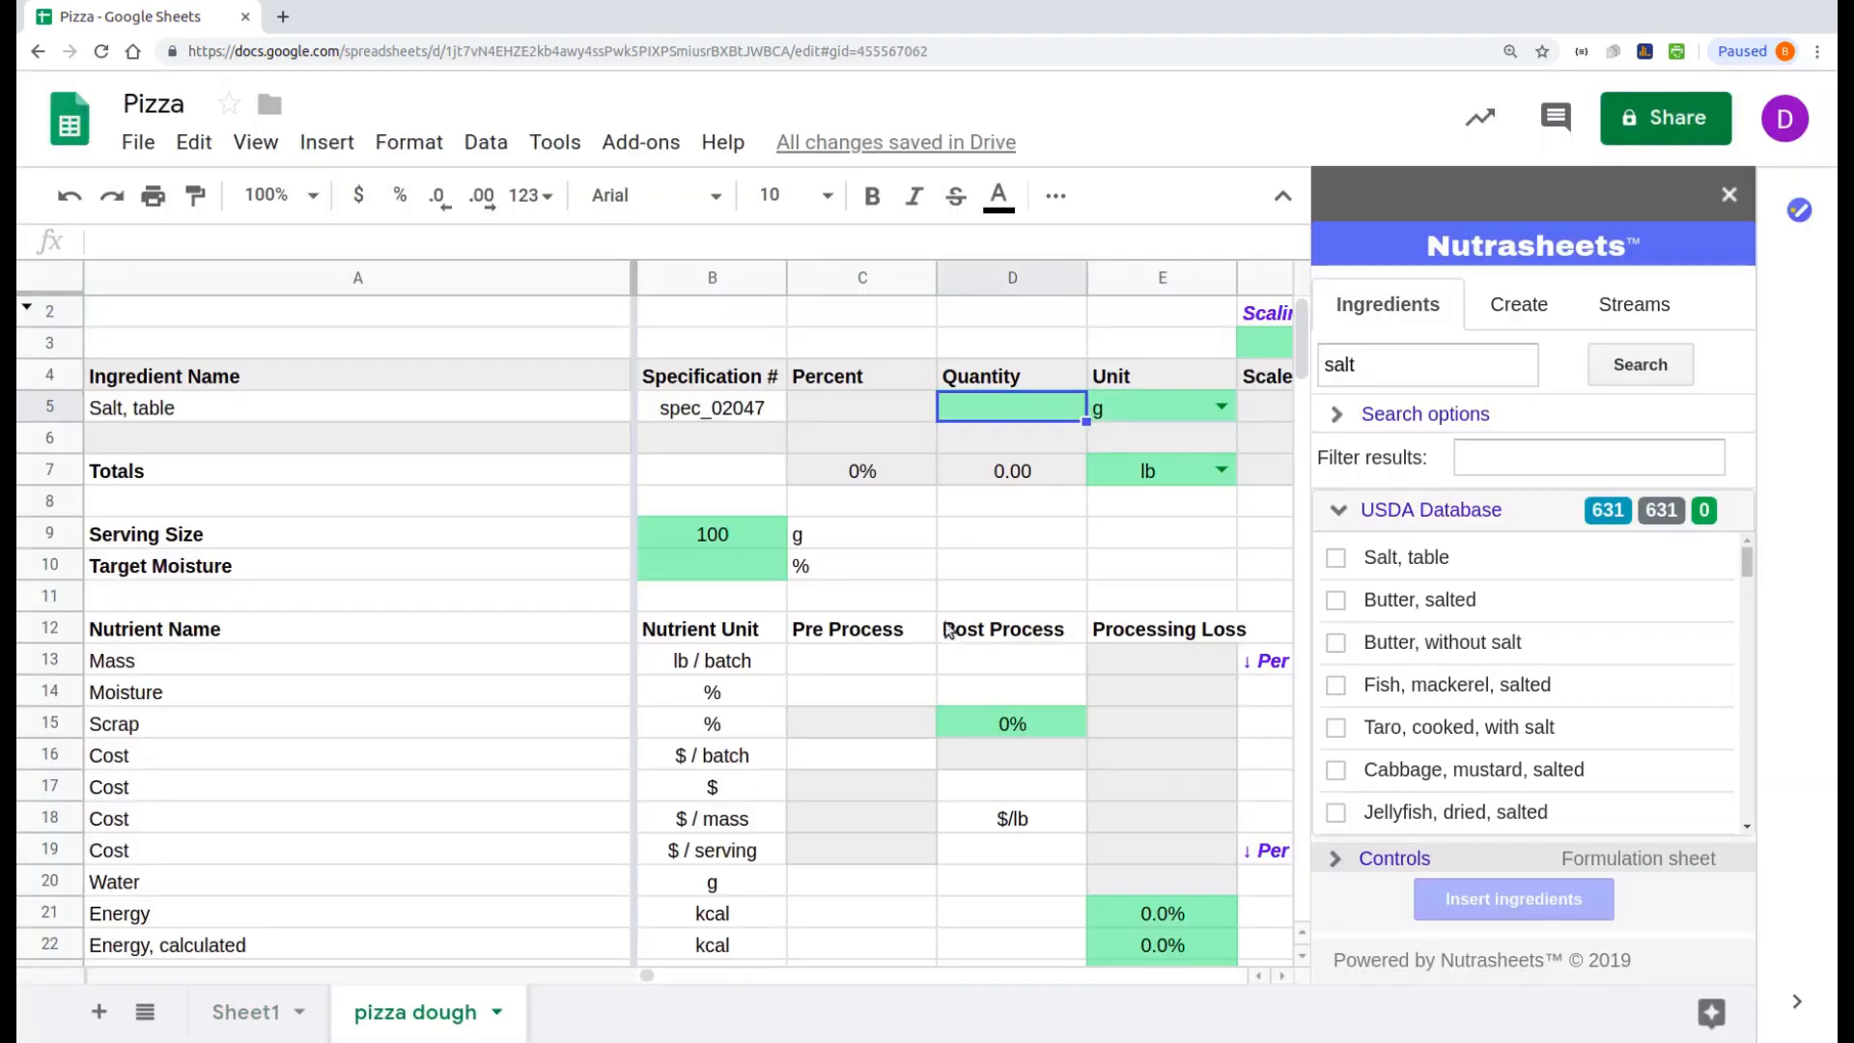
# Step: Search for "flour", filter the results by "unble", and insert "Wheat flour, white, all-purpose, enriched, unbleached" into the formulation
pyautogui.doubleClick(1469, 364)
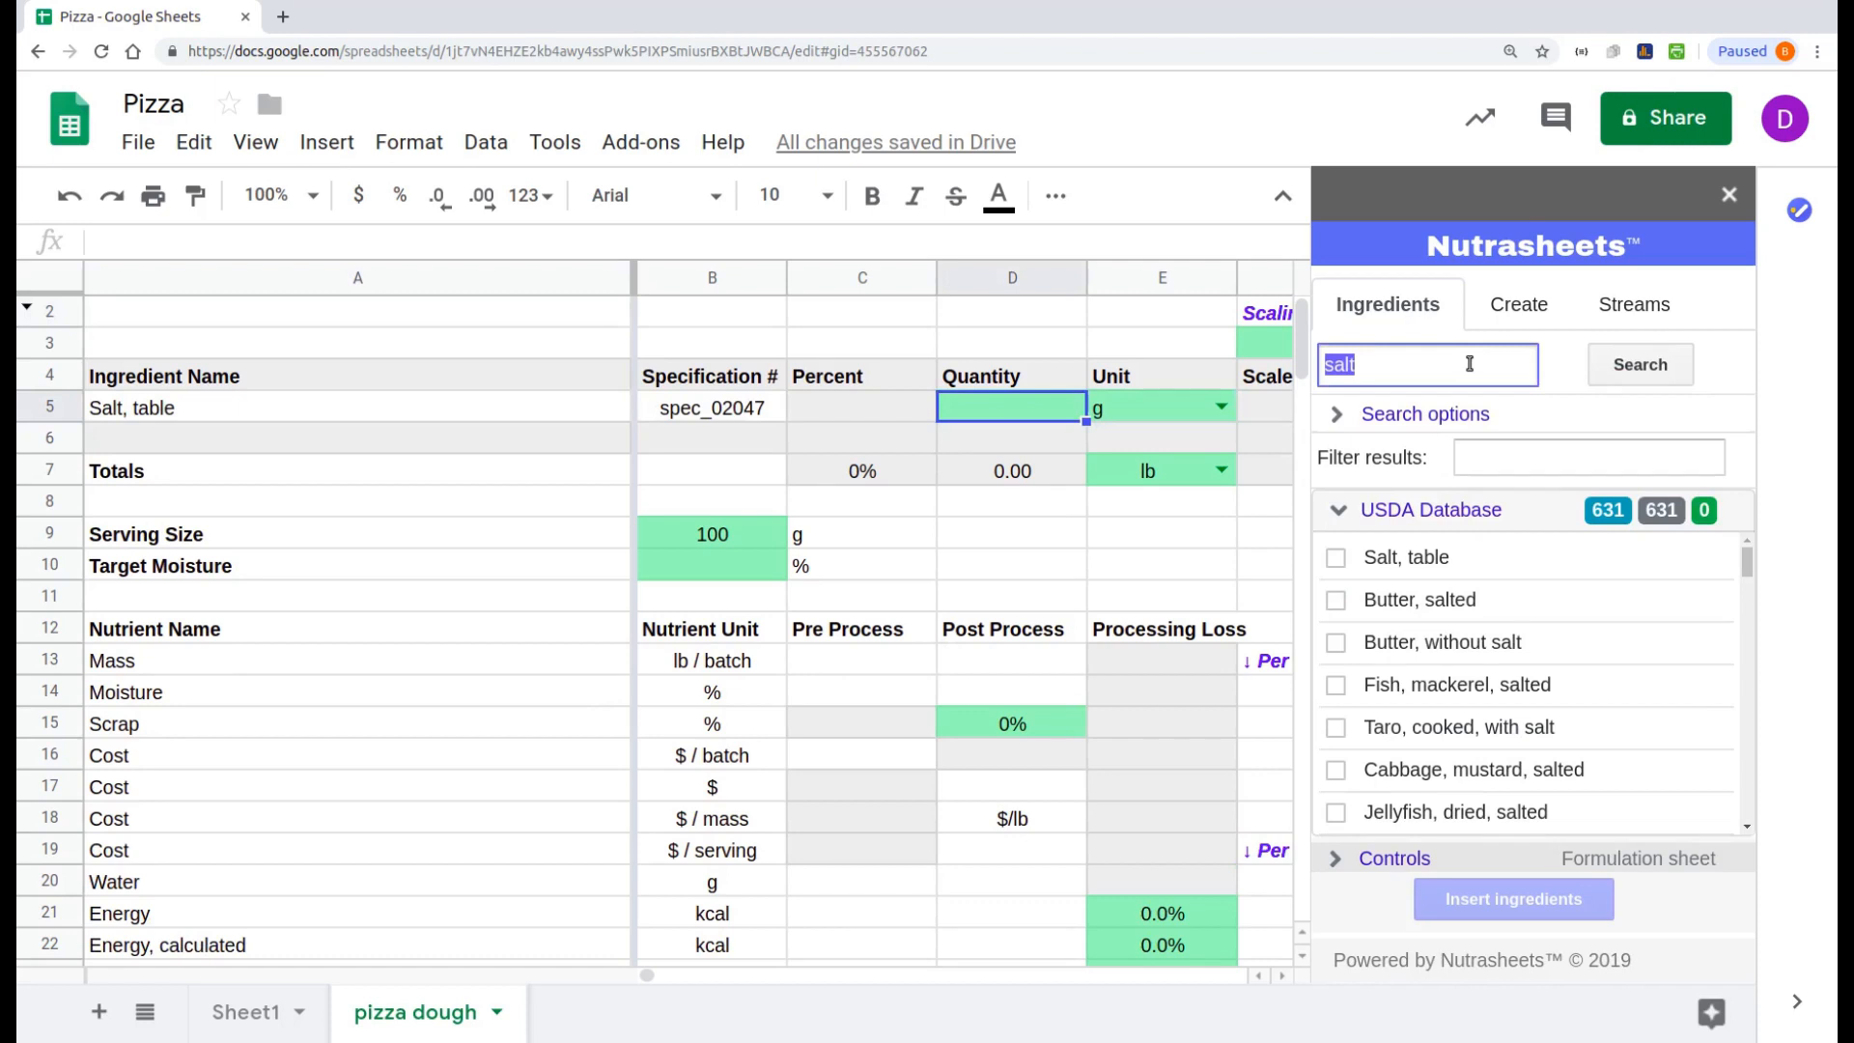
pyautogui.write('flour')
pyautogui.press('Return')
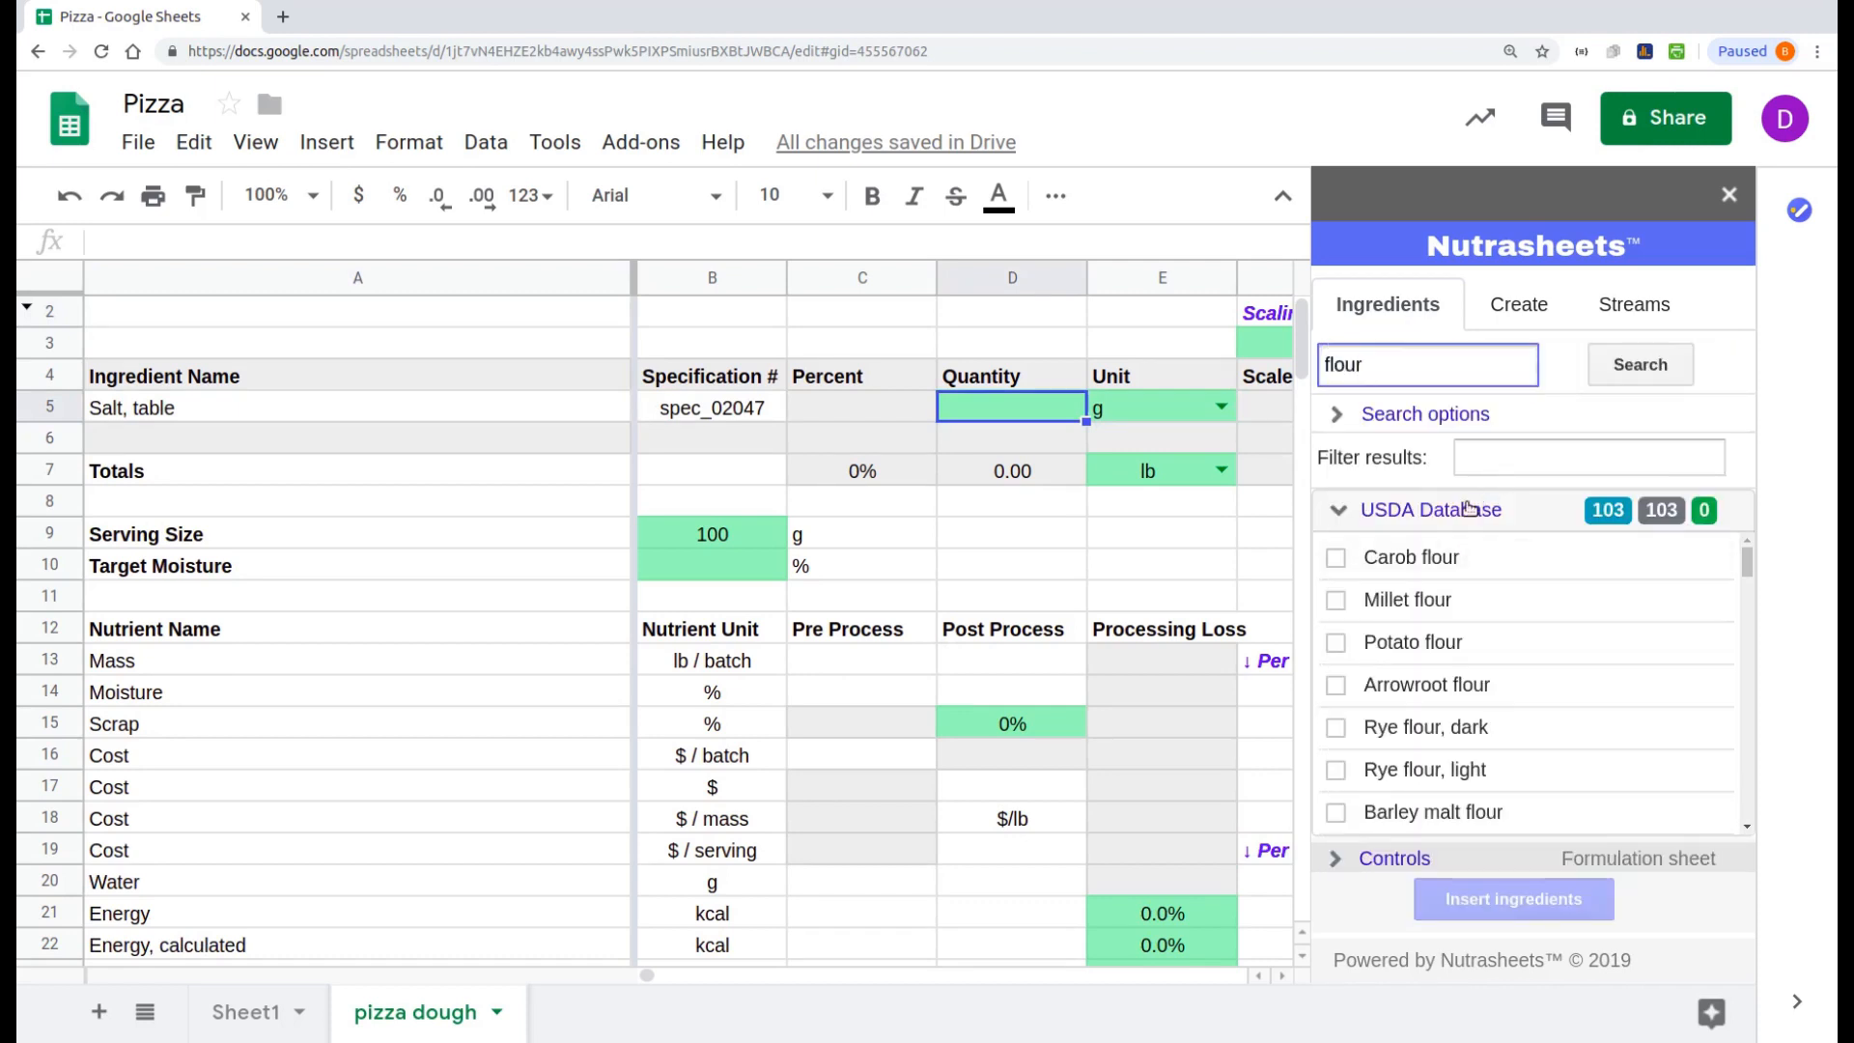
pyautogui.click(1478, 461)
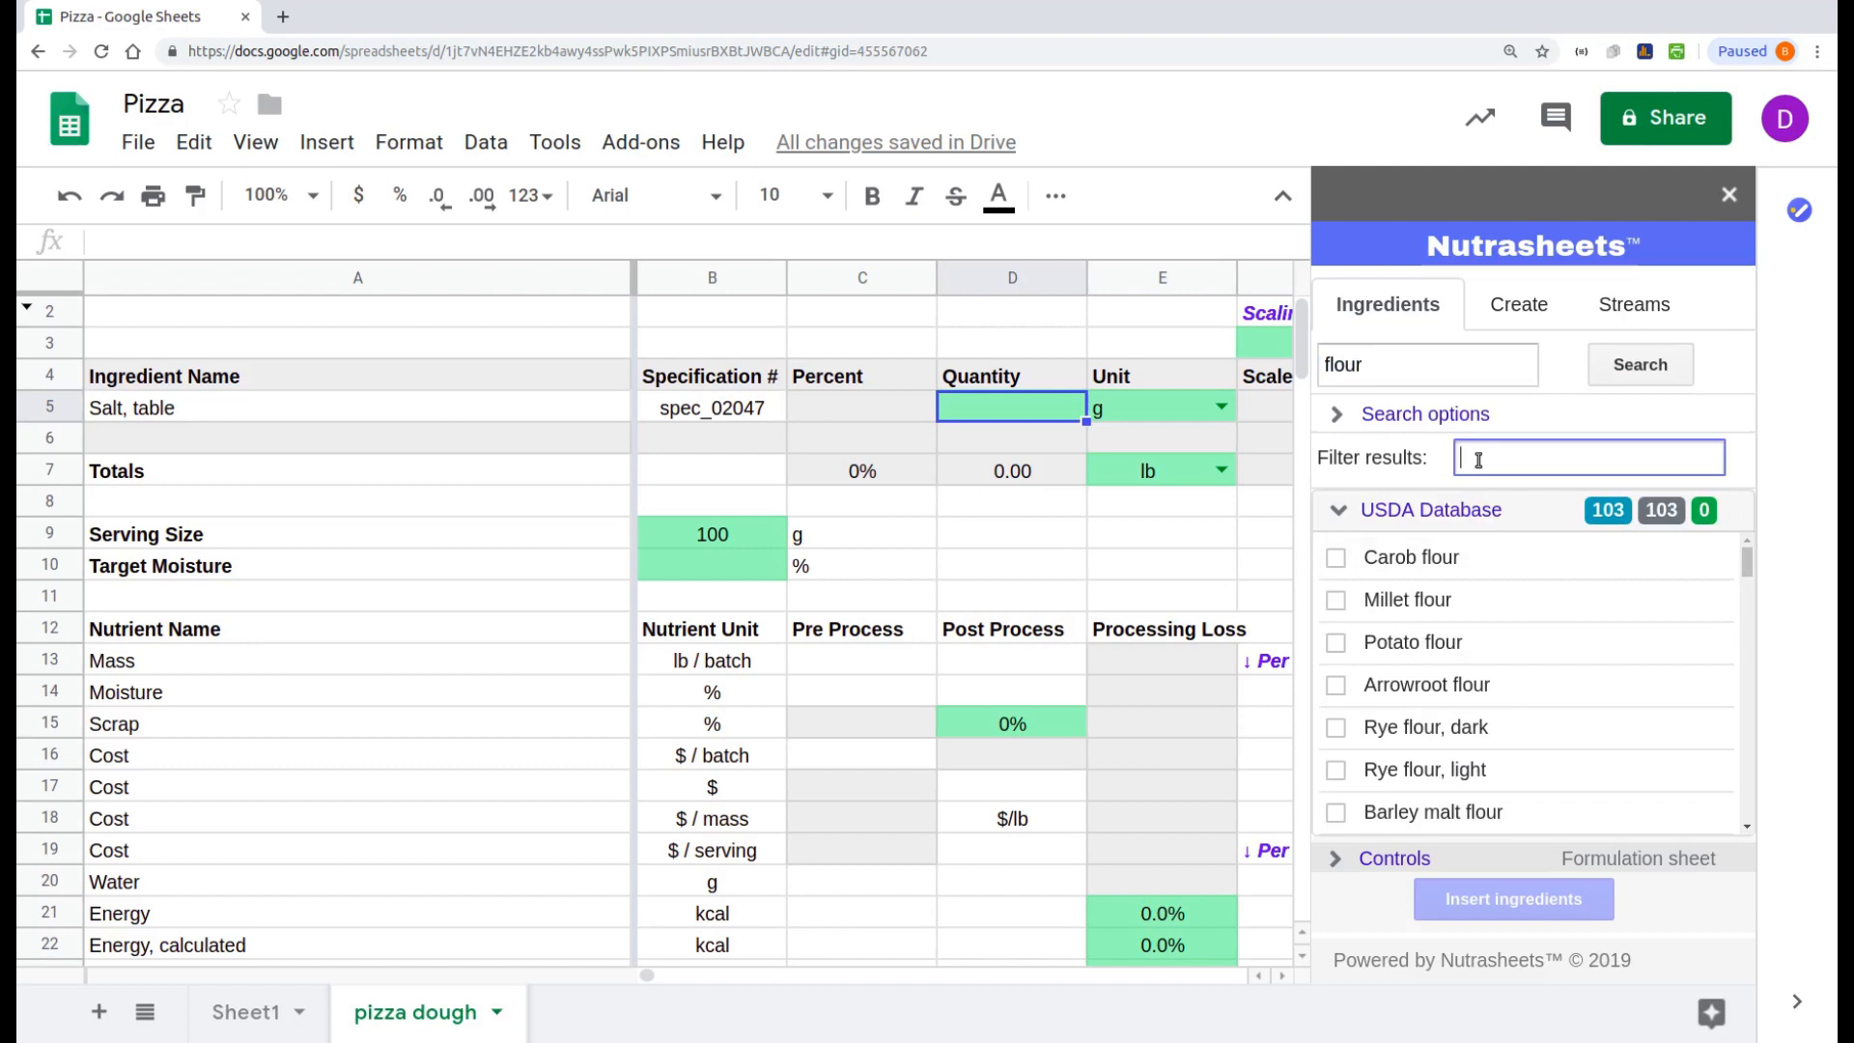
pyautogui.write('unble')
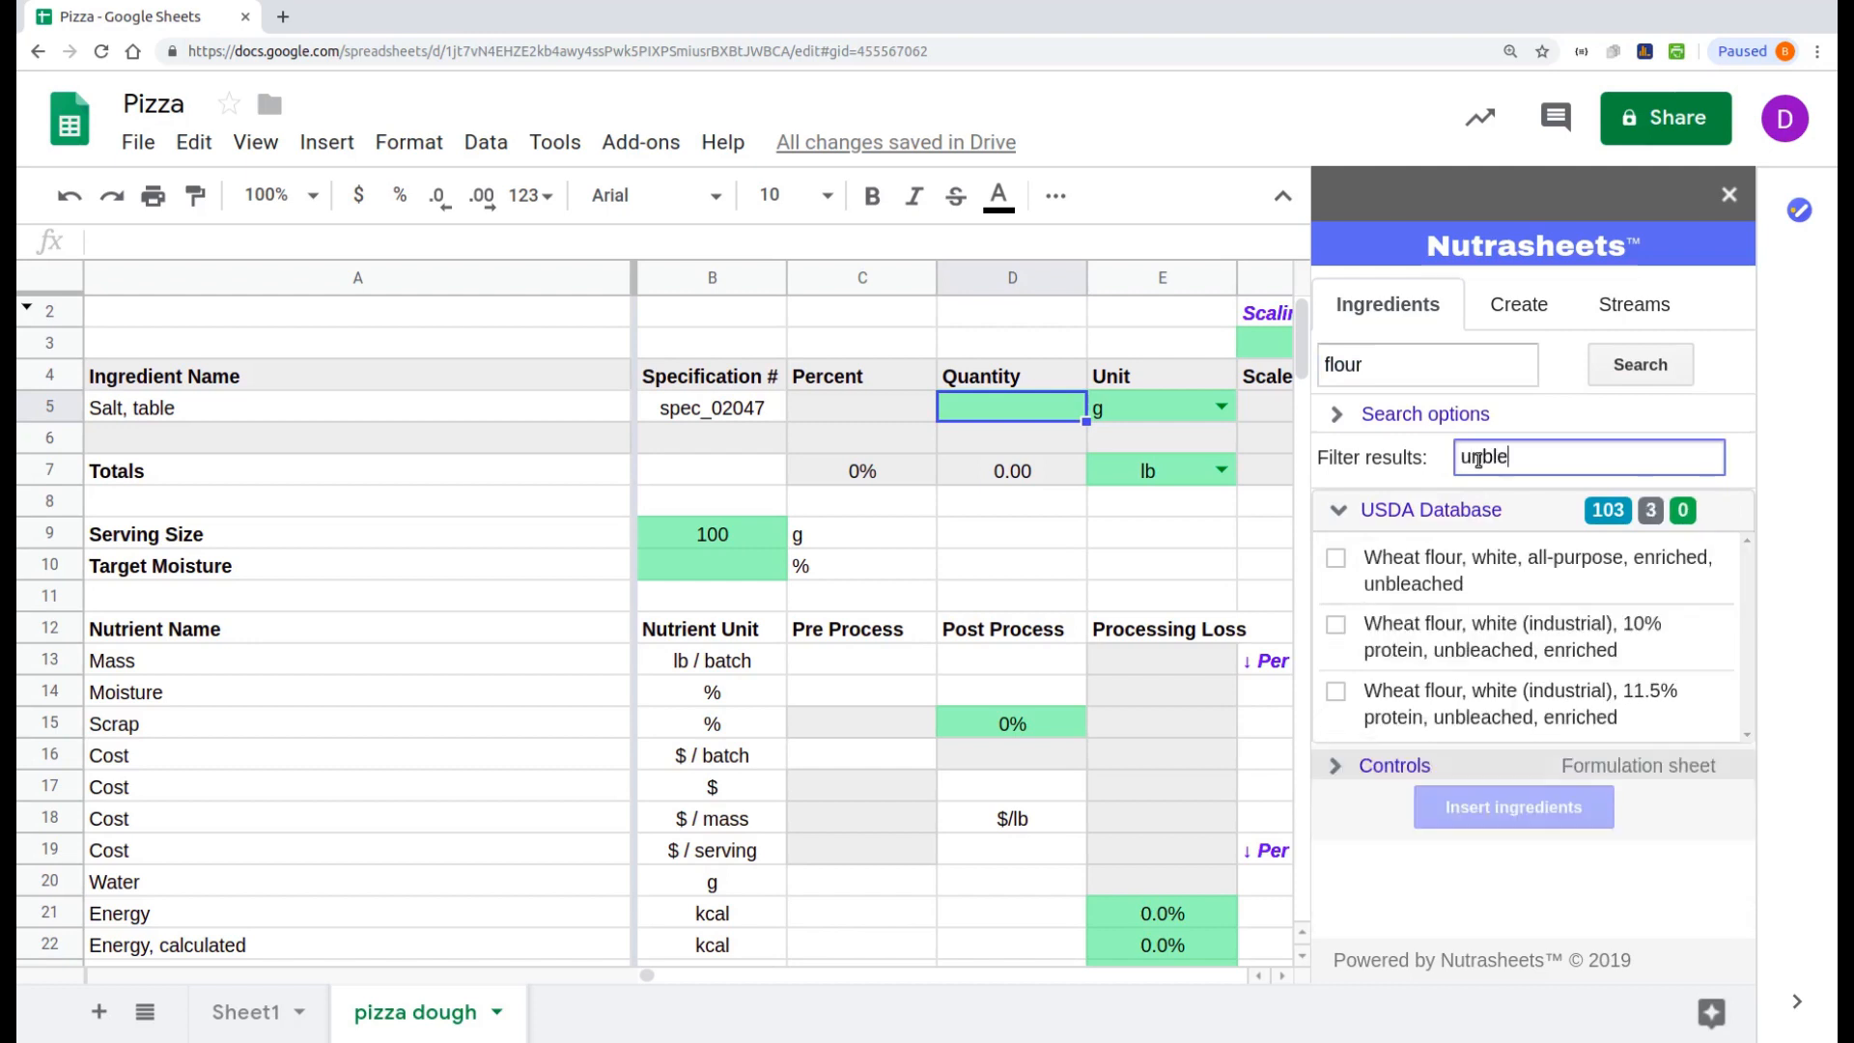
pyautogui.click(1478, 563)
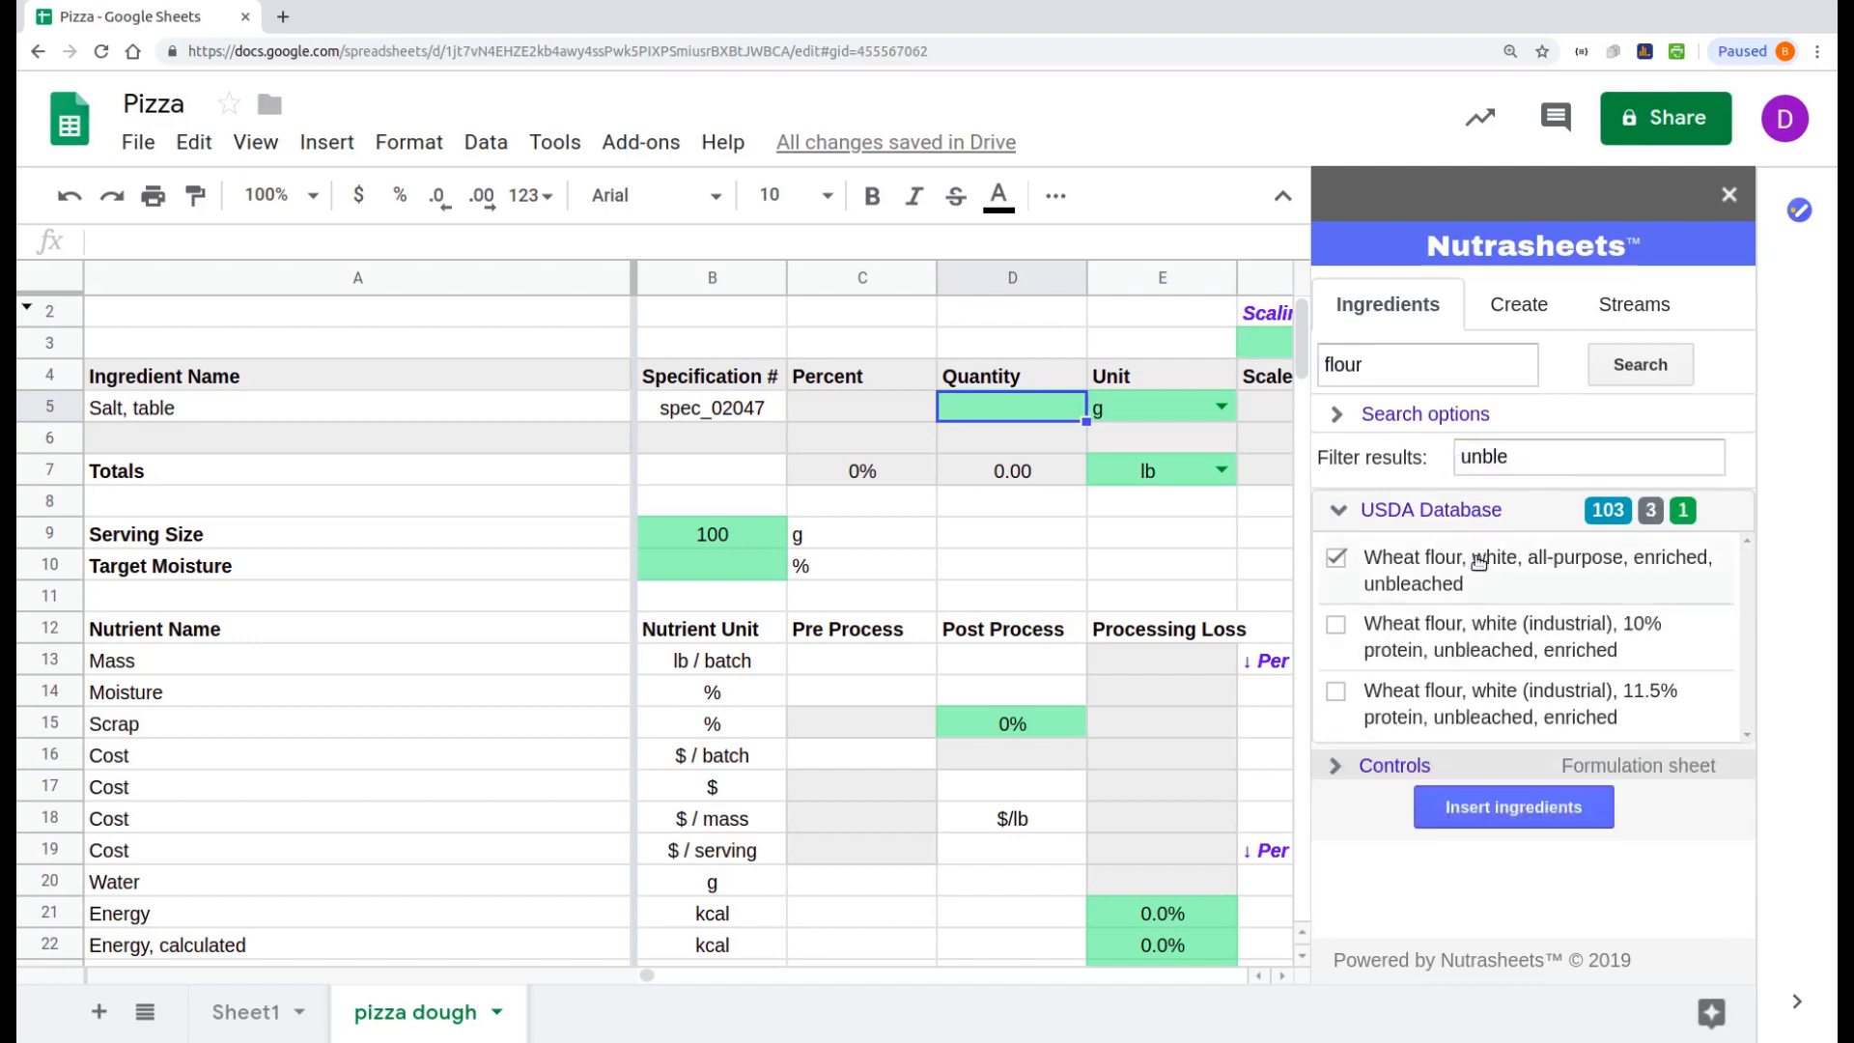
pyautogui.click(1504, 818)
# Step: Search for "olive oil" and insert "Oil, olive, salad or cooking" into the pizza dough formulation
pyautogui.doubleClick(1442, 368)
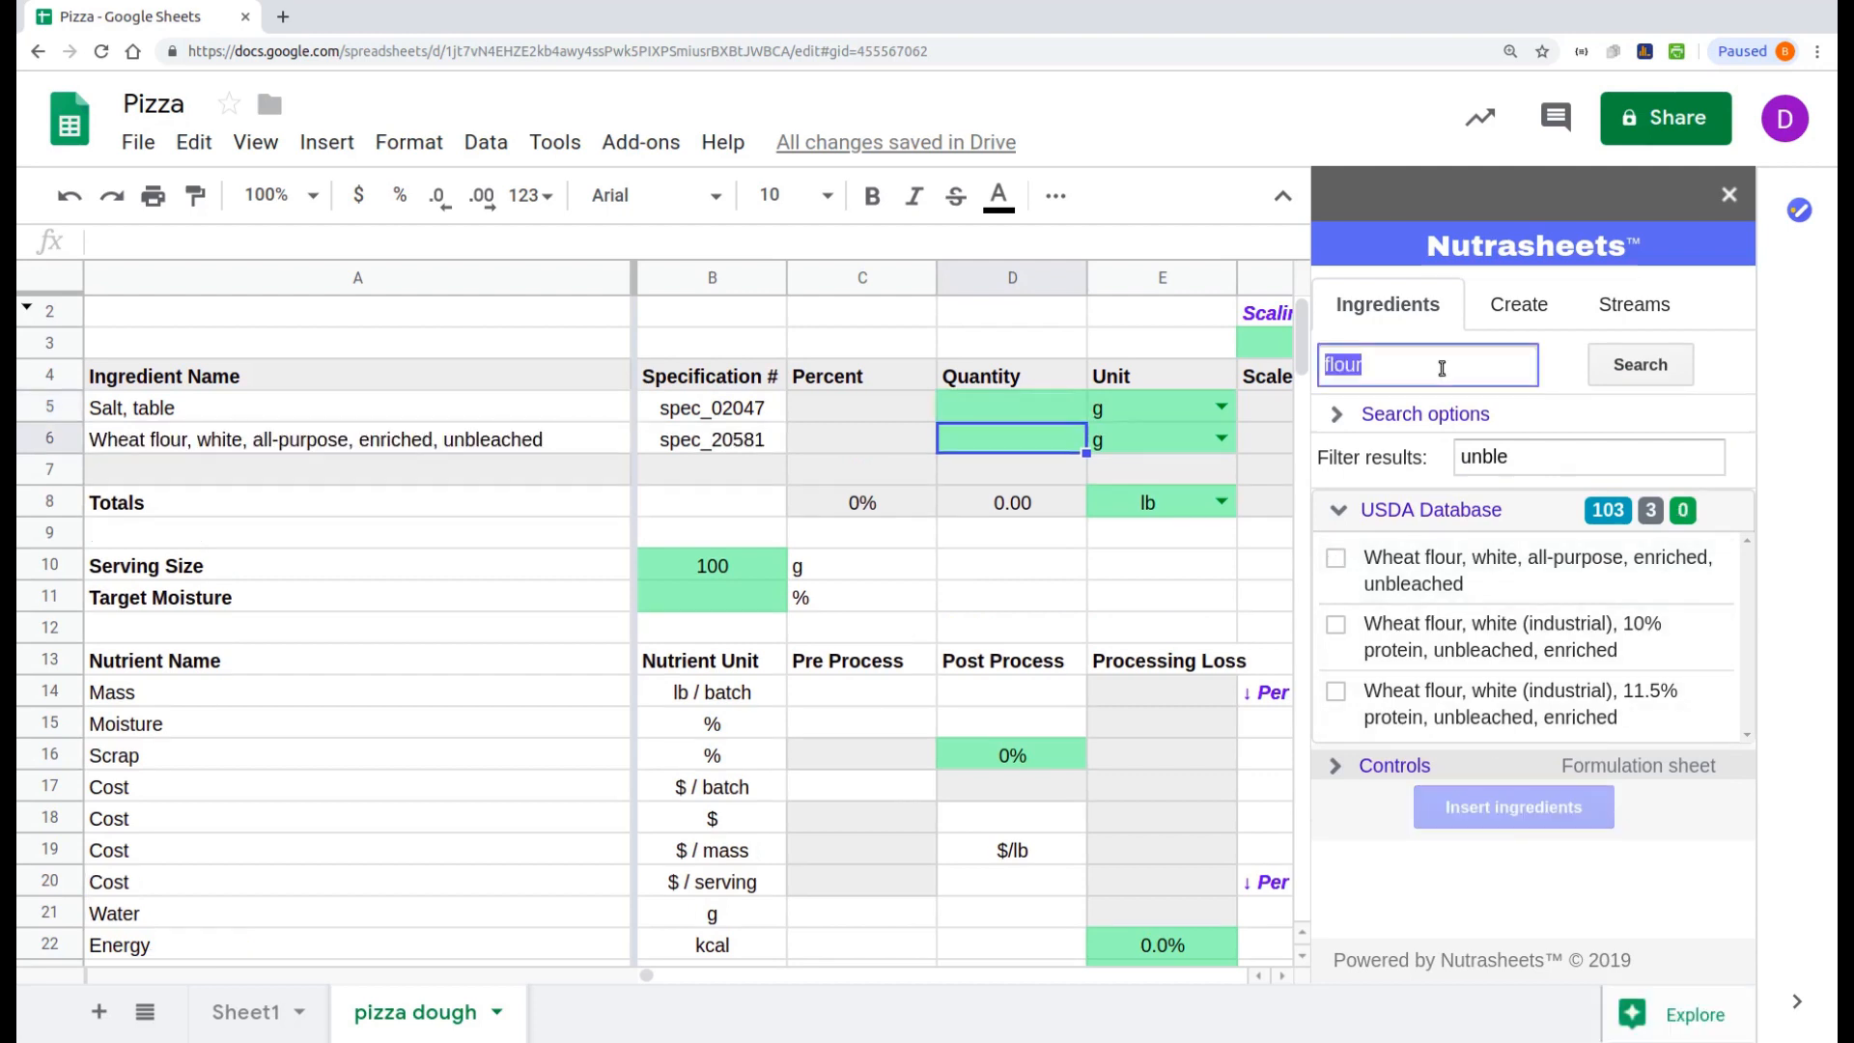
pyautogui.write('olive oil')
pyautogui.press('Return')
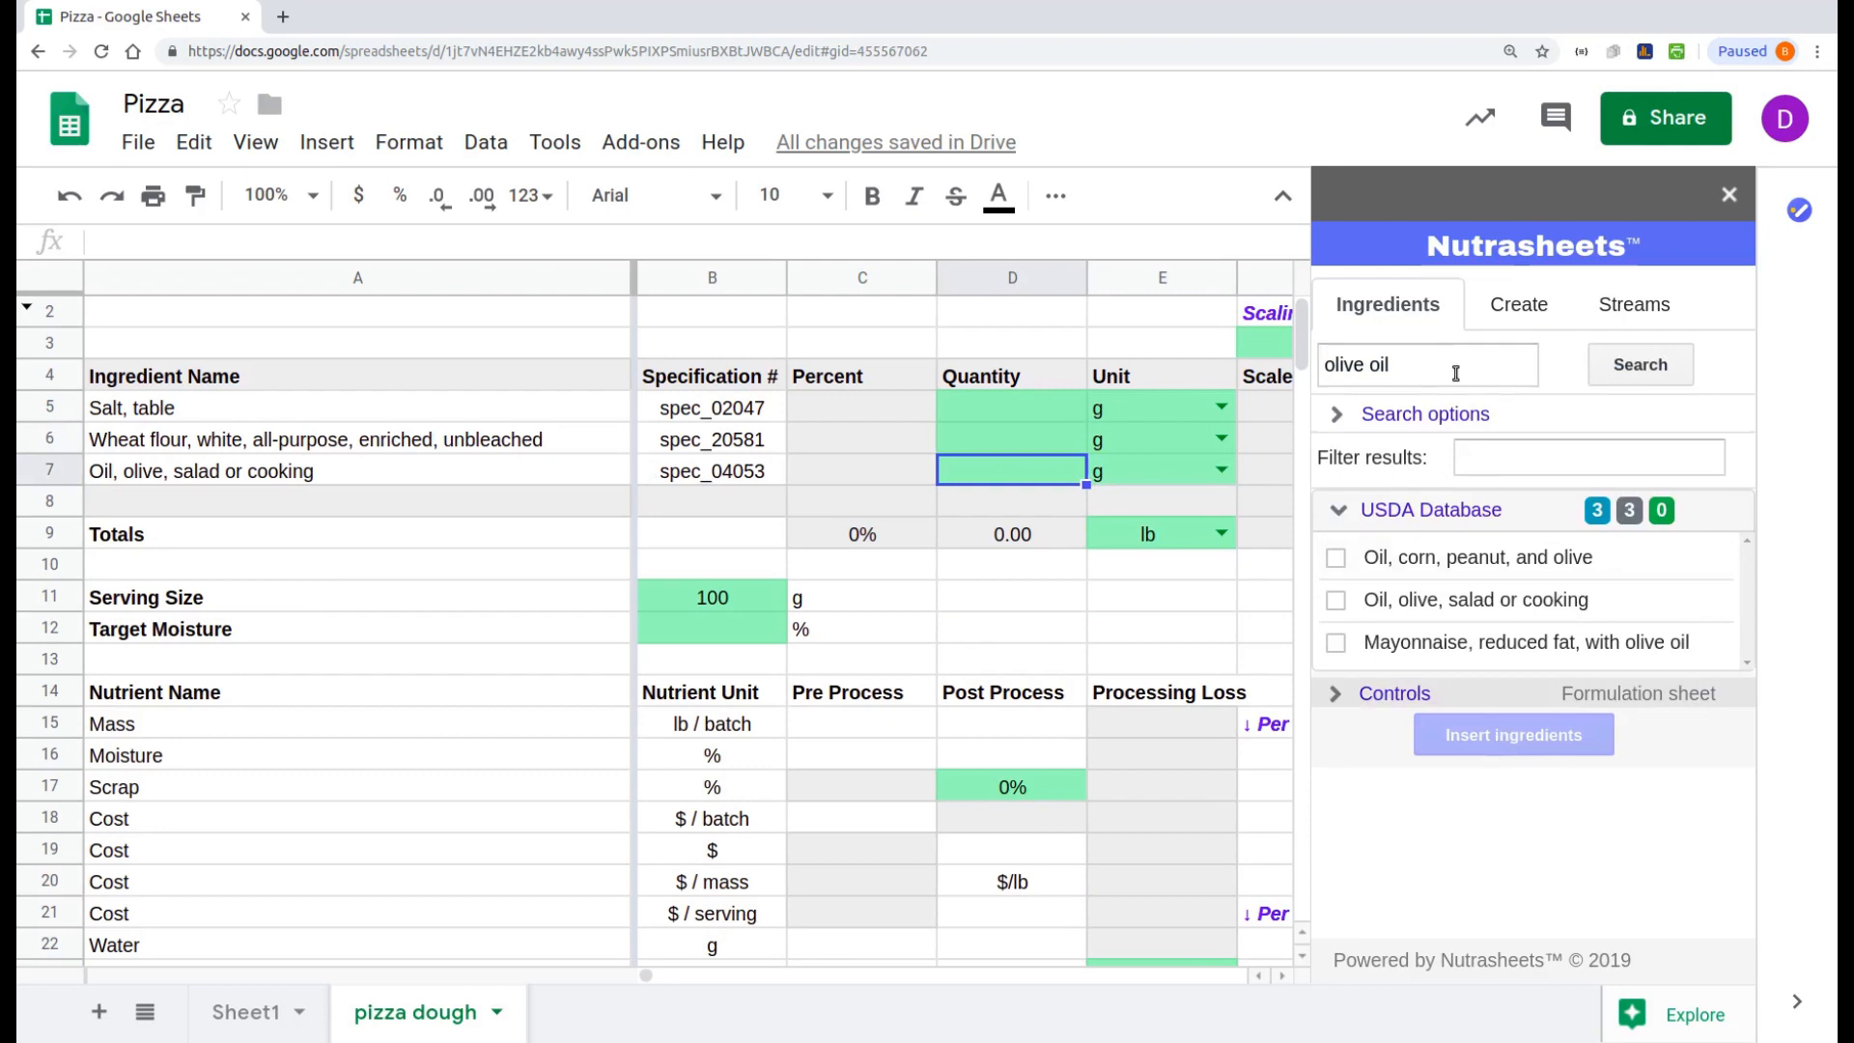
# Step: Search for "yeast" and insert "Leavening agents, yeast, baker's, active dry" into the pizza dough formulation
pyautogui.tripleClick(1455, 373)
pyautogui.write('yeast')
pyautogui.press('Return')
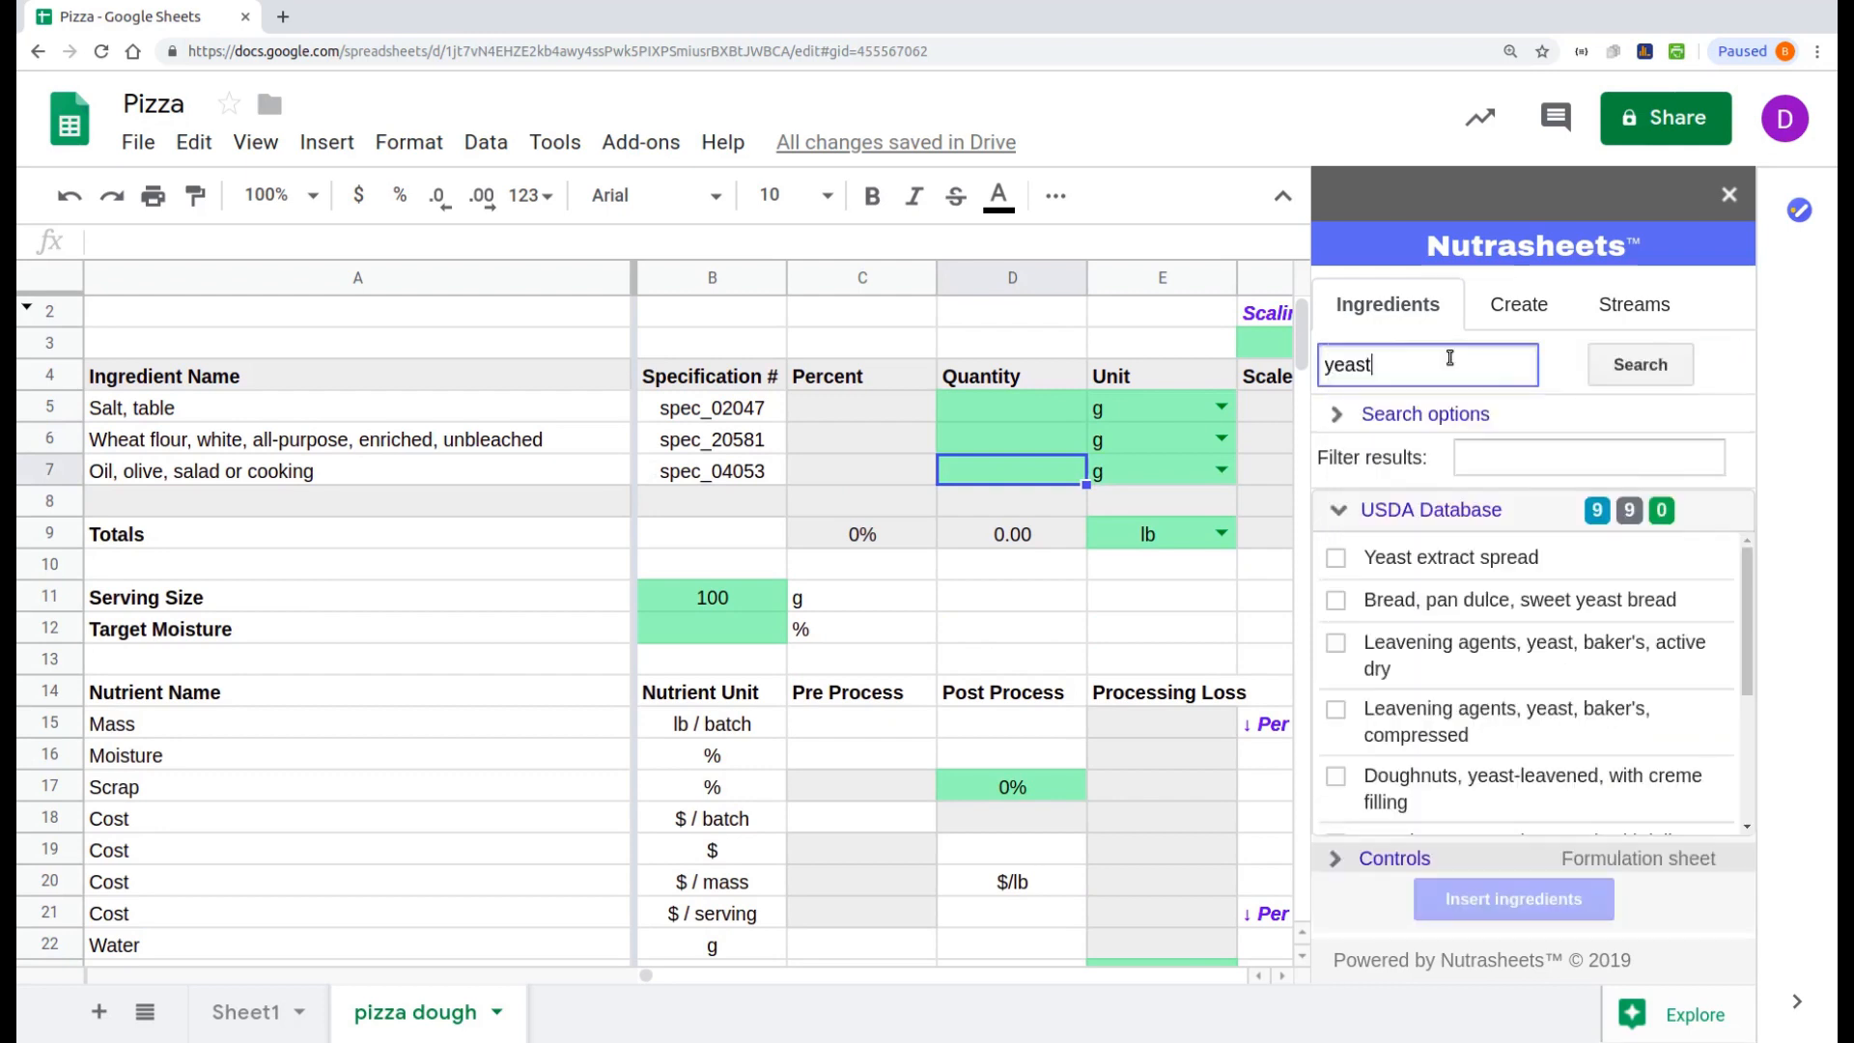
# Step: Search for "water" and insert "Beverages, water, tap, municipal" into the pizza dough formulation
pyautogui.doubleClick(1449, 358)
pyautogui.write('water')
pyautogui.click(1634, 368)
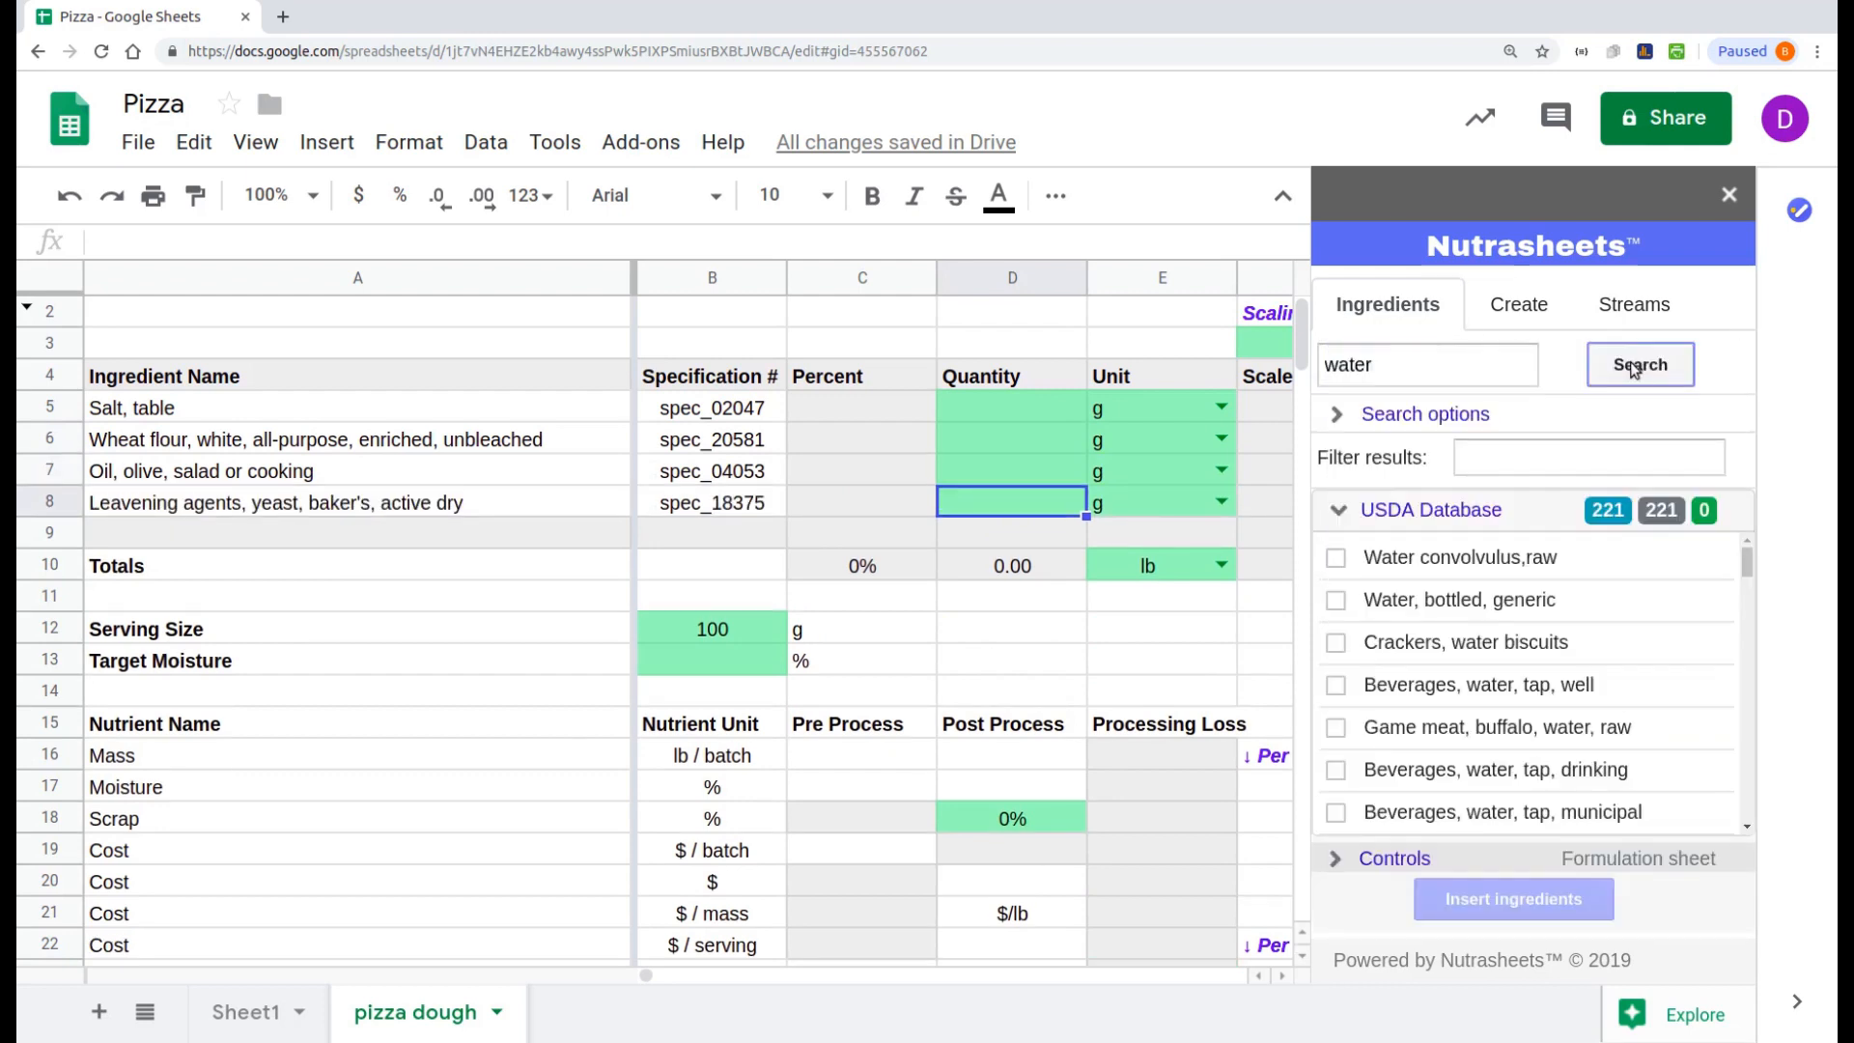
# Step: Set the quantities to 0.5 tsp (6 g) for the table salt and 4 cup (125 g) for the wheat flour
pyautogui.click(1044, 419)
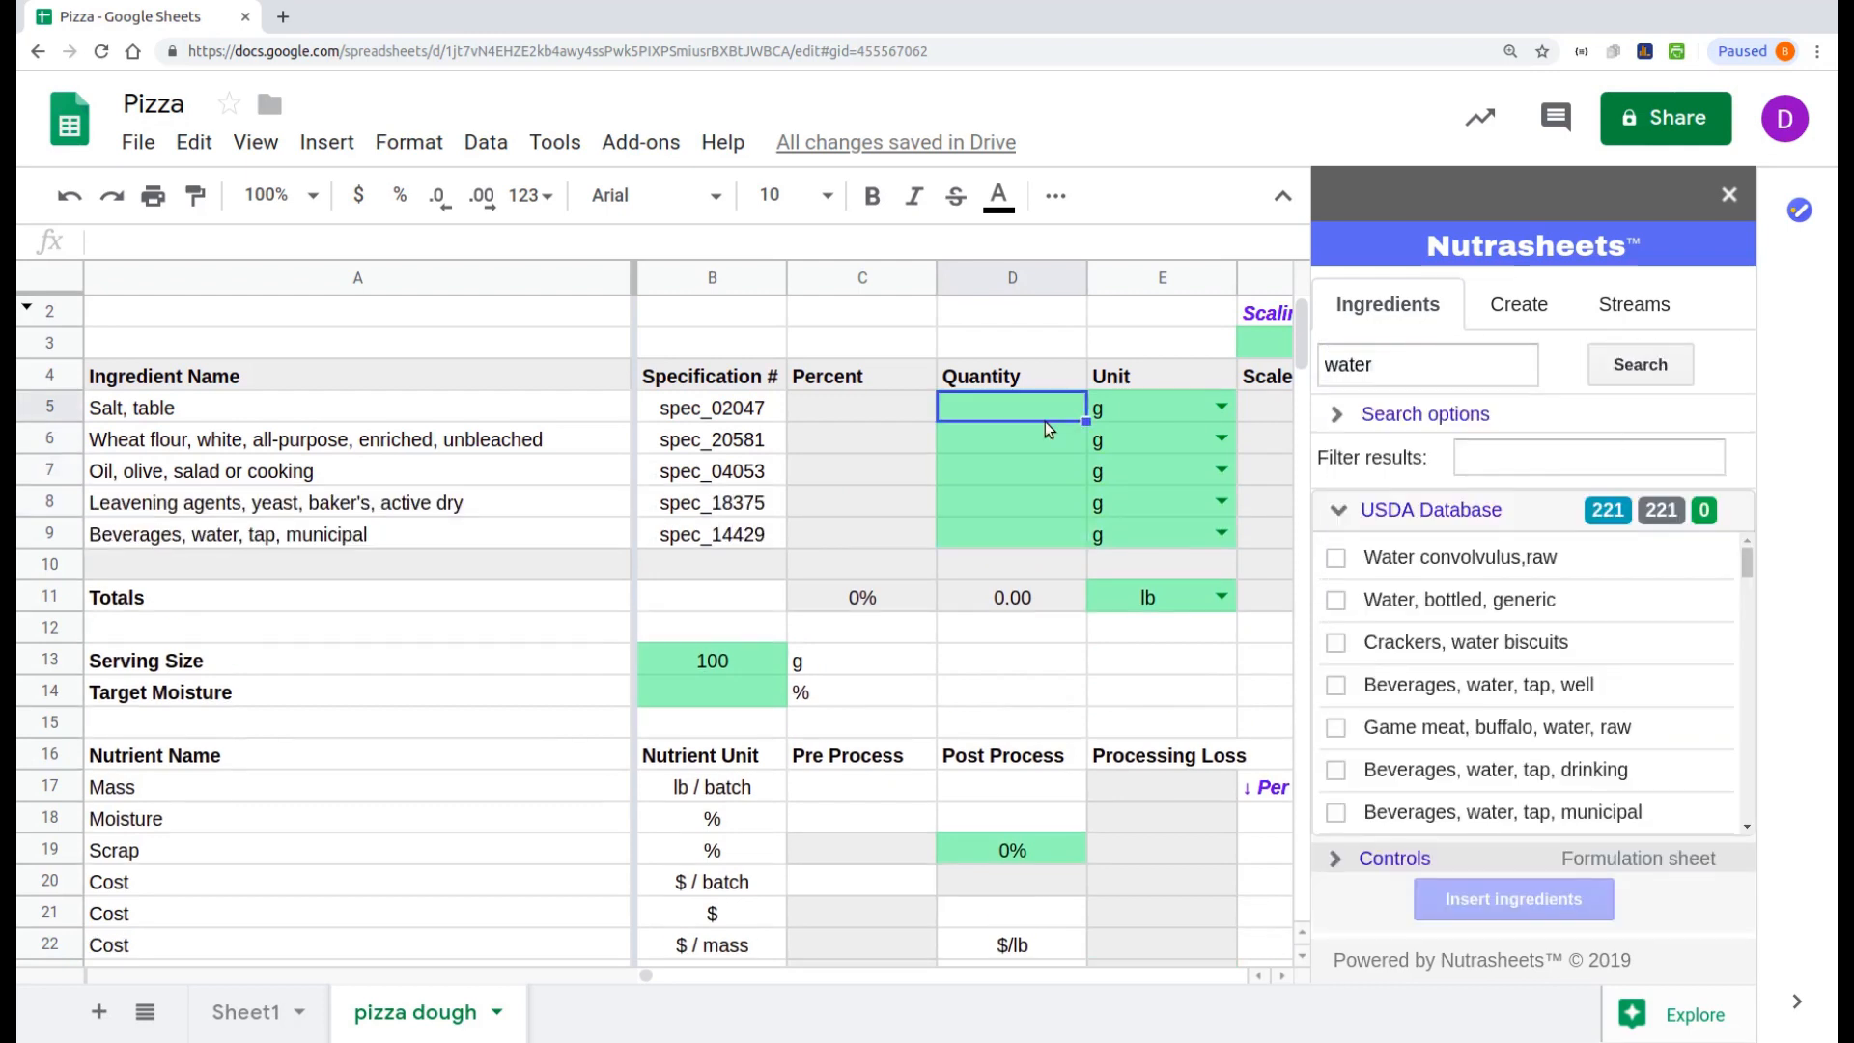
pyautogui.write('.5')
pyautogui.click(1222, 406)
pyautogui.click(1139, 485)
pyautogui.click(1057, 444)
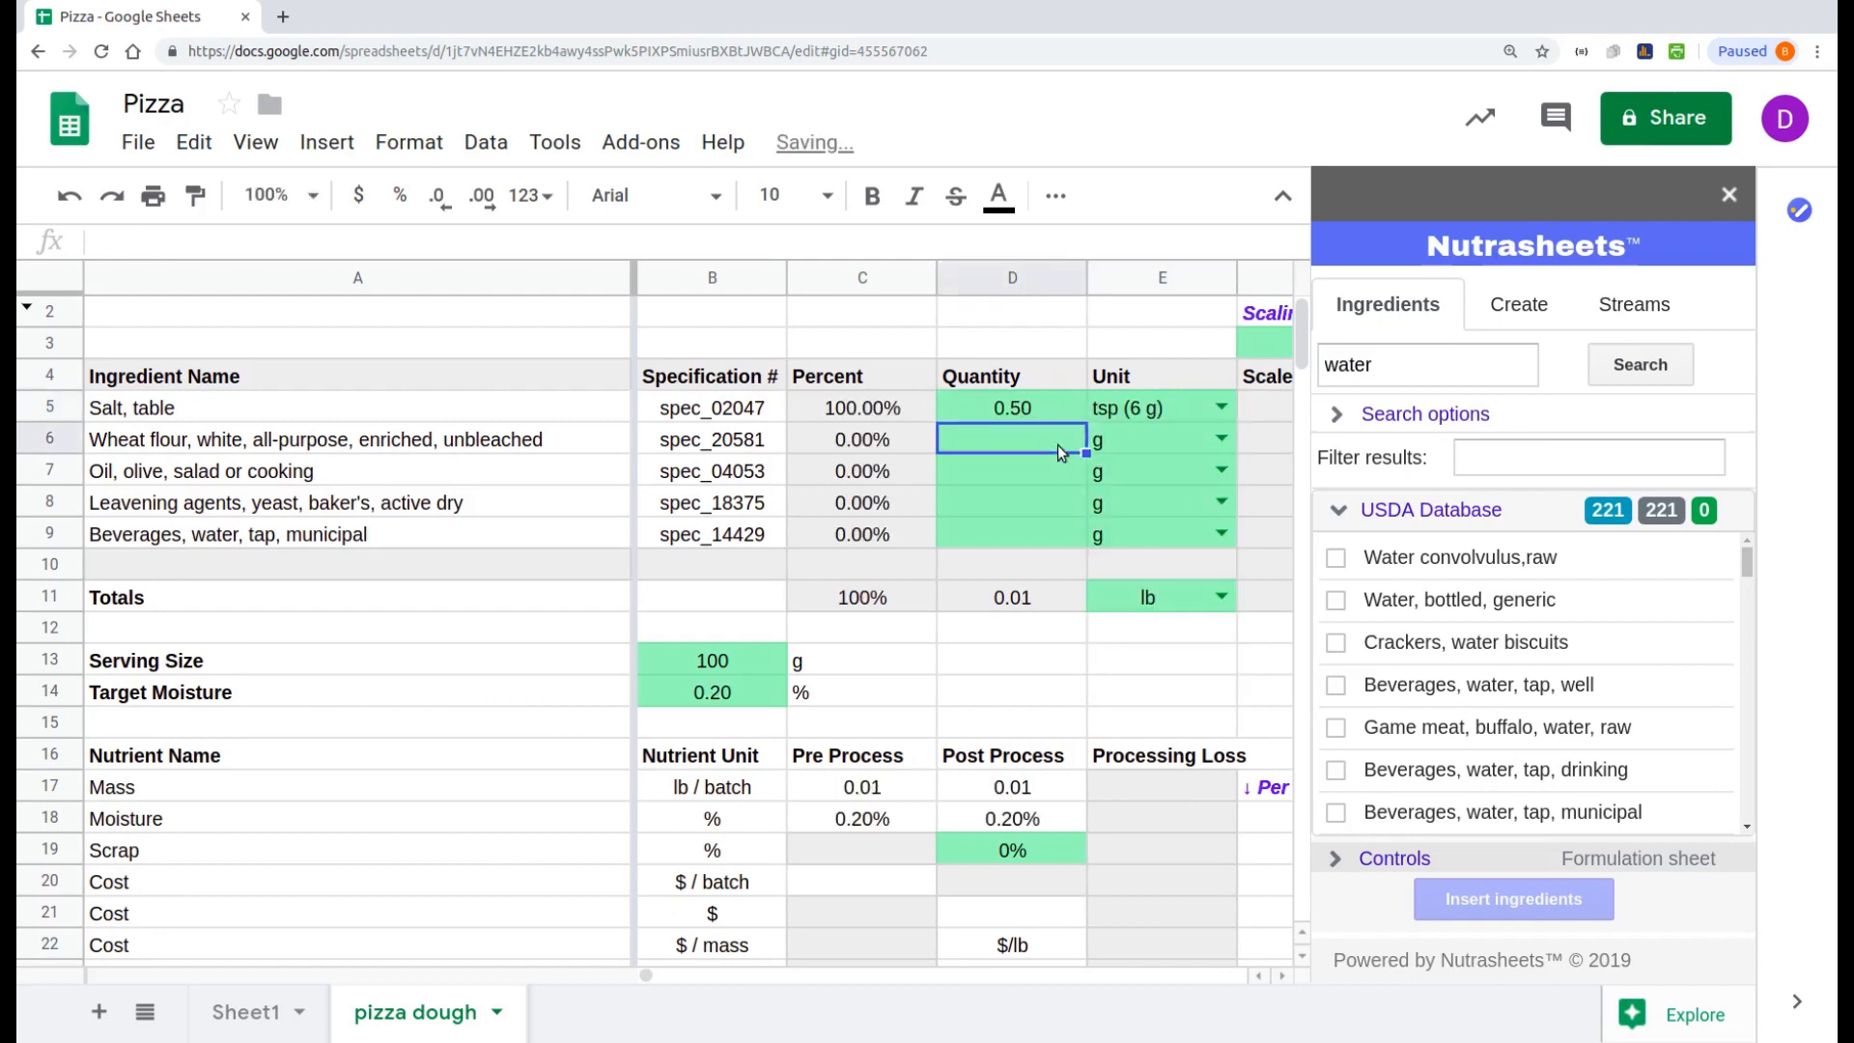
pyautogui.write('4')
pyautogui.click(1222, 438)
pyautogui.click(1130, 509)
# Step: Set the quantities to 2 tablespoon (13.5 g) for the olive oil and 2 tbsp (12 g) for the yeast
pyautogui.click(1050, 468)
pyautogui.write('2')
pyautogui.press('Tab')
pyautogui.click(1225, 469)
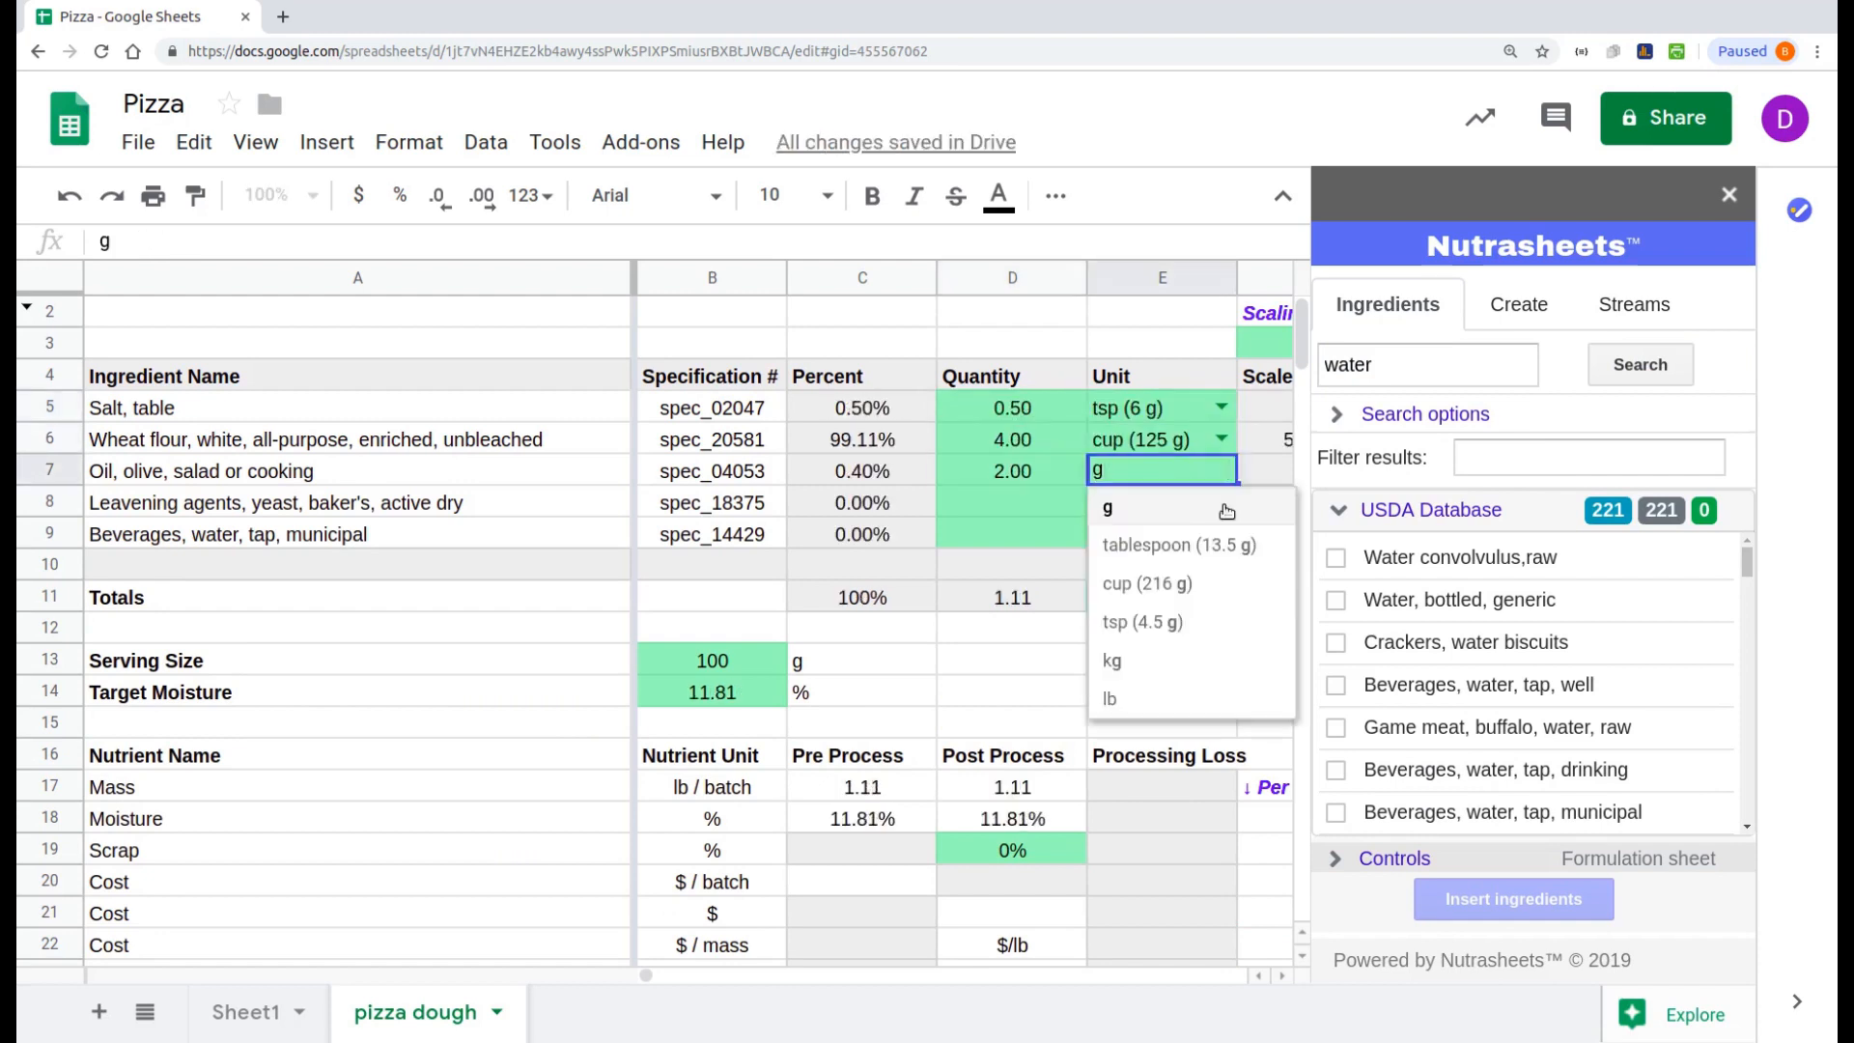
pyautogui.click(1178, 544)
pyautogui.click(1052, 500)
pyautogui.write('2')
pyautogui.click(1223, 501)
pyautogui.click(1149, 577)
# Step: Set the tap water quantity to 1.75 with the unit cup 8 fl oz (237 g)
pyautogui.click(1017, 540)
pyautogui.write('1.')
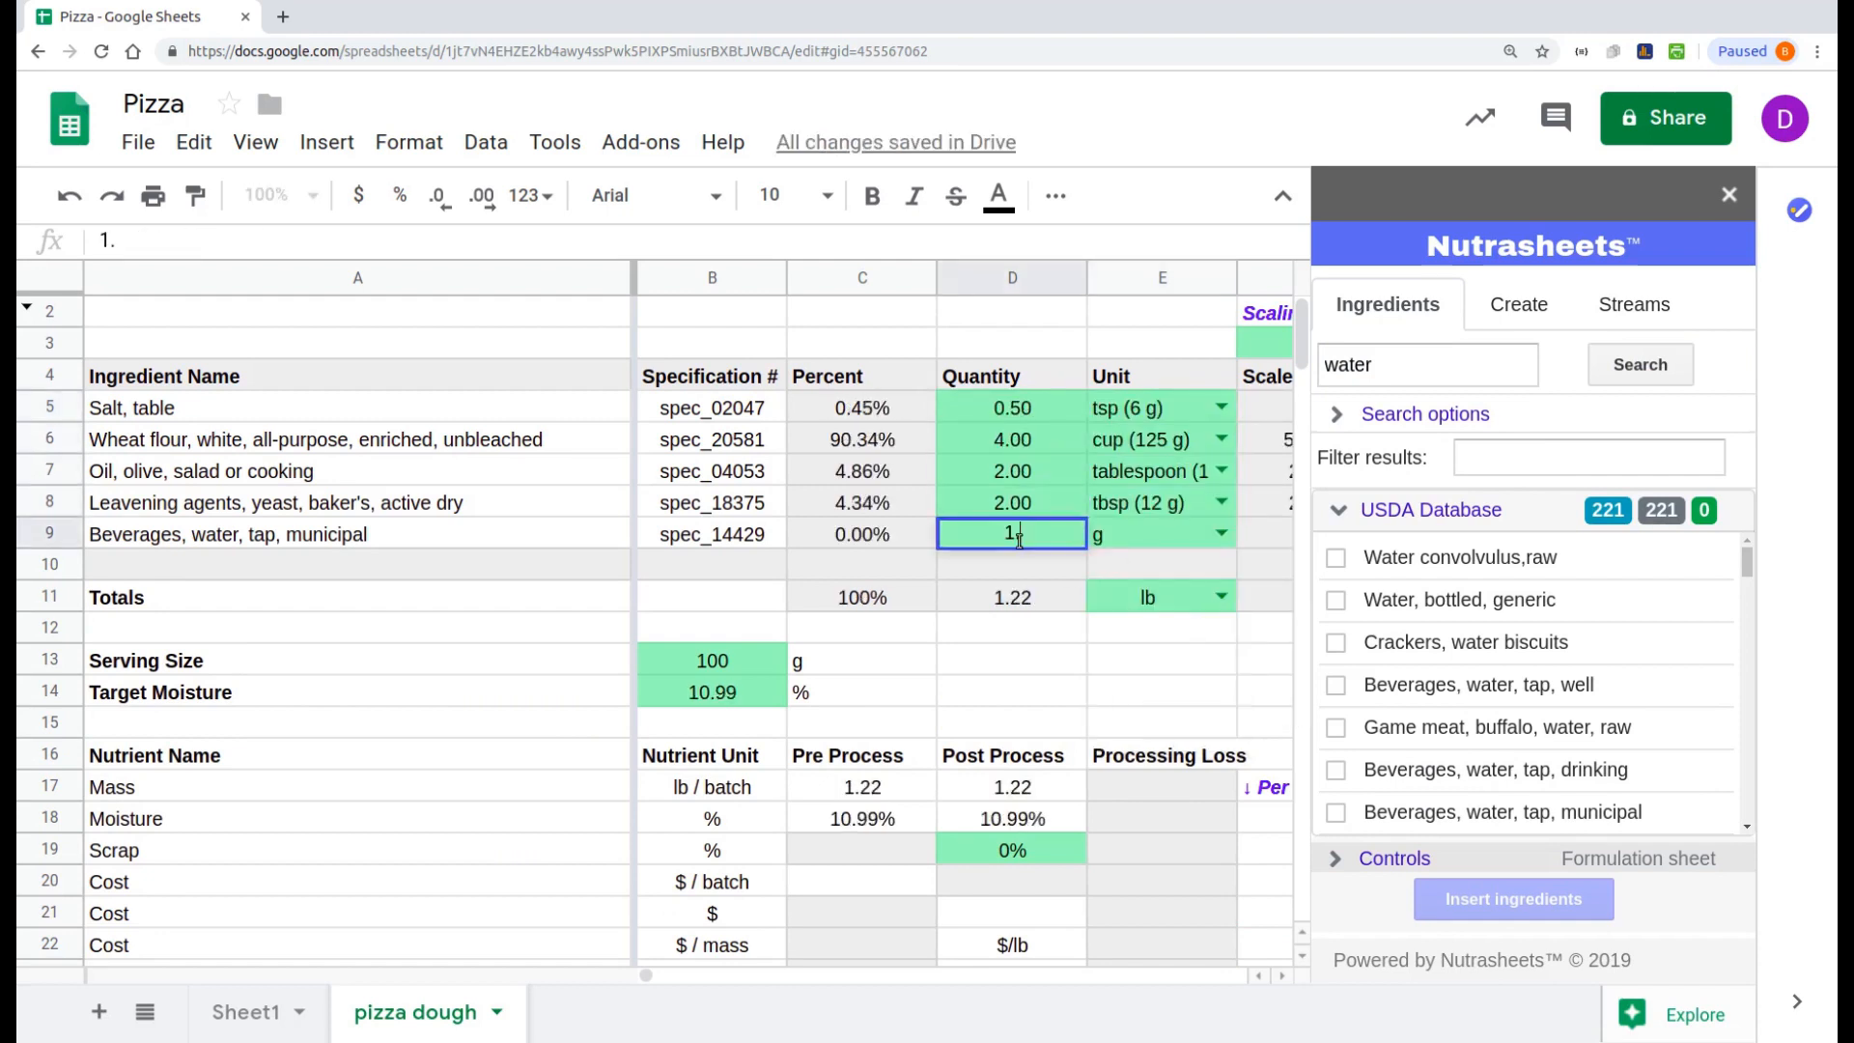
pyautogui.write('75')
pyautogui.press('Tab')
pyautogui.click(1222, 533)
pyautogui.click(1149, 609)
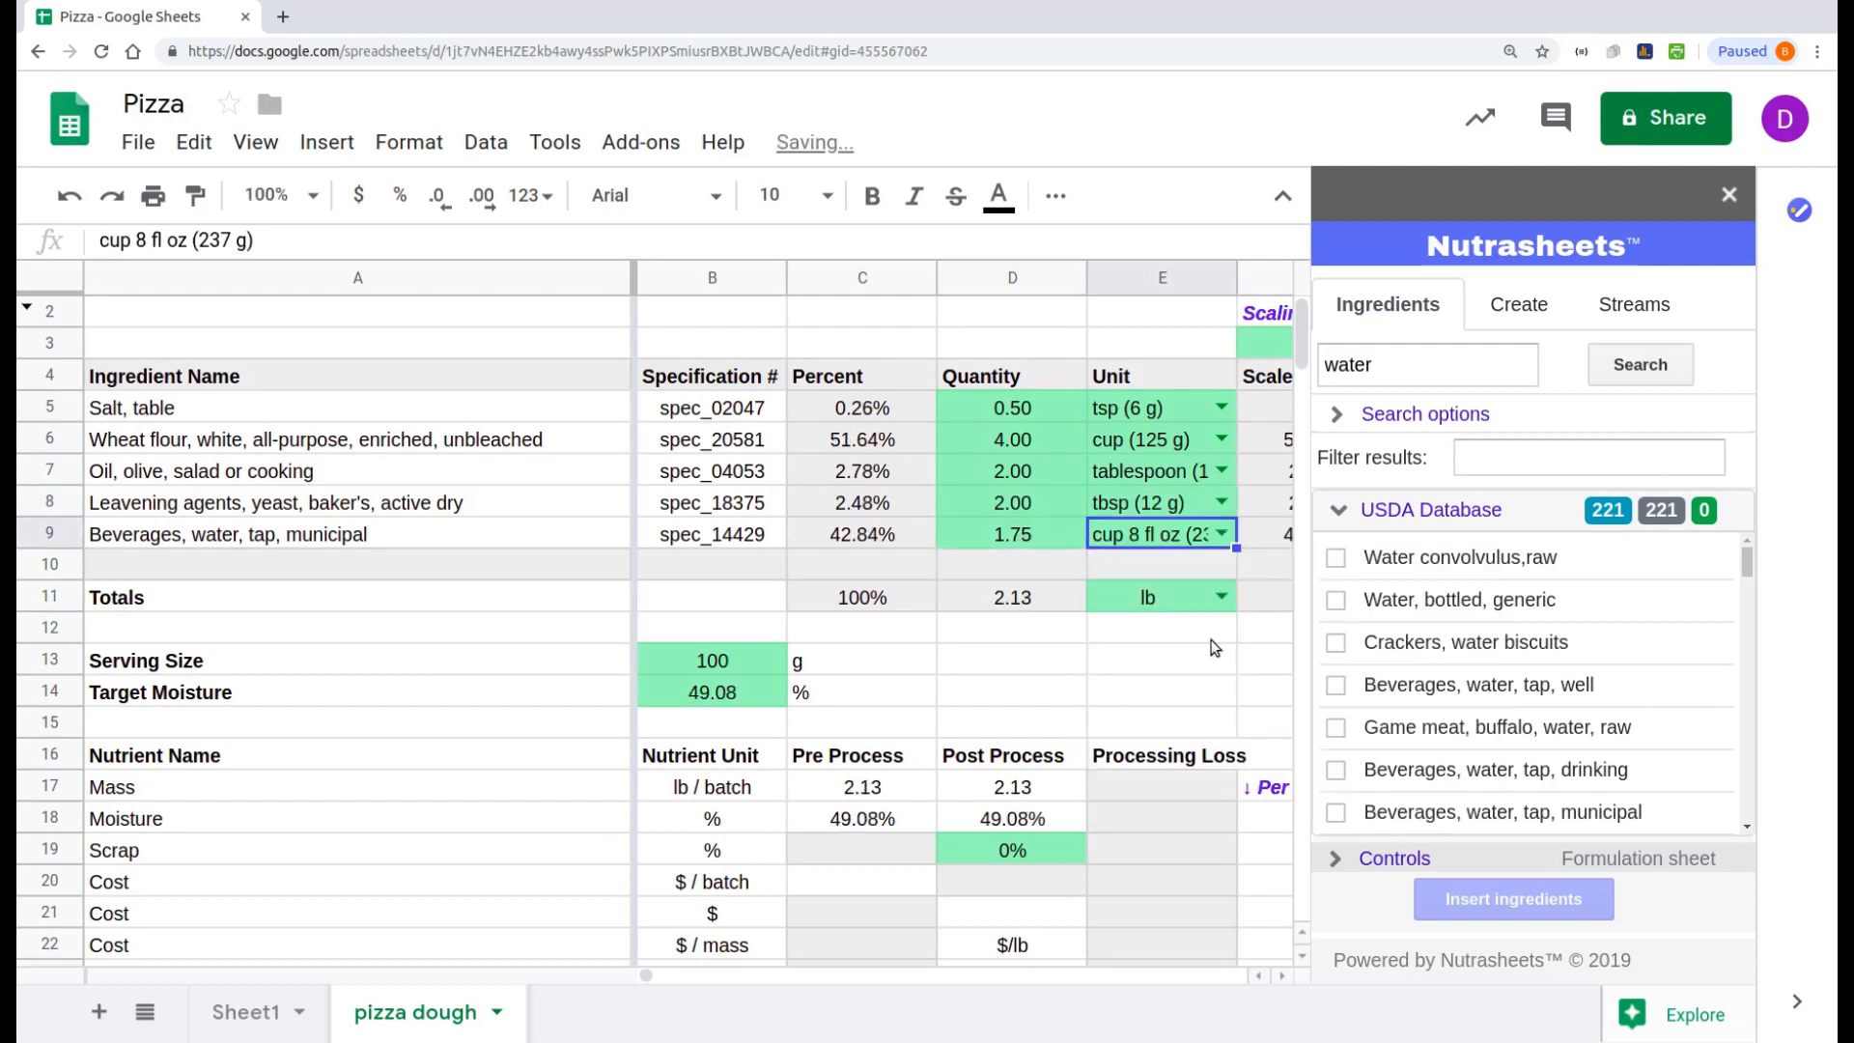
# Step: Insert the process steps "Mix on medium speed for 8 minutes" and "Proof for 90 minutes" below the ingredients
pyautogui.click(1387, 859)
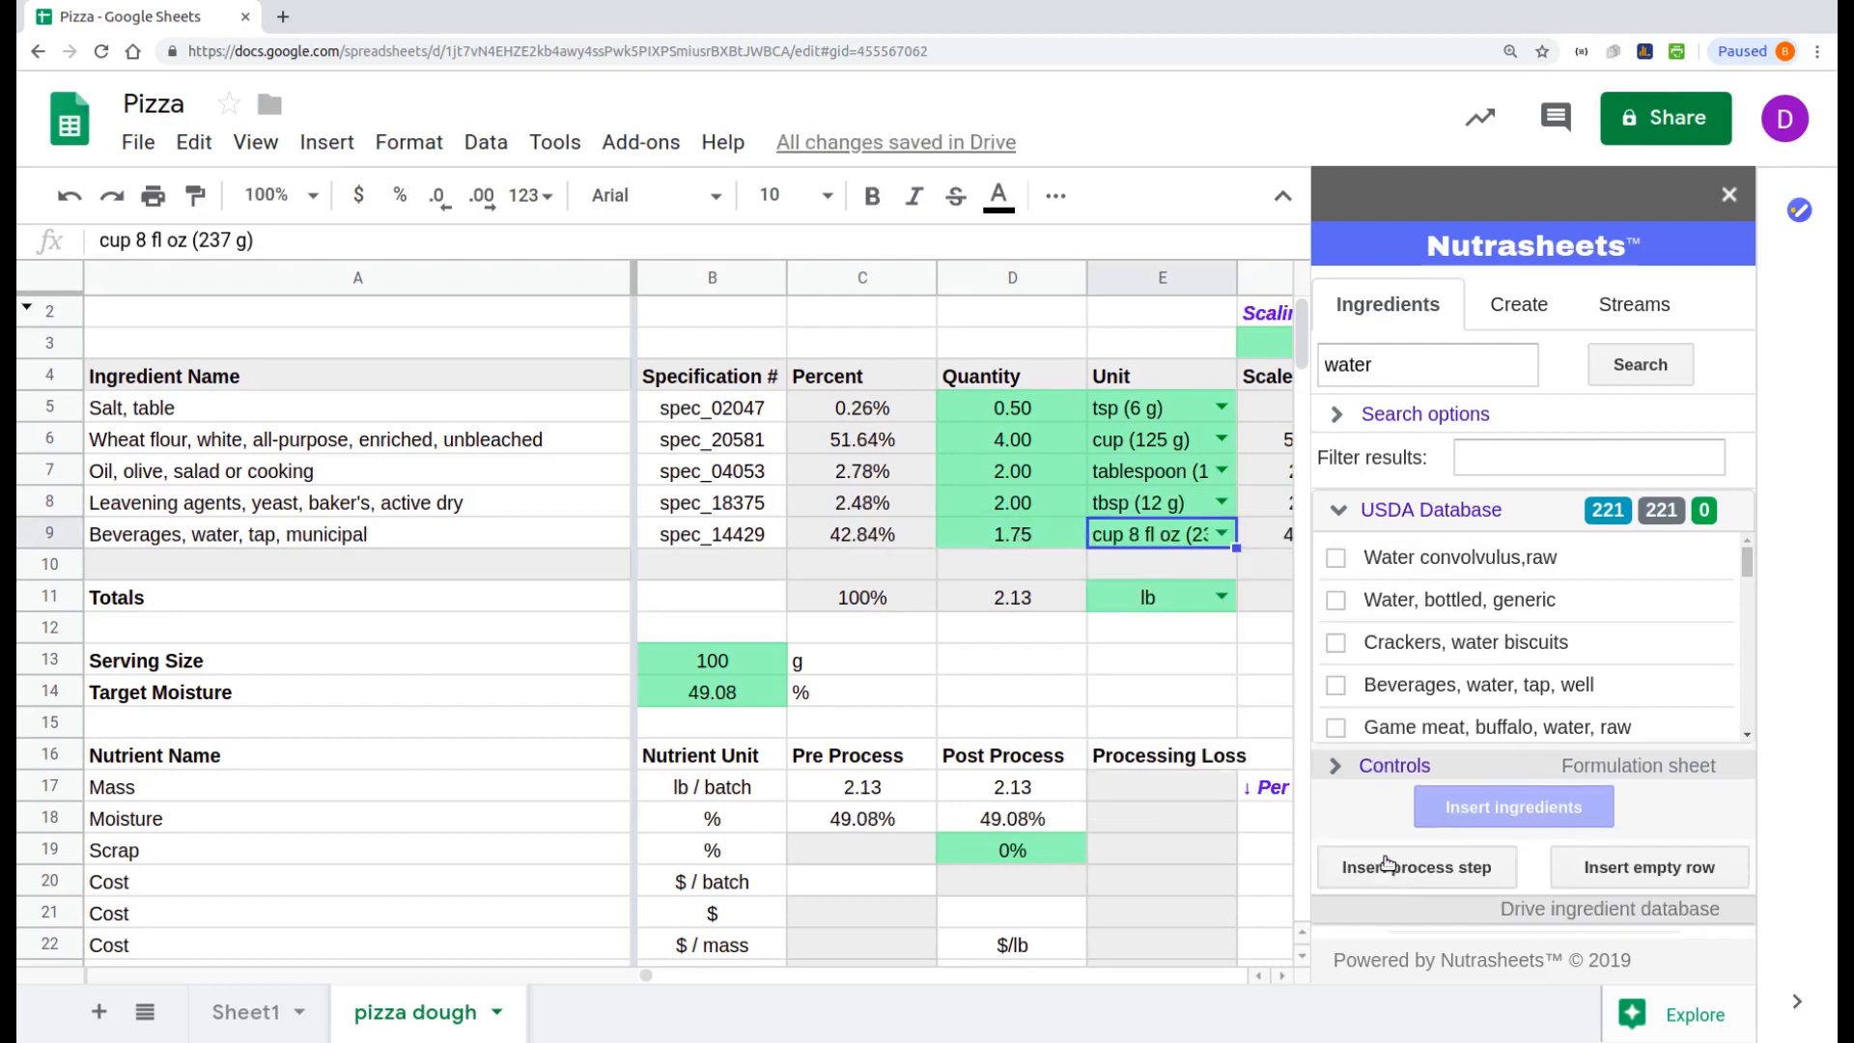
pyautogui.click(1403, 826)
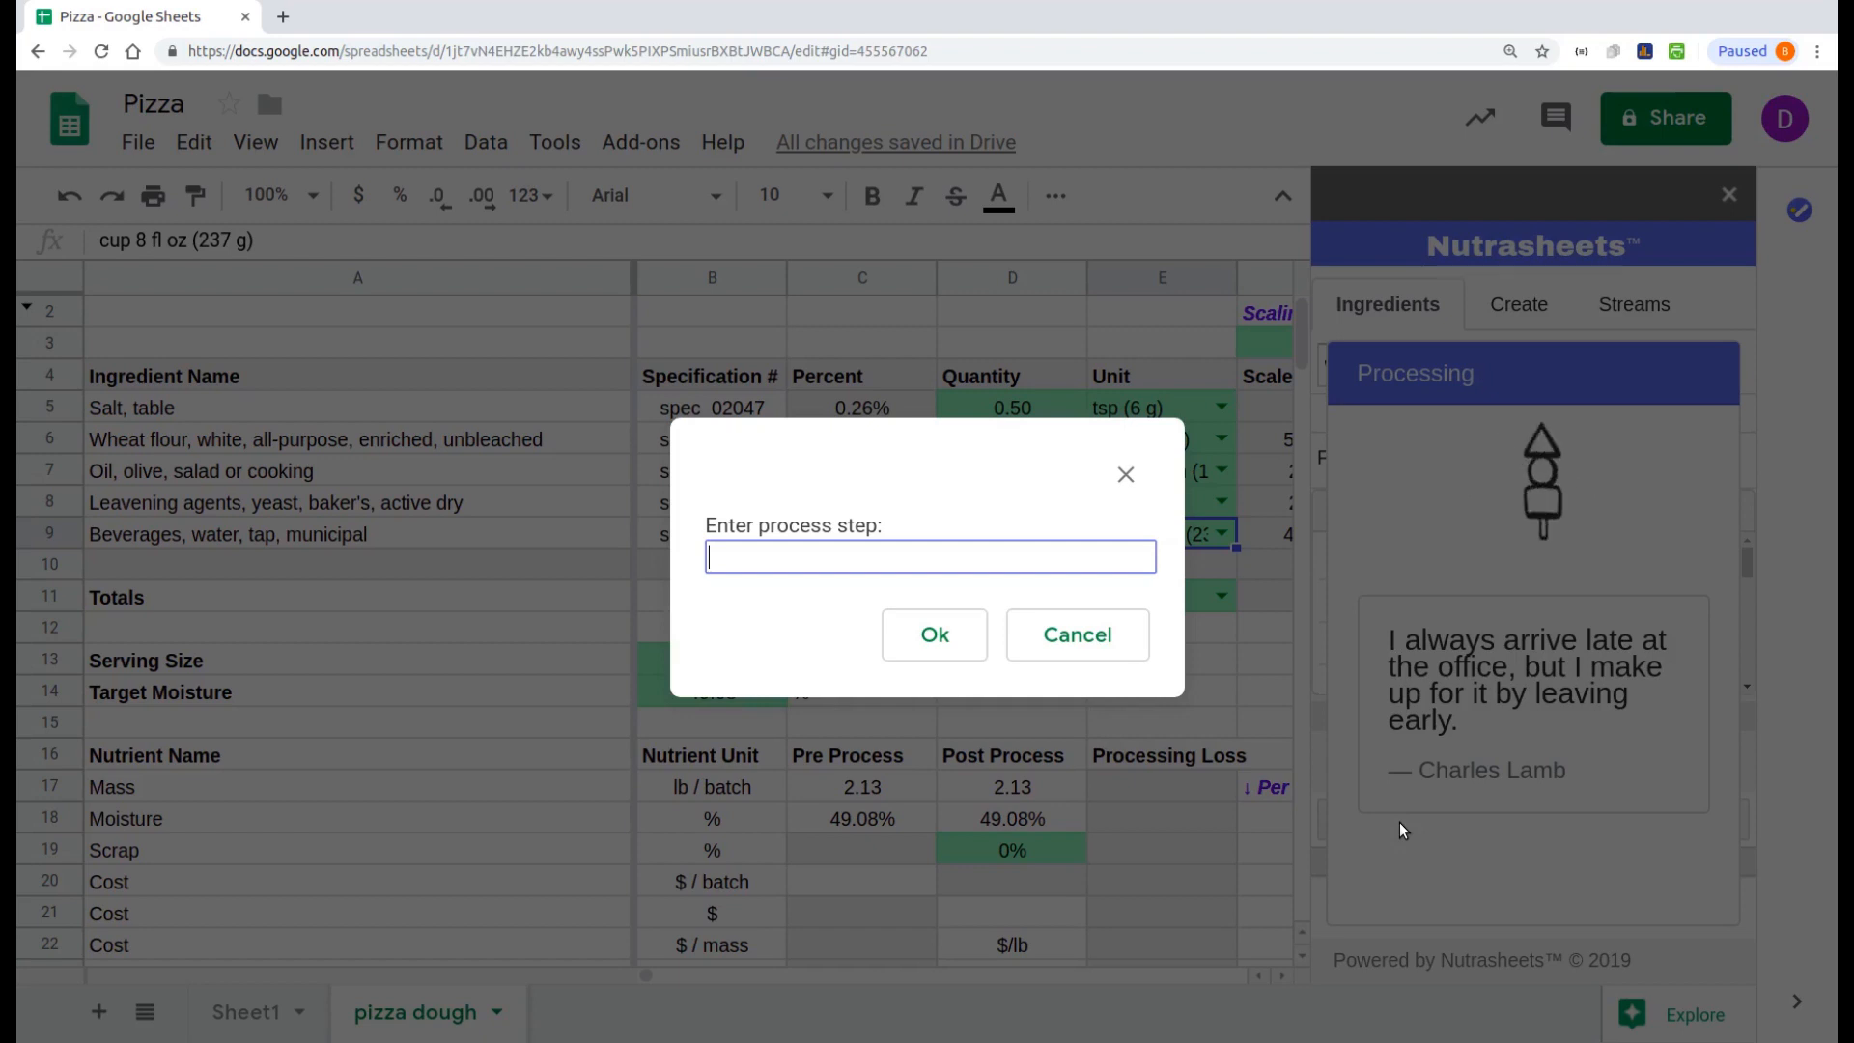
pyautogui.write('Mix o')
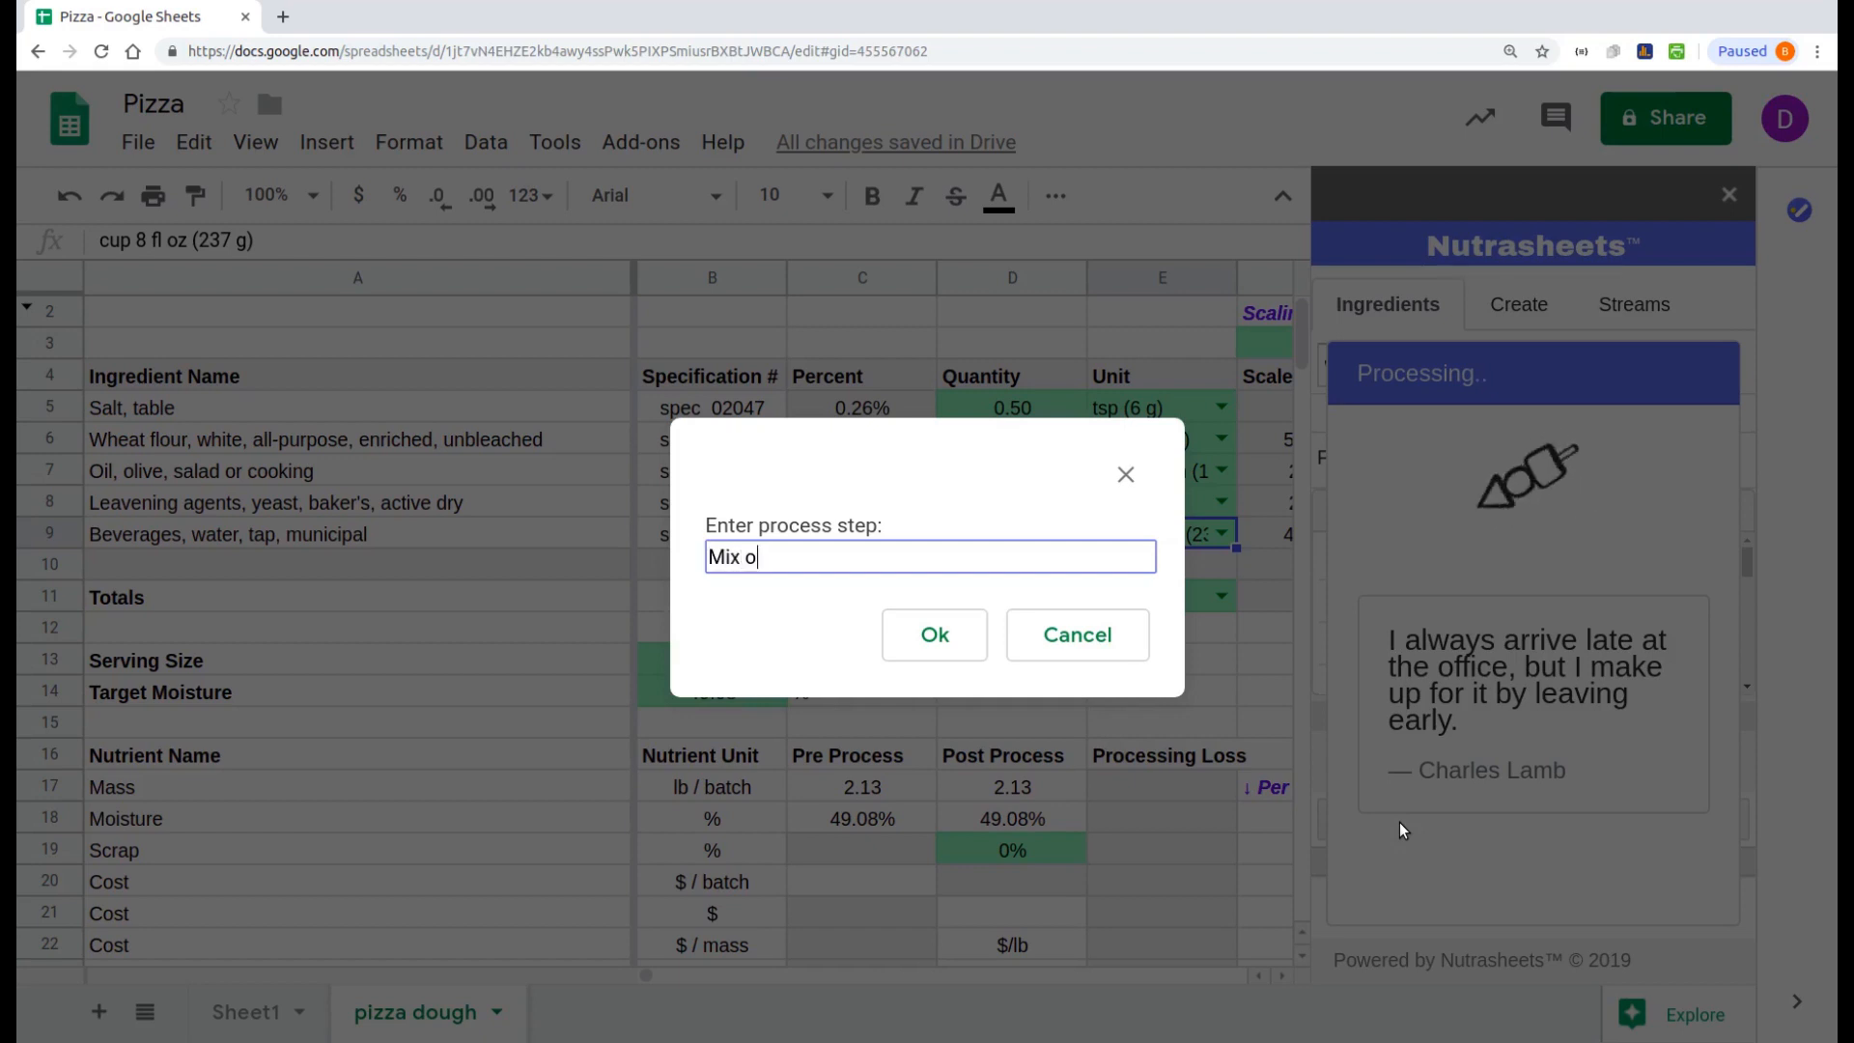
pyautogui.write('n medium speed')
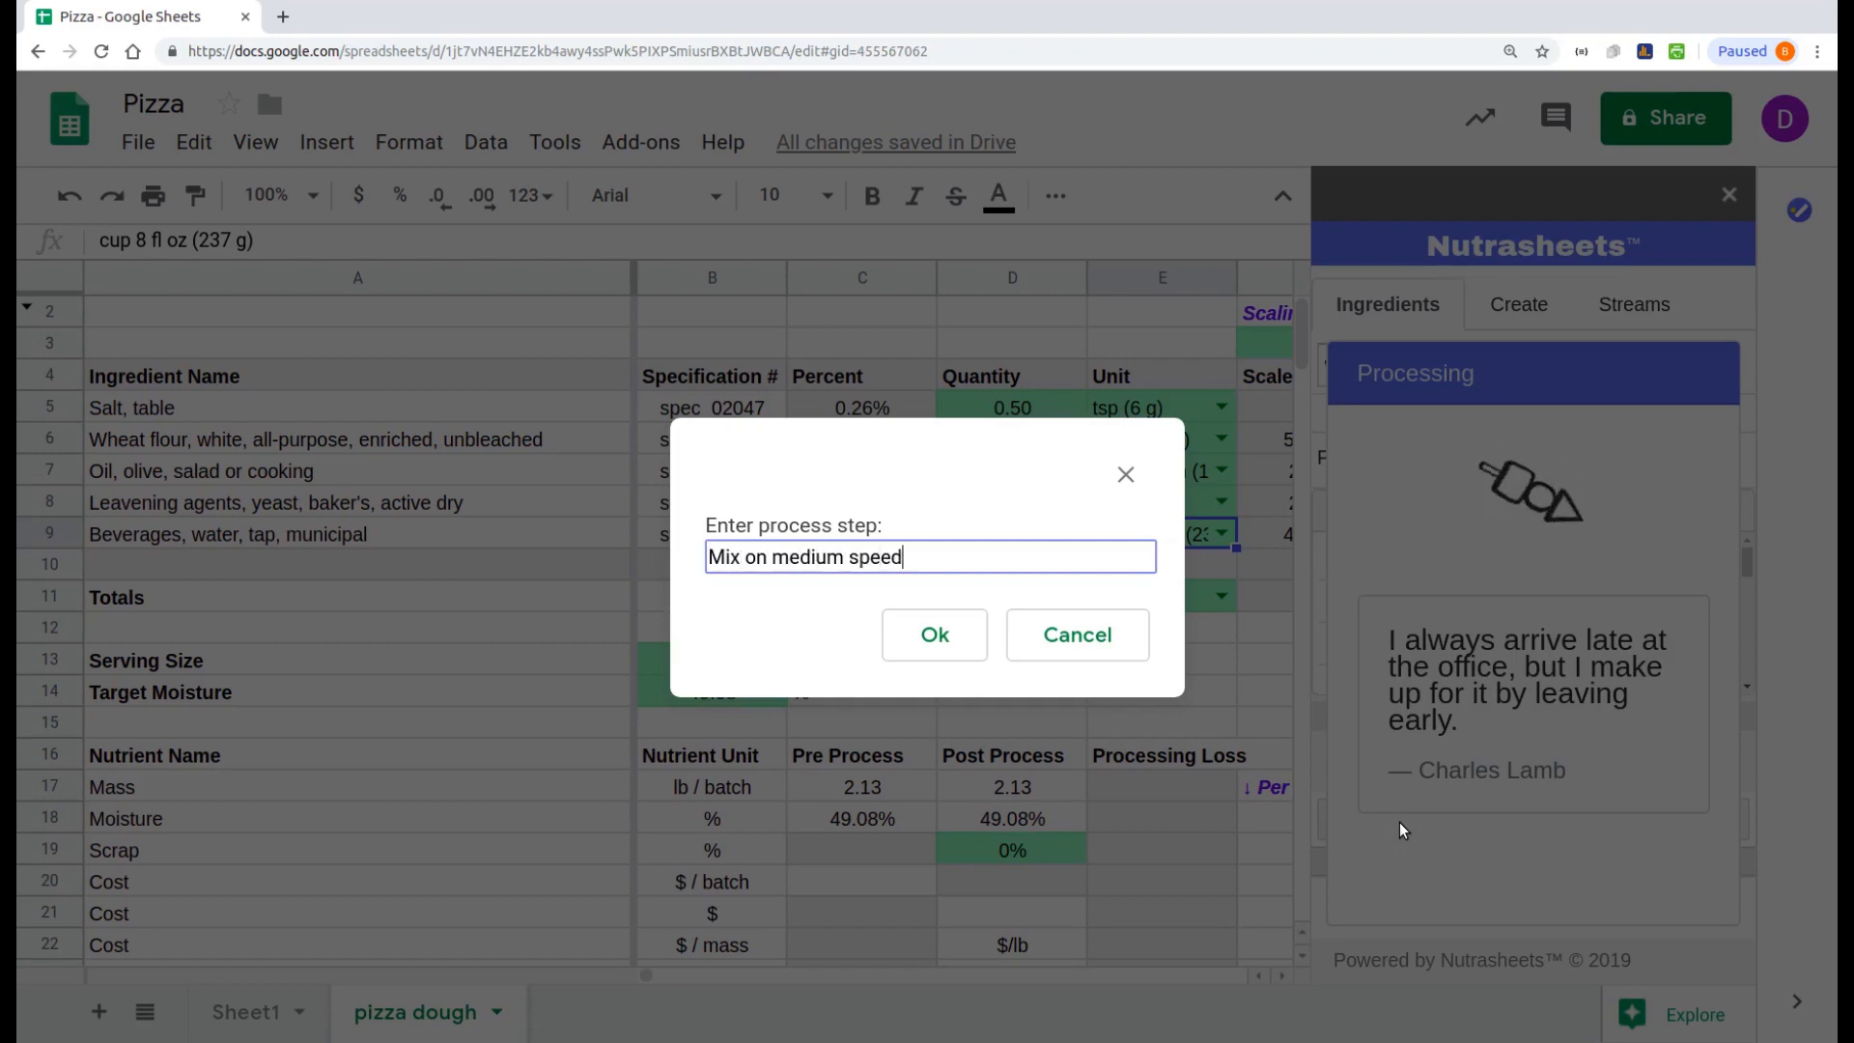
pyautogui.write(' for 8 minutes')
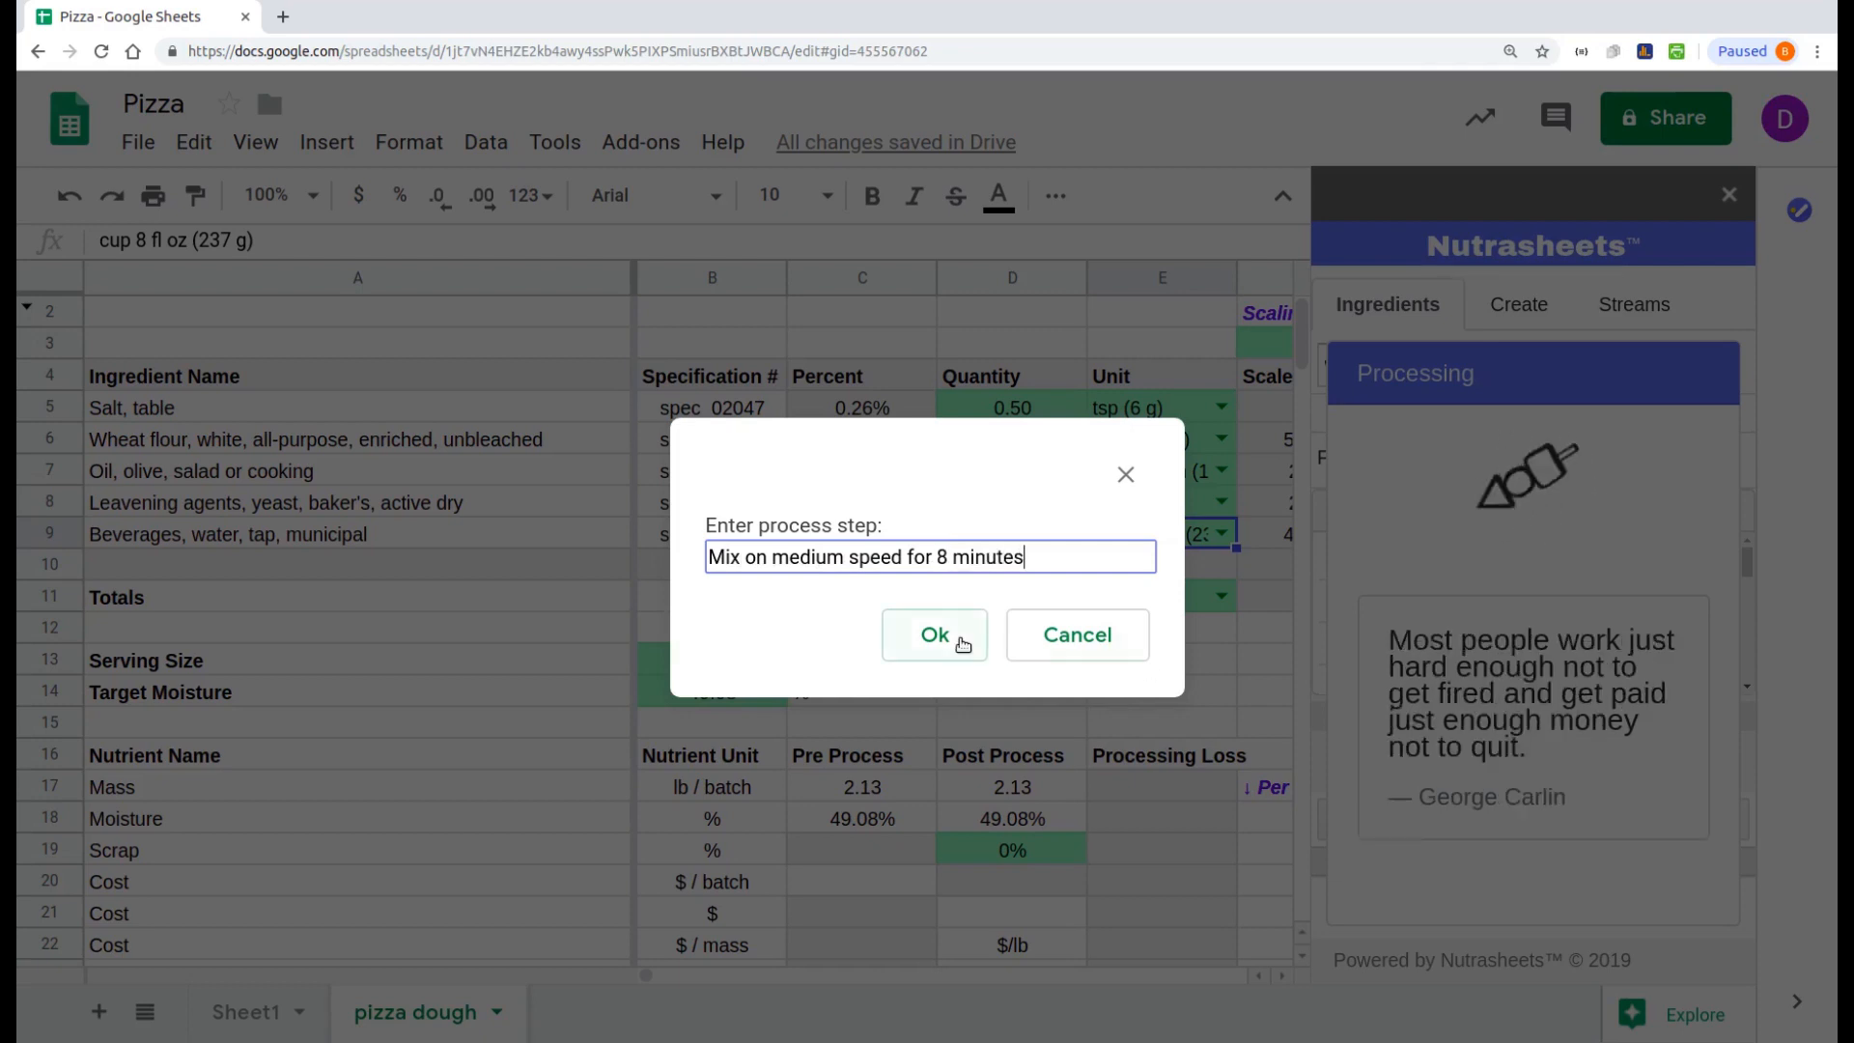
pyautogui.click(934, 635)
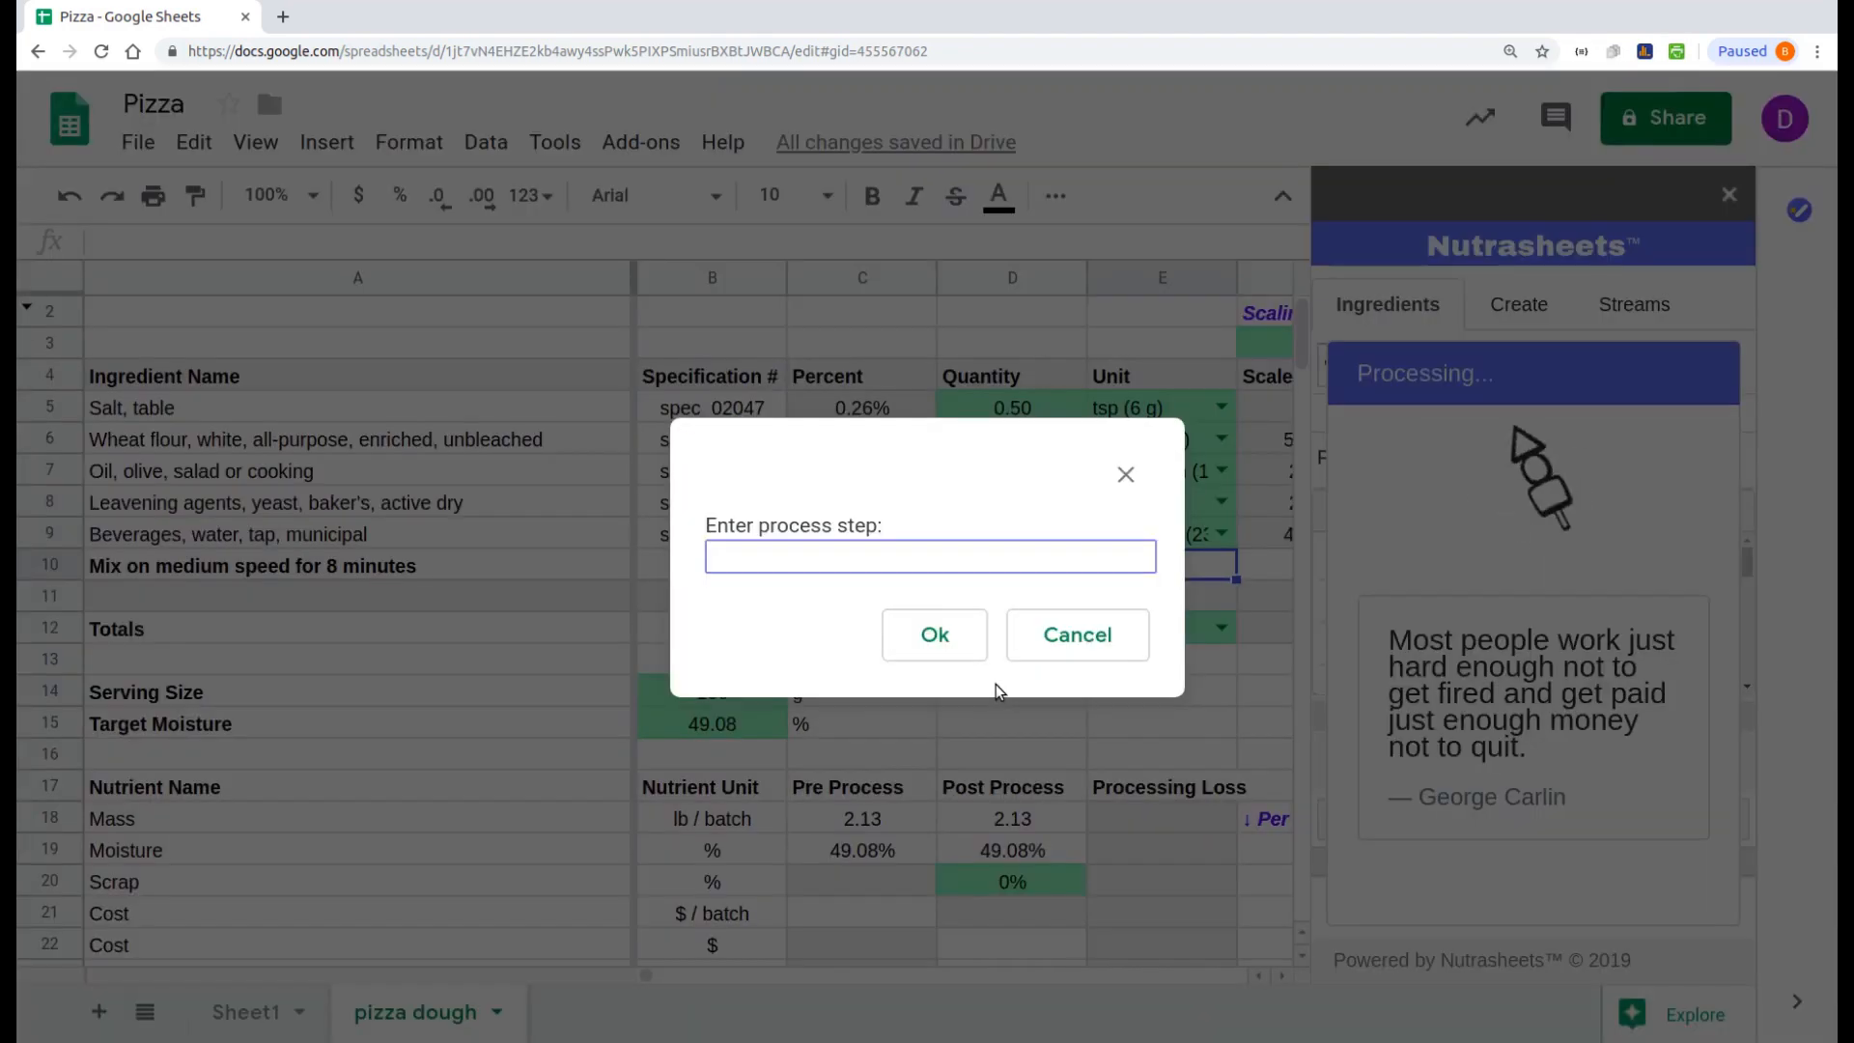
pyautogui.write('Proof for 90 minutes')
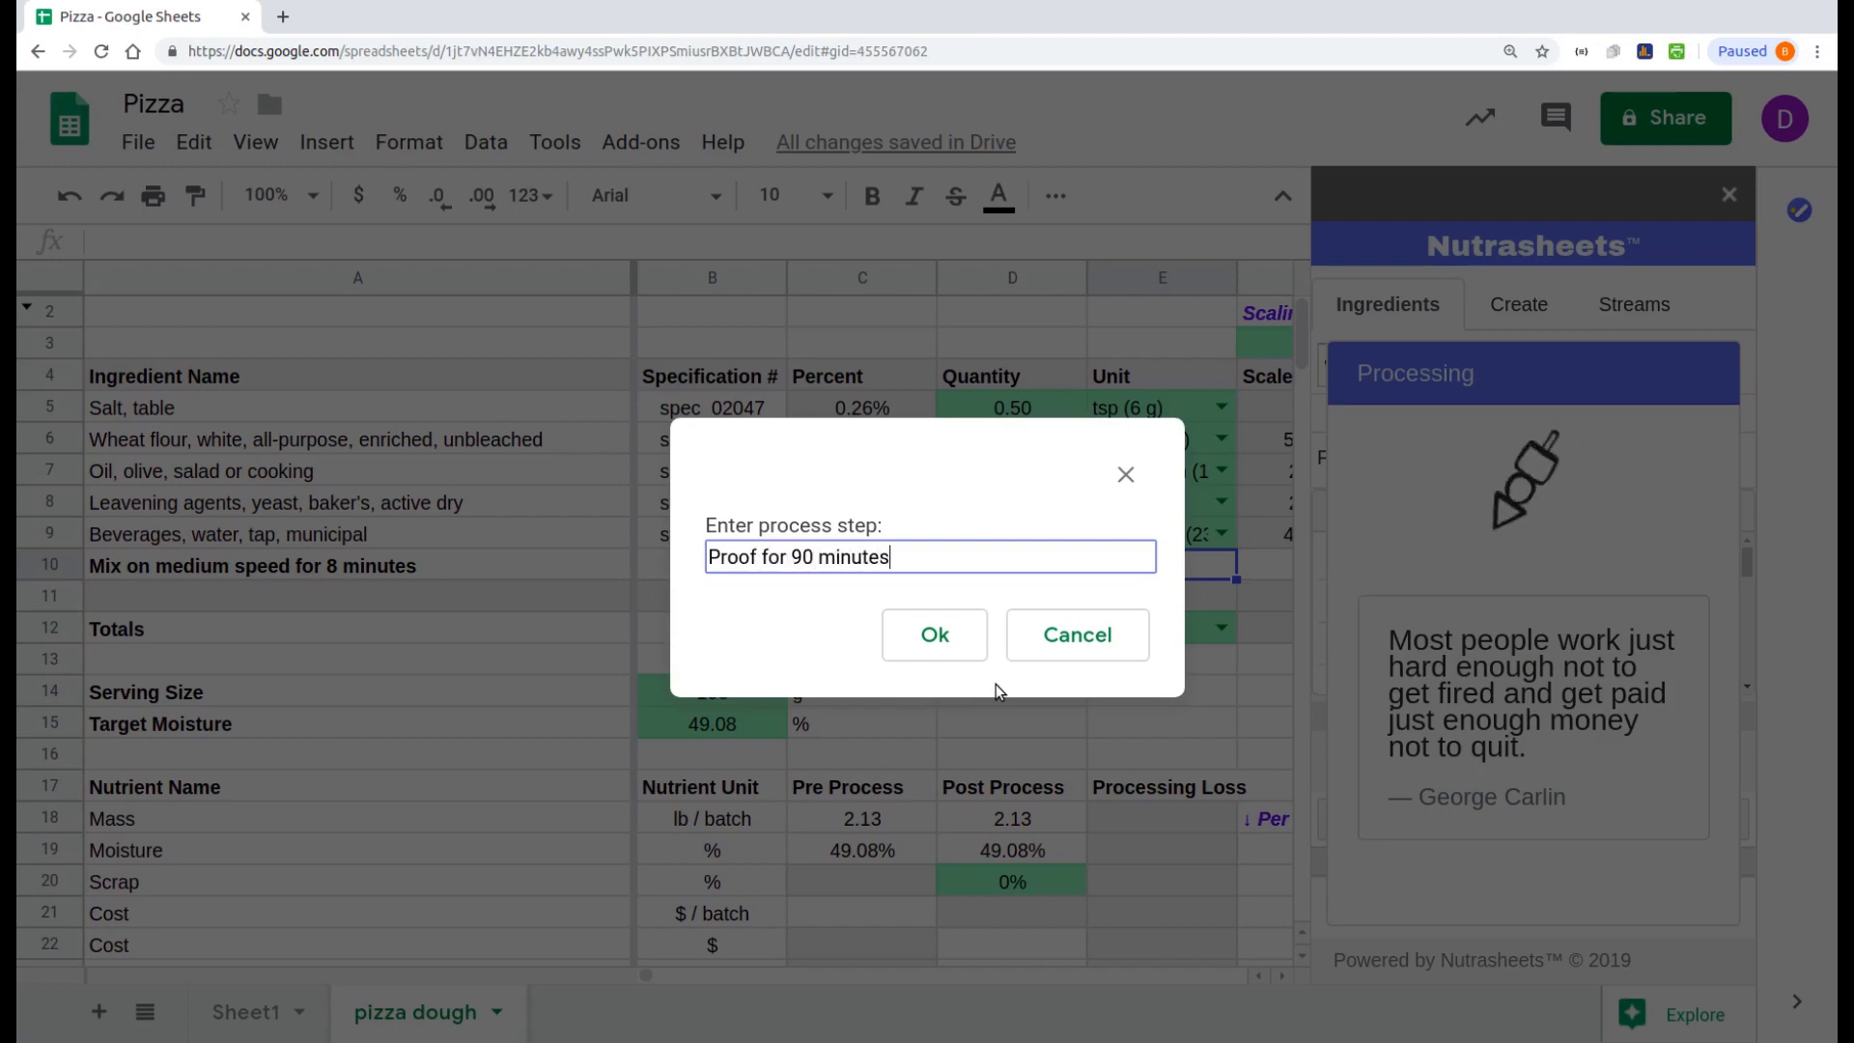
pyautogui.press('Return')
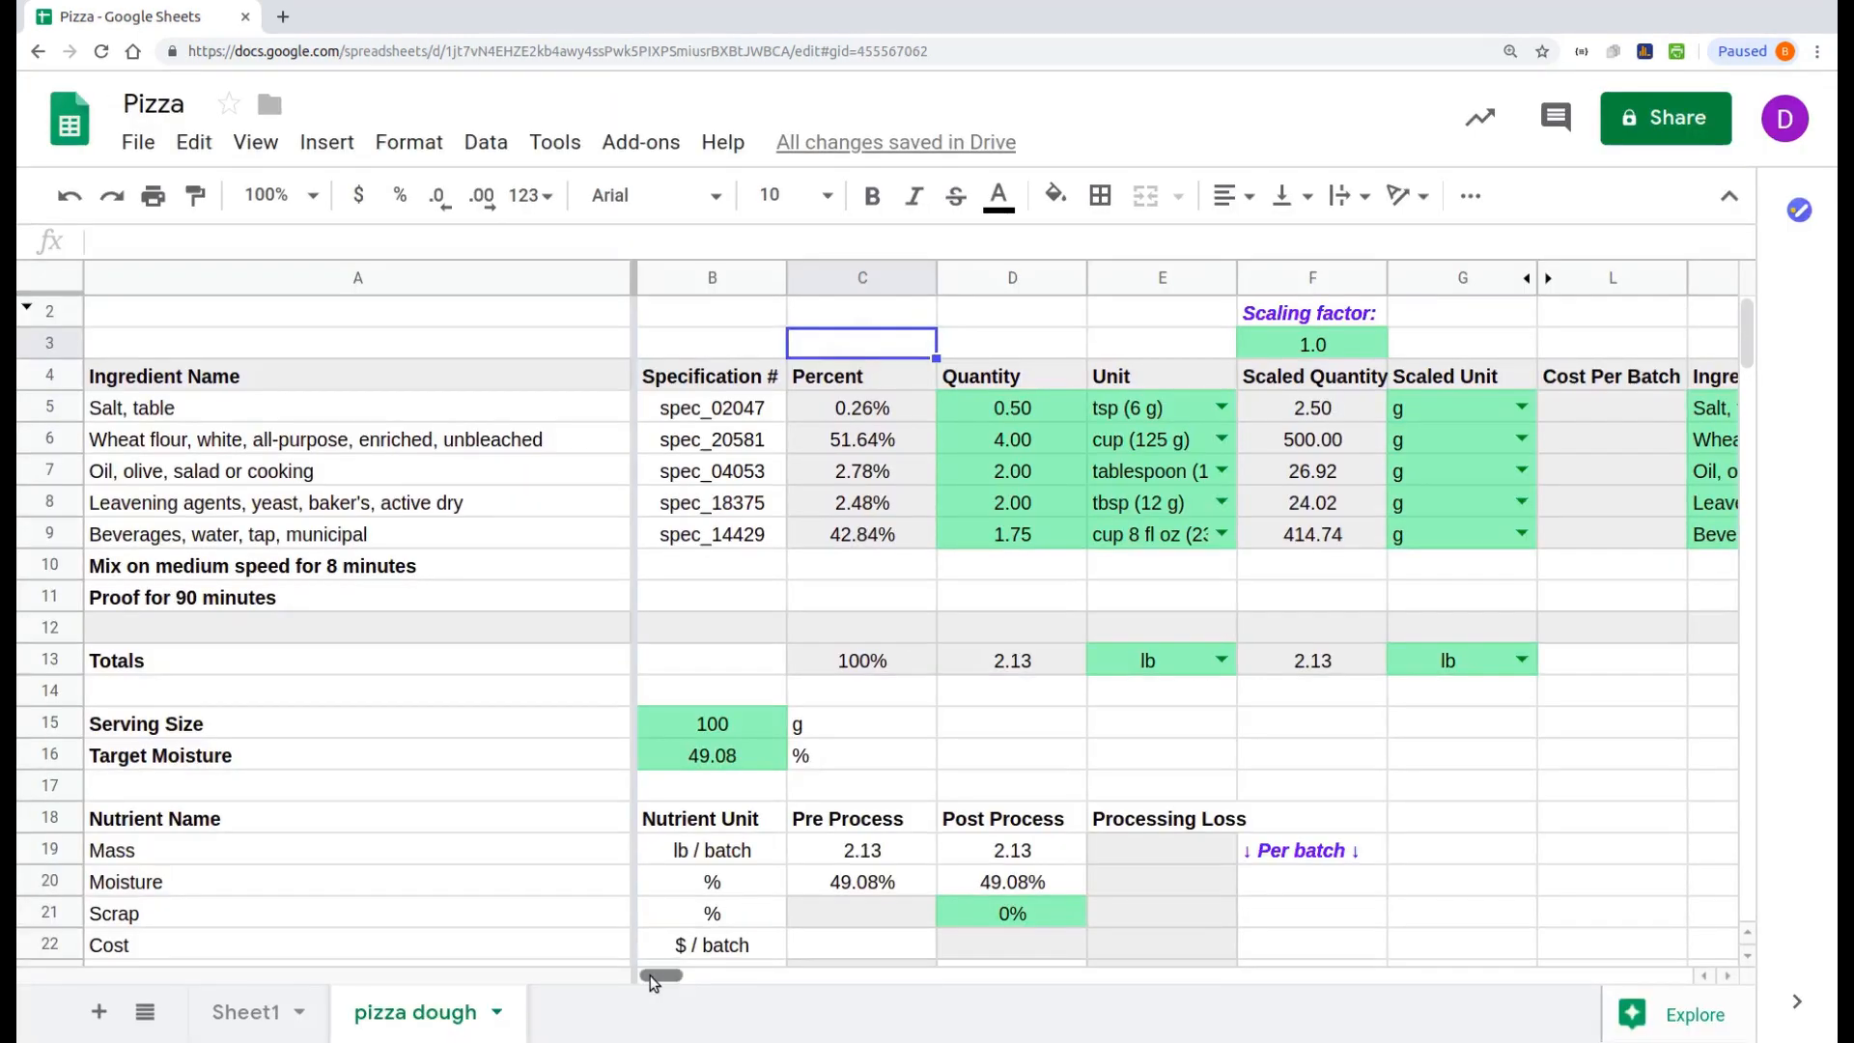
# Step: Enter ingredient costs per pound of 0.2 for the salt, 0.2 for the flour and 4 for the olive oil
pyautogui.moveTo(651, 976); pyautogui.dragTo(720, 976)
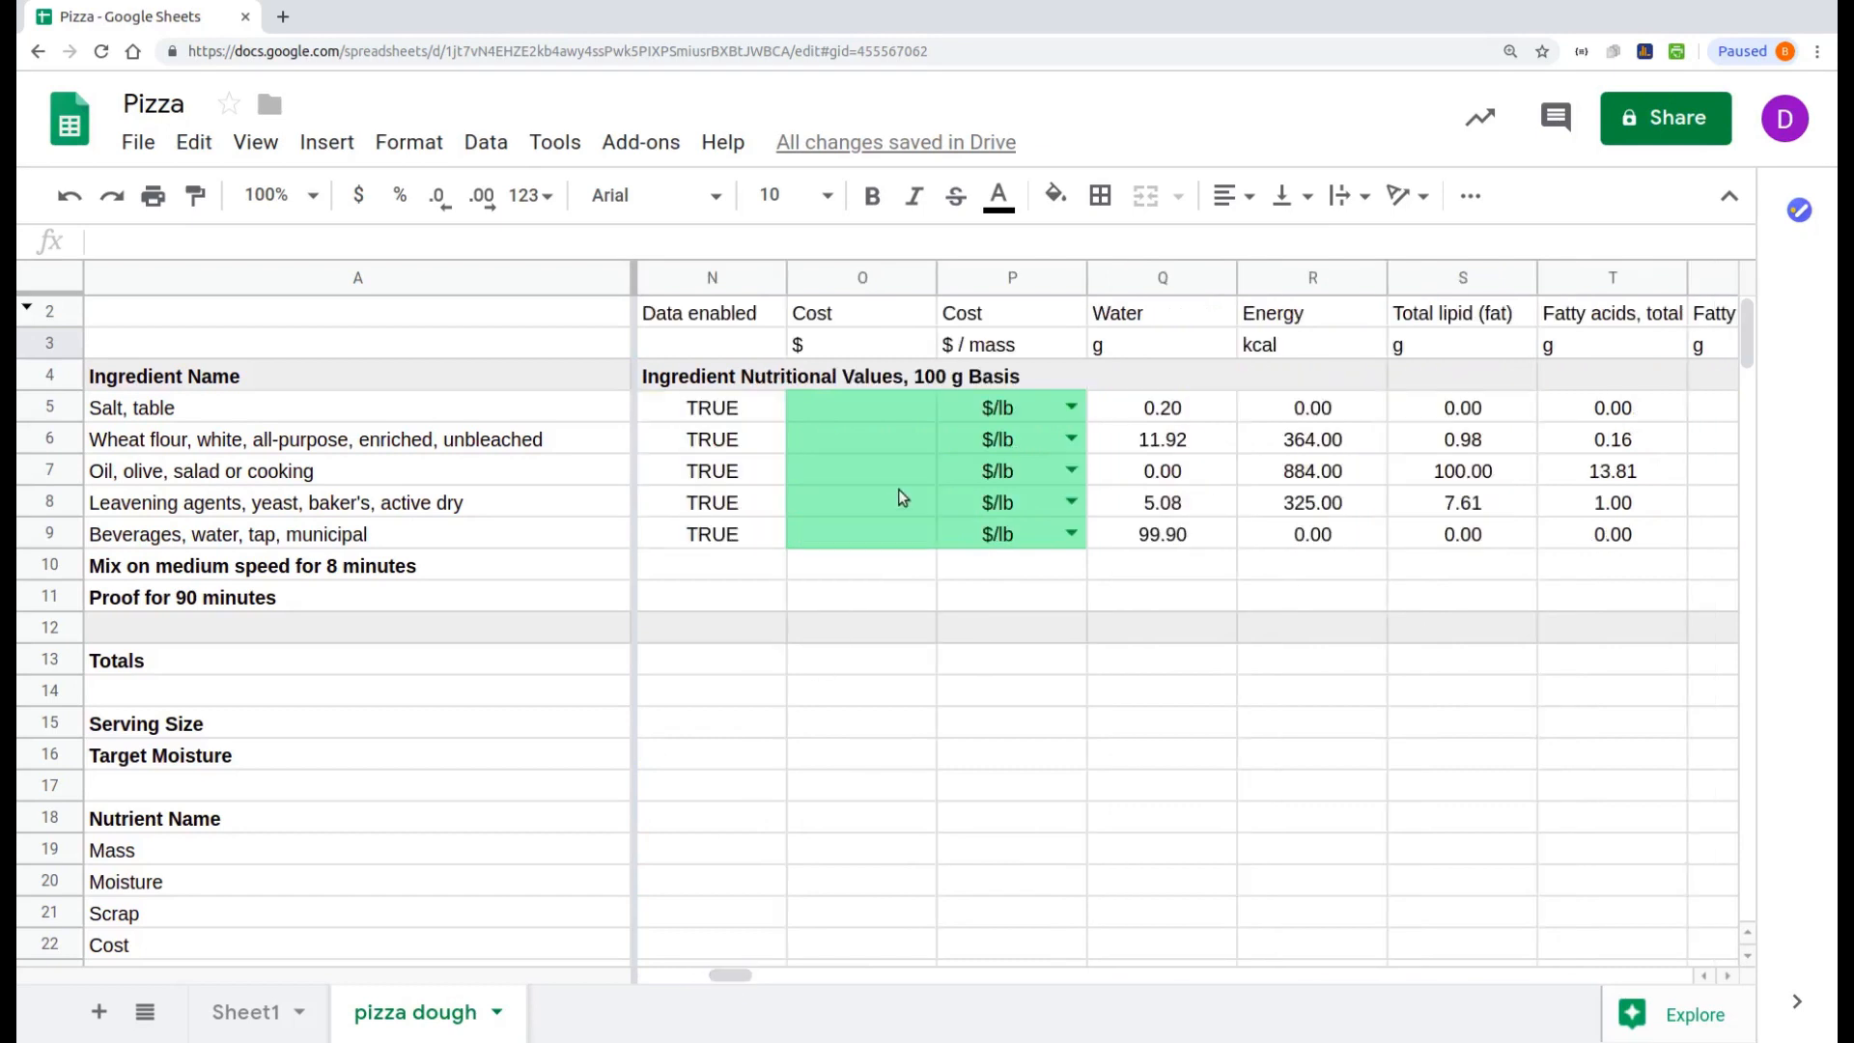
pyautogui.click(893, 405)
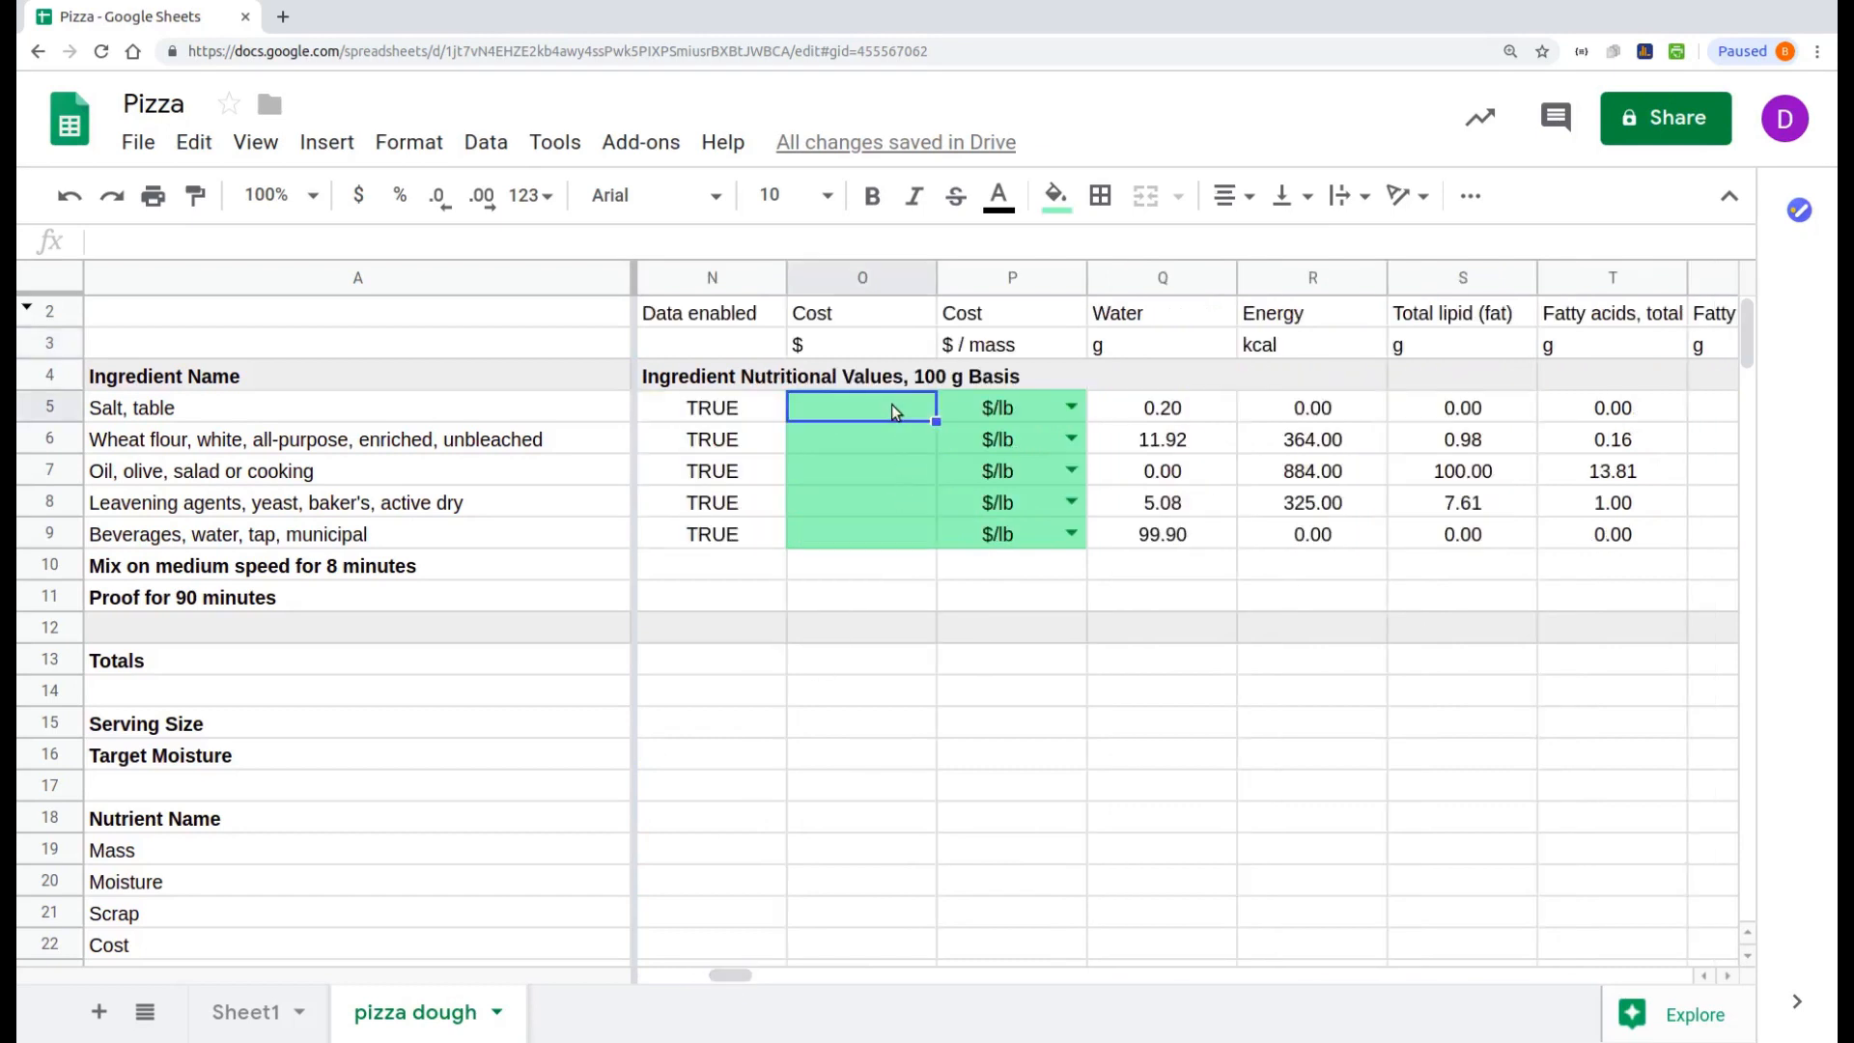
pyautogui.write('0.2')
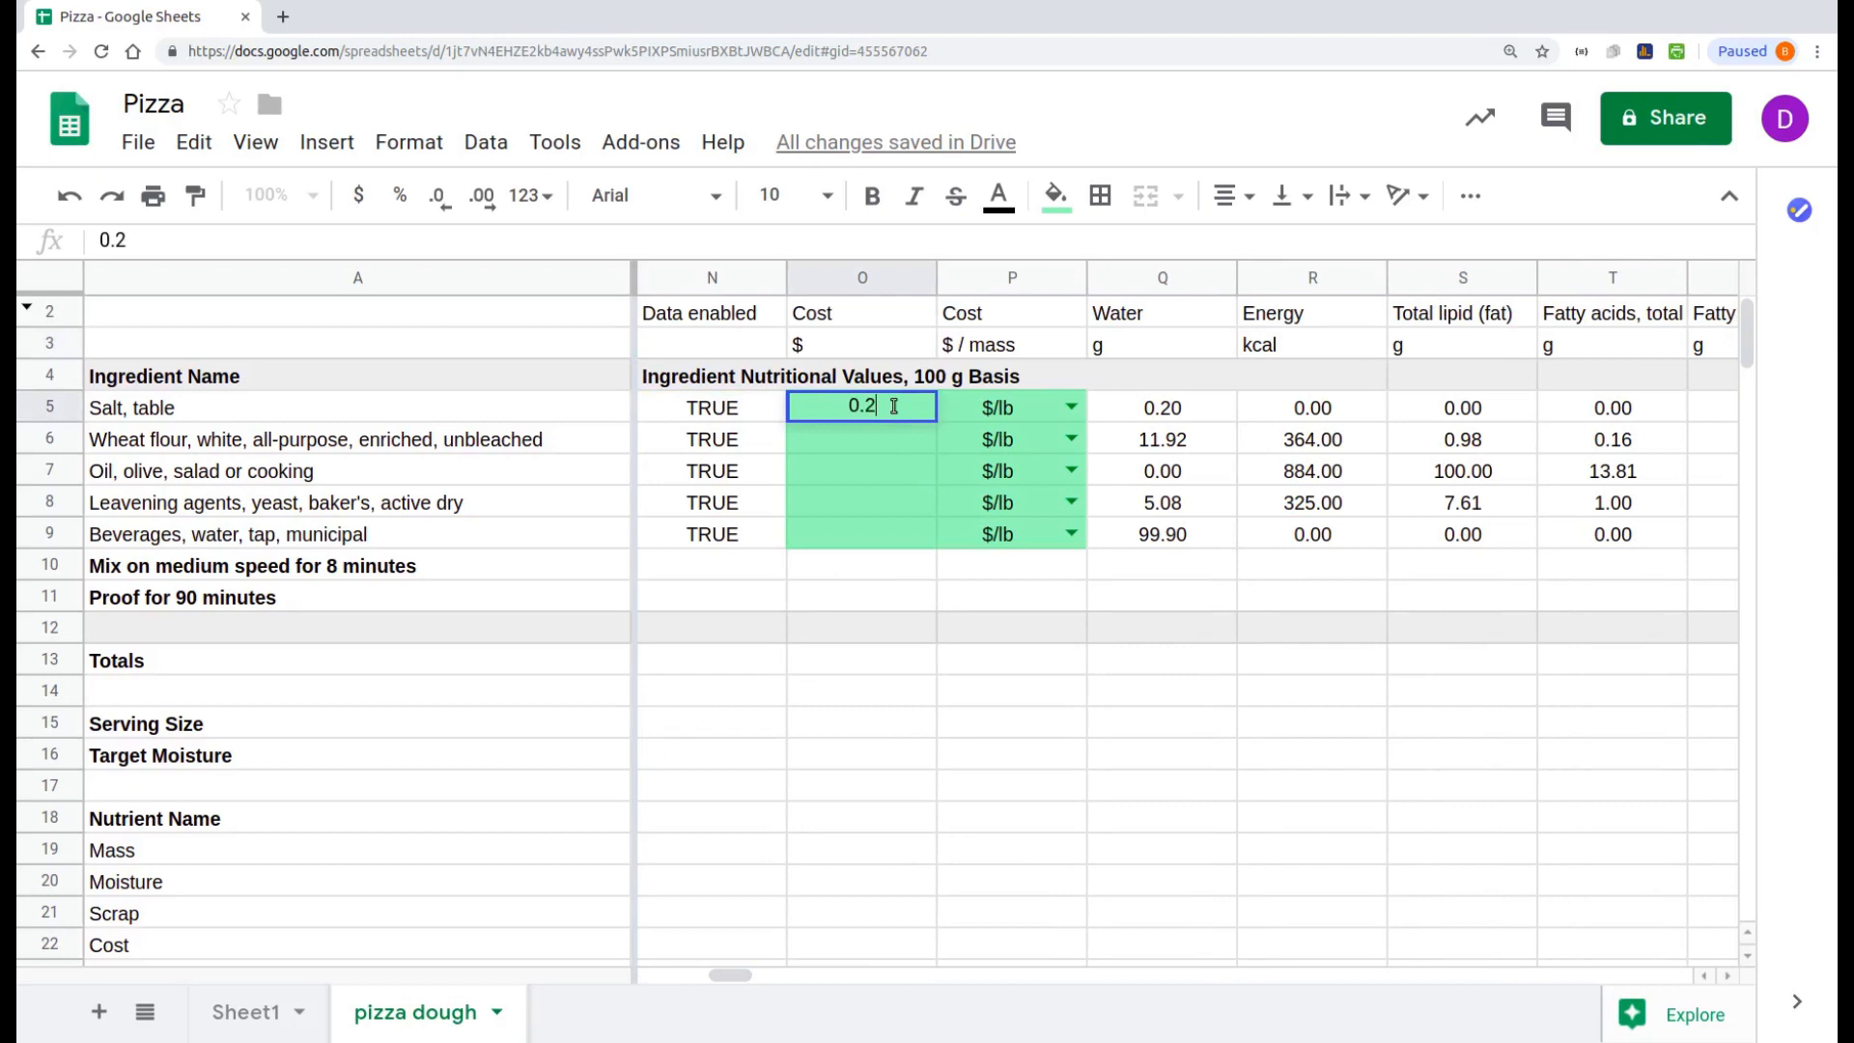
pyautogui.press('Return')
pyautogui.write('0.')
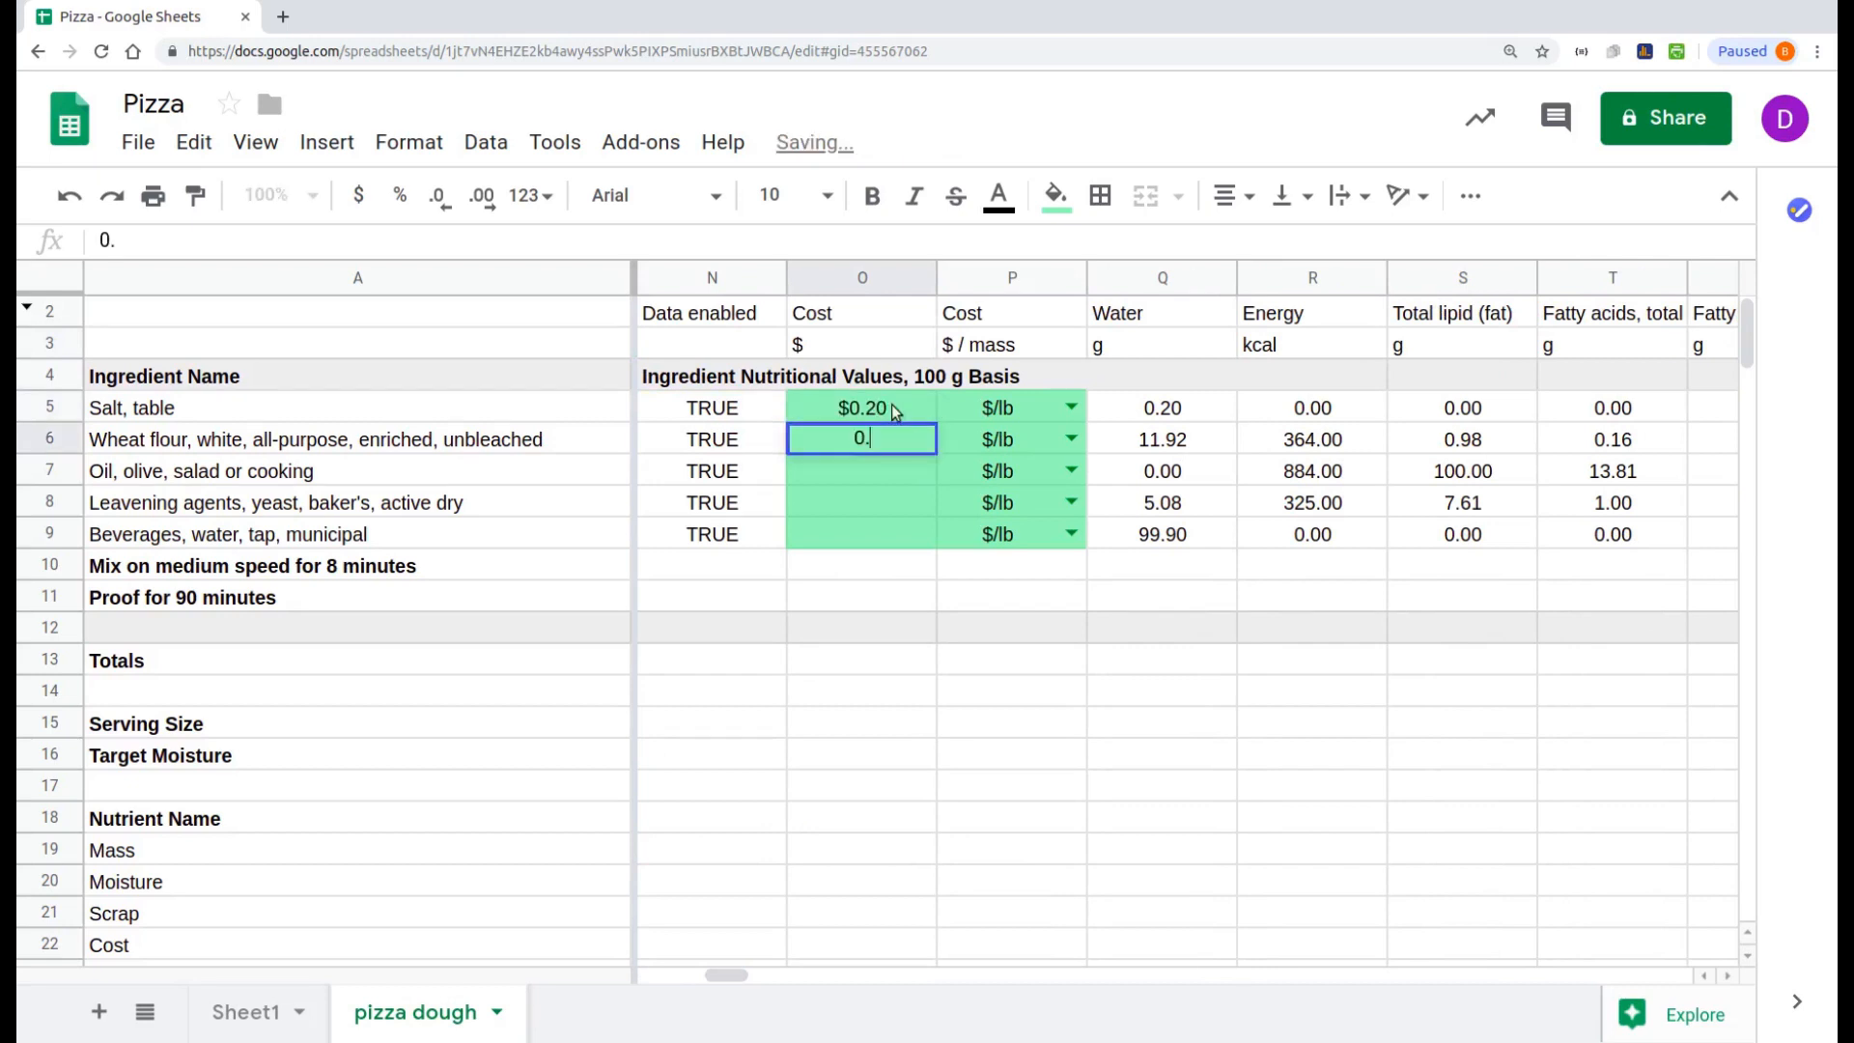
pyautogui.write('2')
pyautogui.press('Return')
pyautogui.write('4')
pyautogui.press('Return')
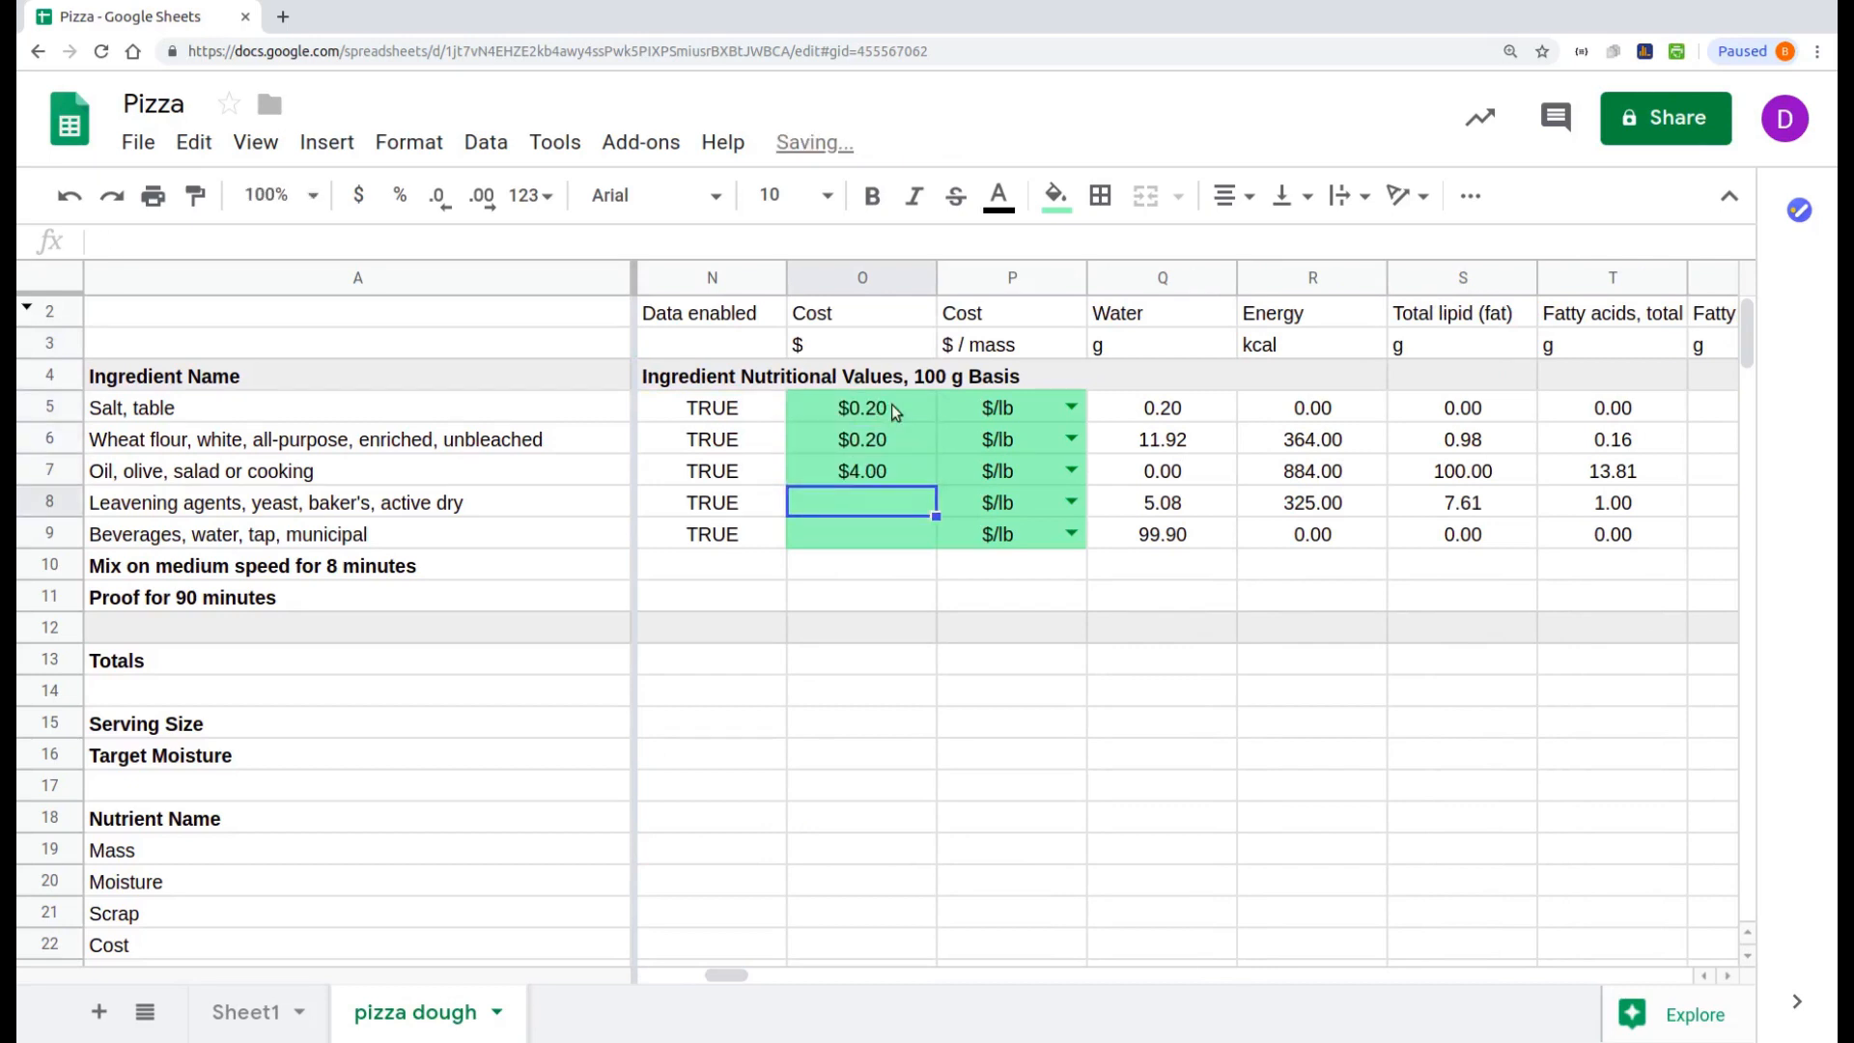
# Step: Enter ingredient costs per pound of 10 for the yeast and 0 for the water
pyautogui.write('10')
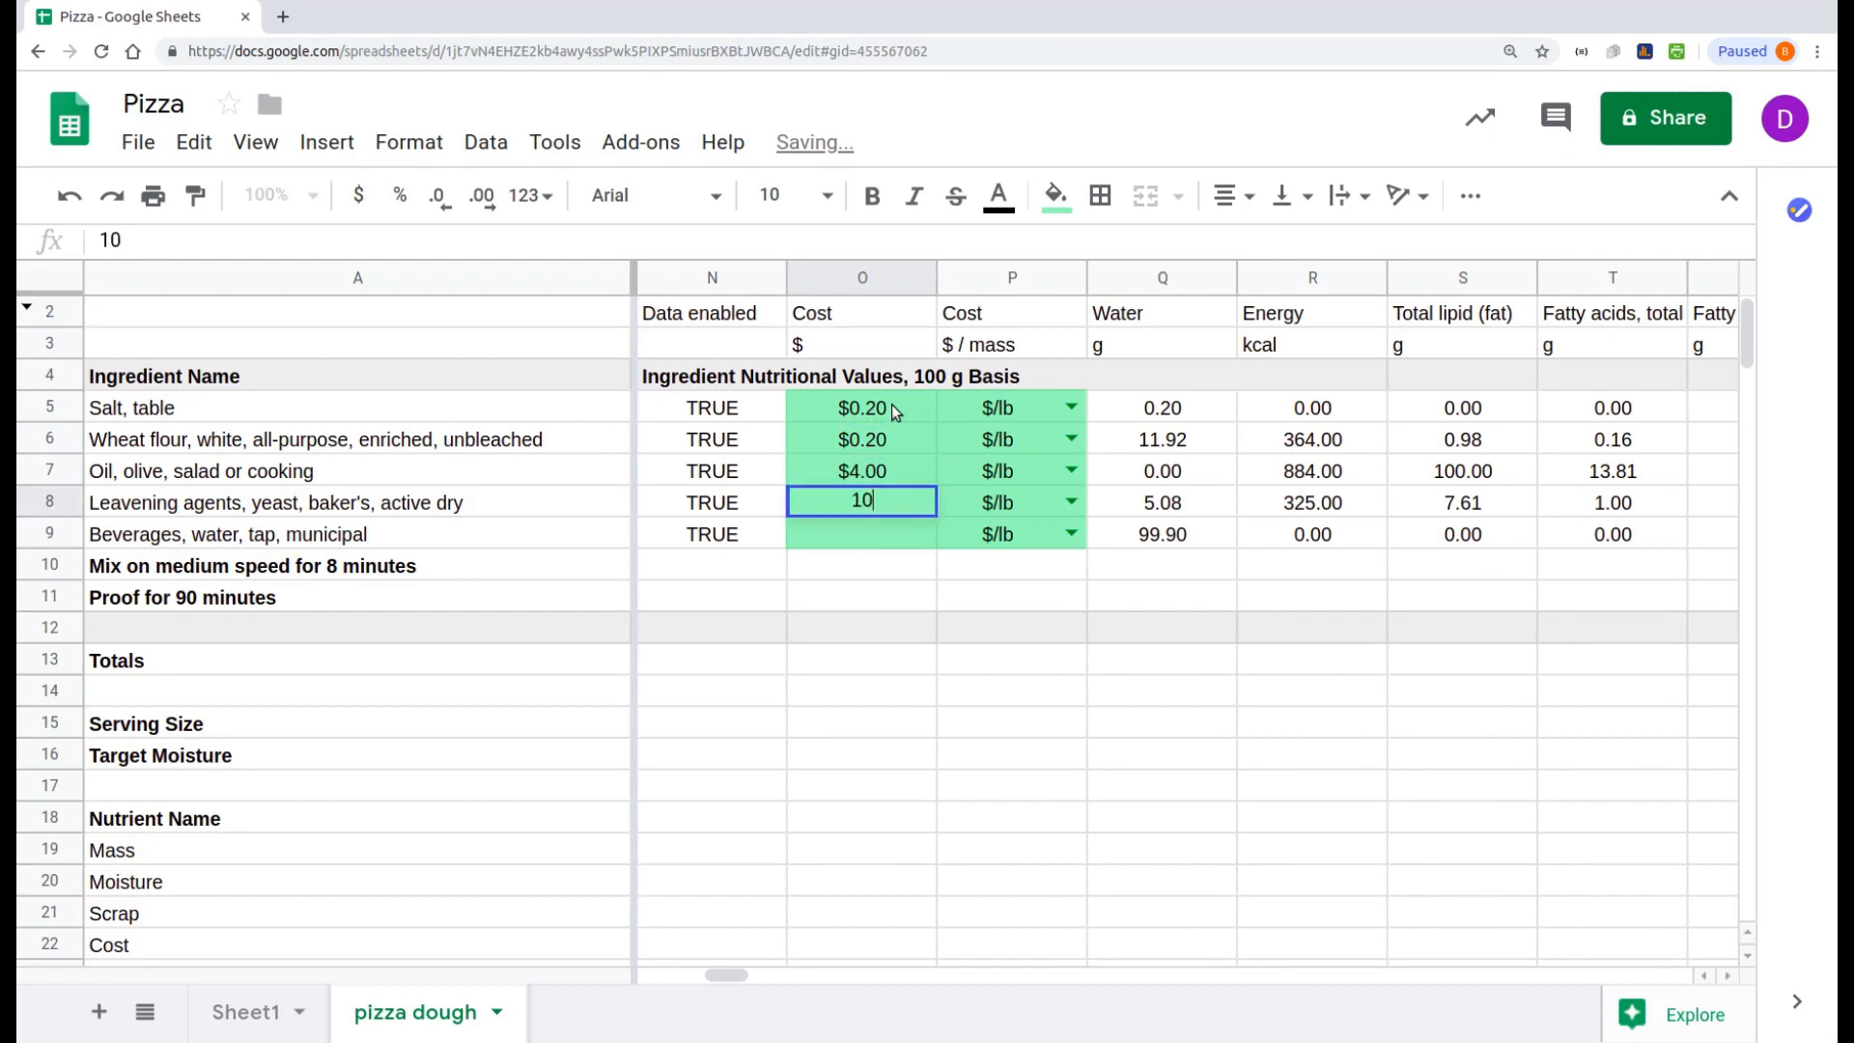
pyautogui.press('Return')
pyautogui.write('0')
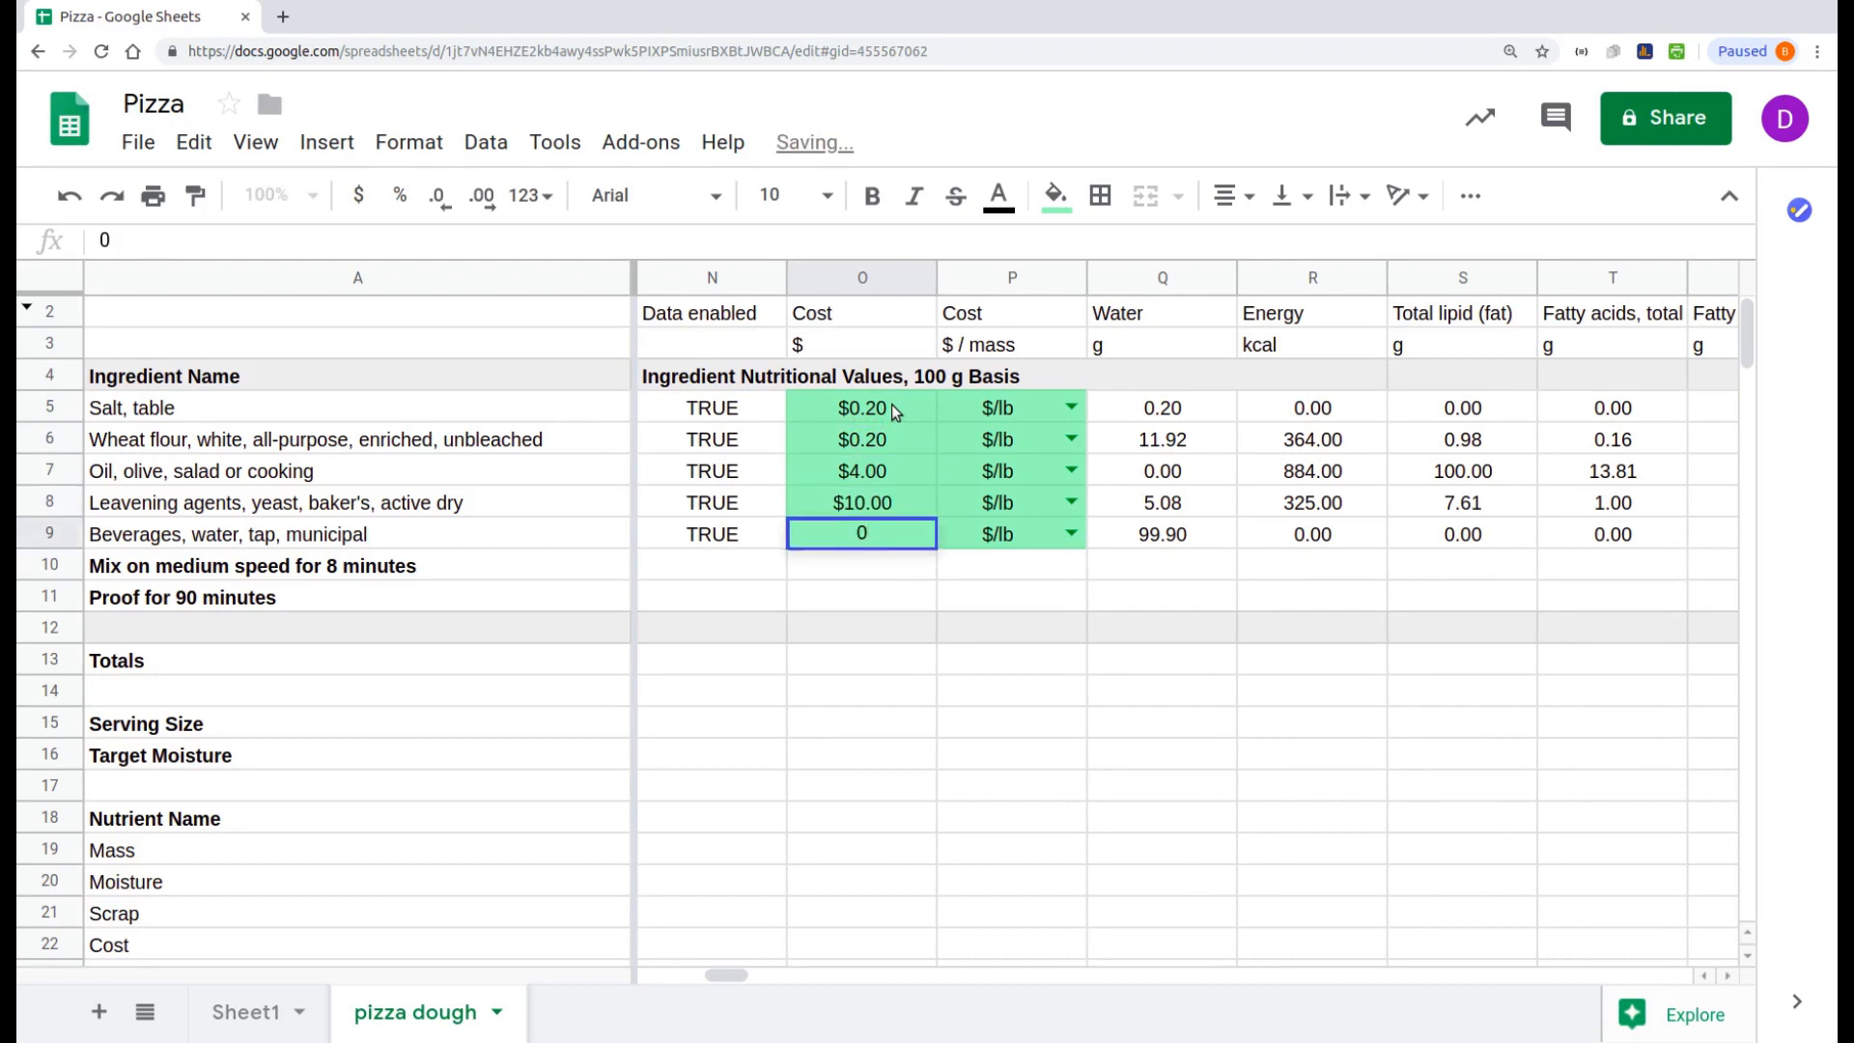
pyautogui.press('Return')
pyautogui.click(821, 664)
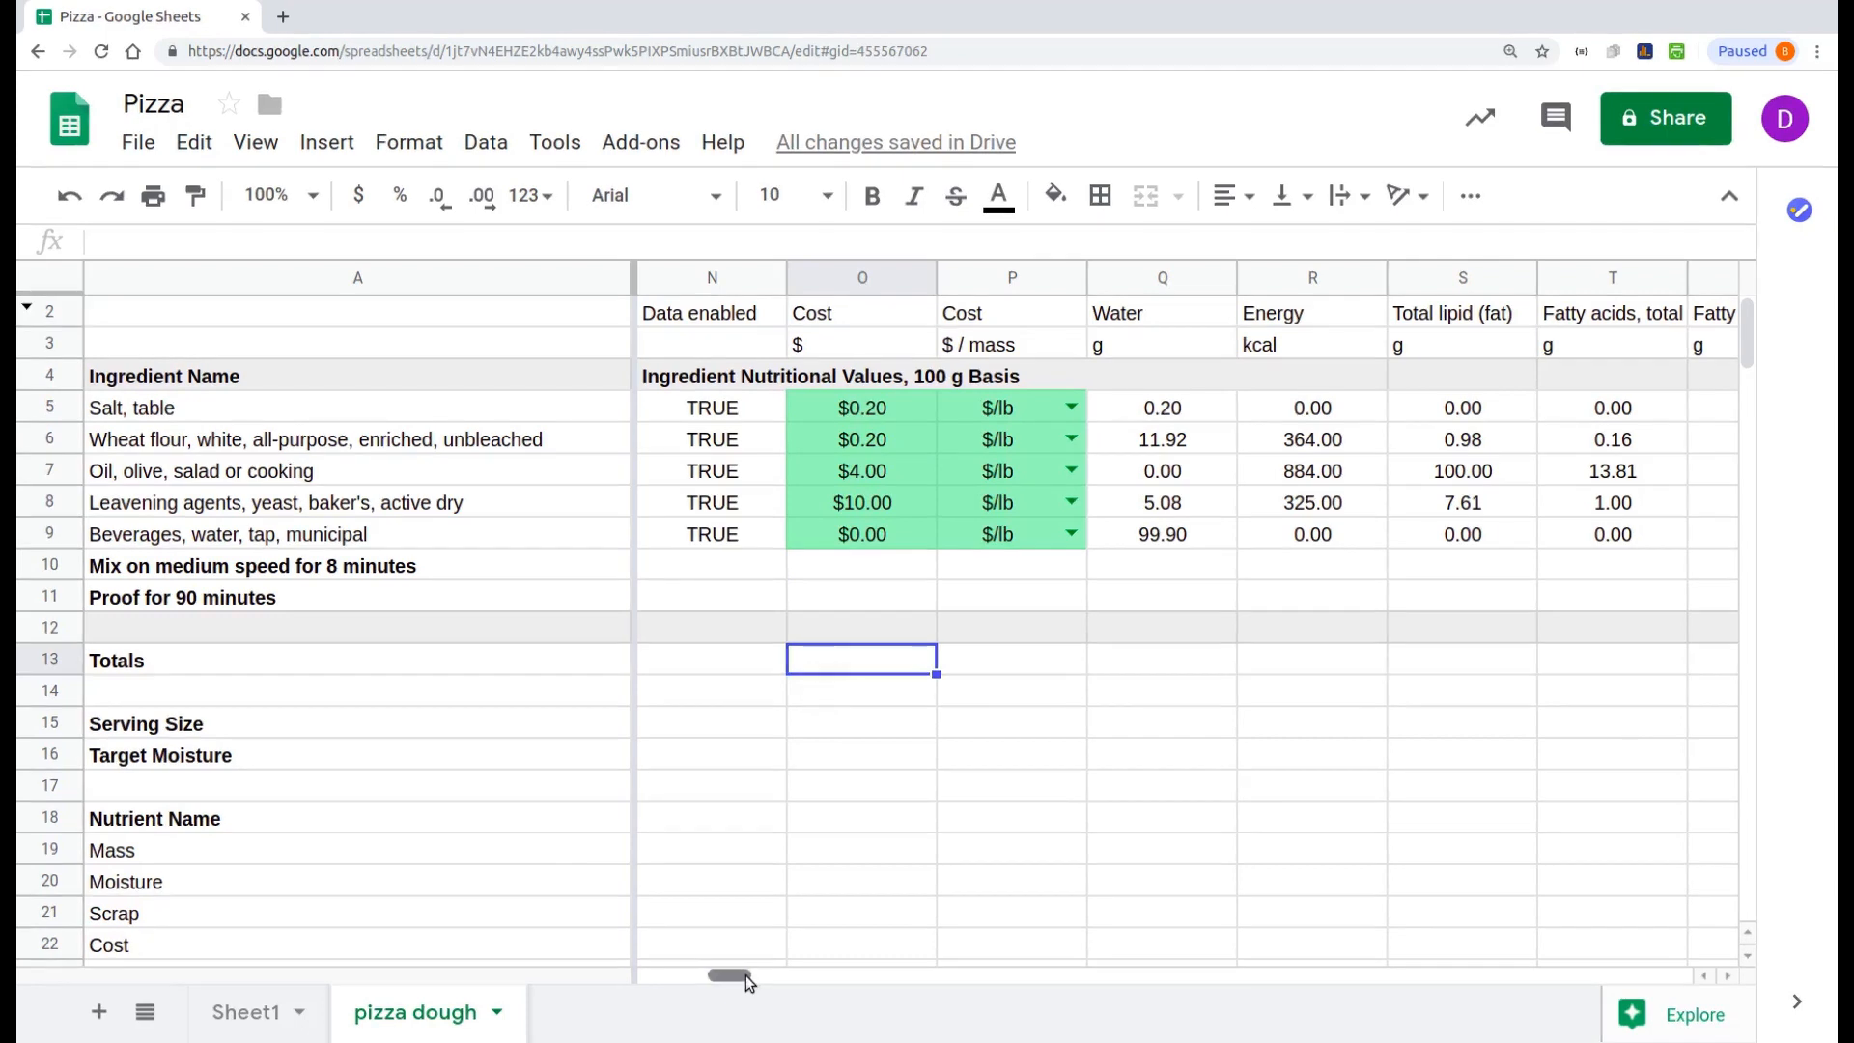
# Step: Set the wheat flour's added sugars to 0 % of total sugars
pyautogui.moveTo(746, 975); pyautogui.dragTo(836, 973)
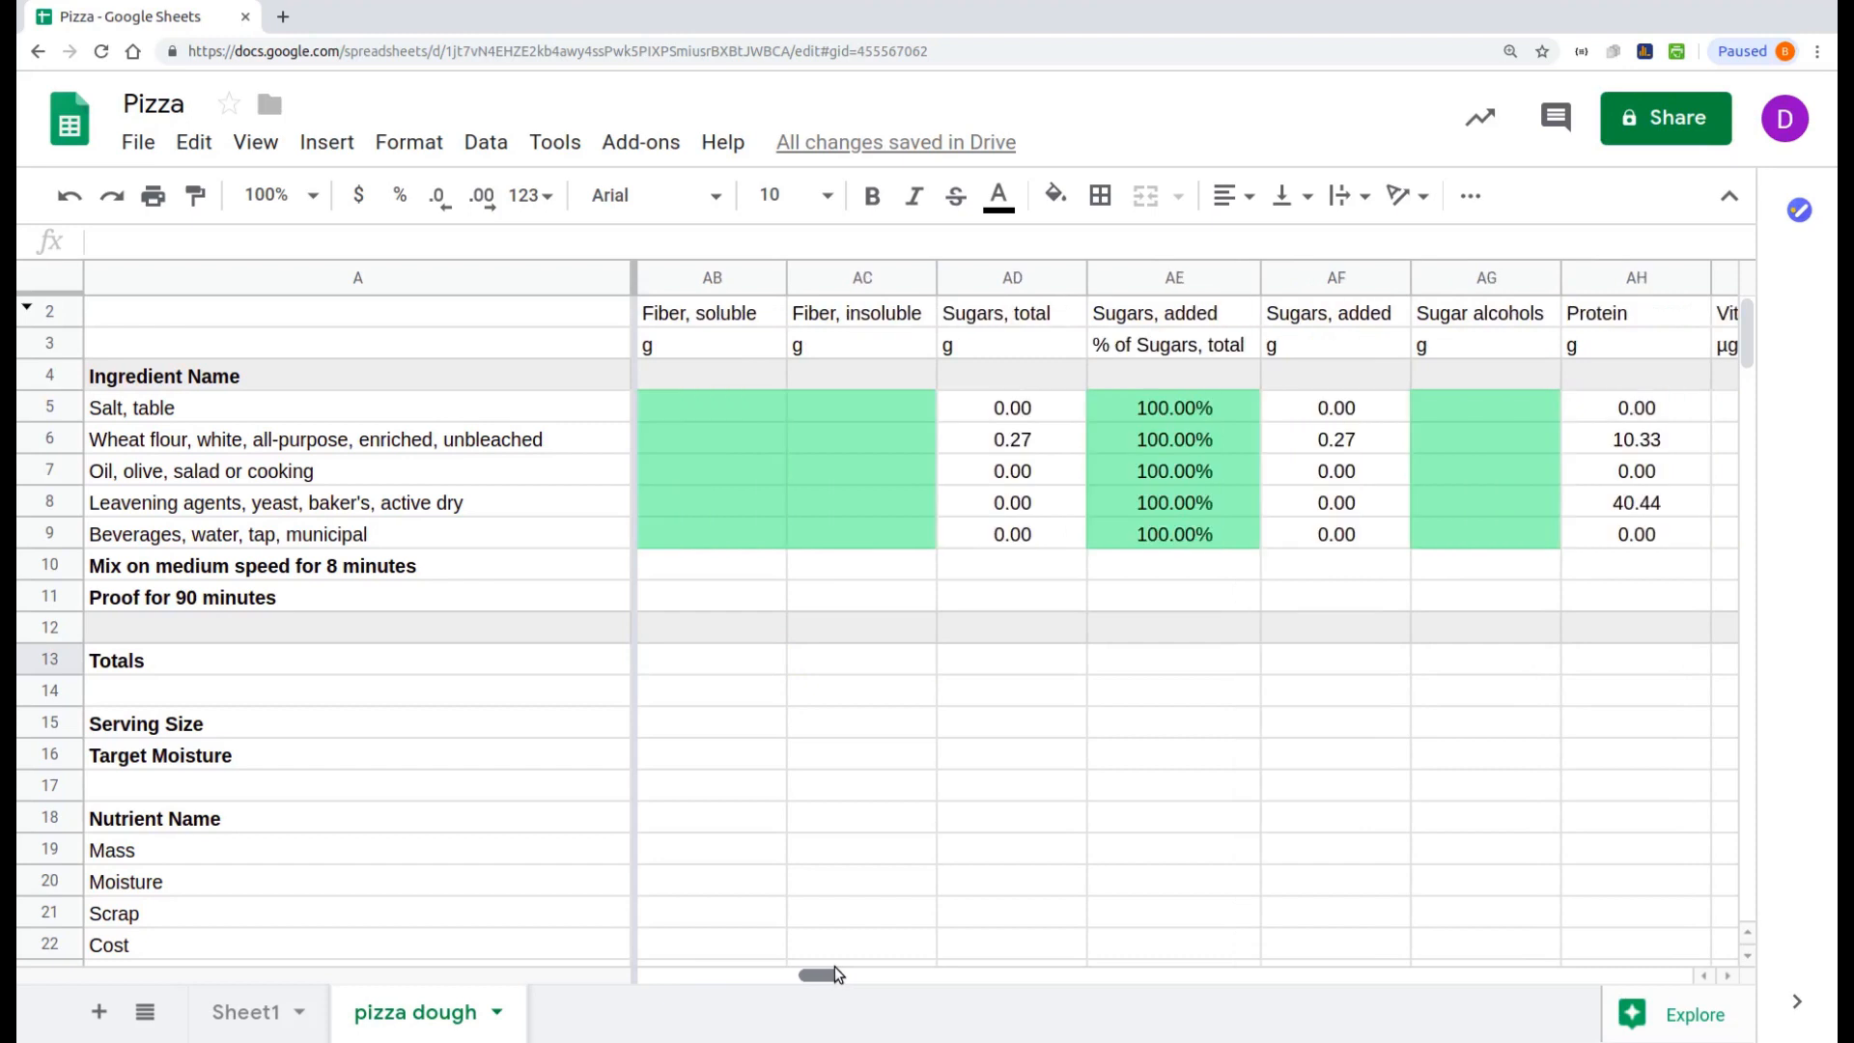
pyautogui.click(1170, 444)
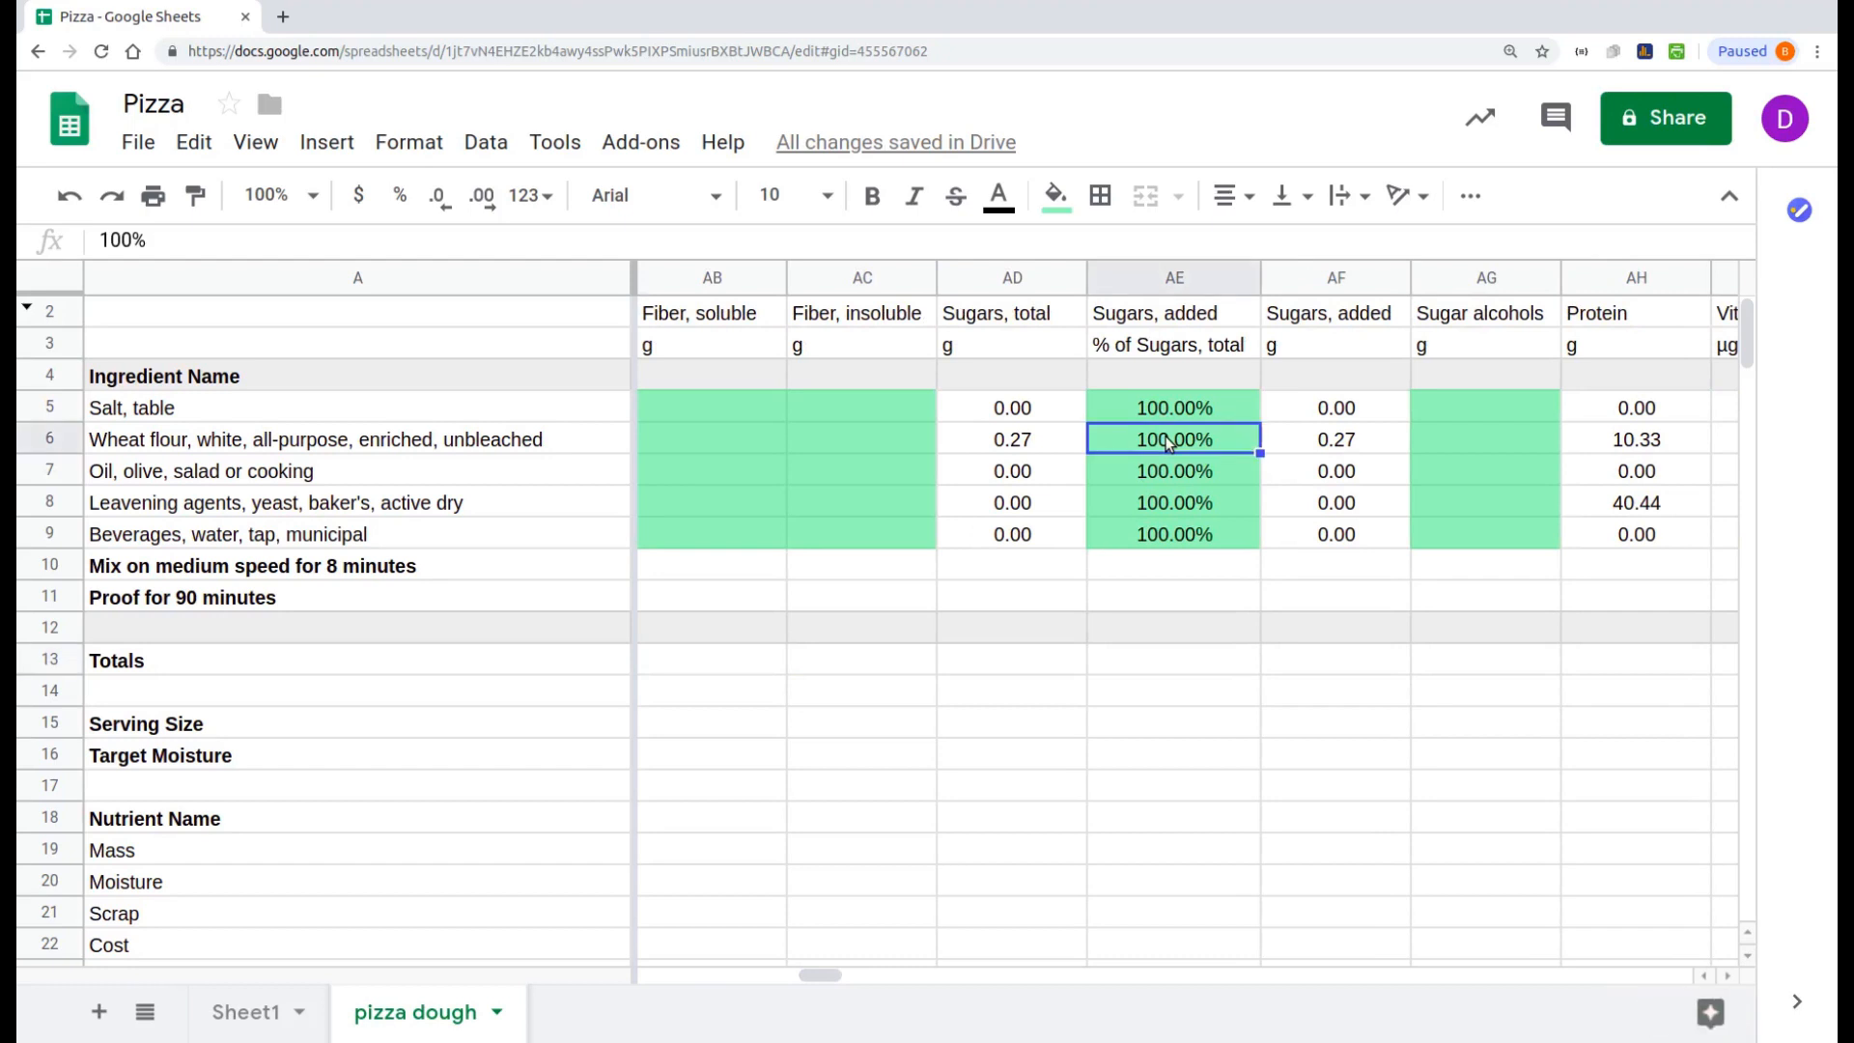
pyautogui.write('0')
pyautogui.press('Return')
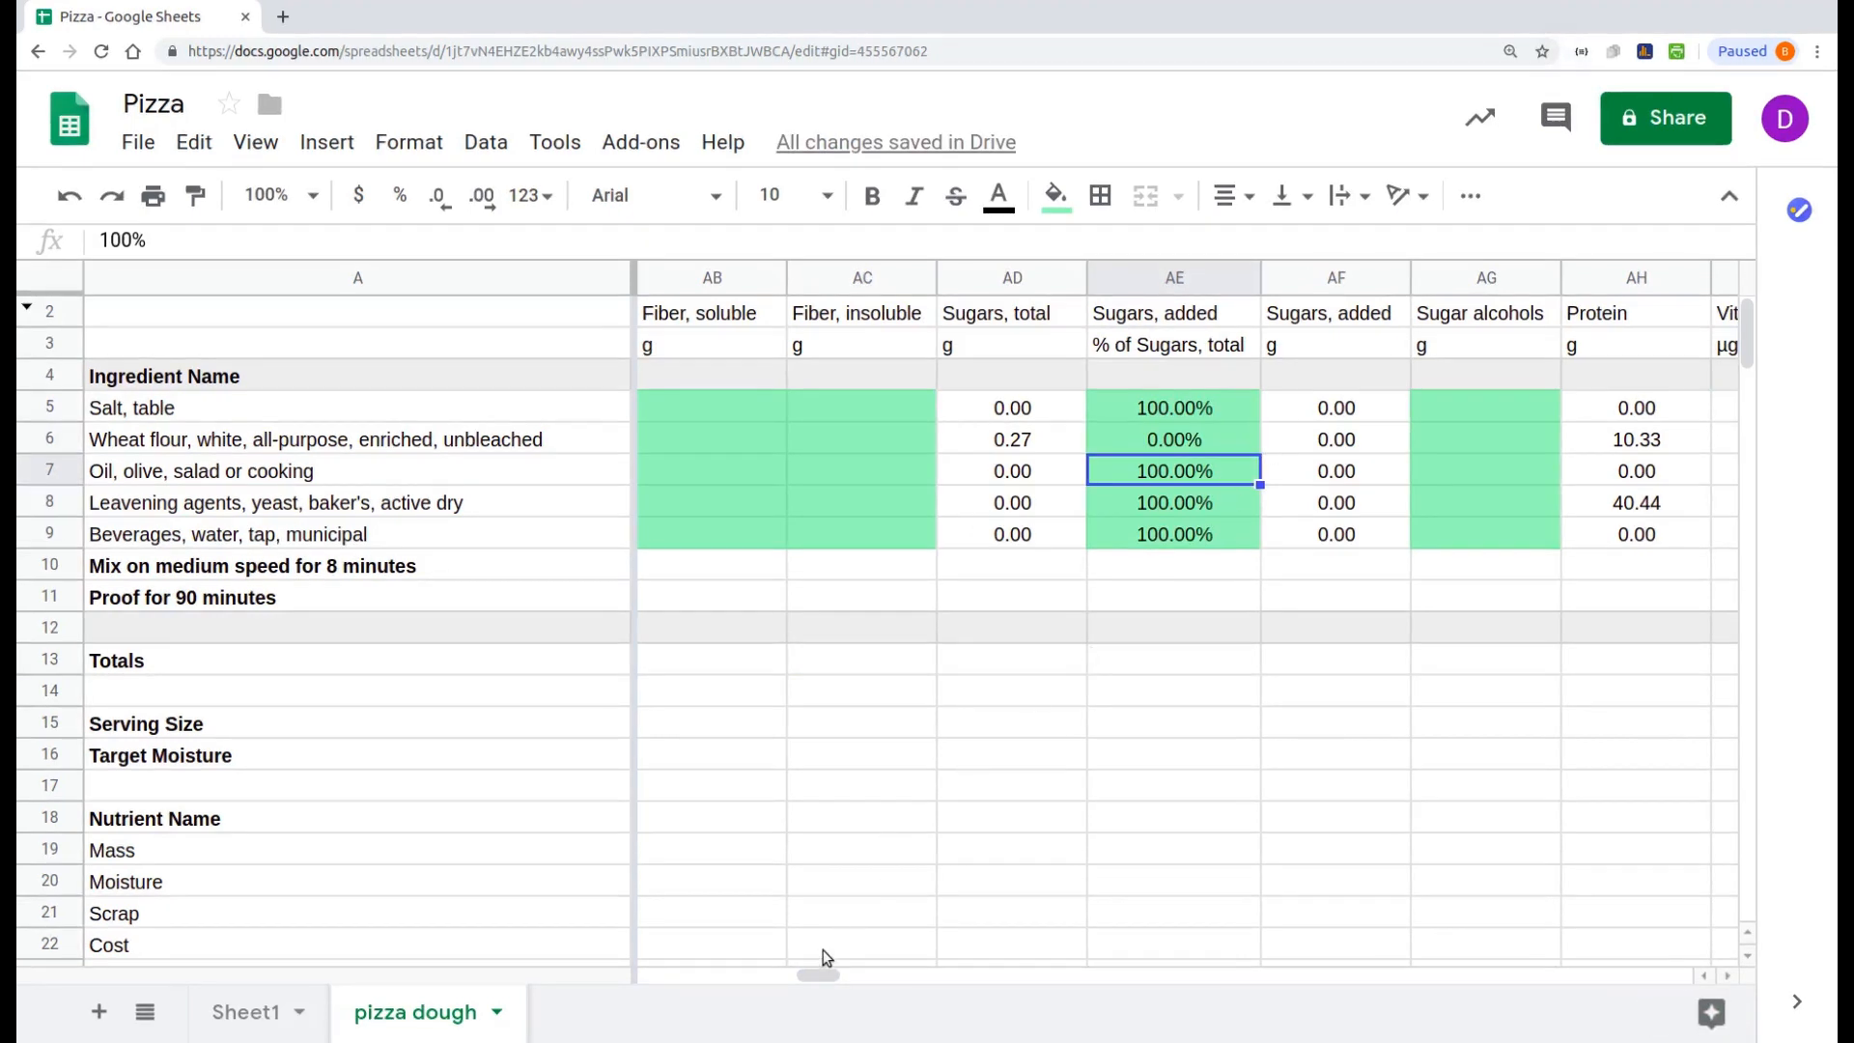
# Step: Start Nutrasheets again and create a batch sheet with 1 batch from the pizza dough formulation, leaving its name blank
pyautogui.moveTo(818, 975); pyautogui.dragTo(660, 972)
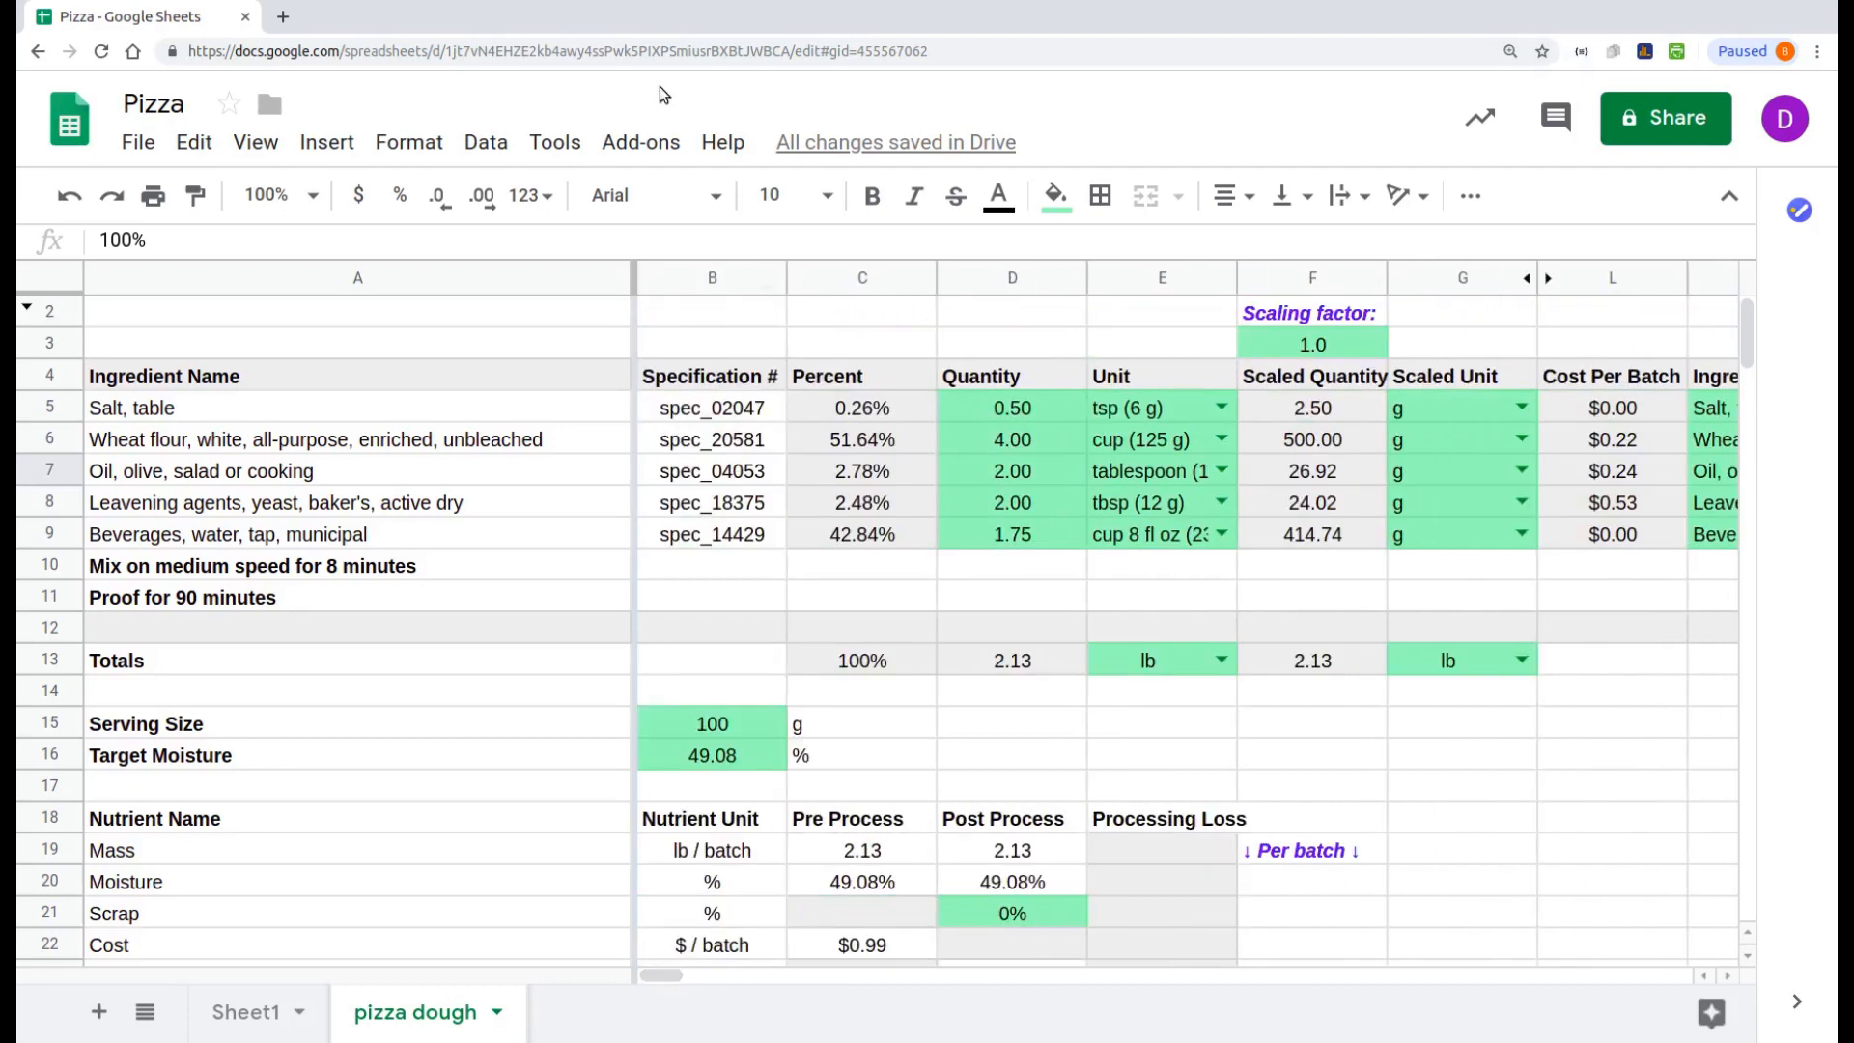
pyautogui.click(641, 142)
pyautogui.moveTo(679, 266)
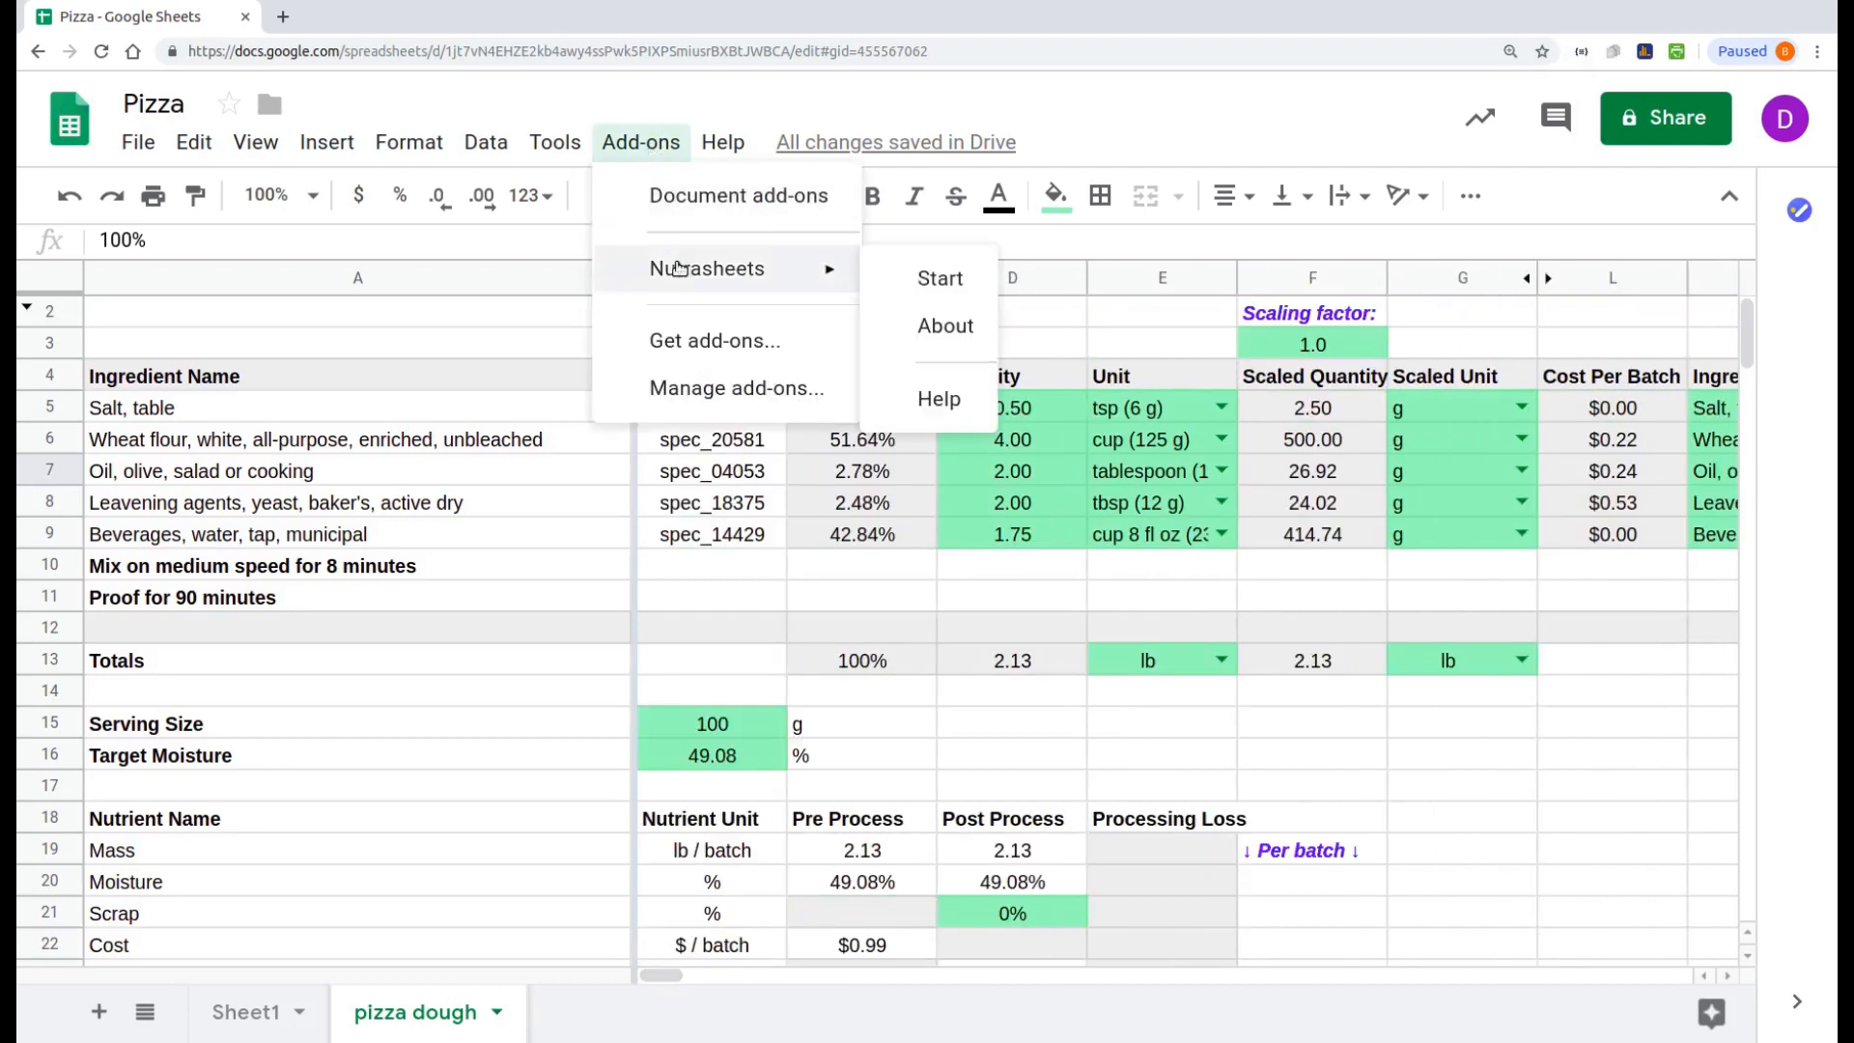
pyautogui.click(960, 290)
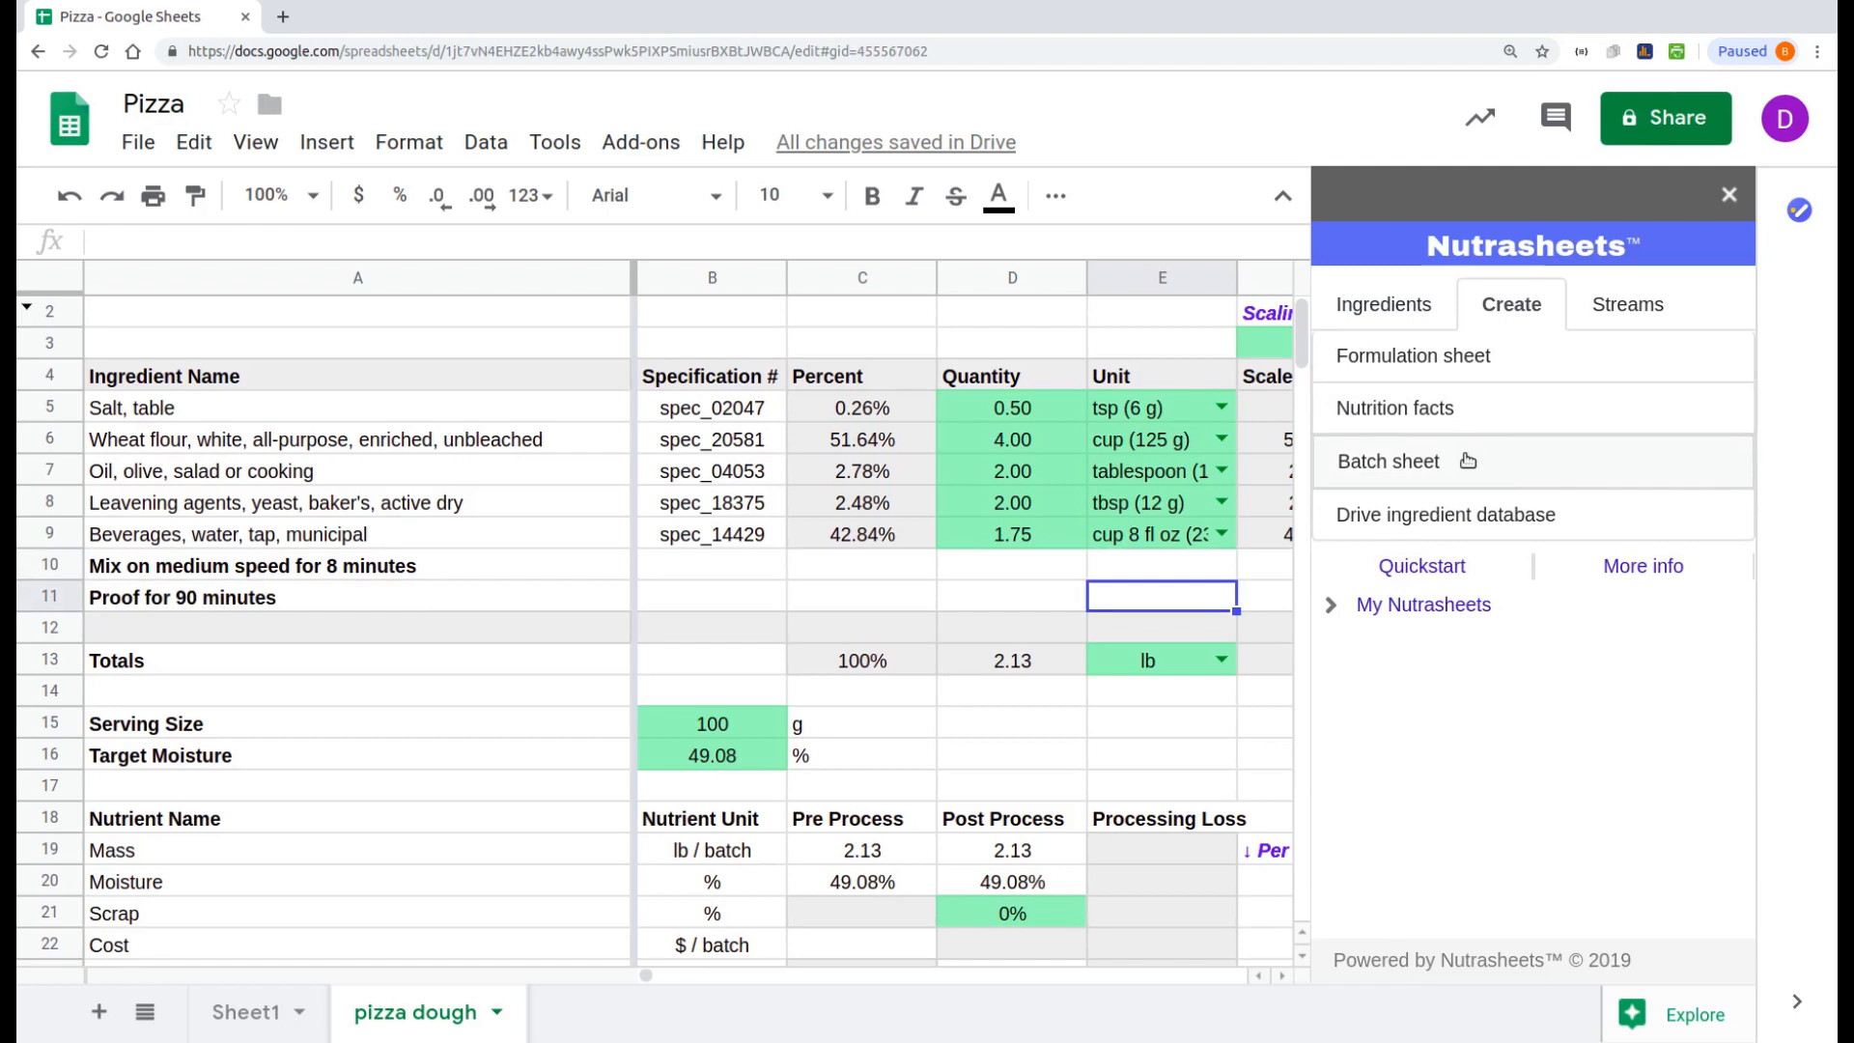
pyautogui.click(1468, 460)
pyautogui.click(1530, 522)
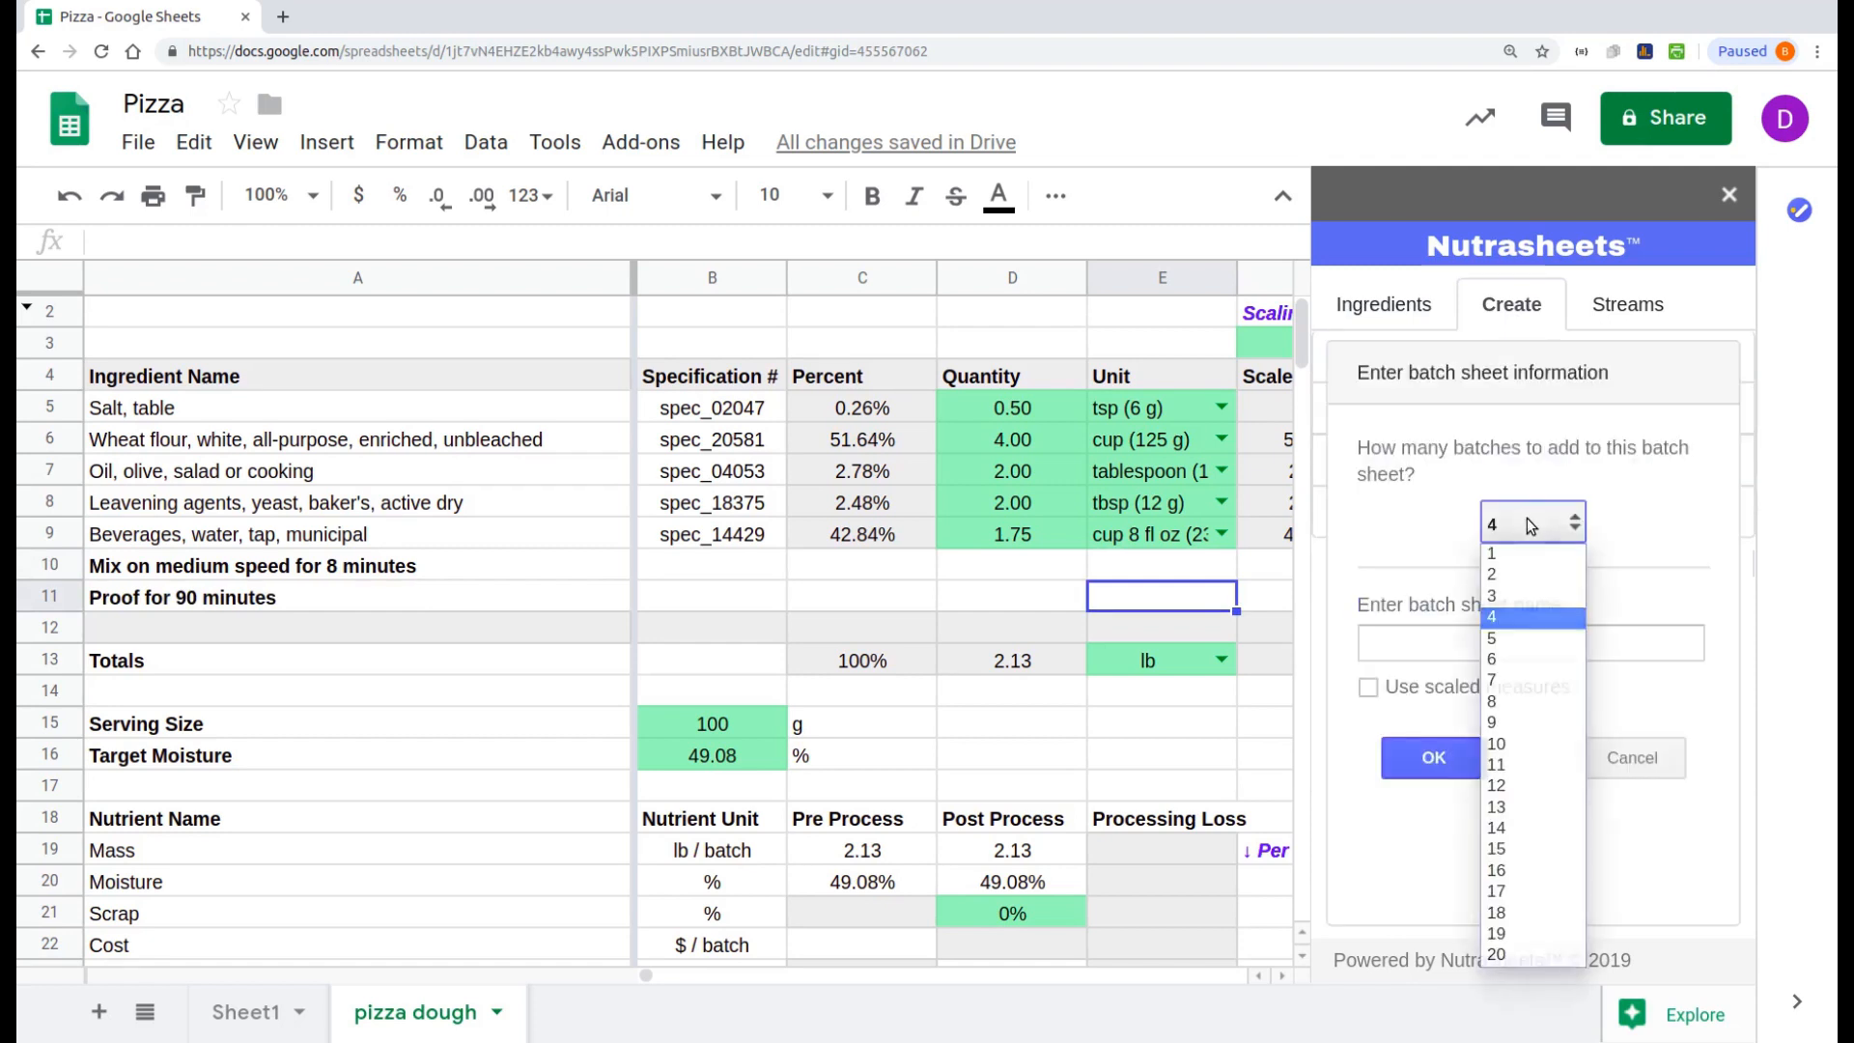
pyautogui.click(1530, 554)
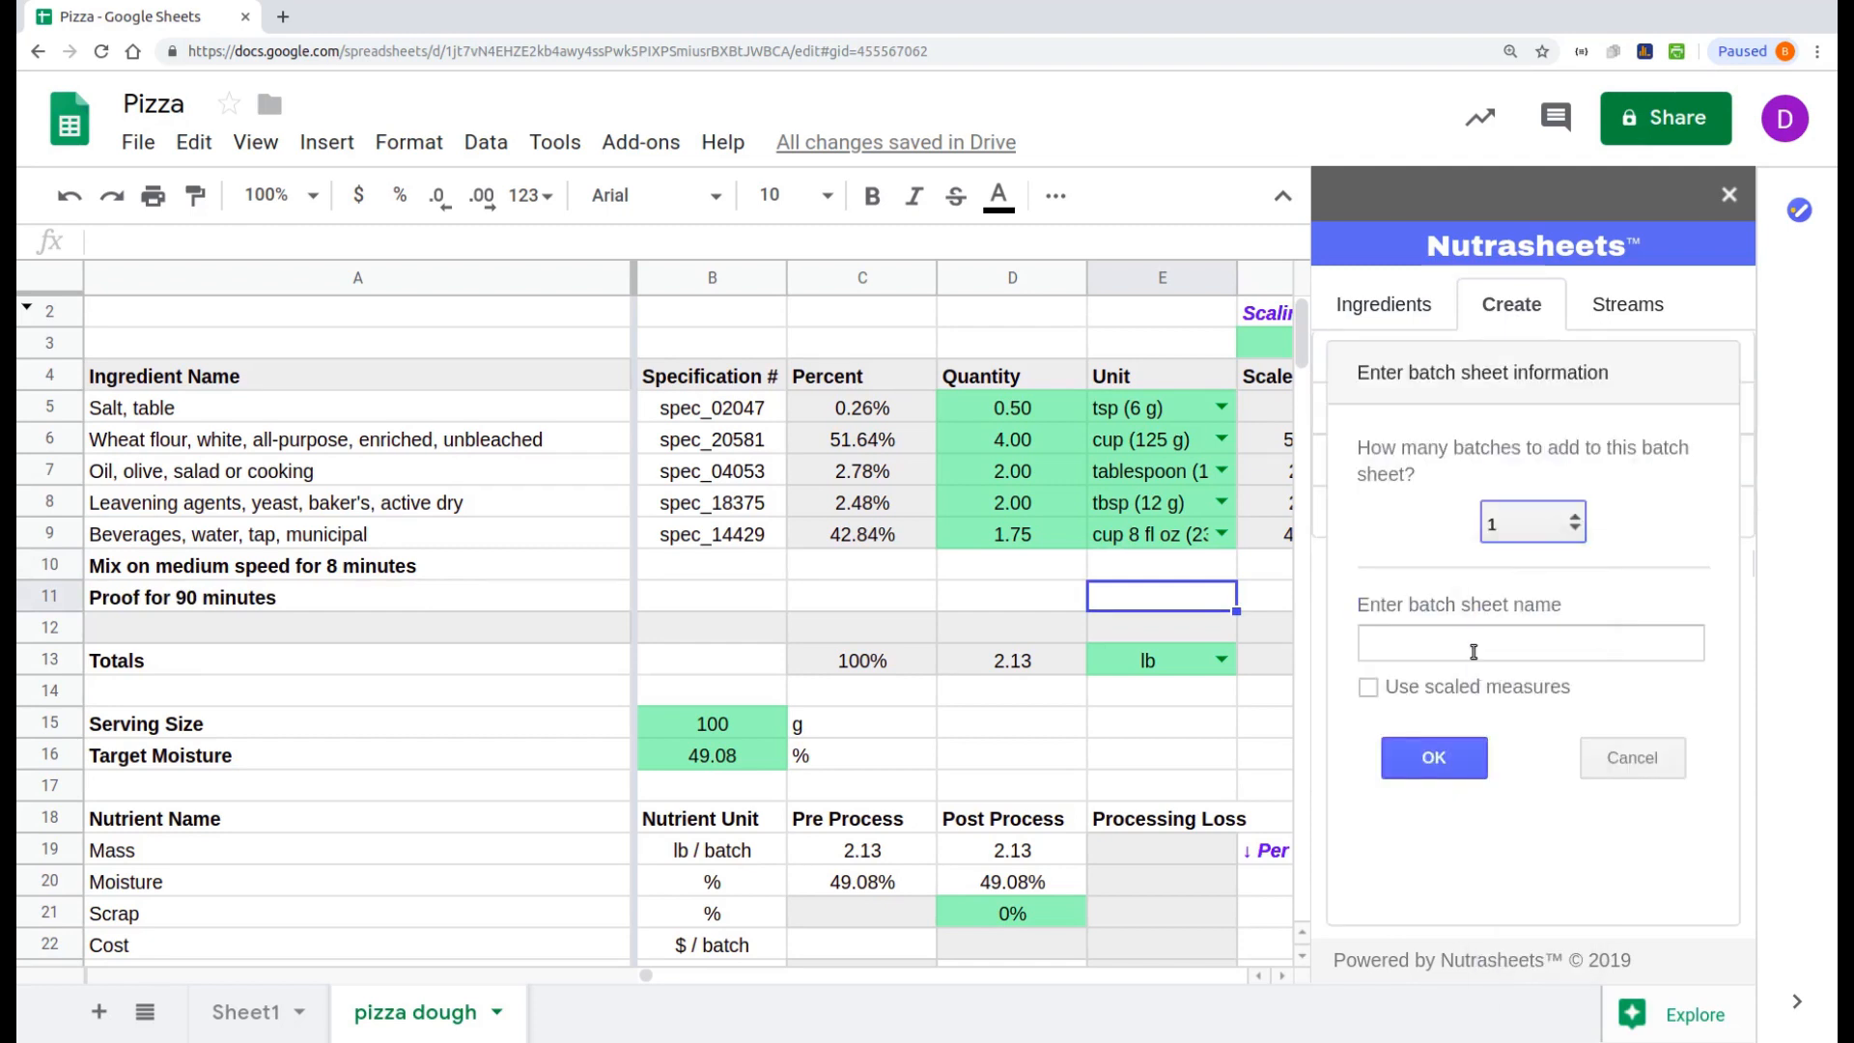
pyautogui.click(1434, 757)
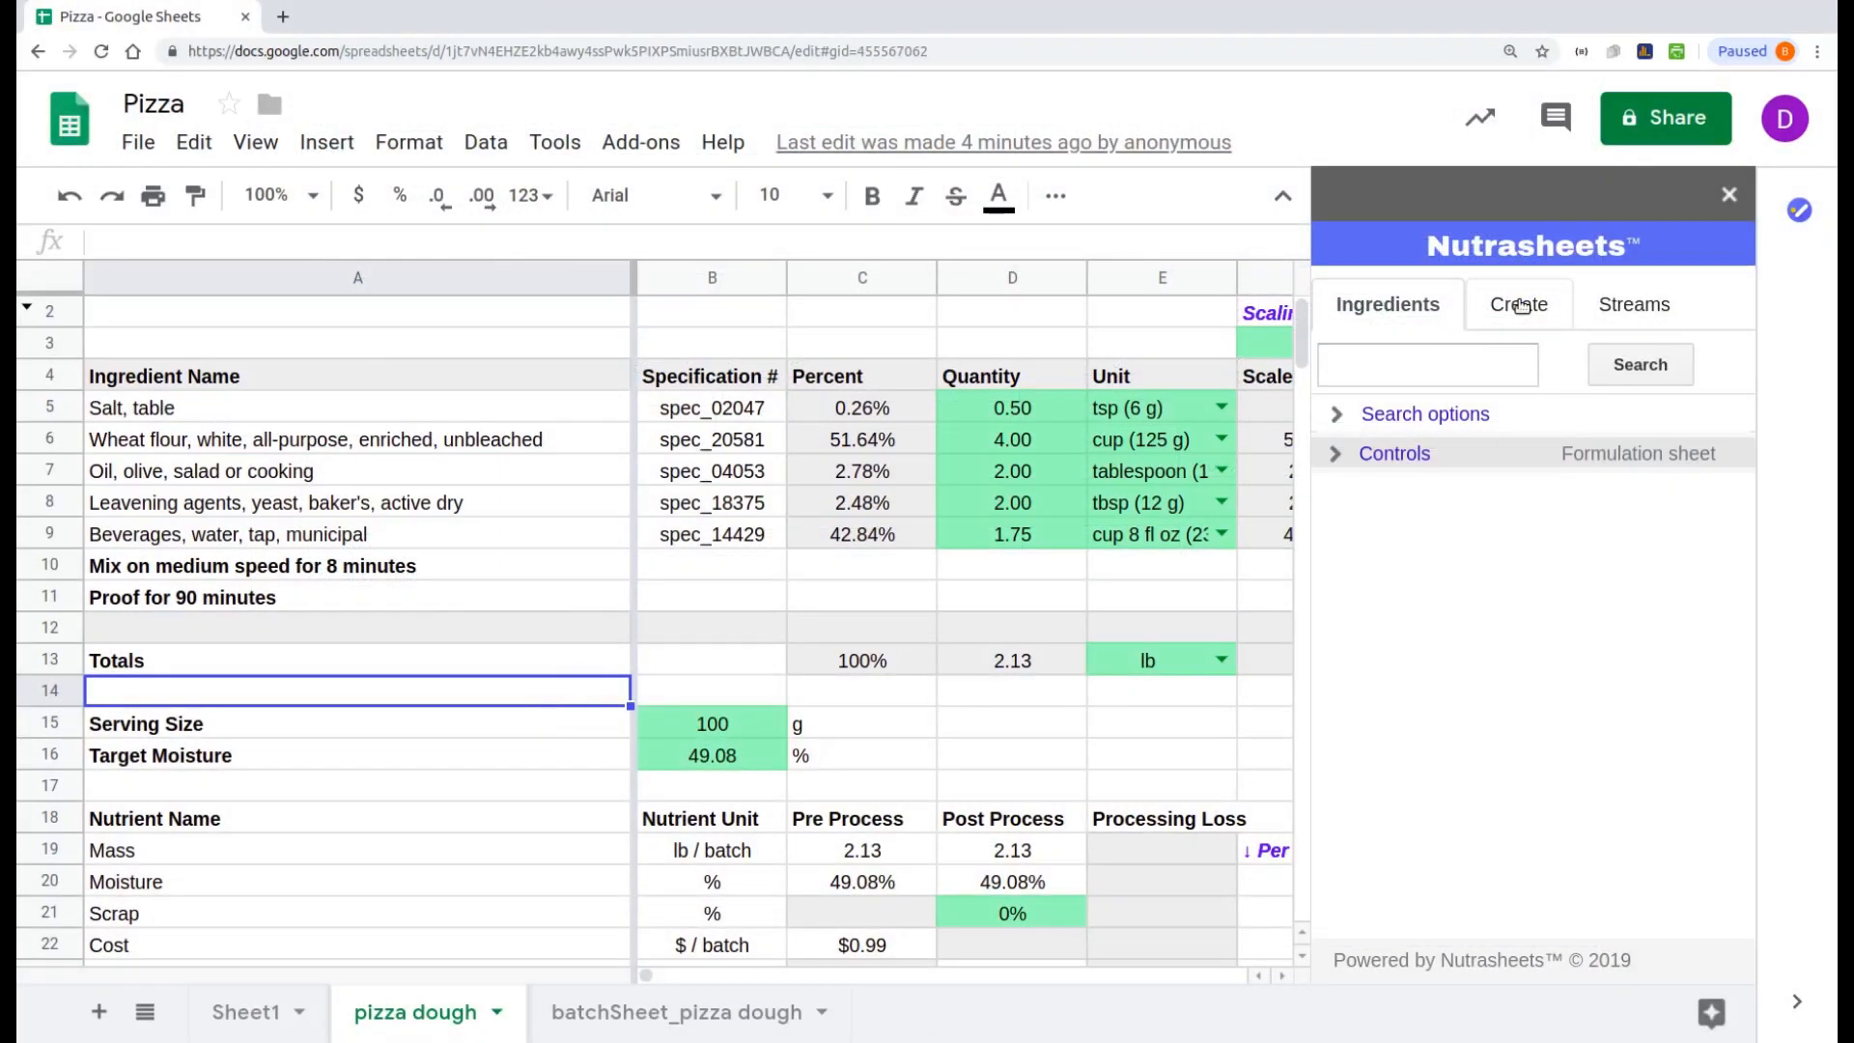
# Step: Create a new formulation sheet named "pizza"
pyautogui.click(1521, 306)
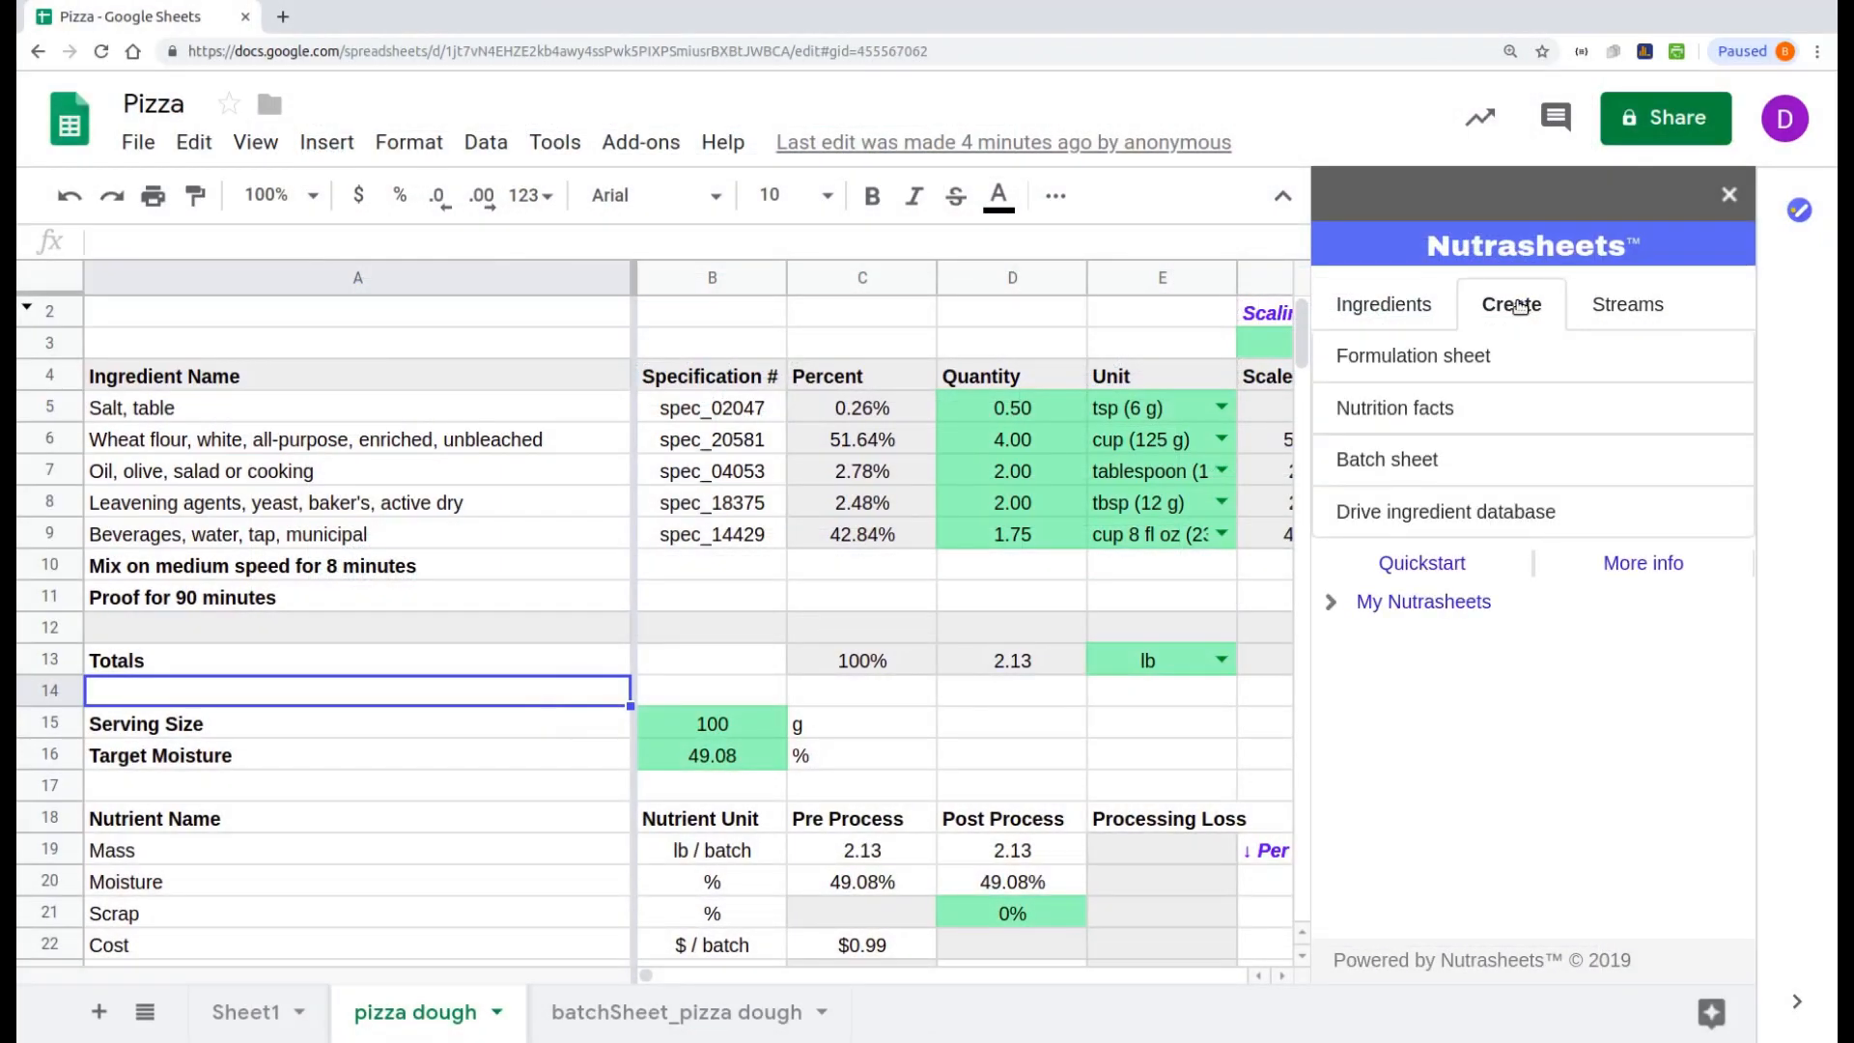
pyautogui.click(1473, 357)
pyautogui.write('p')
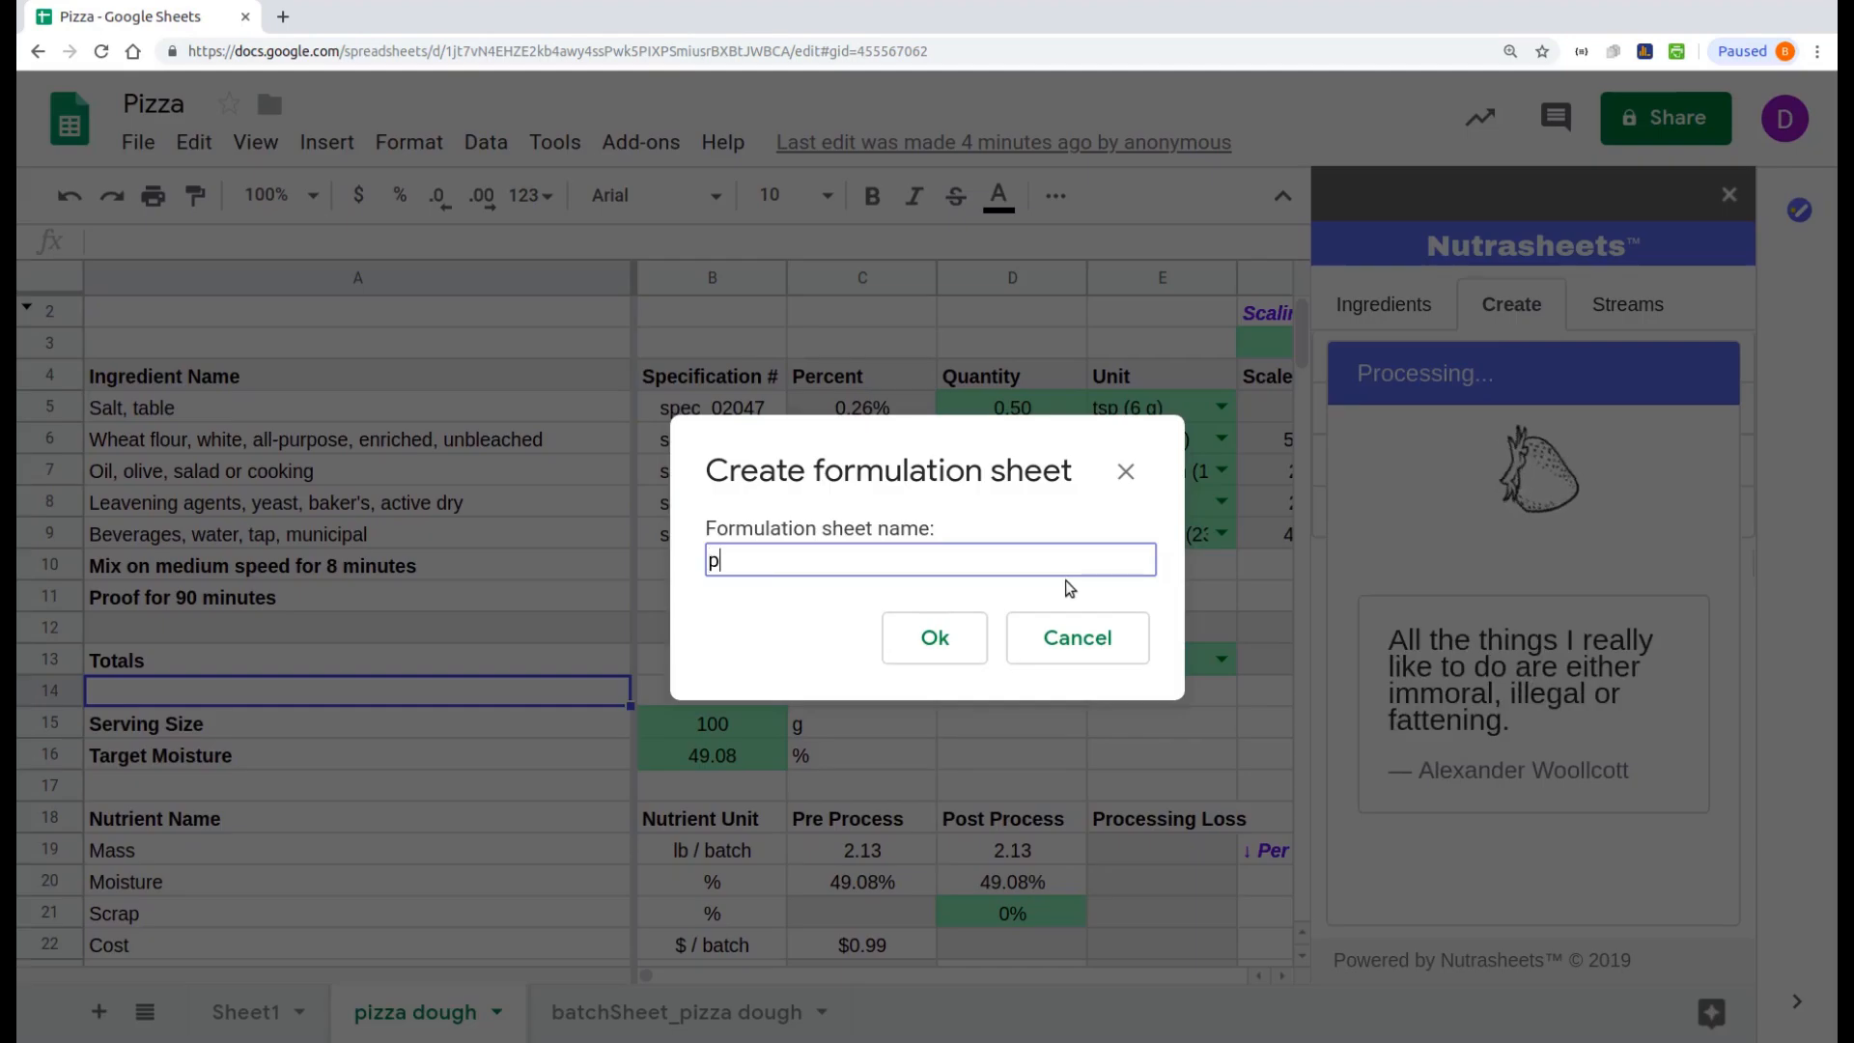
pyautogui.write('izza')
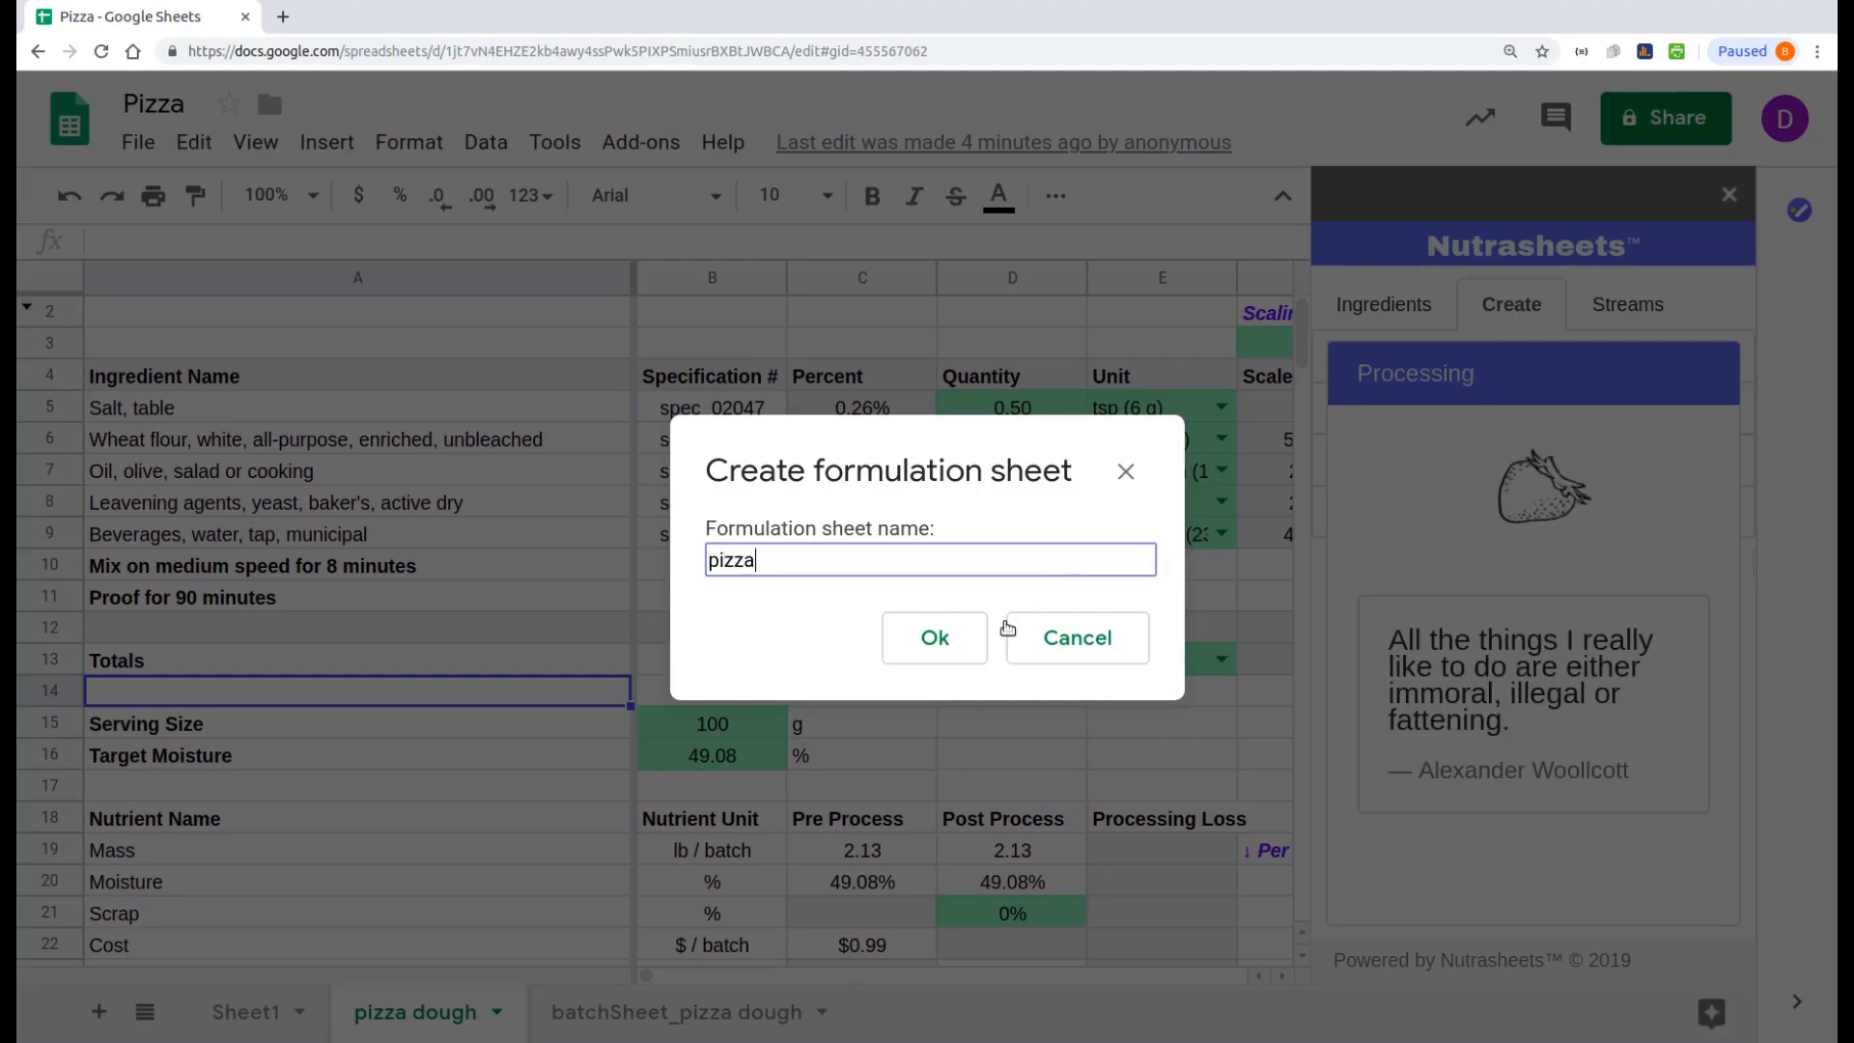
pyautogui.click(935, 639)
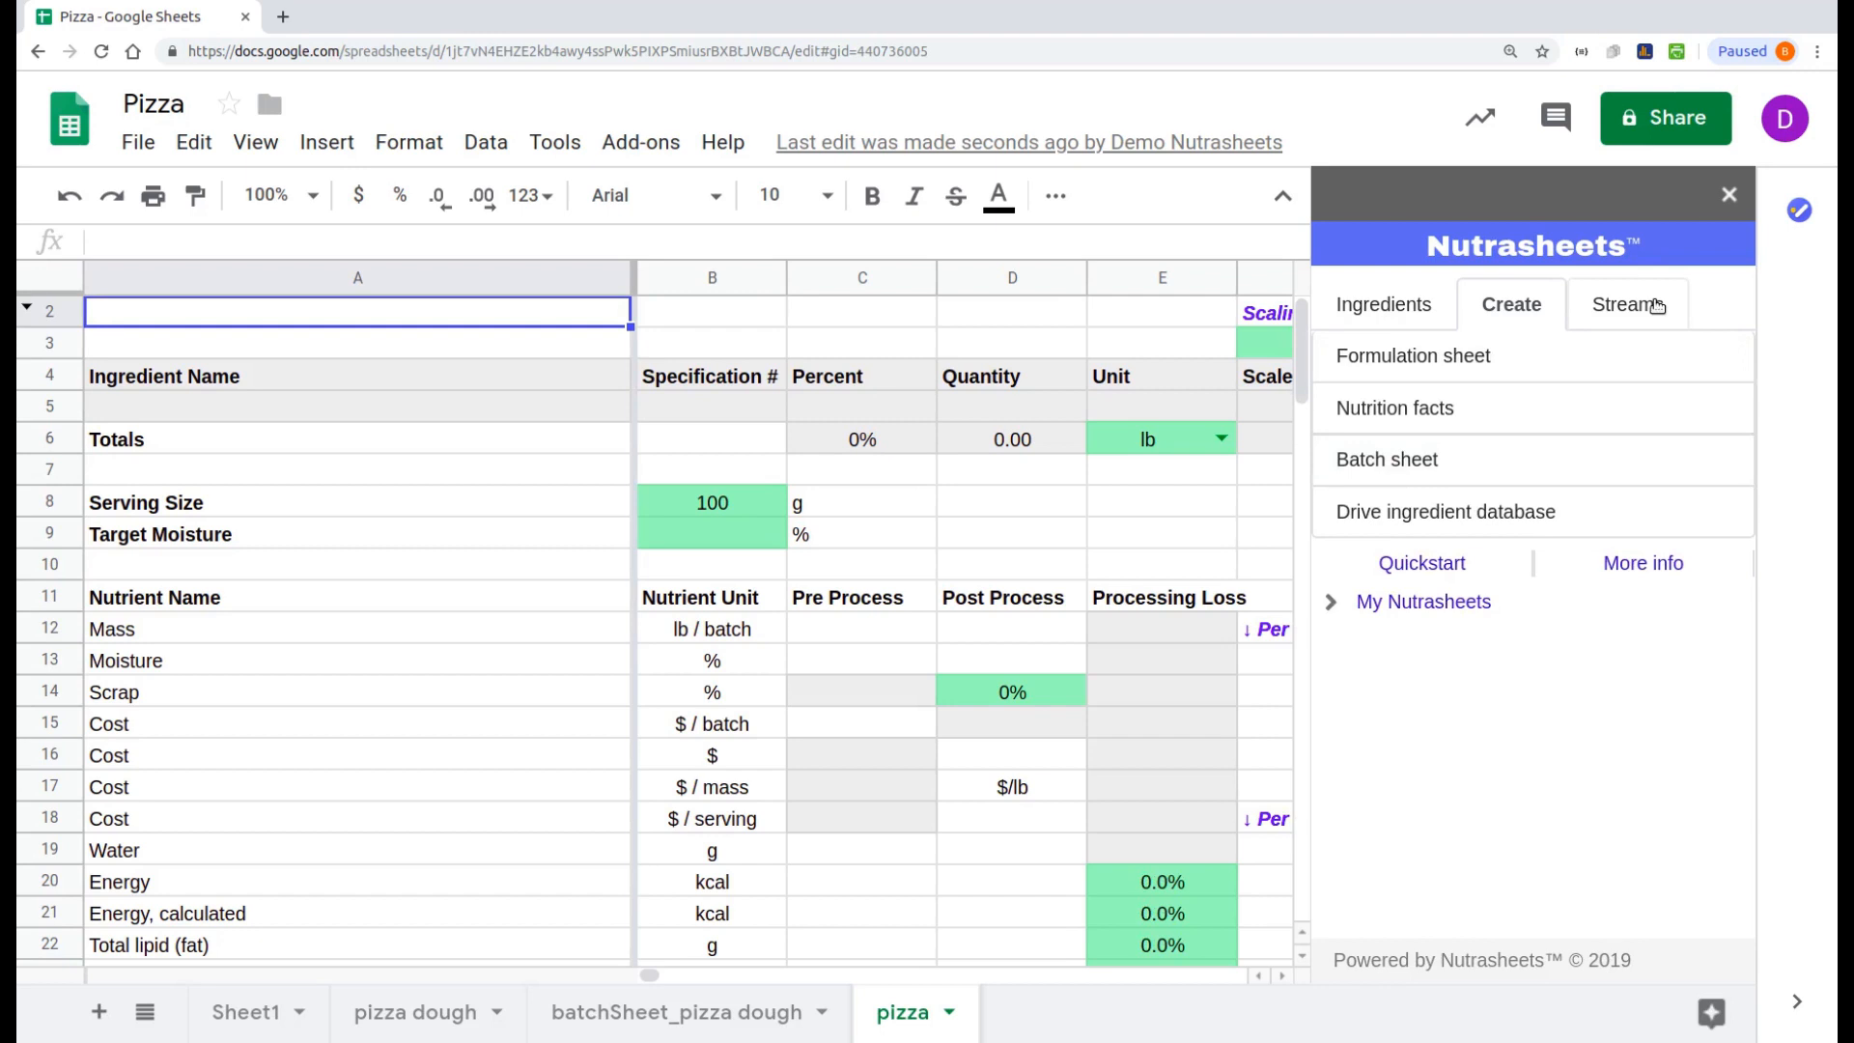
# Step: Insert the pizza dough stream into the pizza formulation and allow access to connect the sheets
pyautogui.click(1655, 305)
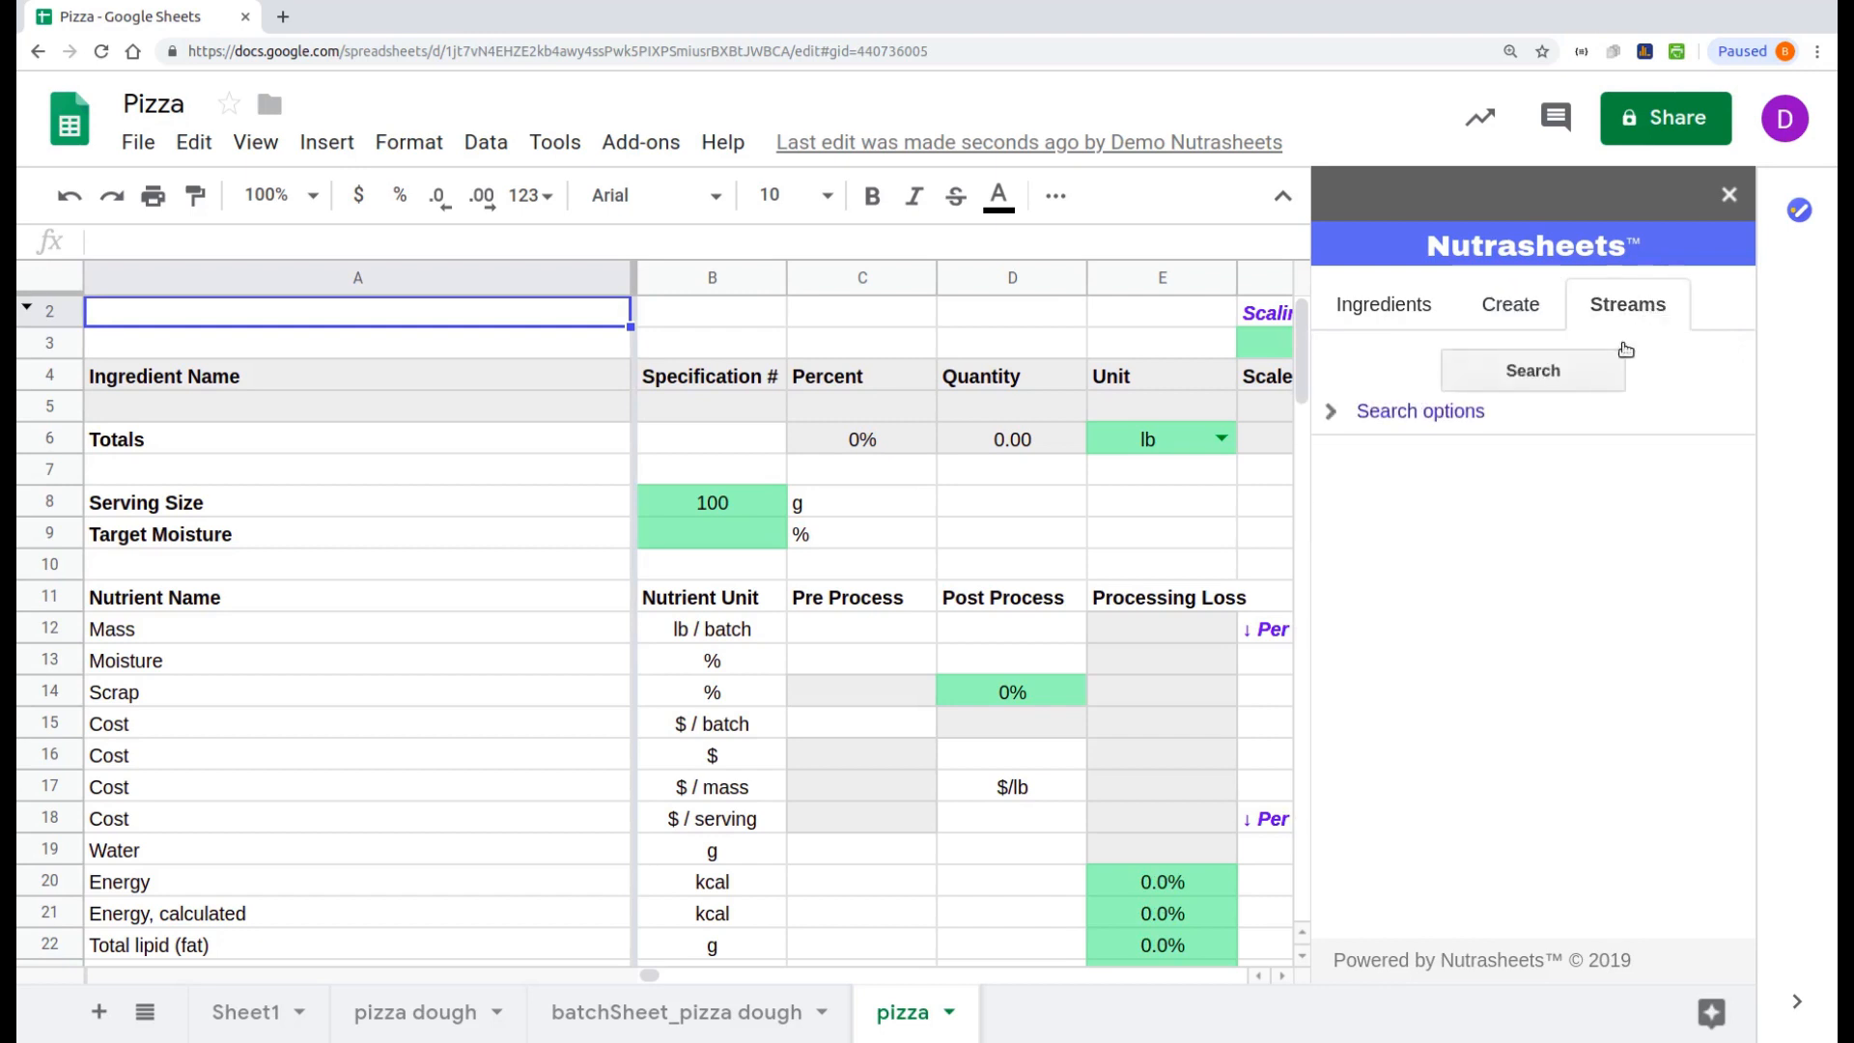
pyautogui.click(1610, 372)
pyautogui.click(1443, 717)
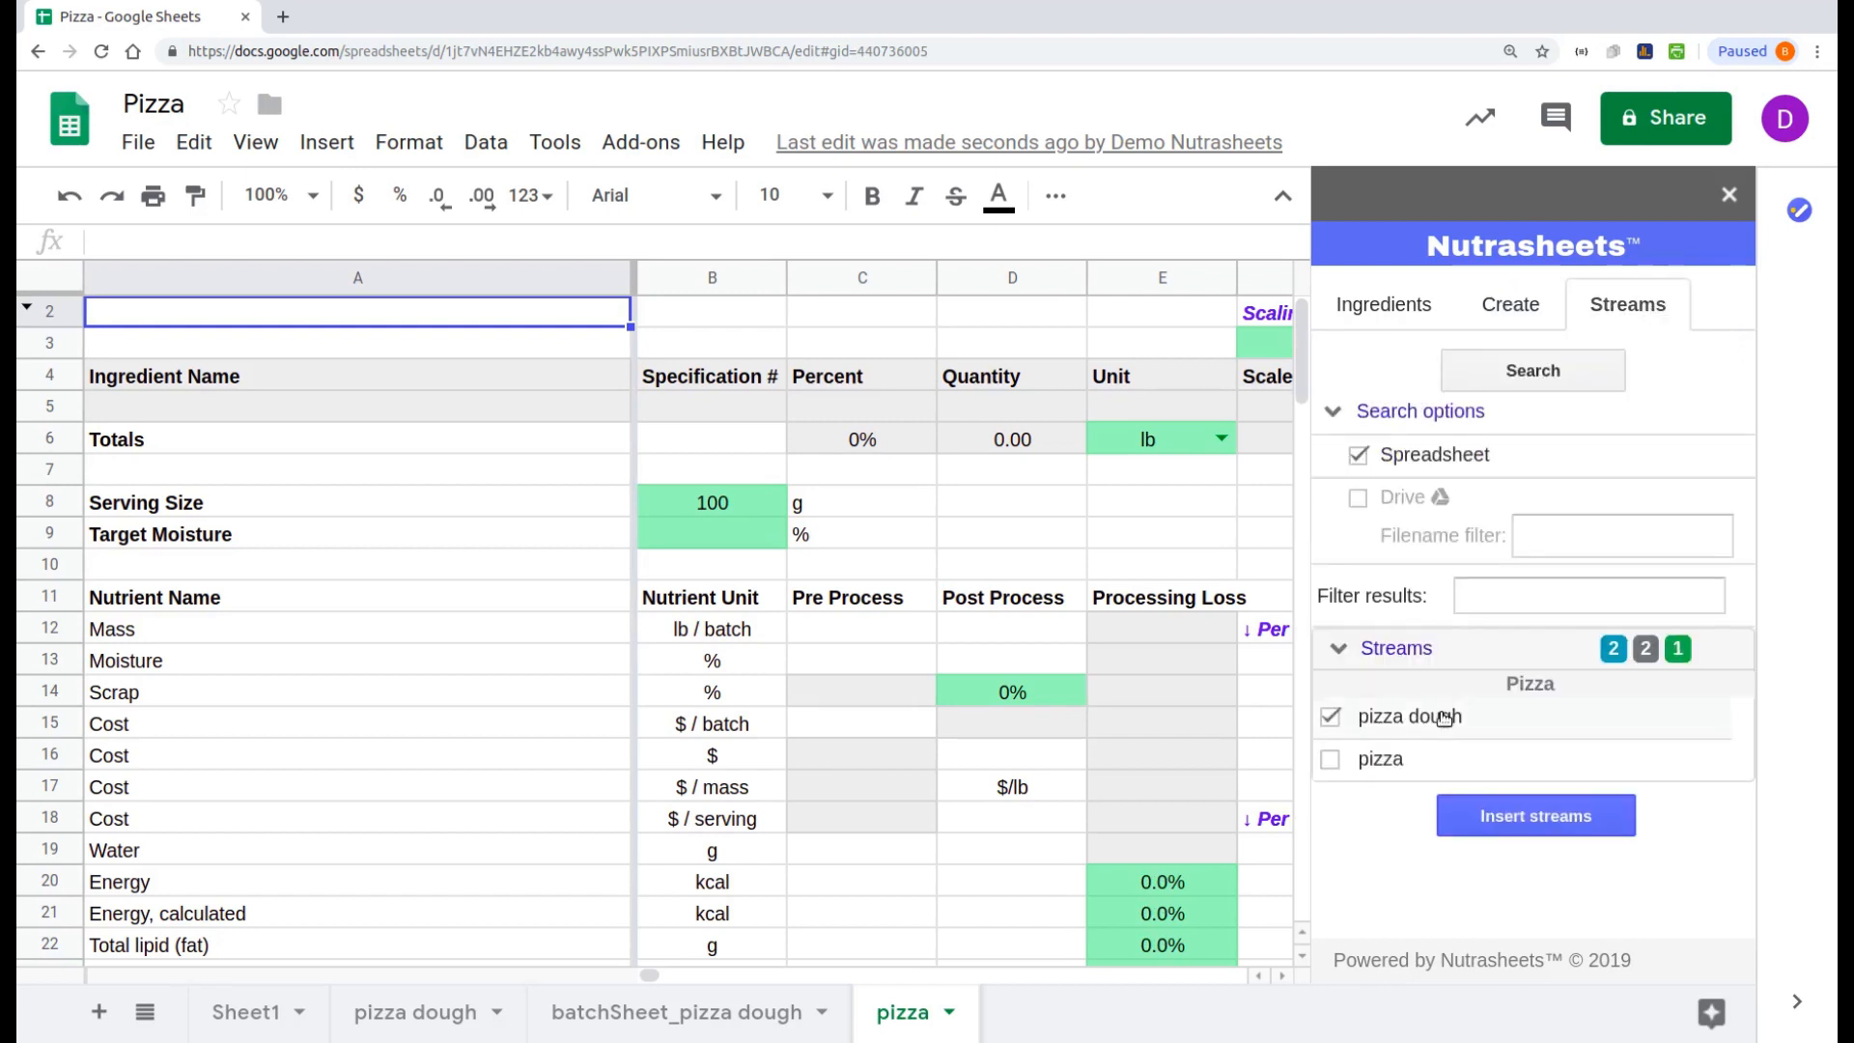
pyautogui.click(1499, 809)
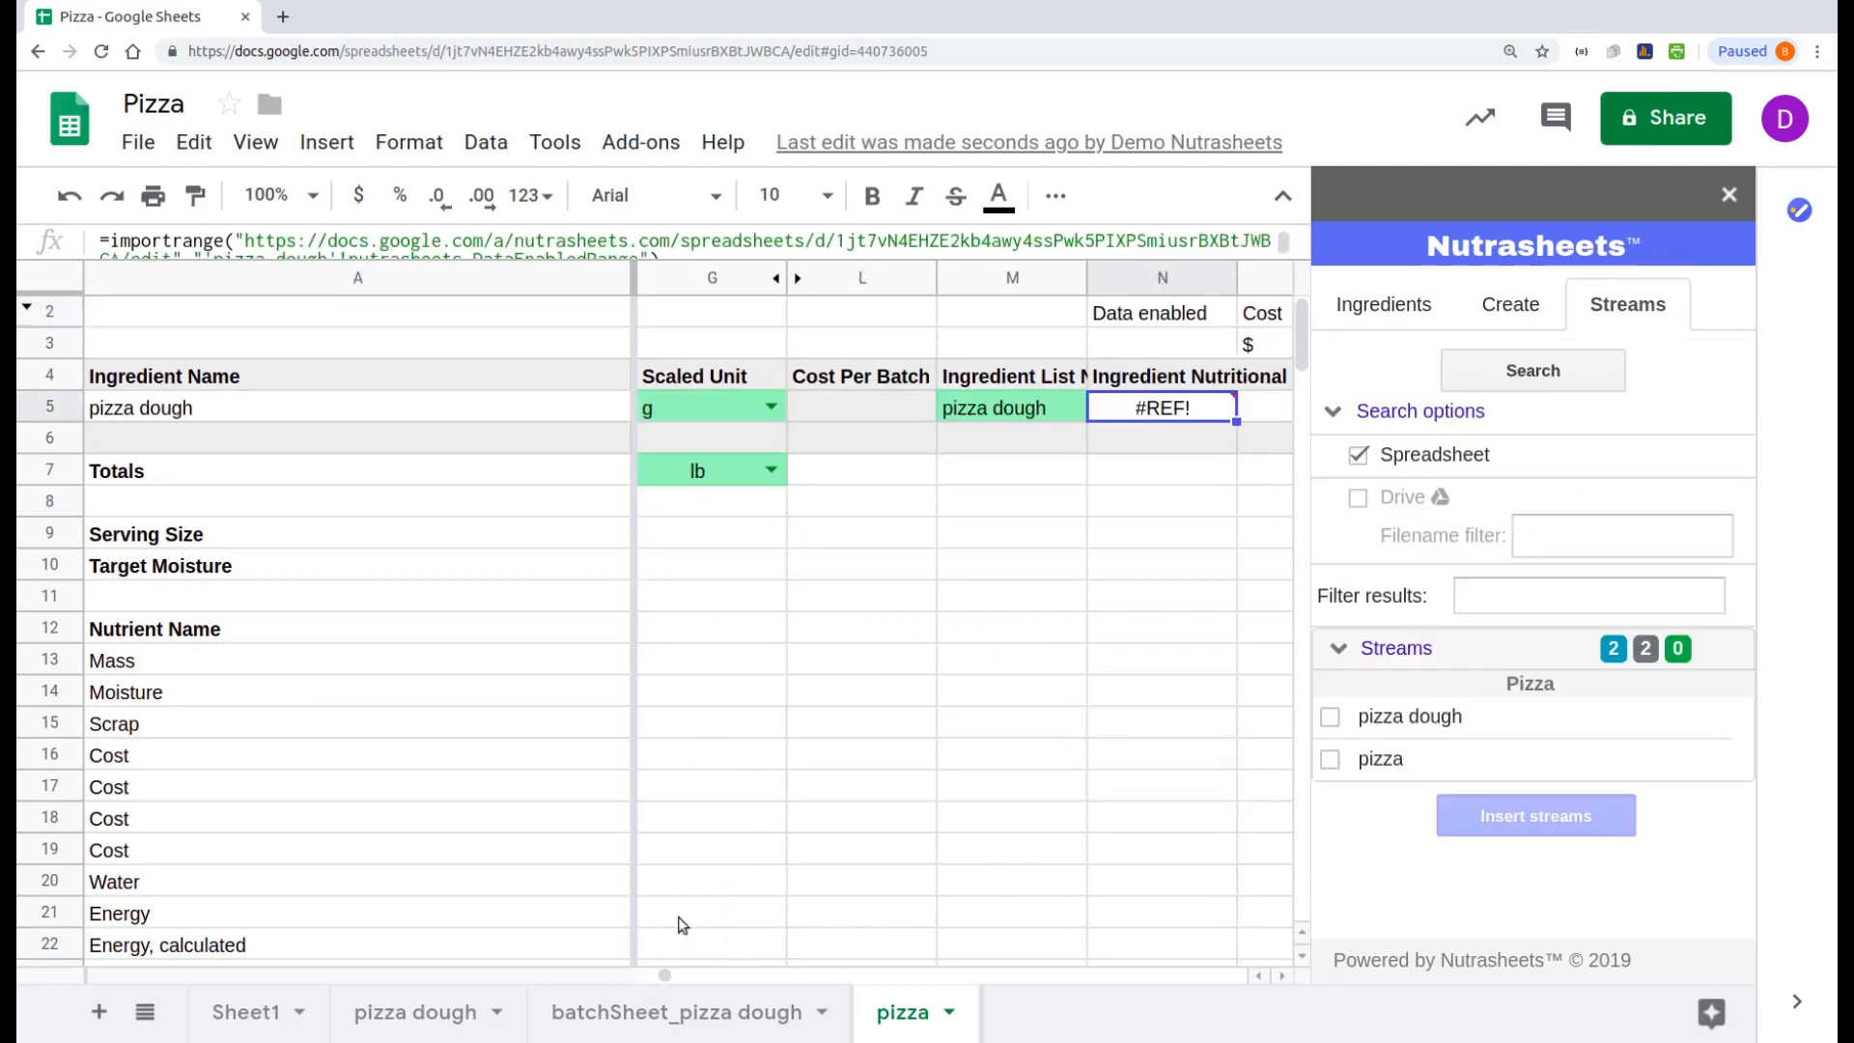
pyautogui.moveTo(1143, 405)
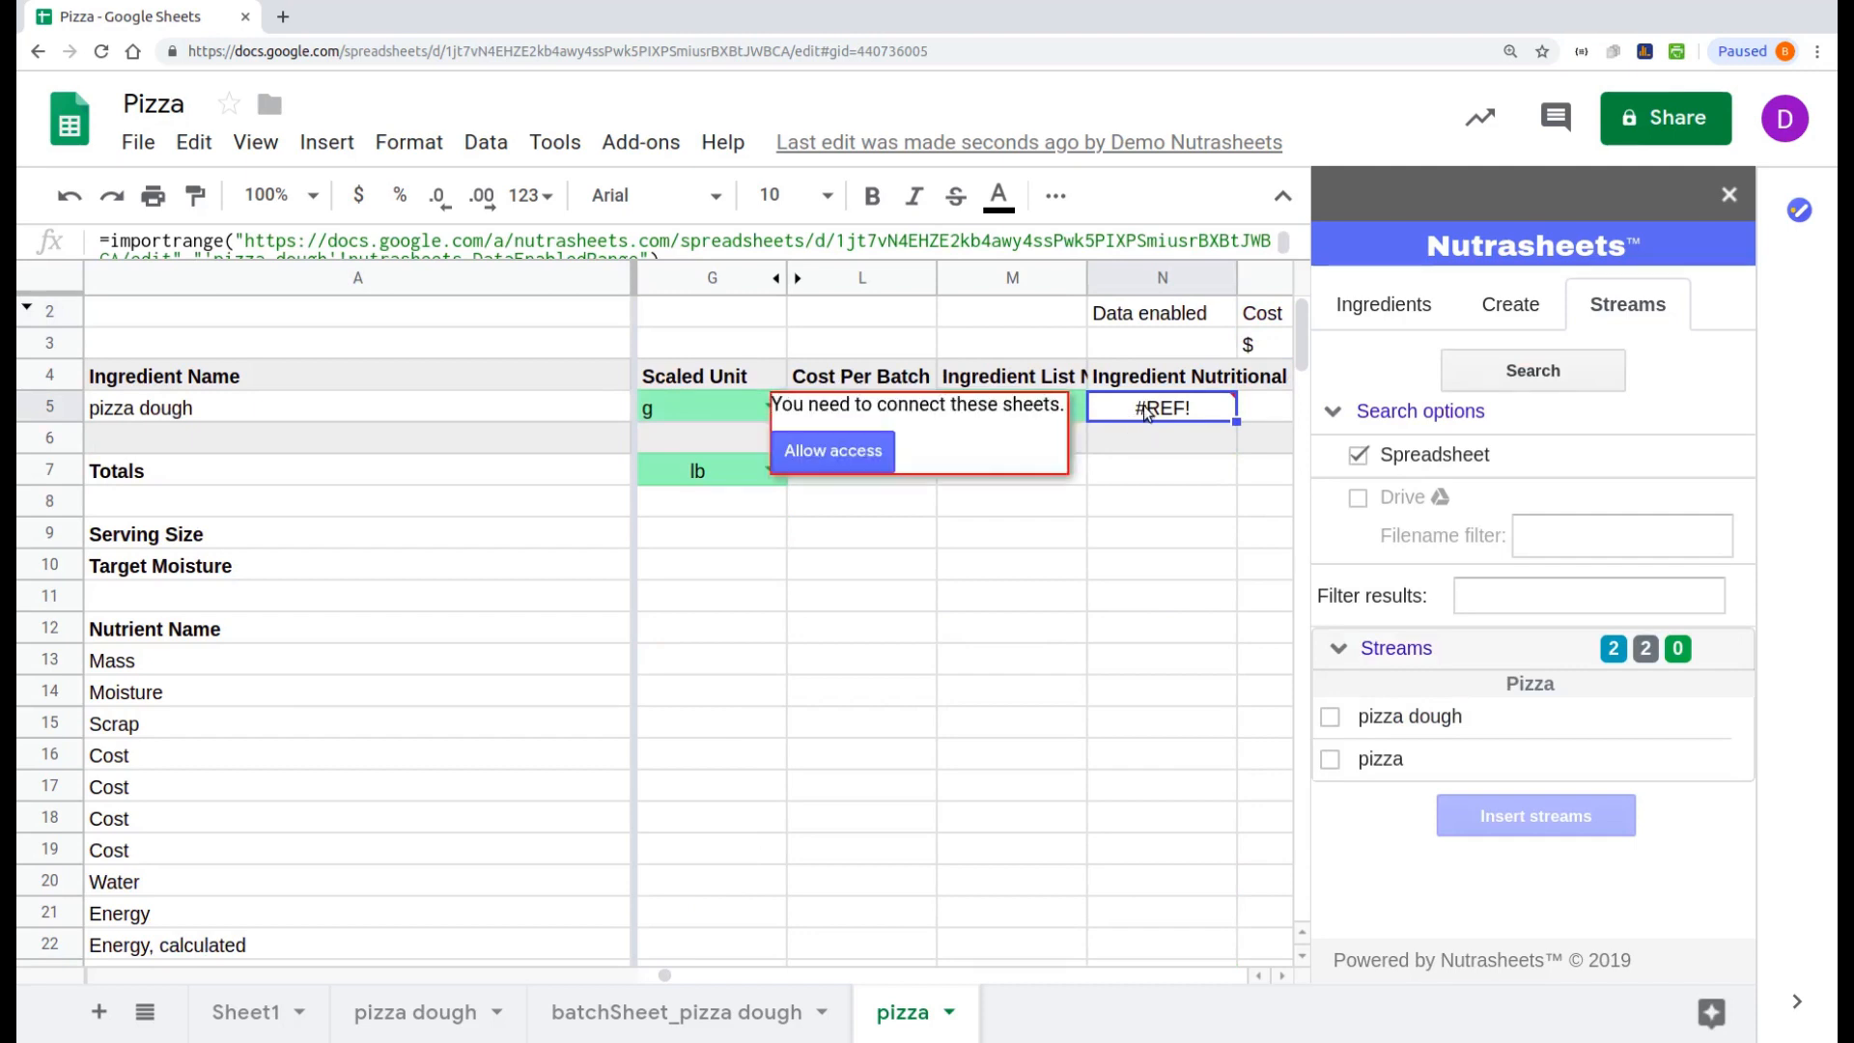
pyautogui.click(867, 459)
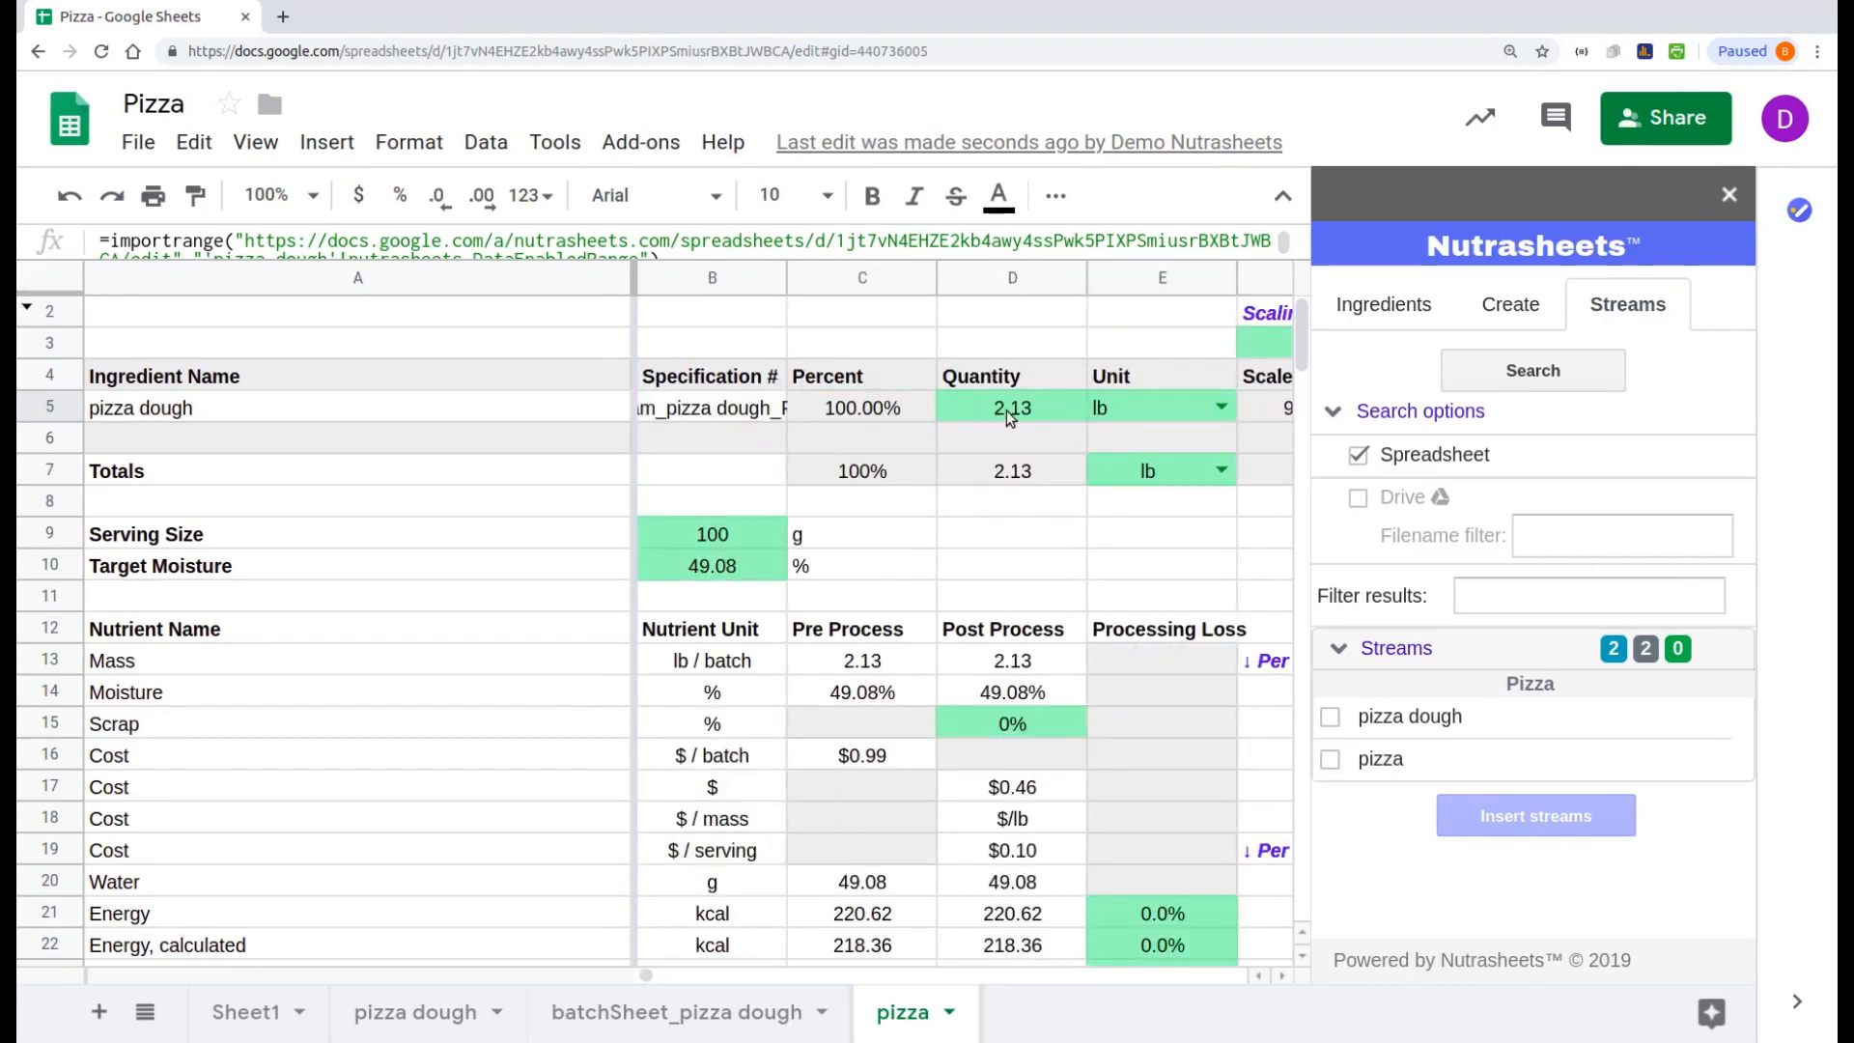
# Step: Halve the pizza dough quantity by adding a division by 2 to its formula
pyautogui.click(1006, 409)
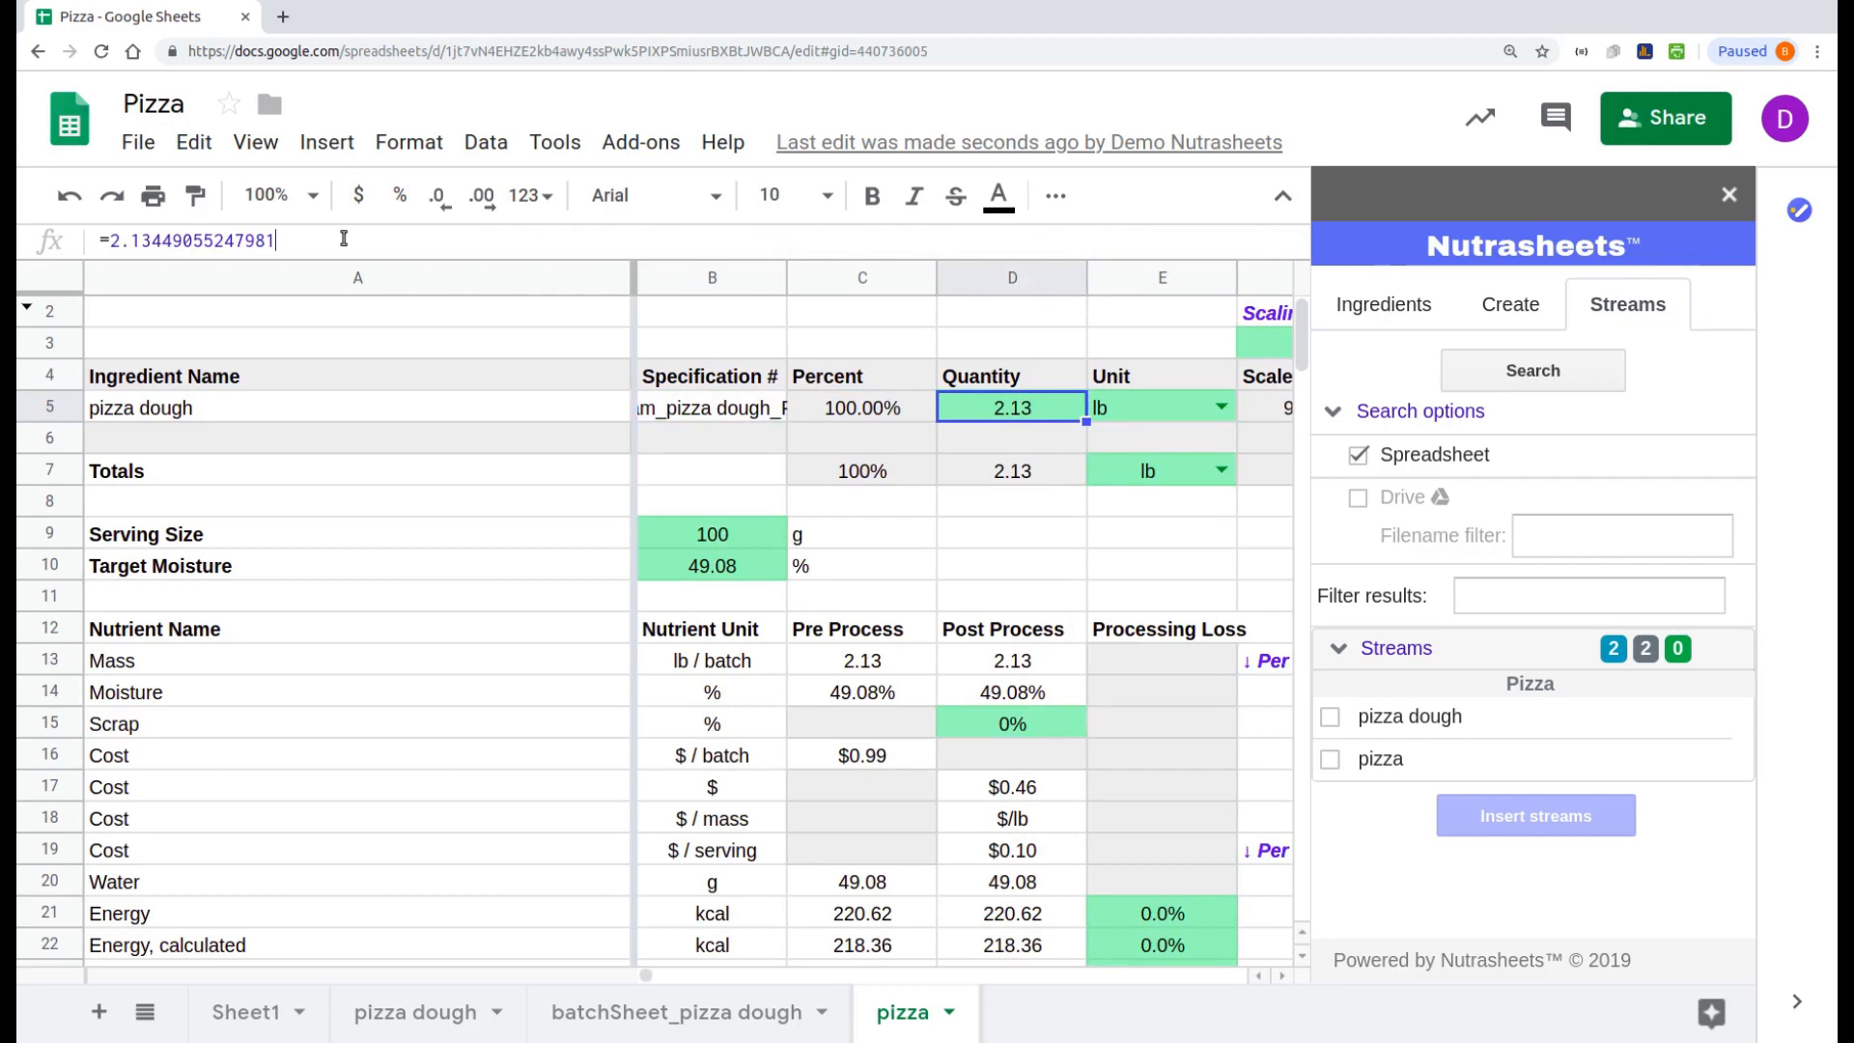
pyautogui.write('-')
pyautogui.press('BackSpace')
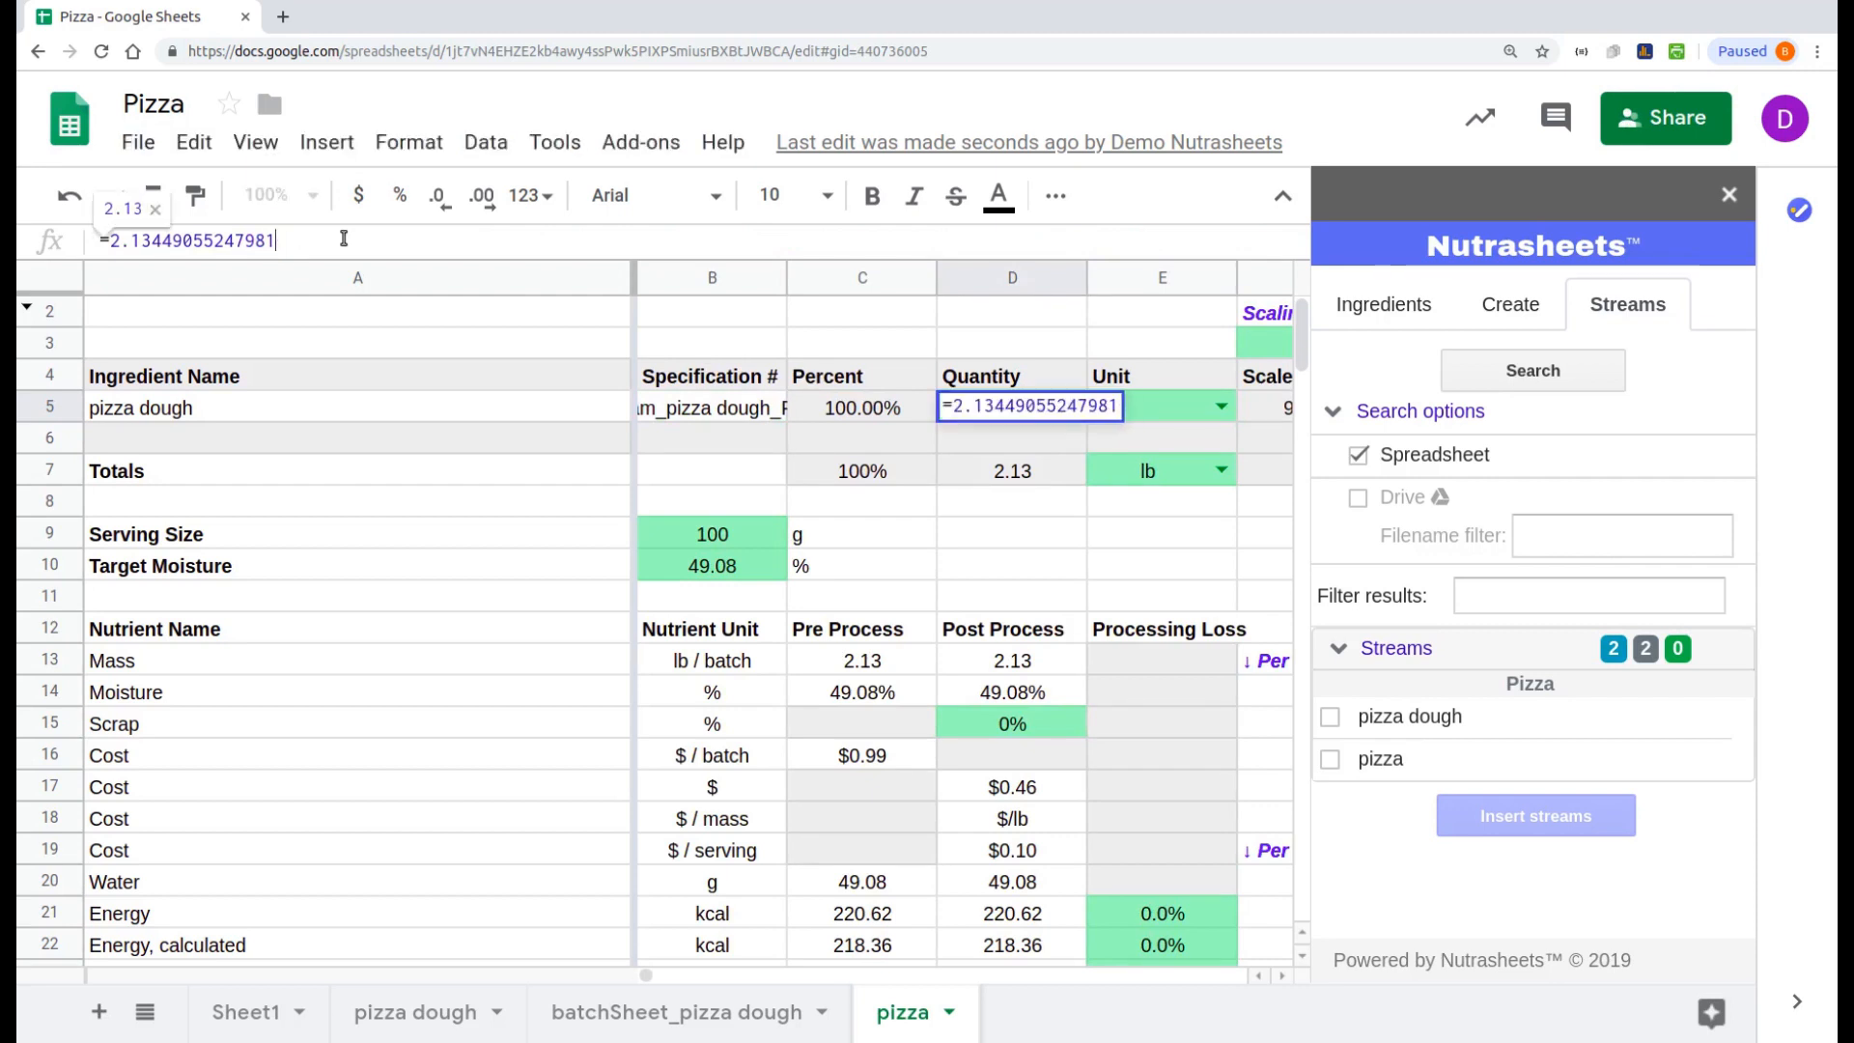
pyautogui.write('/2')
pyautogui.press('Return')
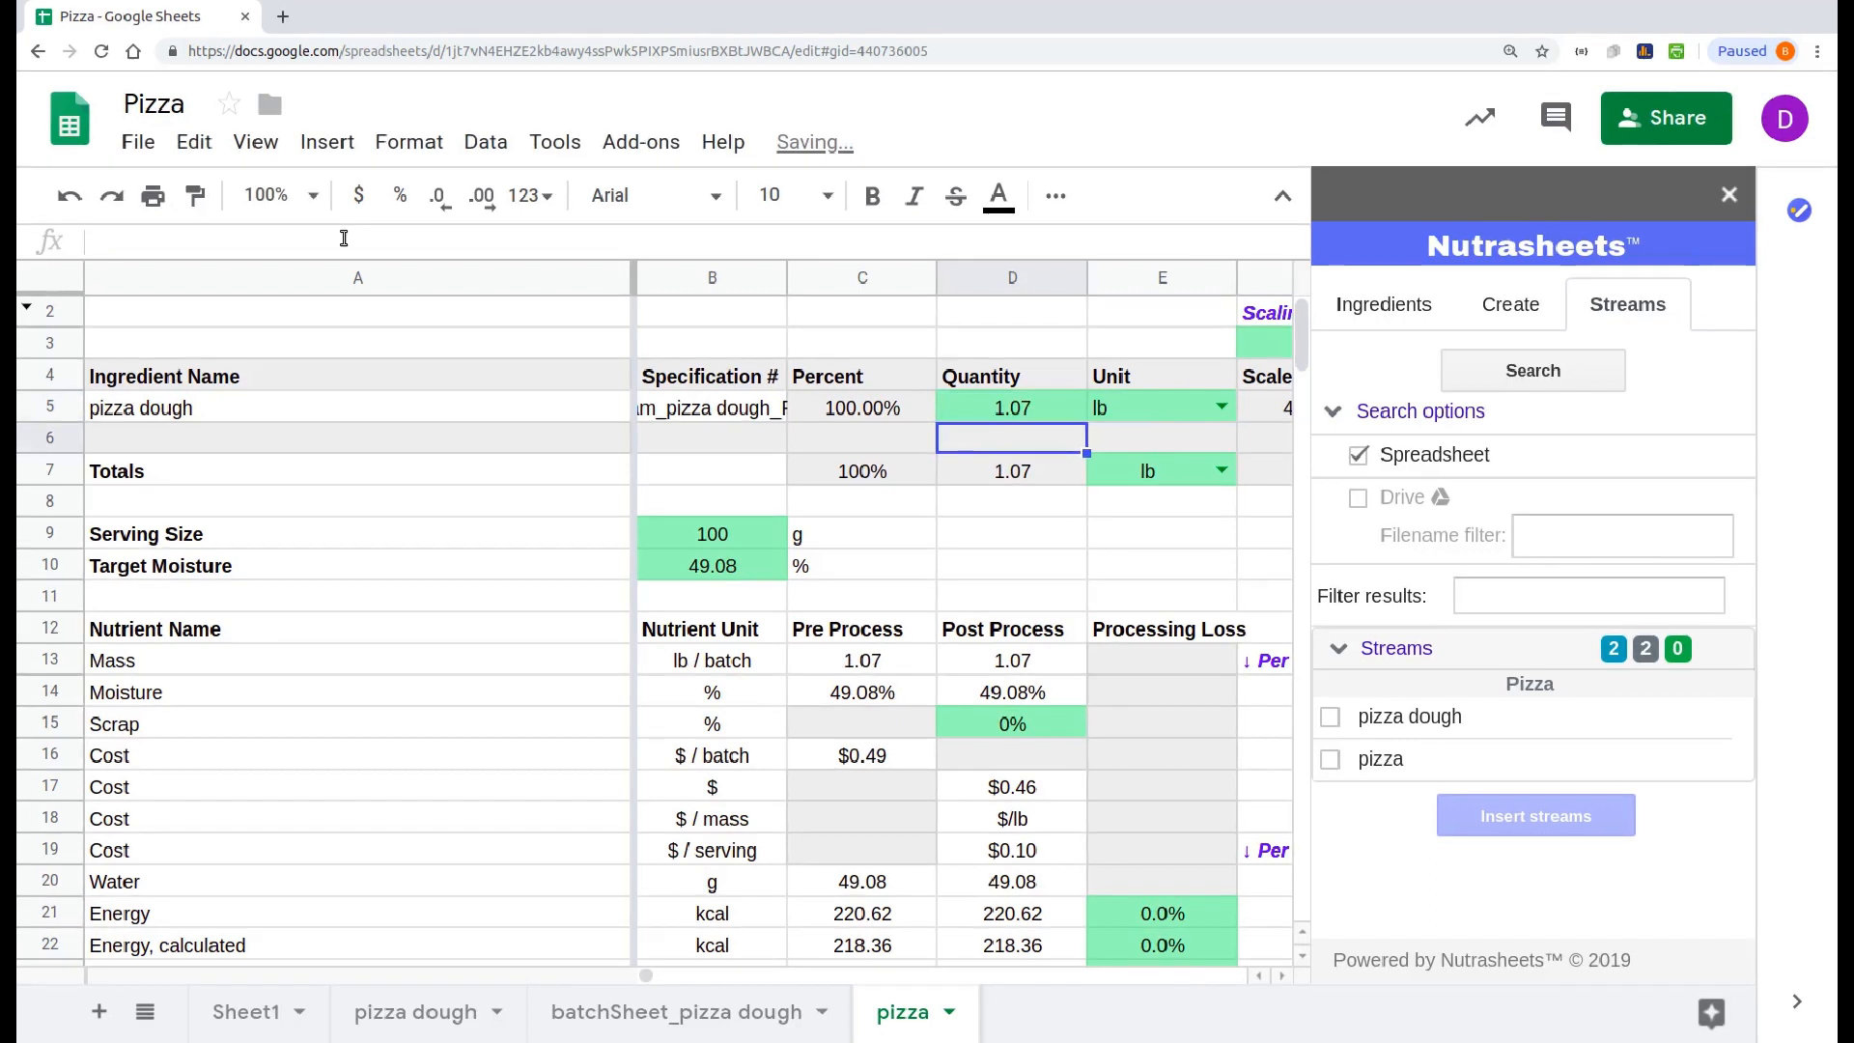
# Step: Add the process step "roll into a thin sheet" below the pizza dough ingredient
pyautogui.click(1381, 305)
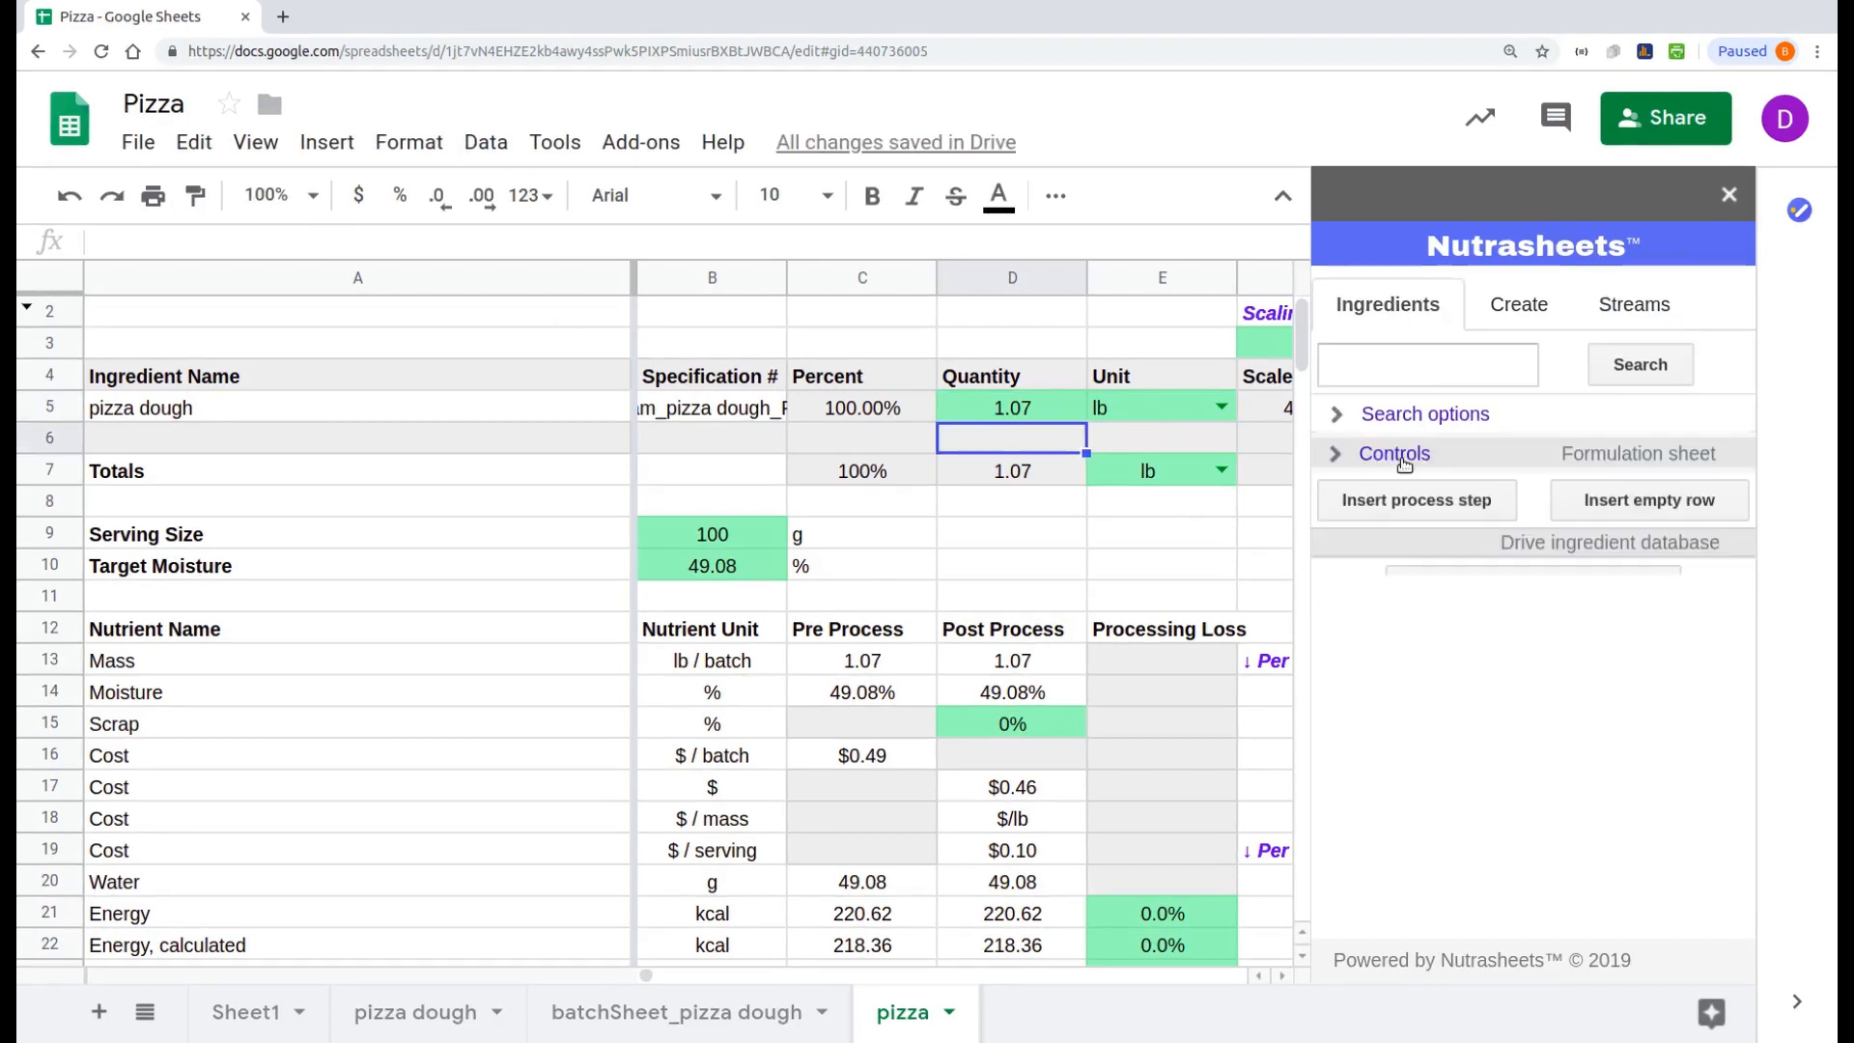
pyautogui.click(1400, 500)
pyautogui.write('roll into a thin sheet')
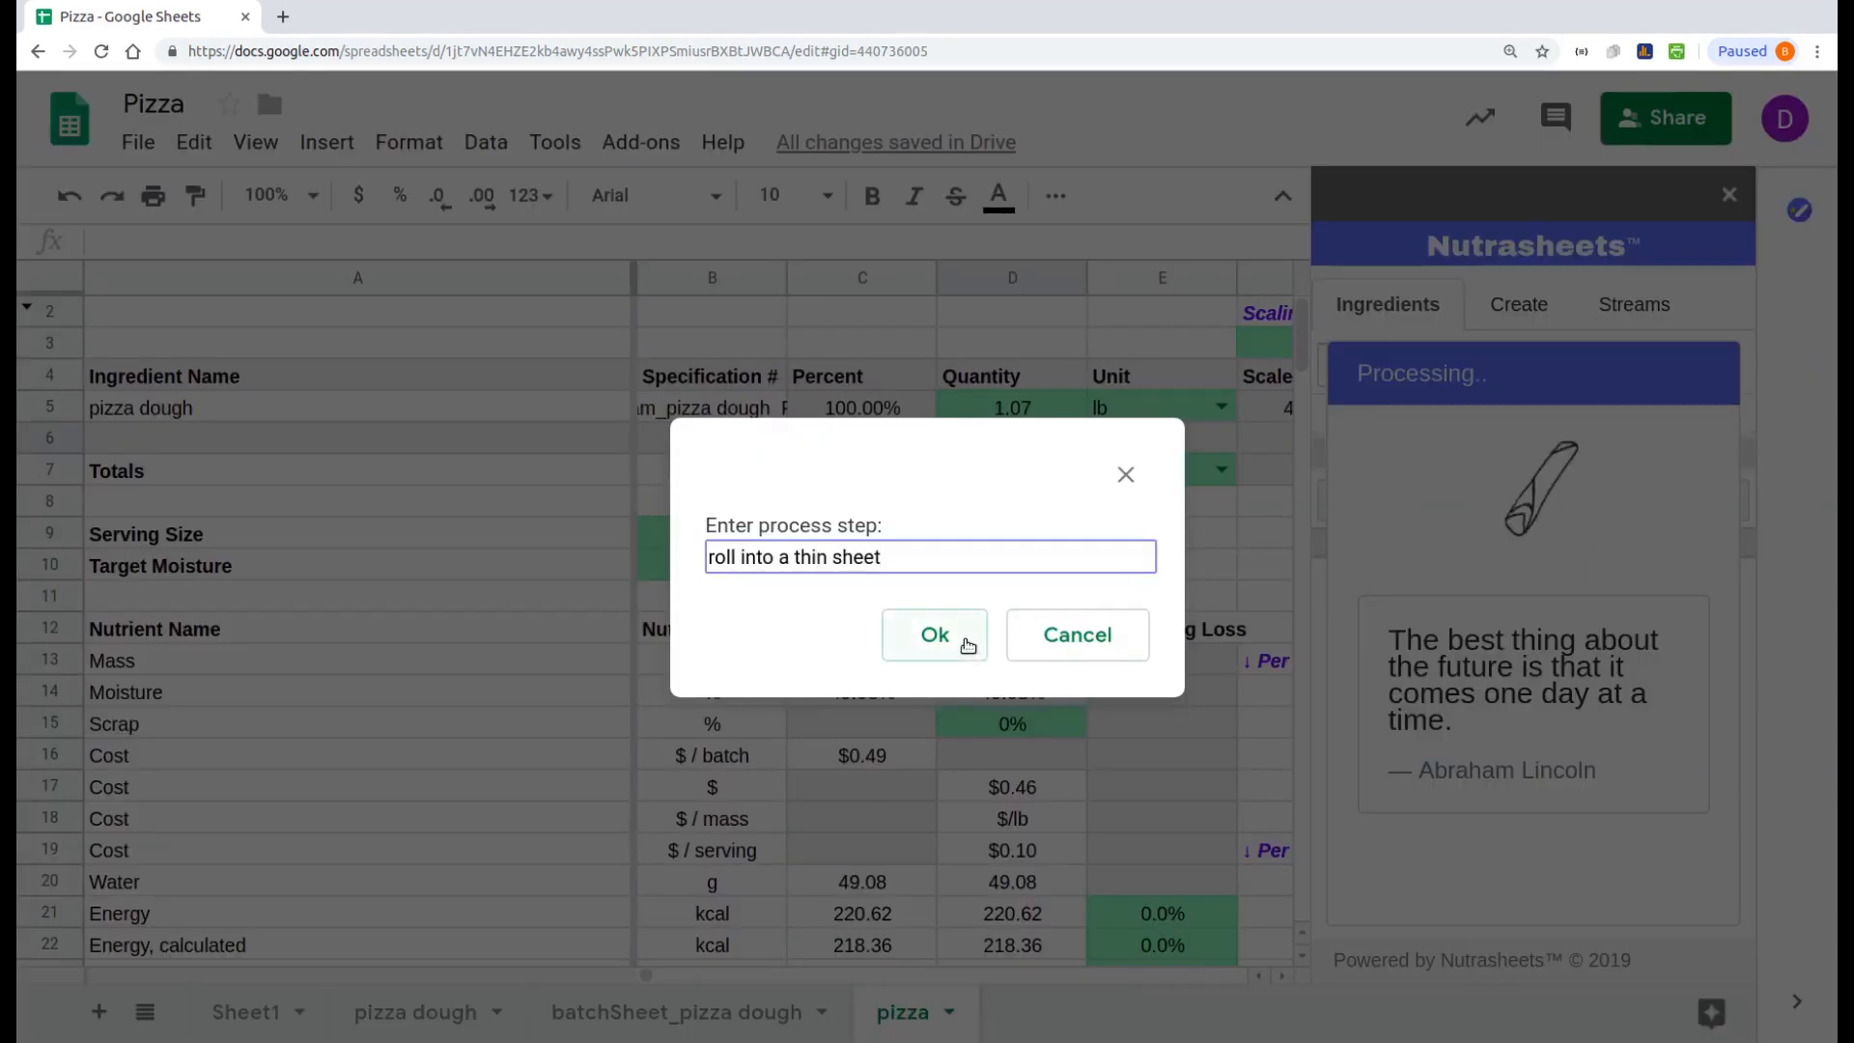
pyautogui.click(966, 645)
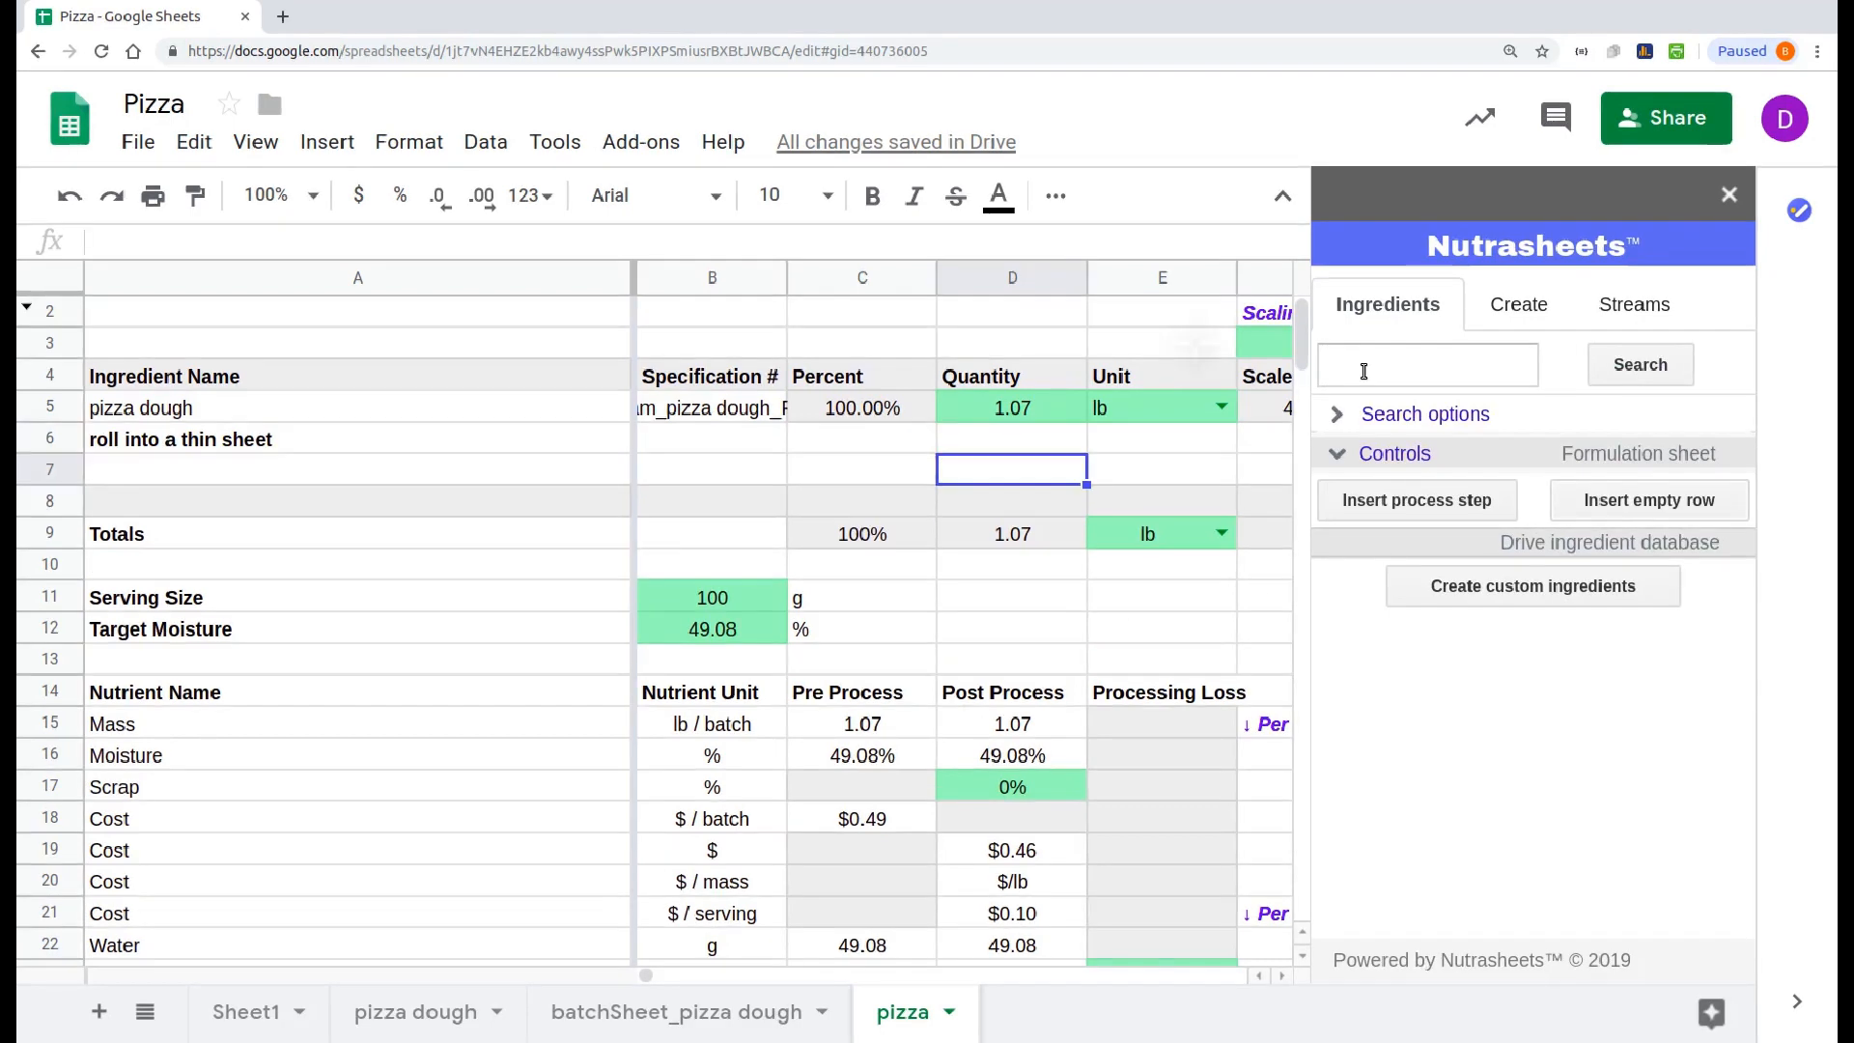
# Step: Find "pizza sauce" and add the canned, ready-to-serve USDA pizza sauce to a newly created Drive ingredient database, keeping the suggested name and specification
pyautogui.click(1363, 372)
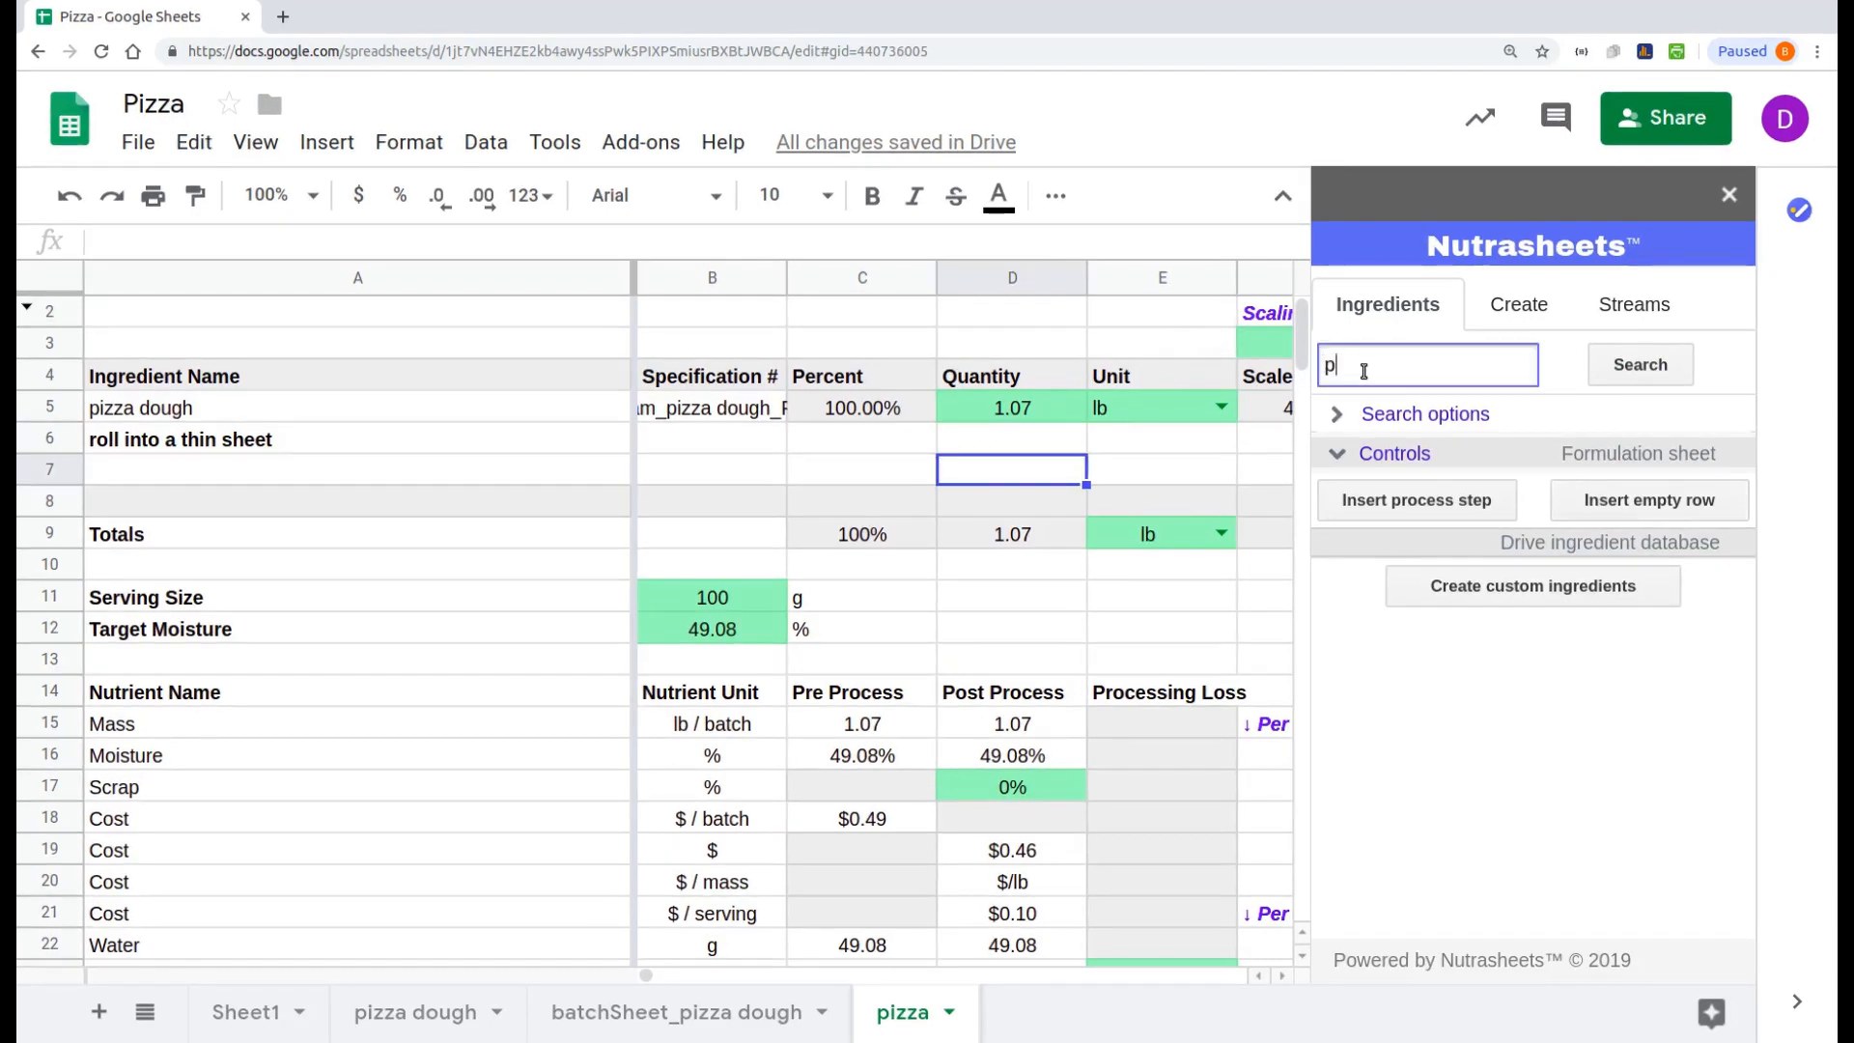
pyautogui.write('pizza sauce')
pyautogui.press('Return')
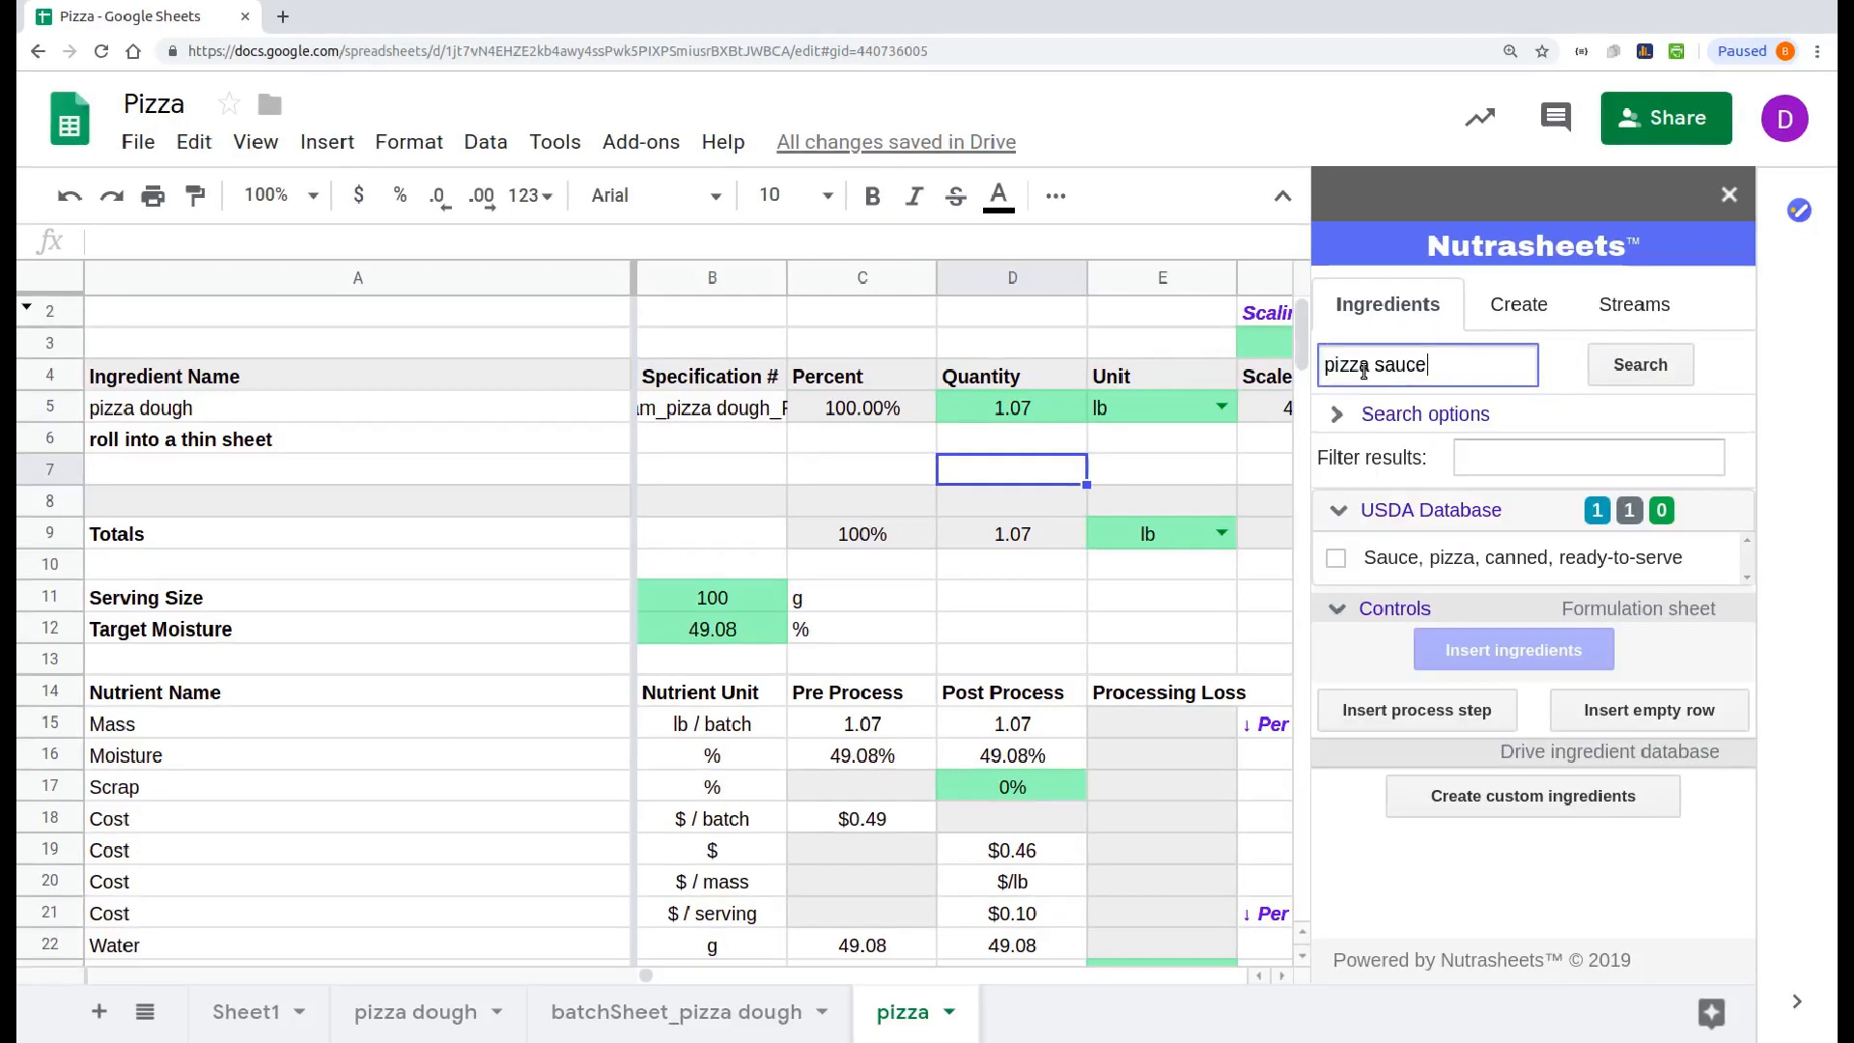
pyautogui.click(1366, 562)
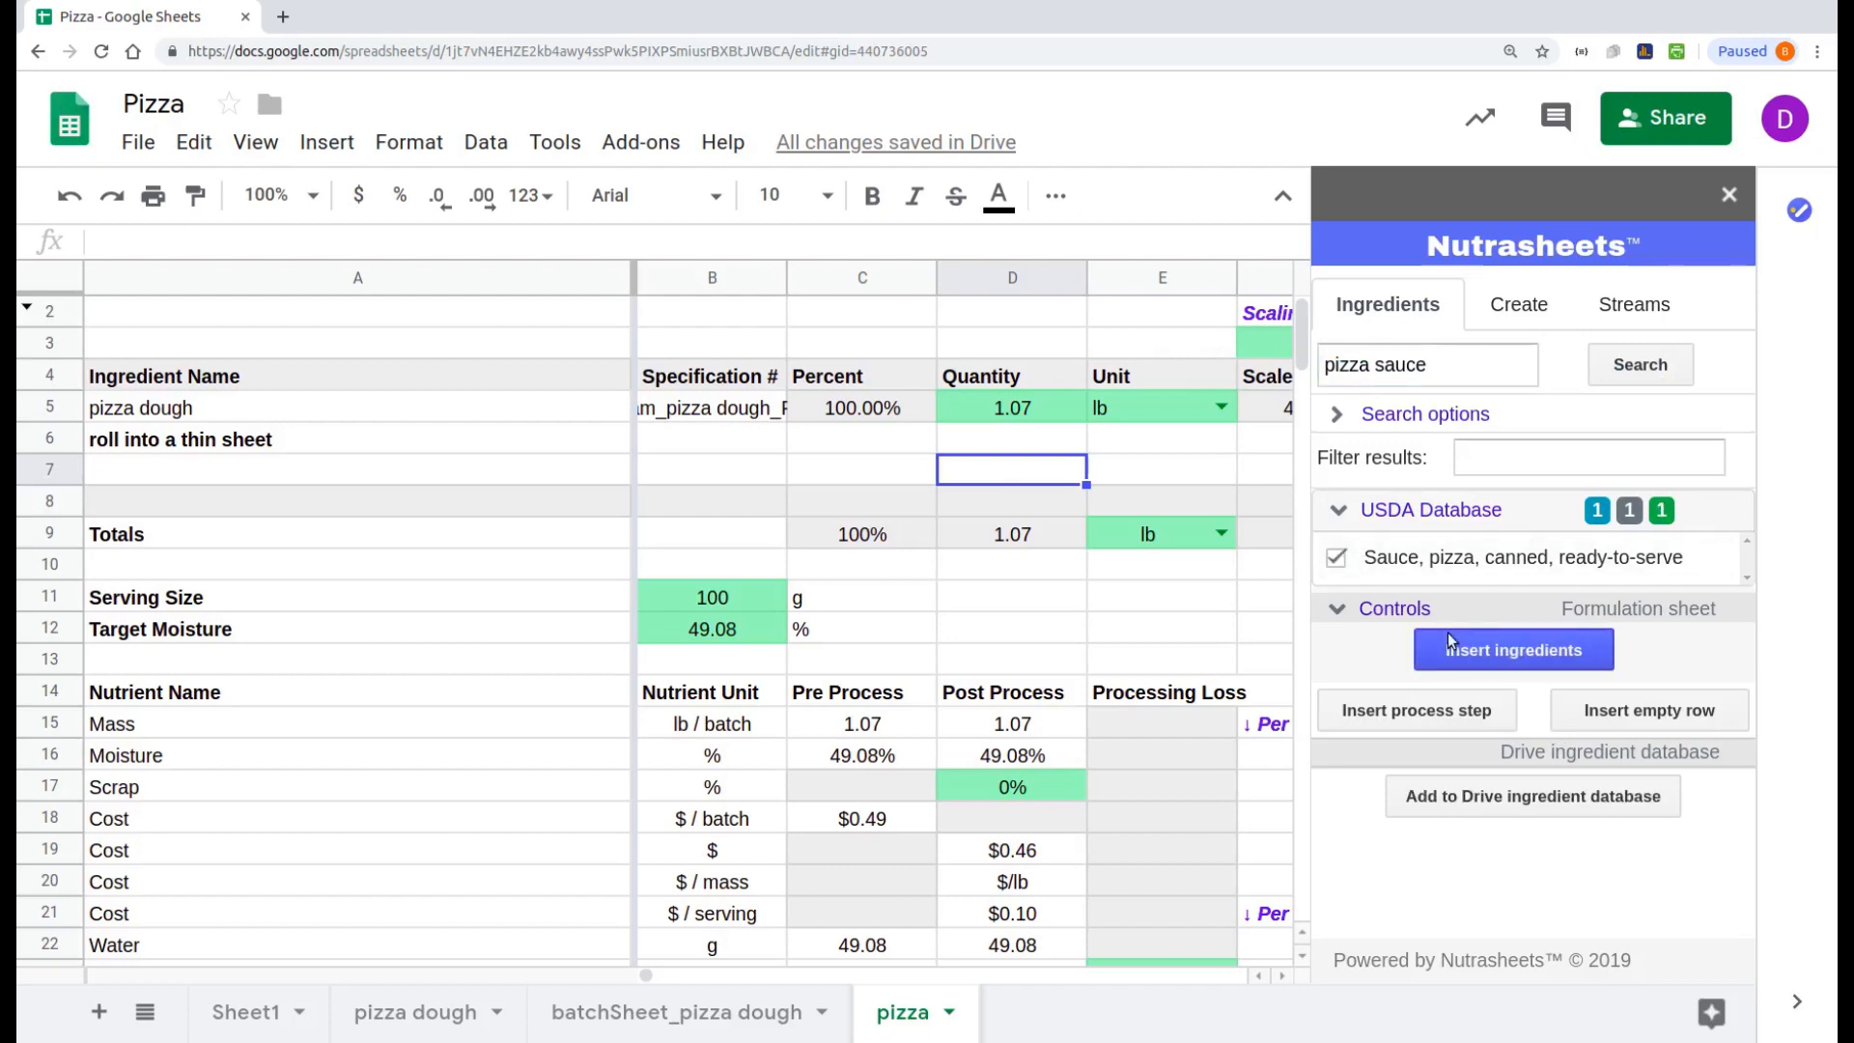
pyautogui.click(1472, 802)
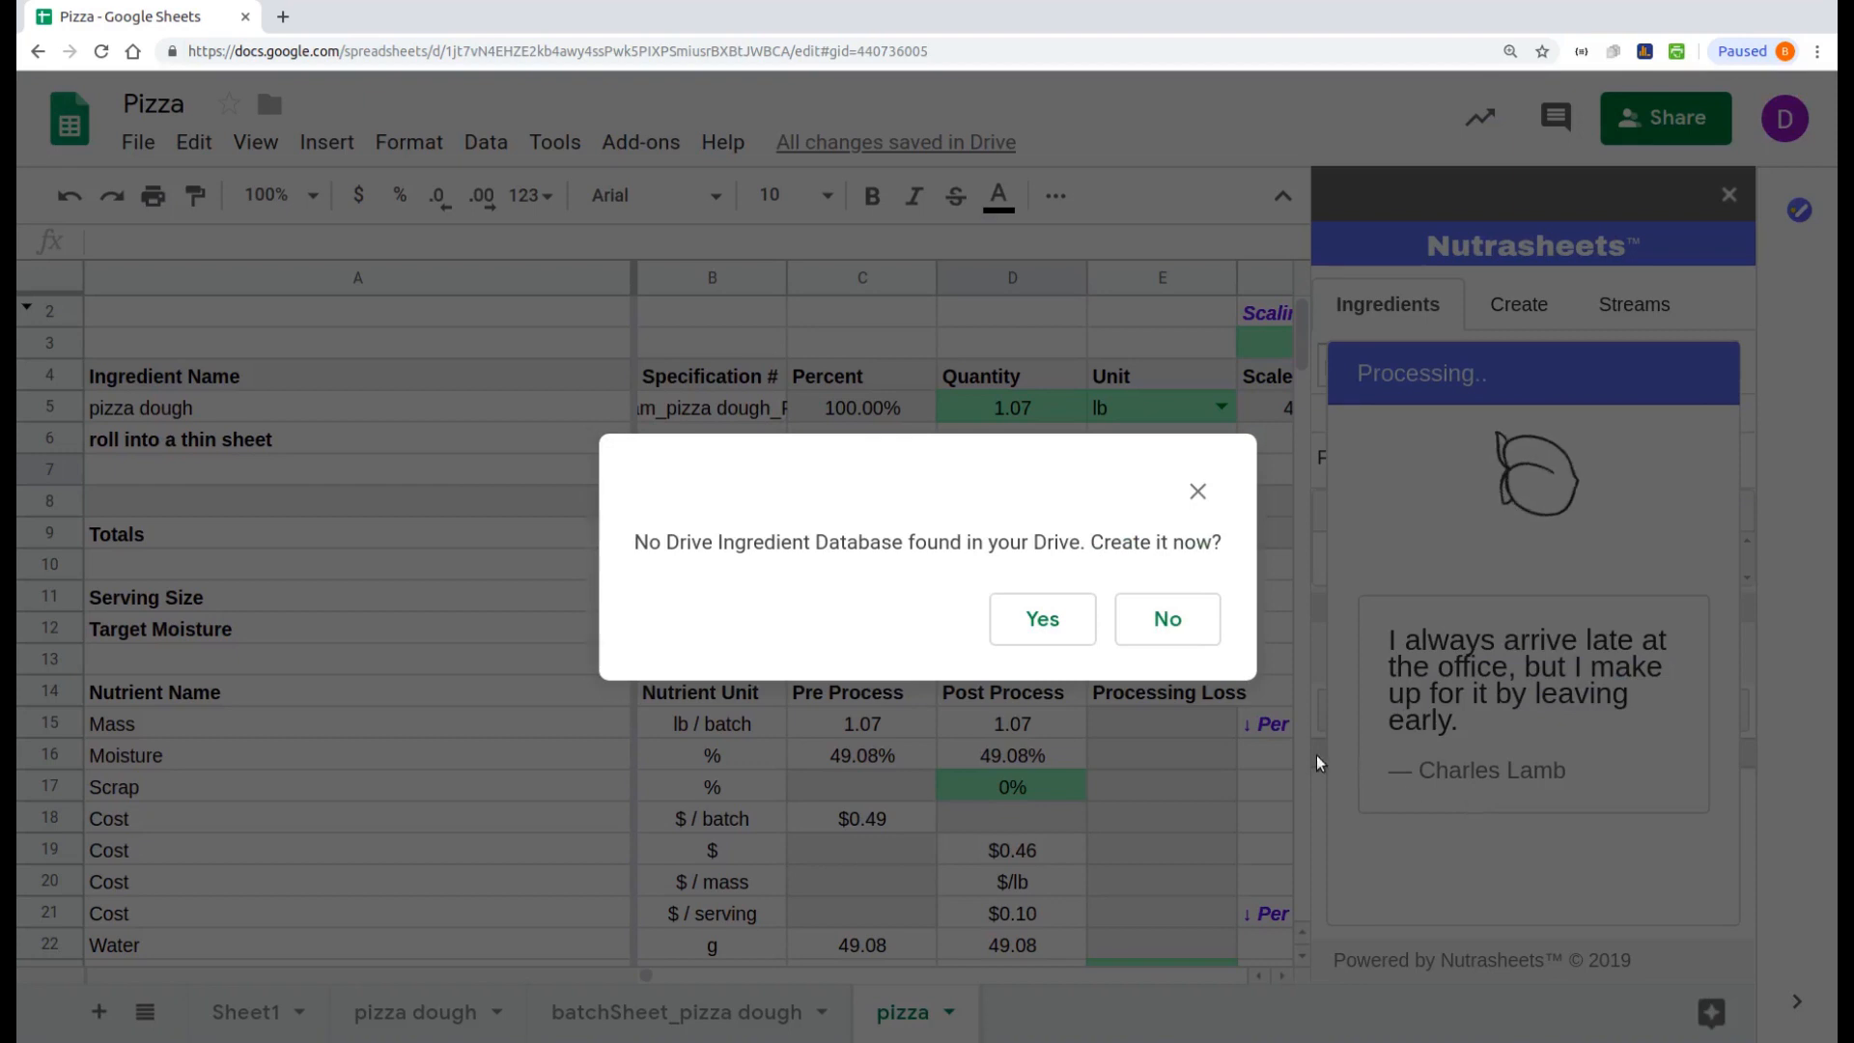
pyautogui.click(1045, 630)
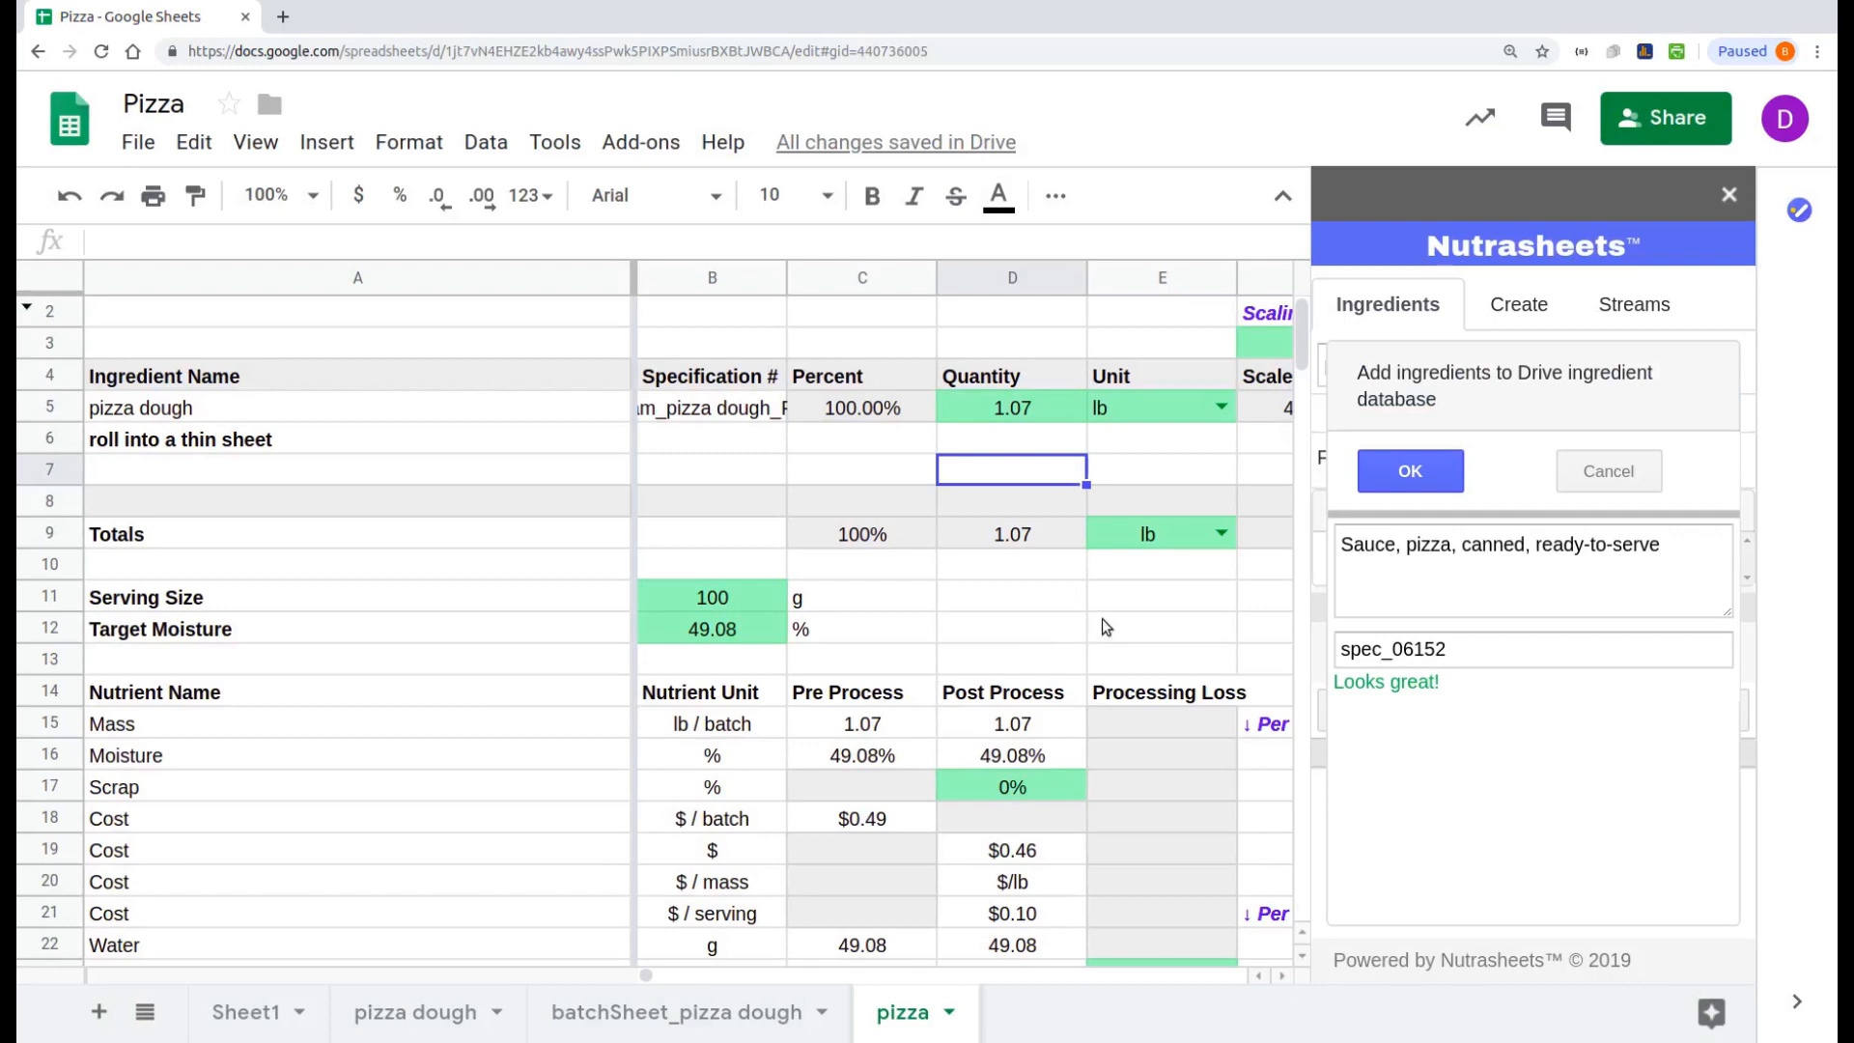
pyautogui.click(1380, 478)
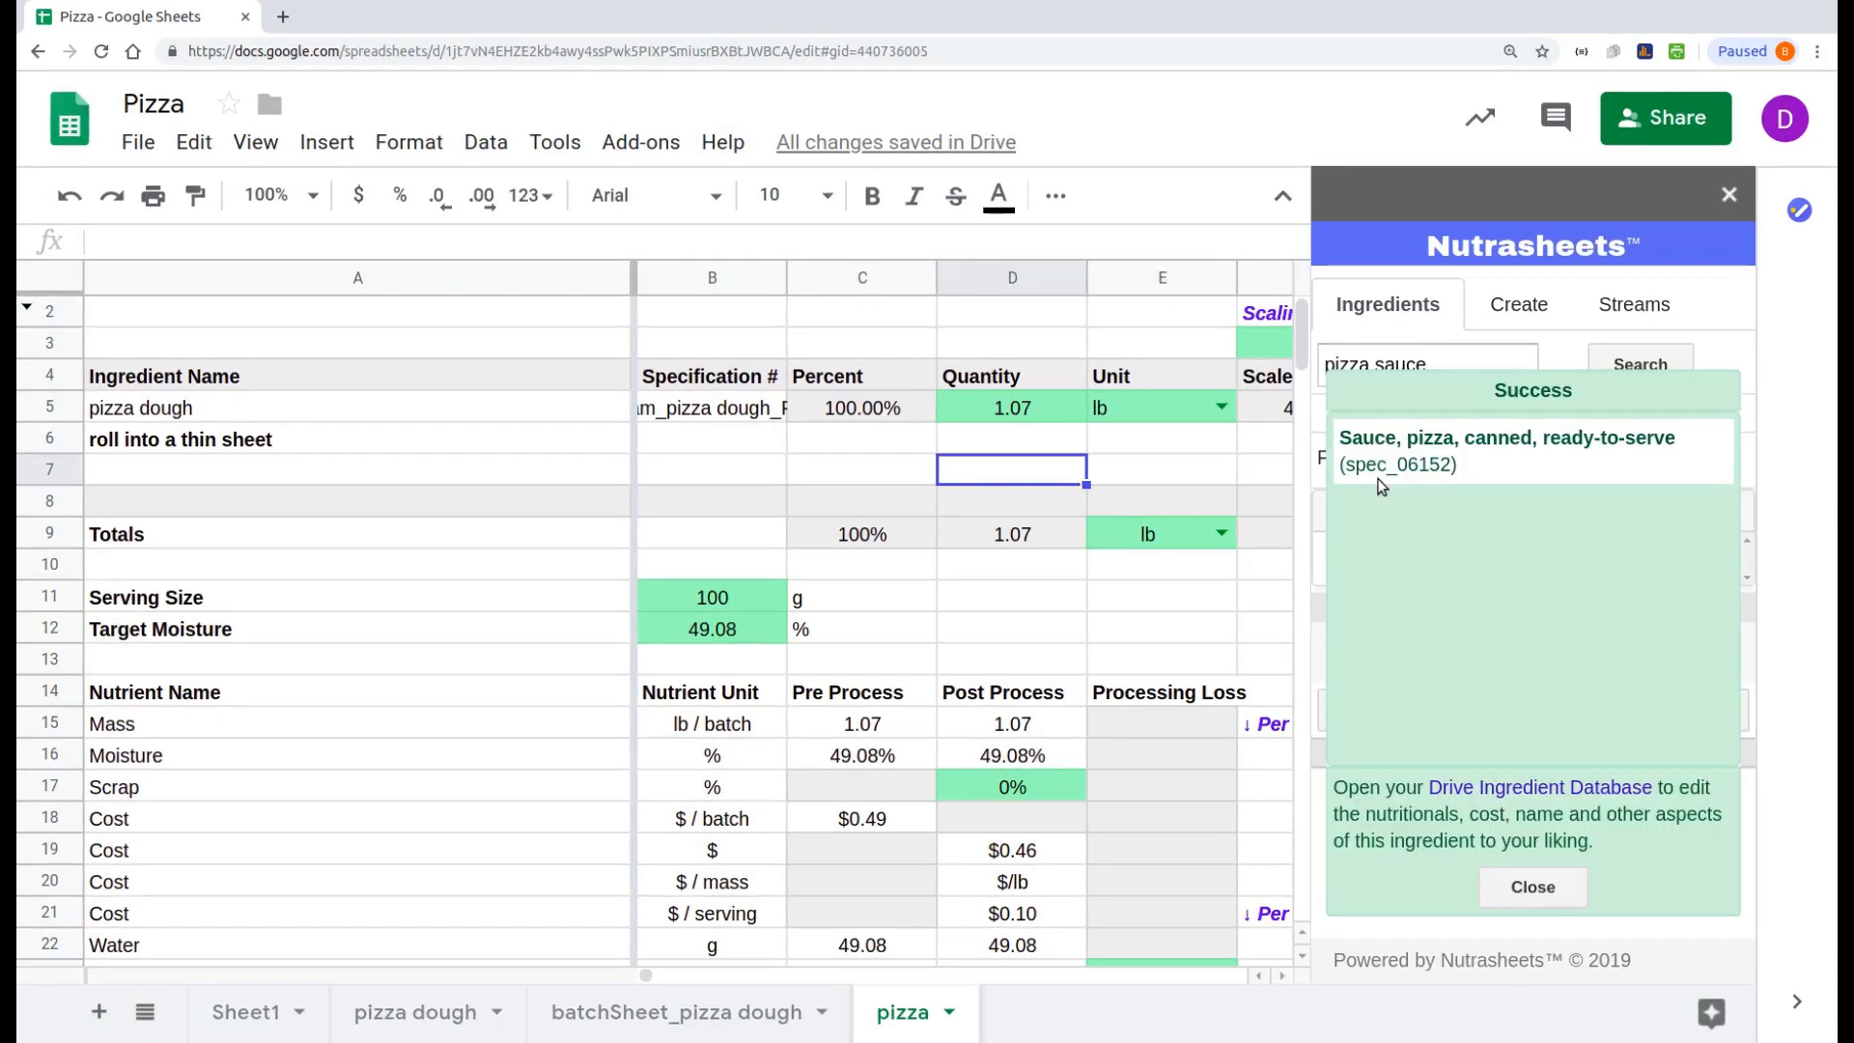
# Step: Open the Drive Ingredient Database and set the pizza sauce's cost to $1.50 per pound
pyautogui.click(1474, 787)
pyautogui.click(908, 419)
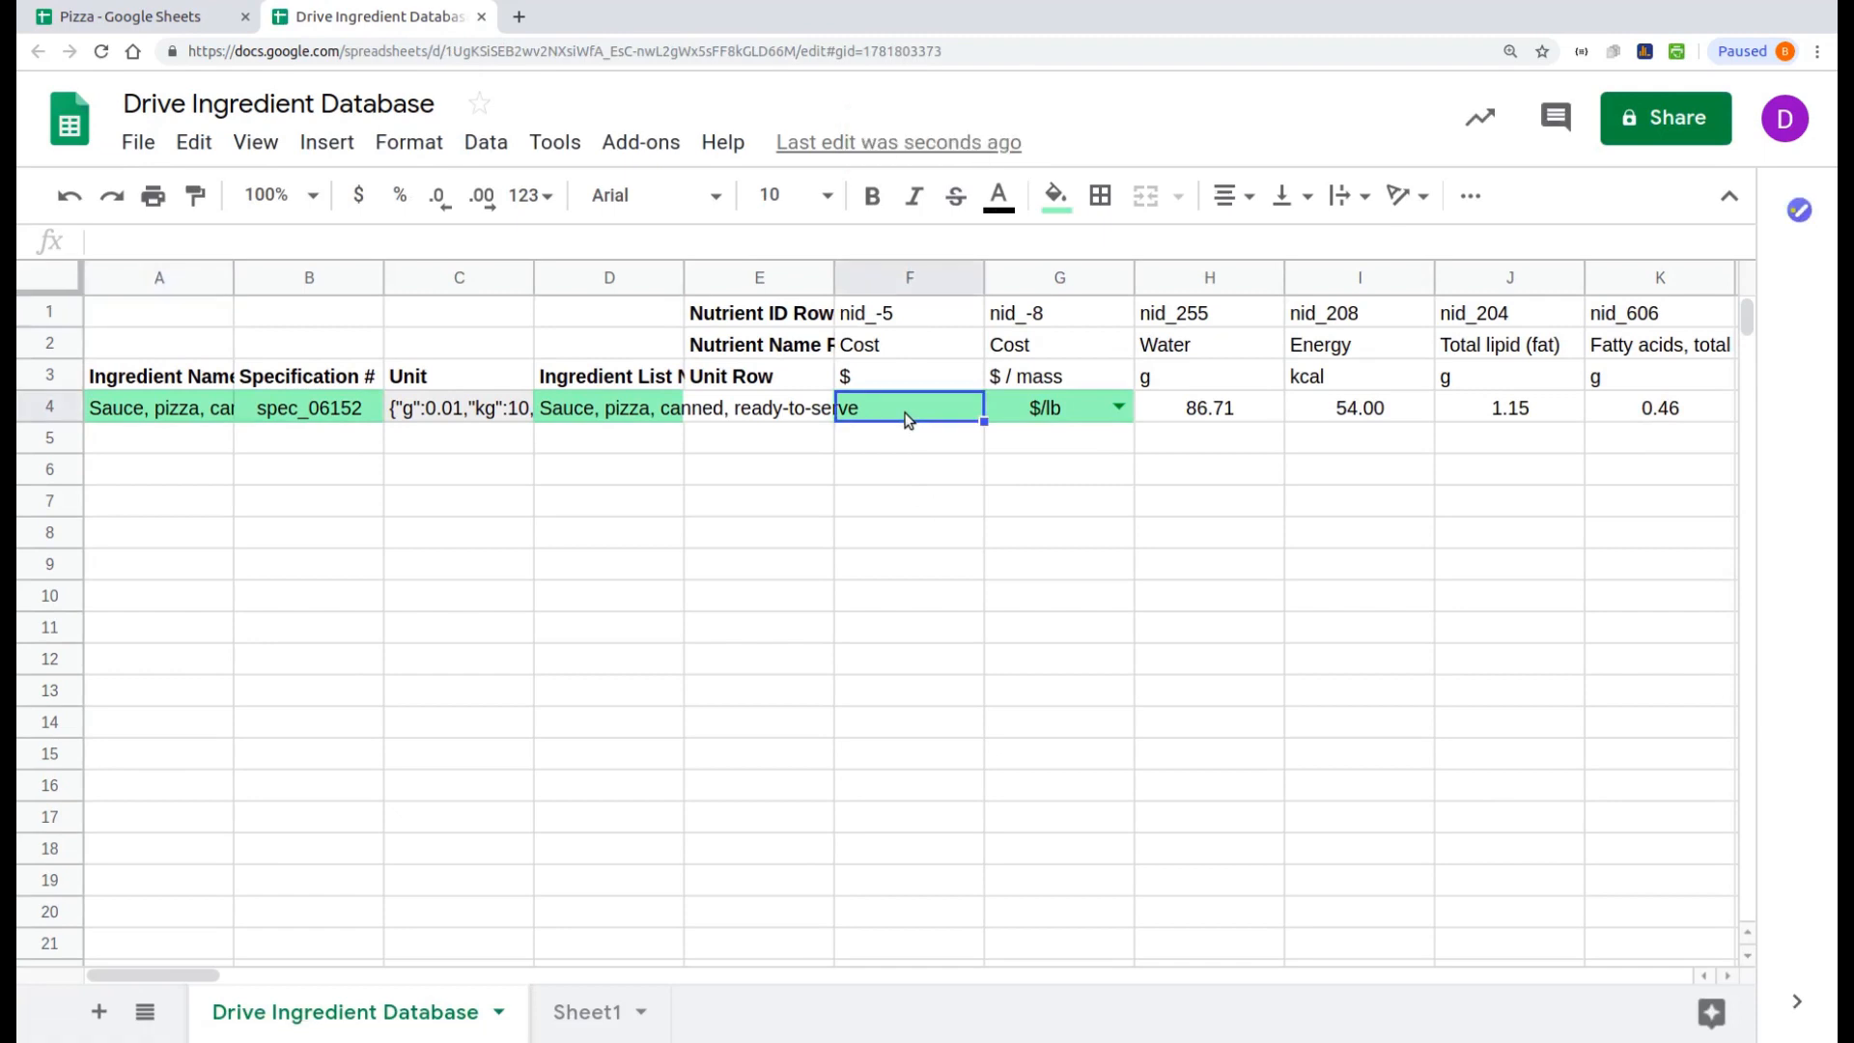
pyautogui.write('1.50')
pyautogui.press('Return')
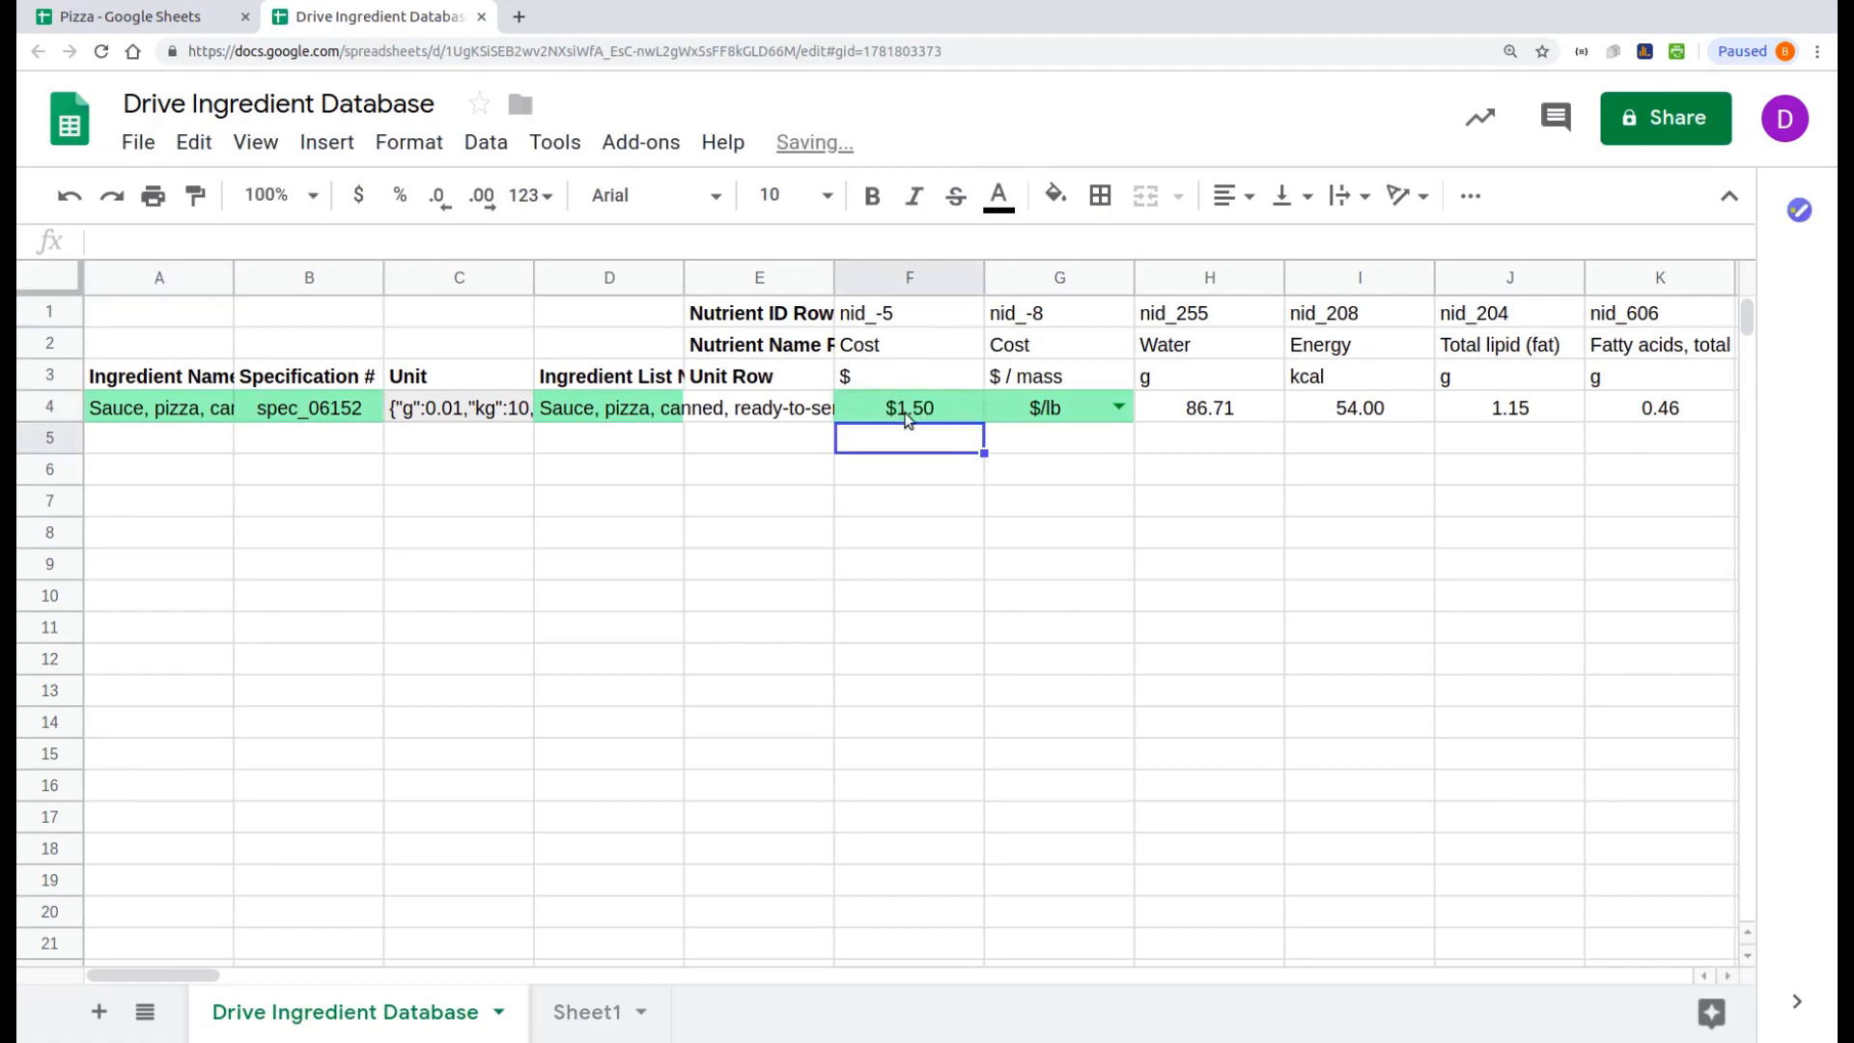
# Step: Return to the Pizza spreadsheet and insert the canned pizza sauce from the Drive ingredient database into the formulation
pyautogui.click(145, 17)
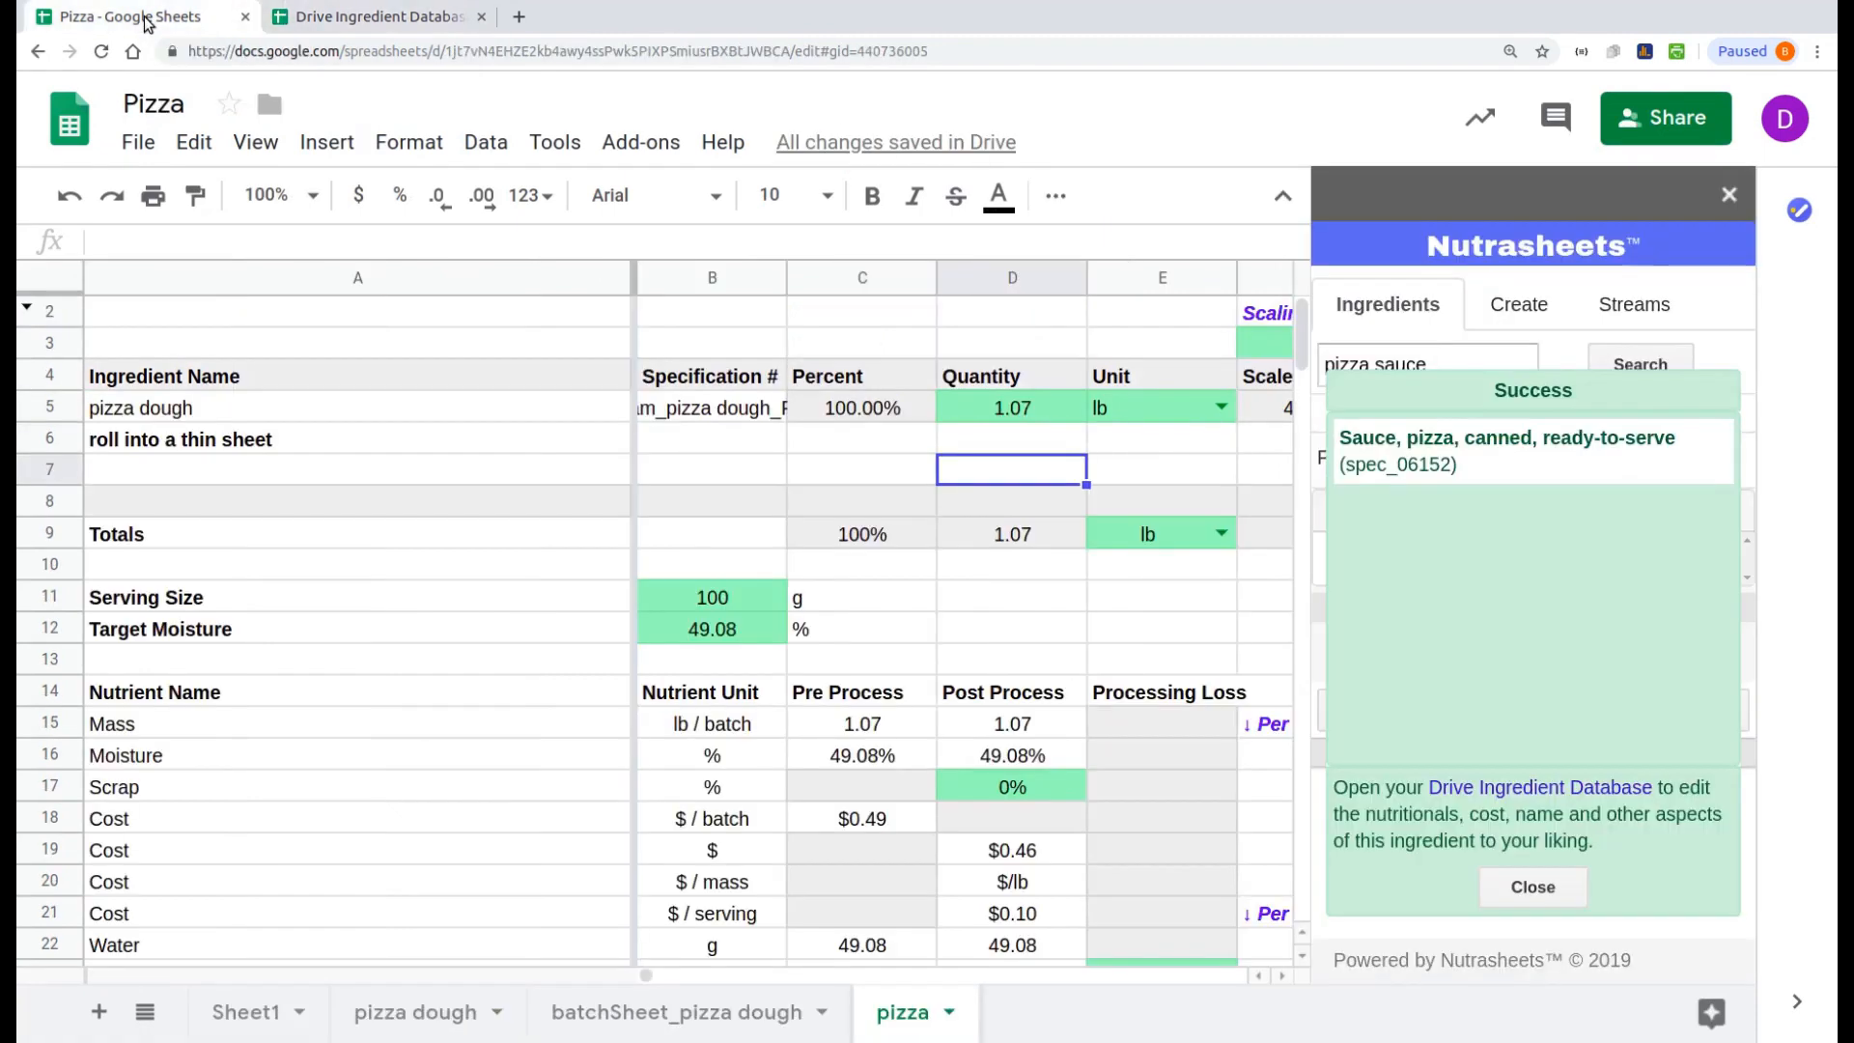
pyautogui.click(1541, 890)
pyautogui.click(1481, 572)
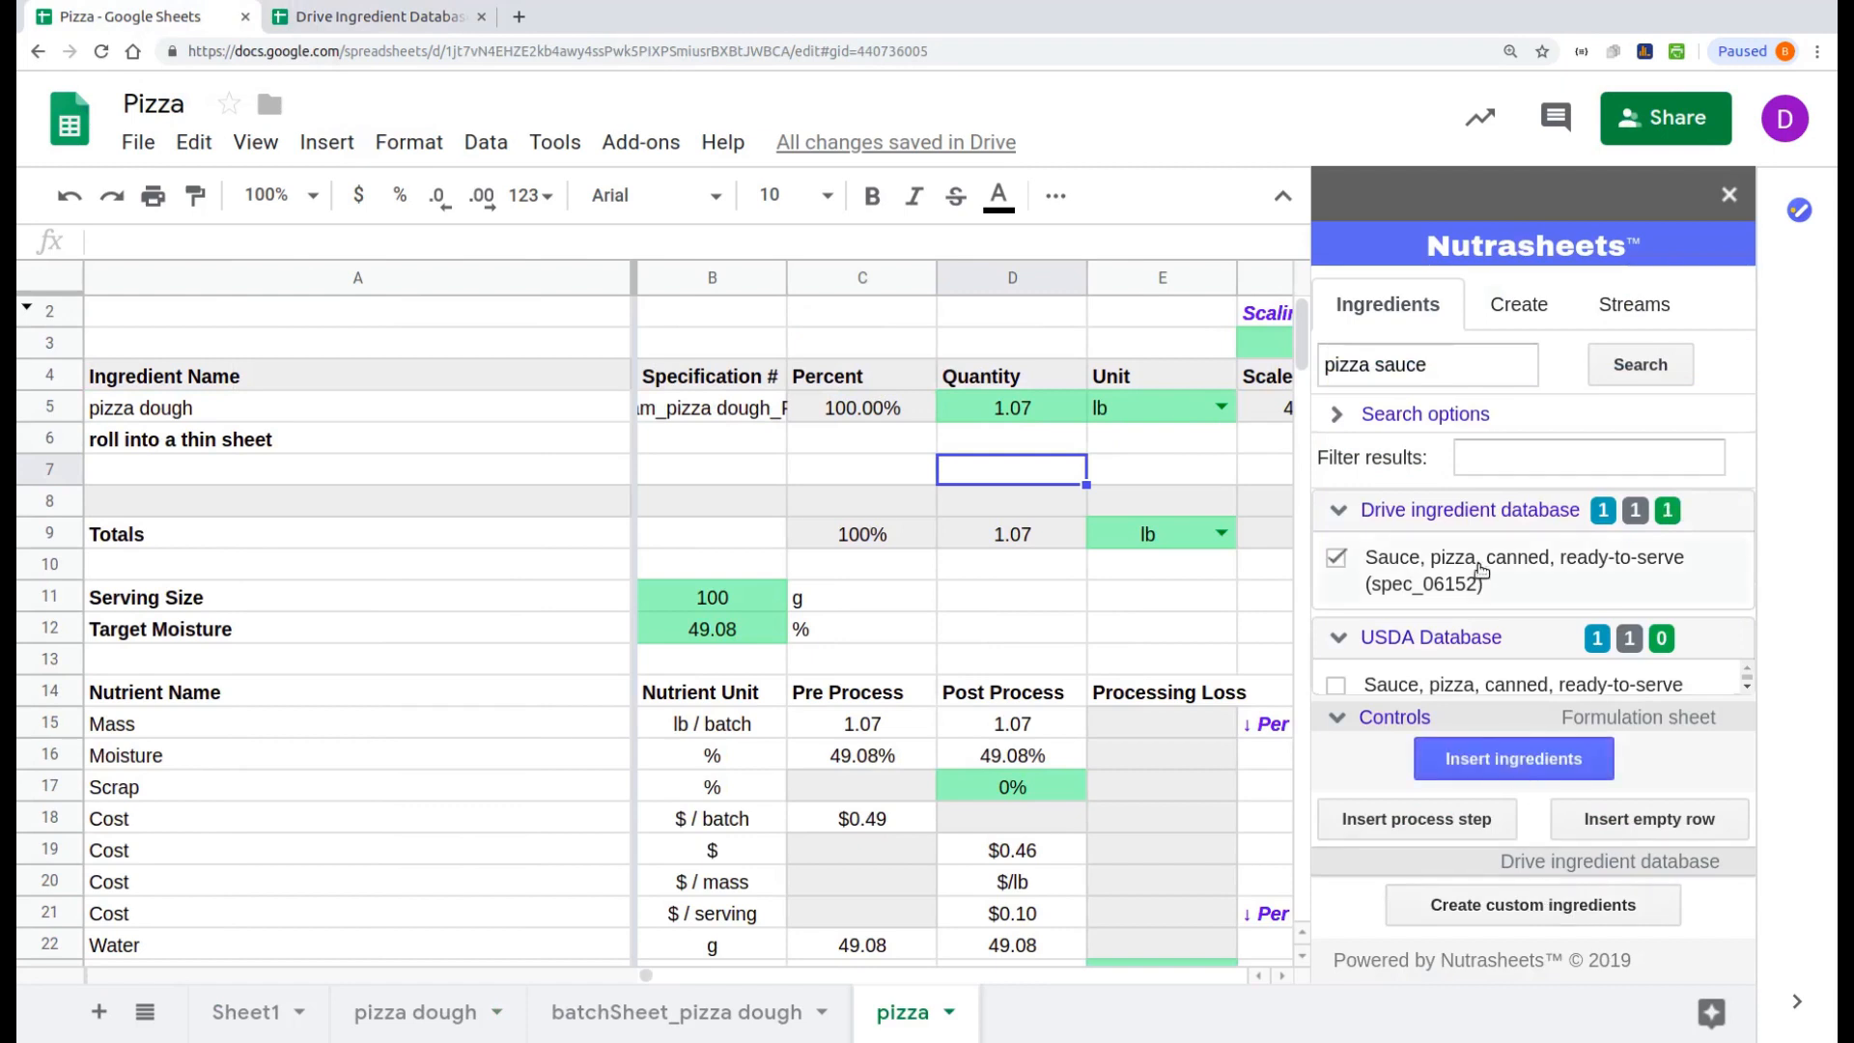
pyautogui.click(1520, 754)
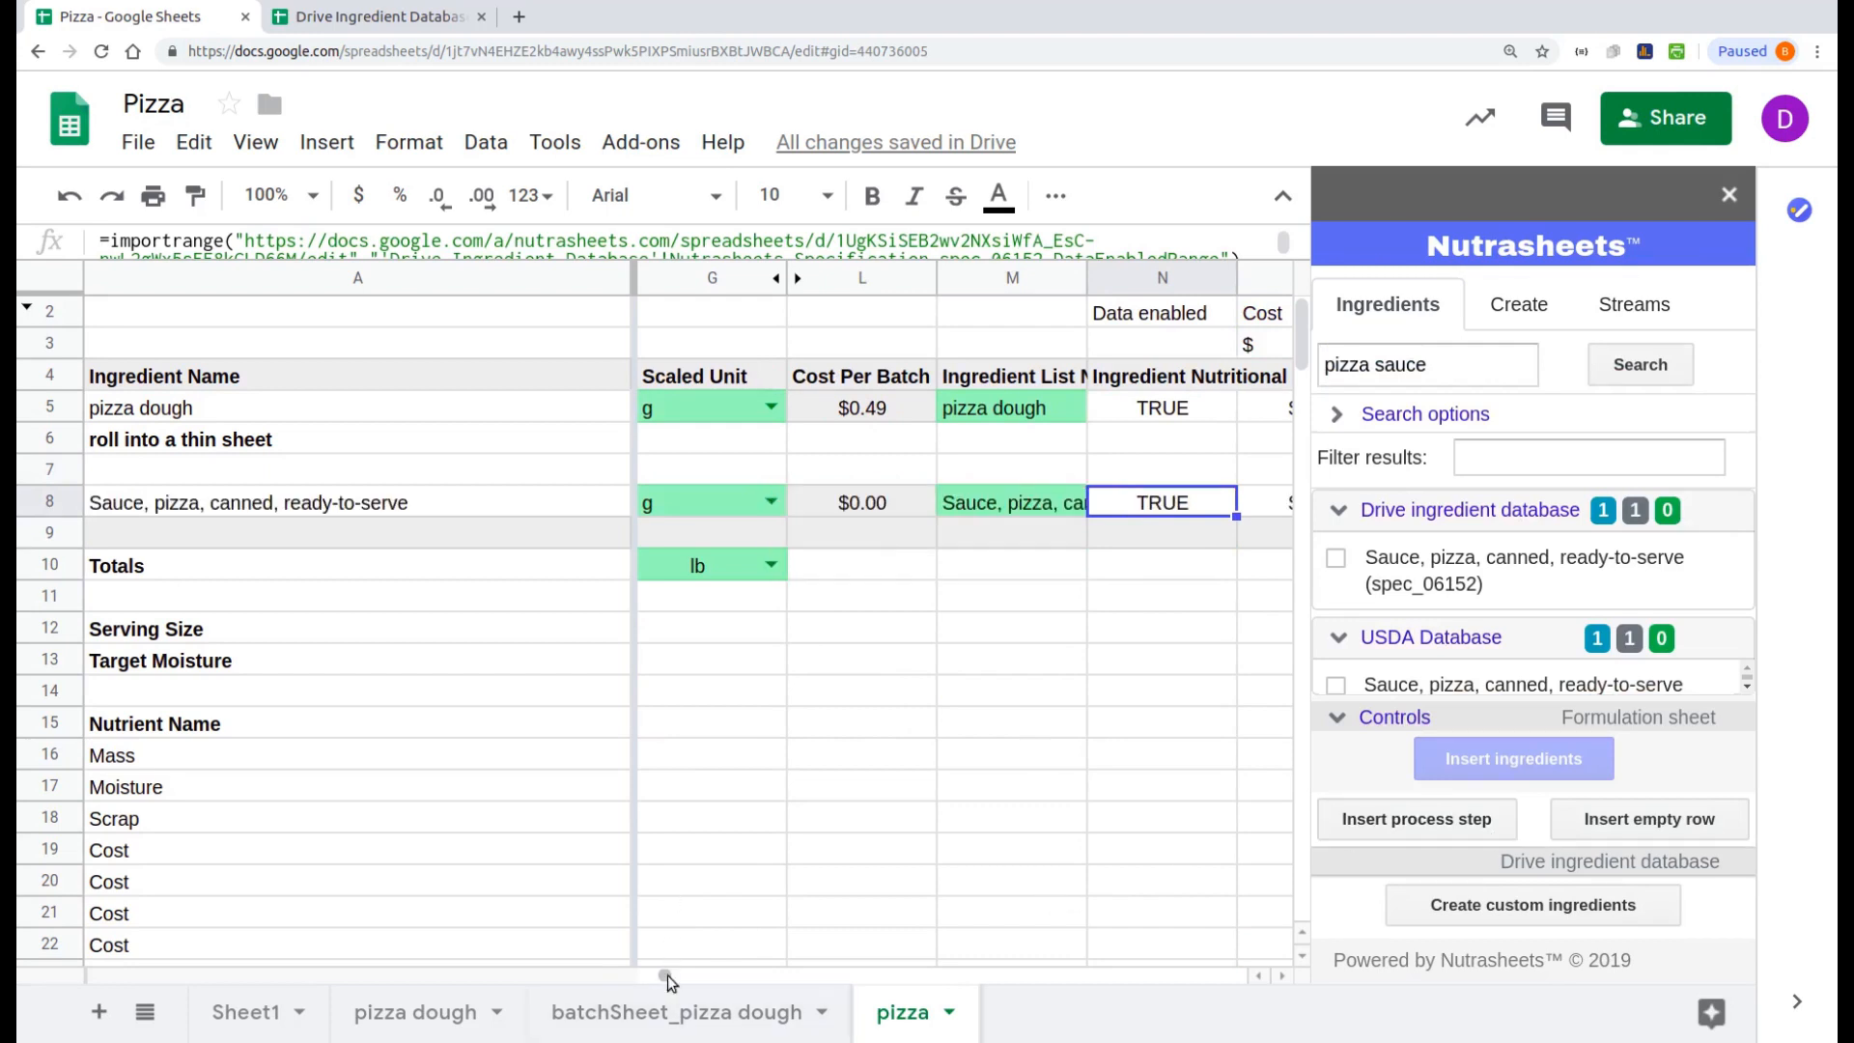
# Step: Set the pizza sauce's quantity to 1 with the unit cup (252 g)
pyautogui.moveTo(666, 975); pyautogui.dragTo(617, 974)
pyautogui.click(989, 509)
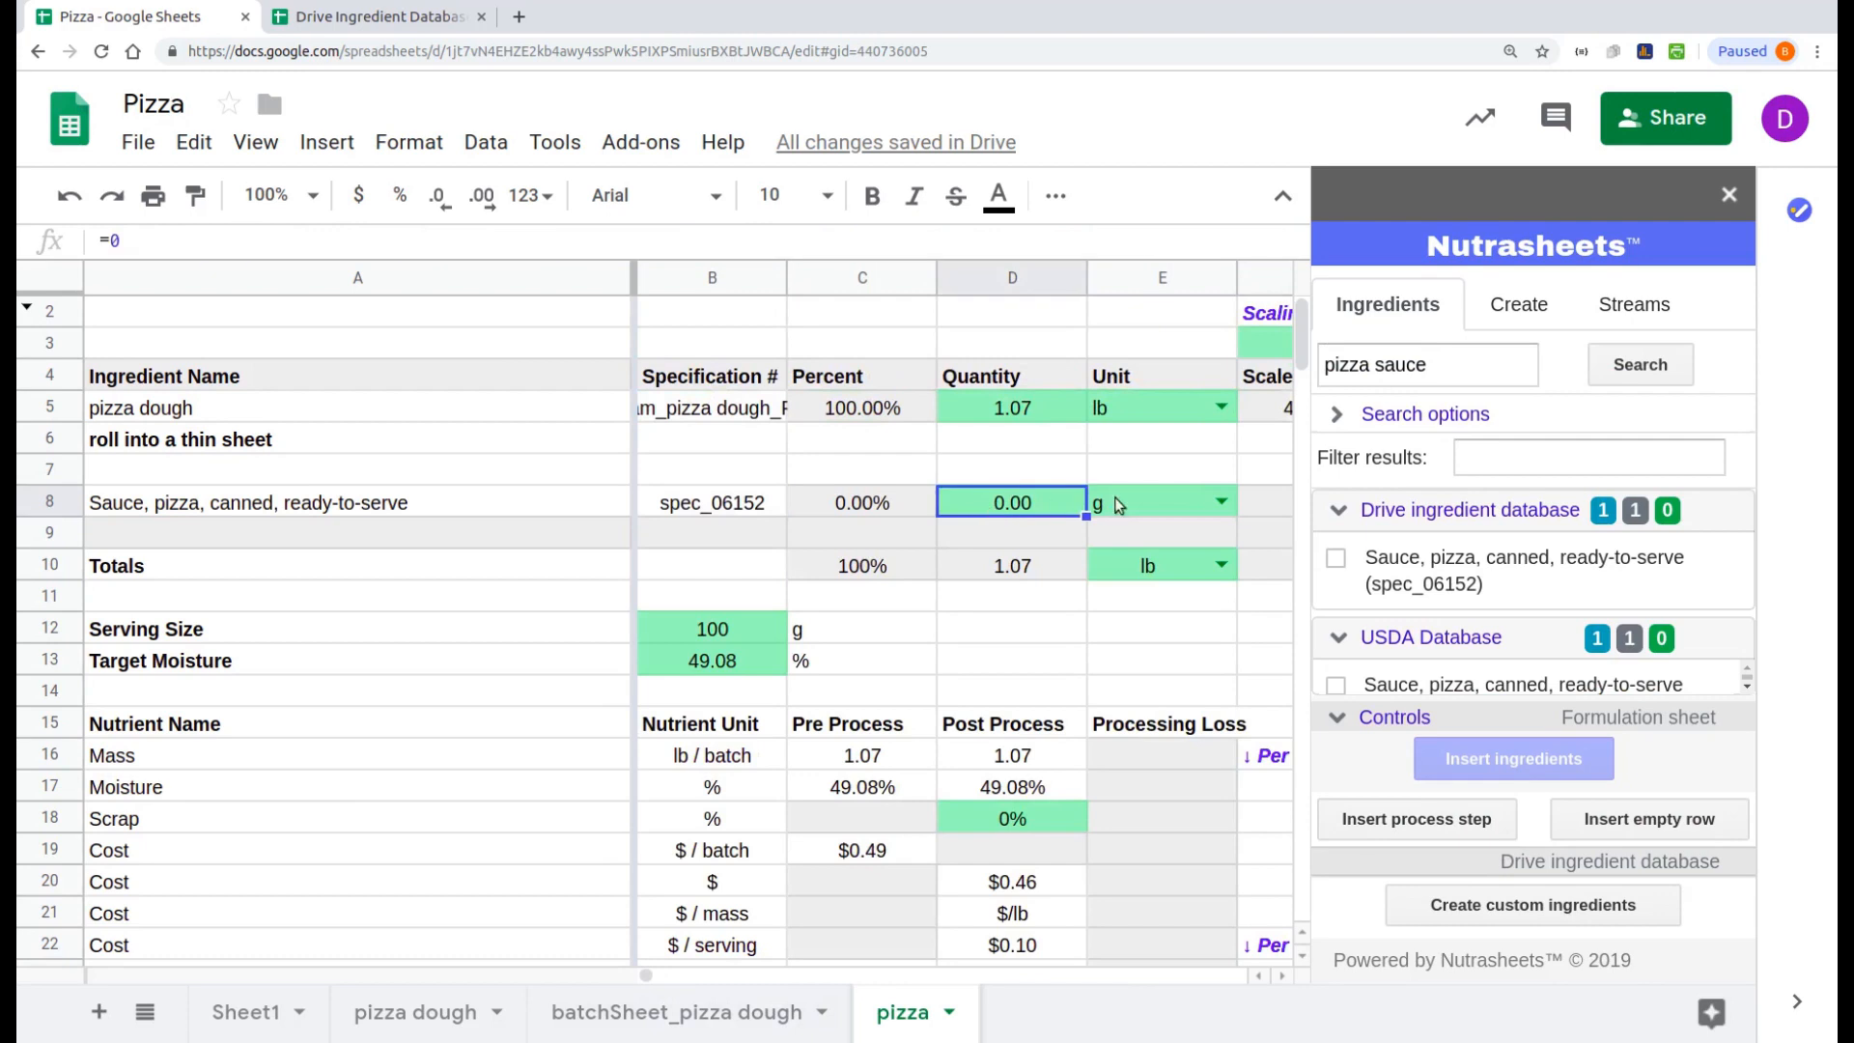
pyautogui.write('1')
pyautogui.click(1220, 503)
pyautogui.click(1178, 646)
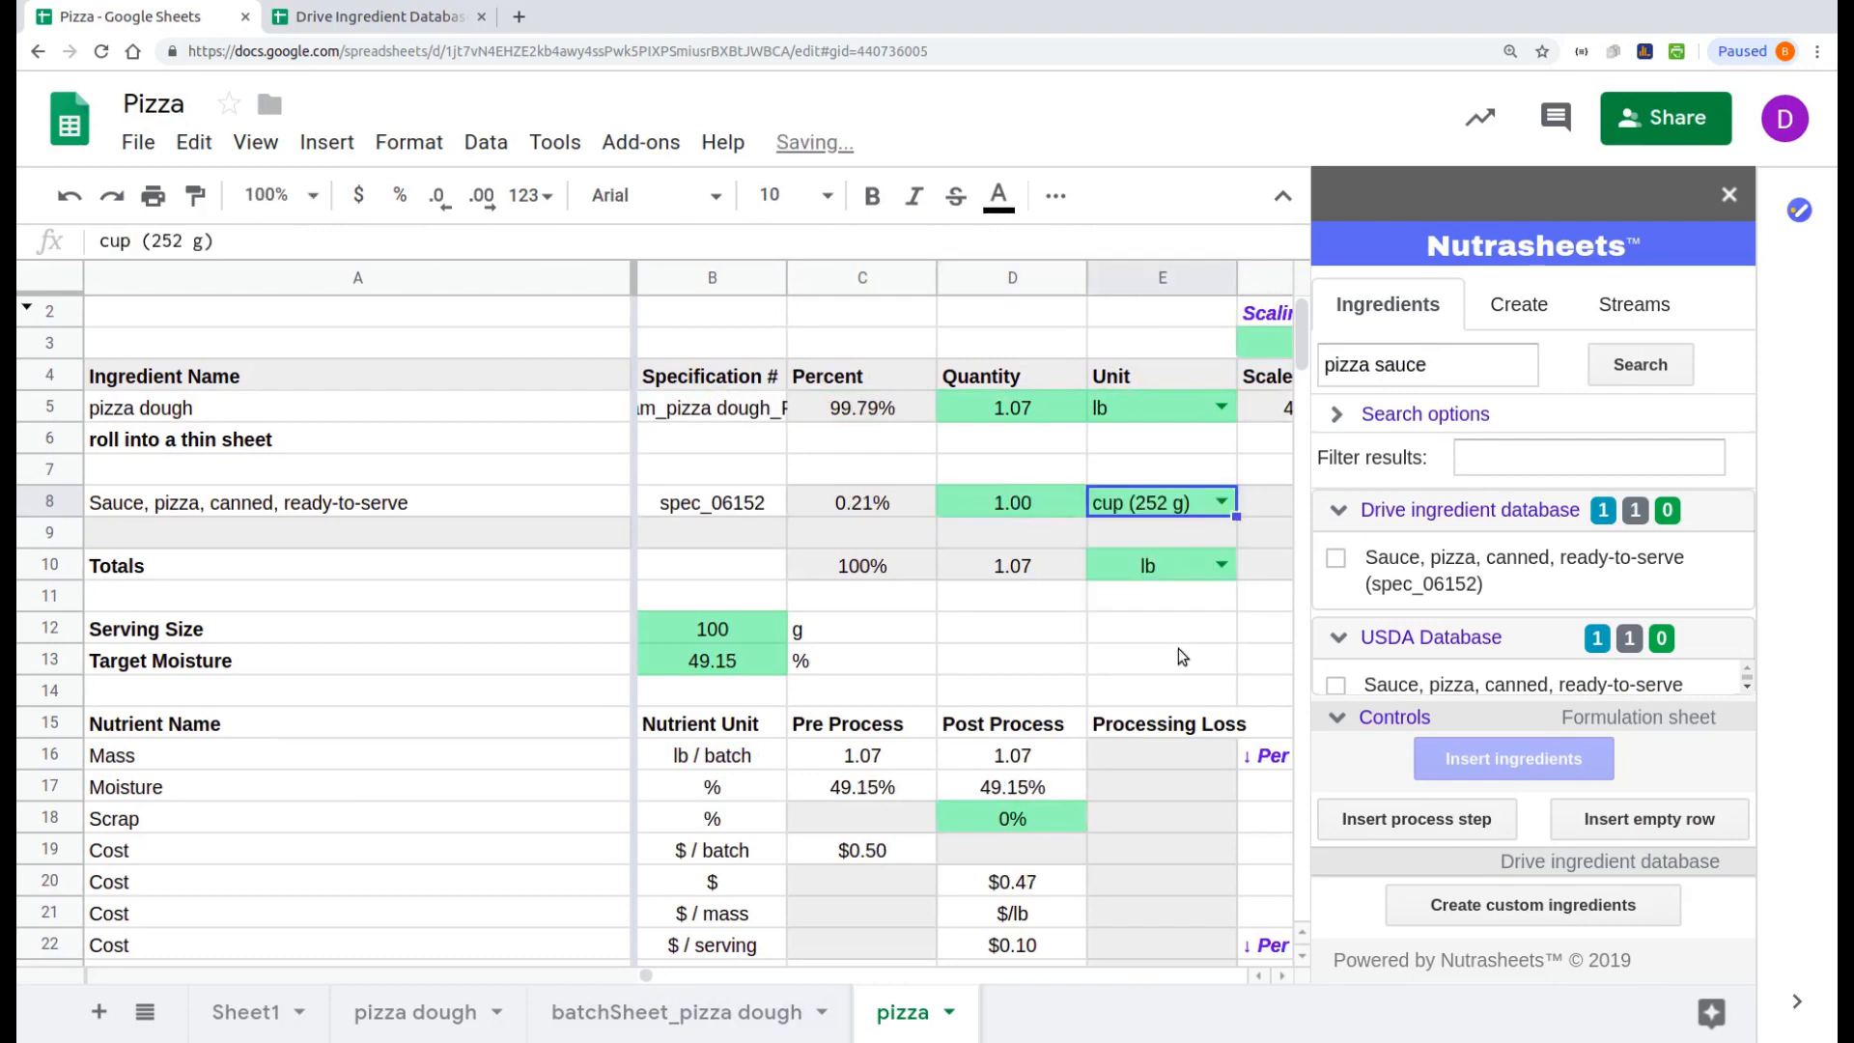
# Step: Add the process step "spread evenly across dough" below the pizza sauce
pyautogui.click(1417, 819)
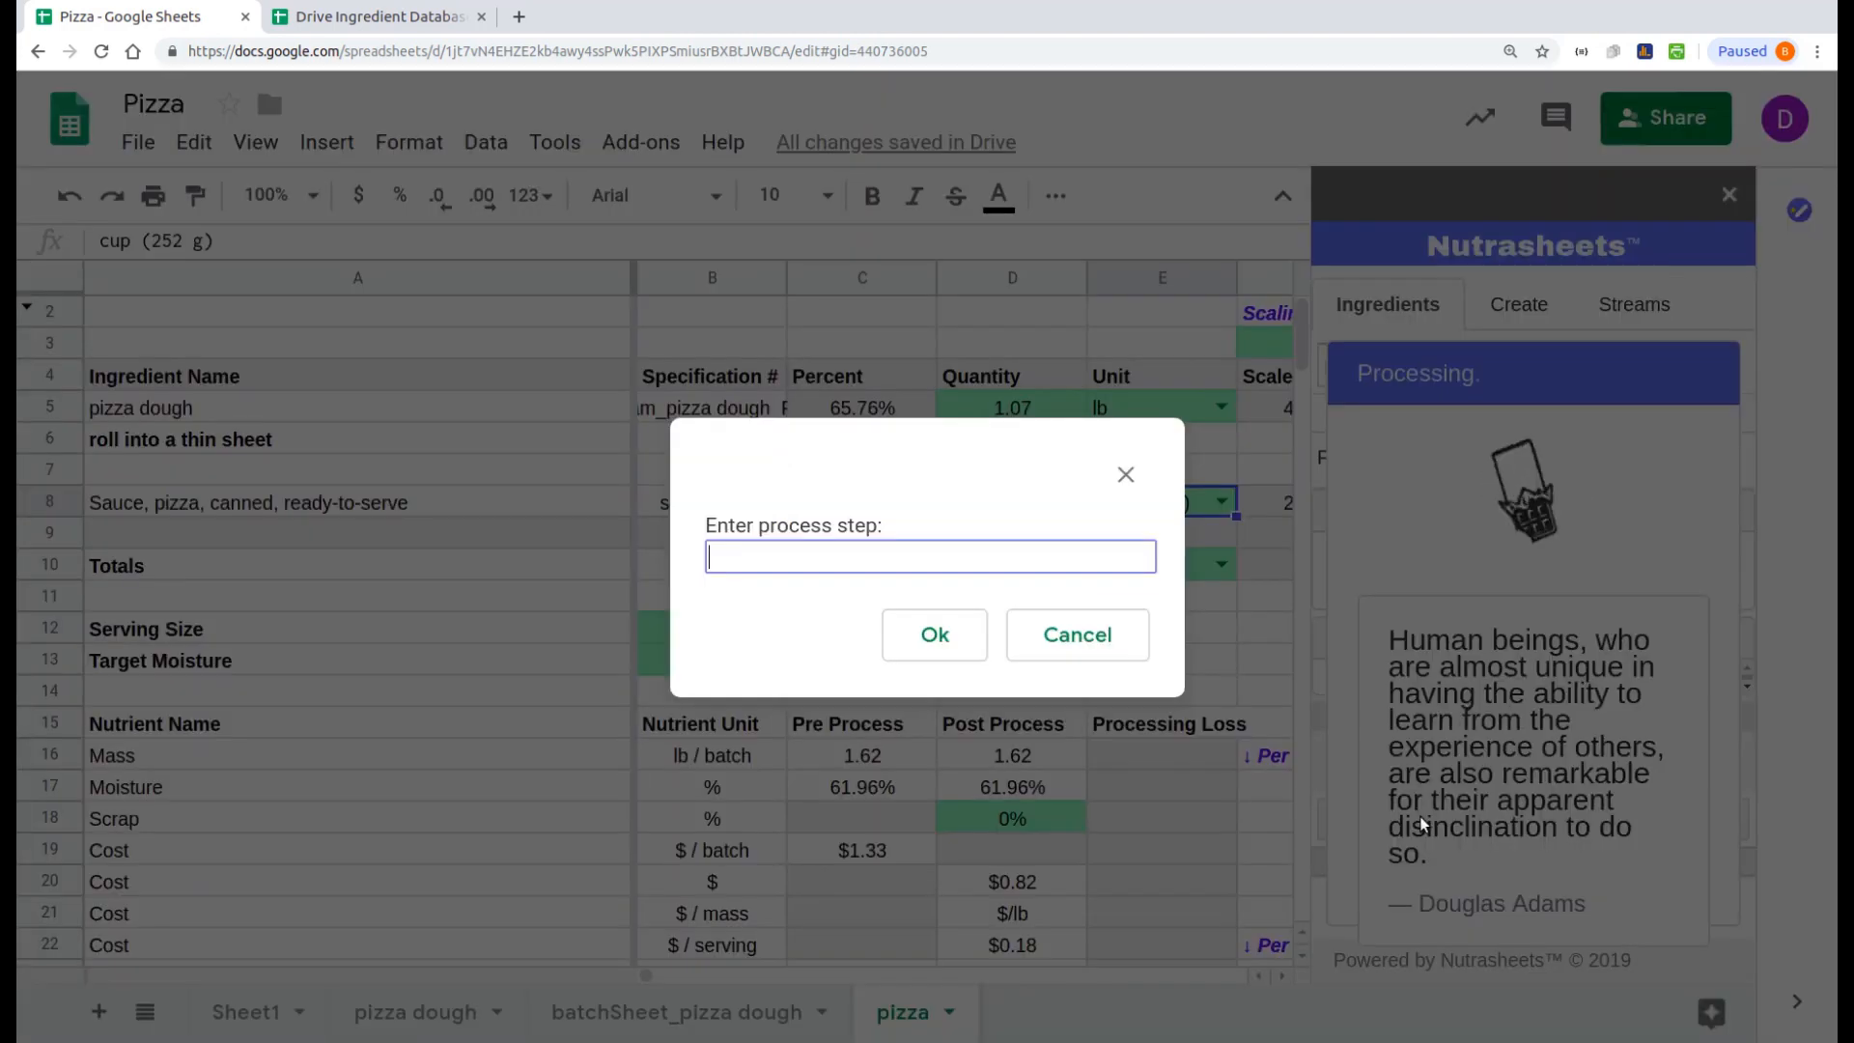
pyautogui.write('spread evenly across dough')
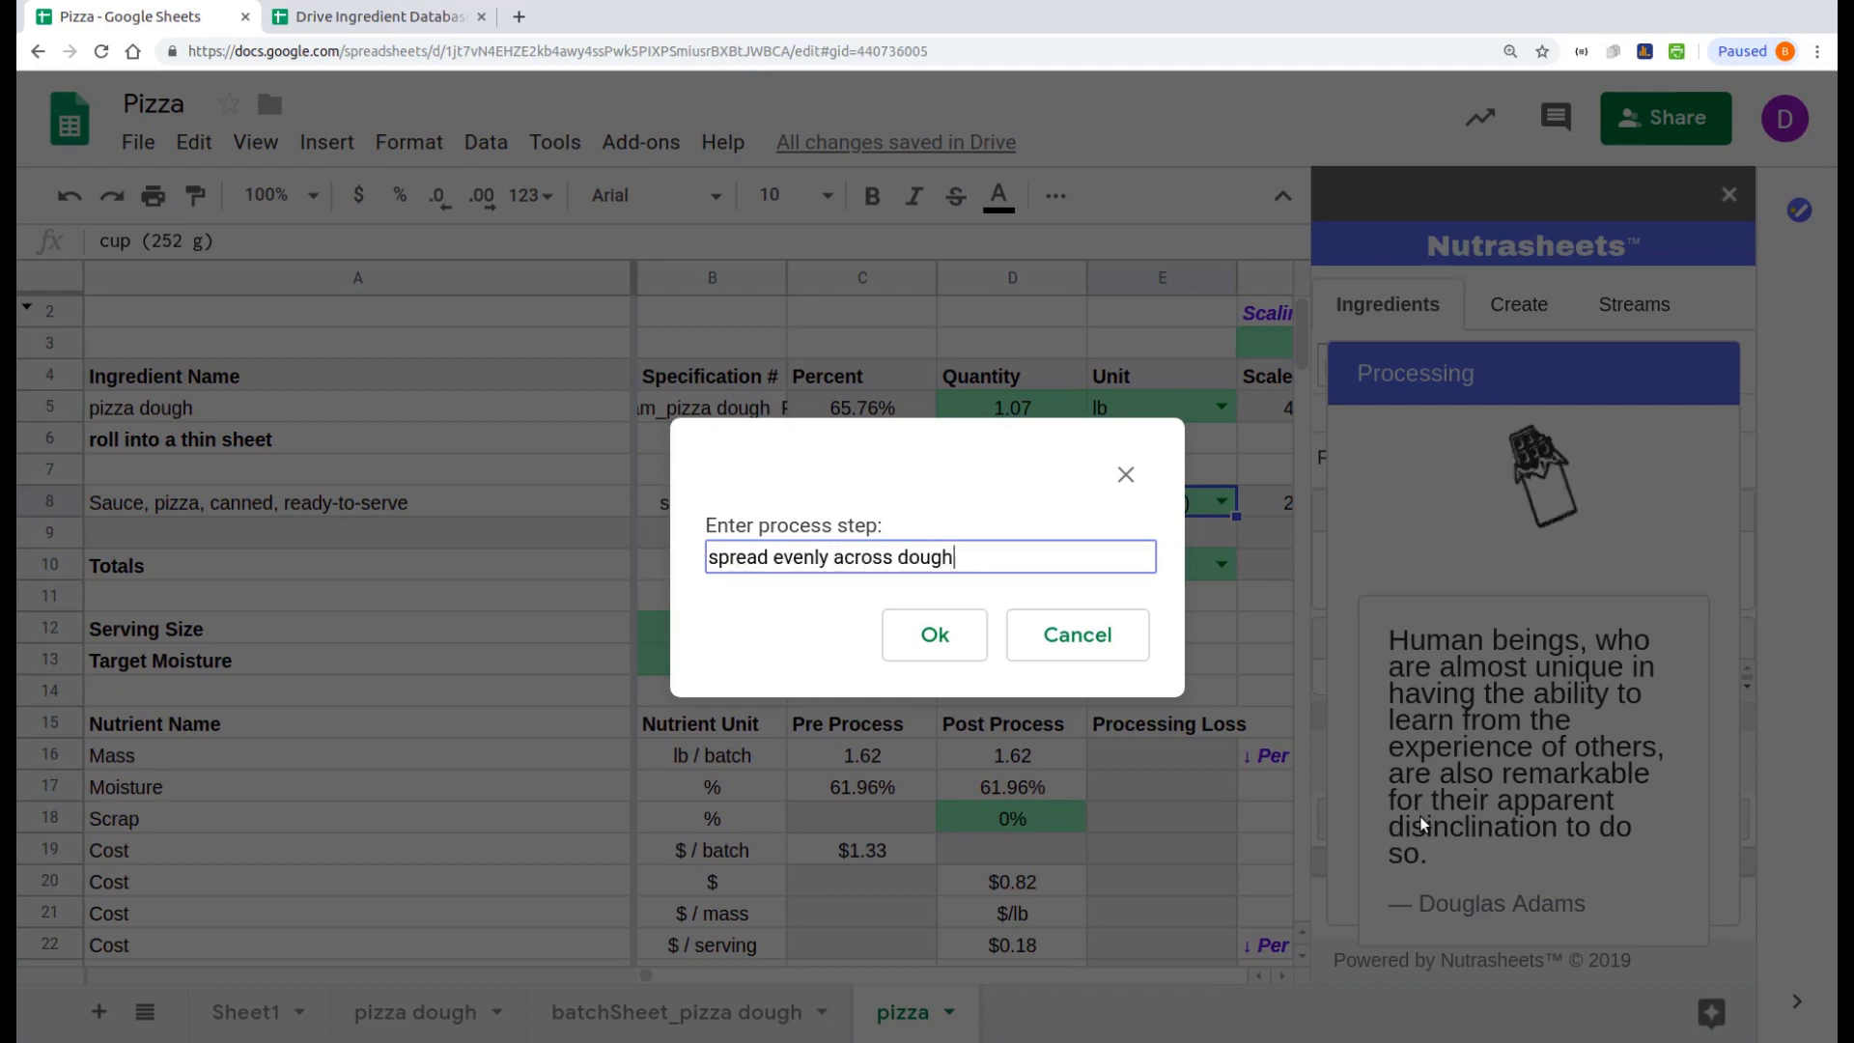
pyautogui.press('Return')
pyautogui.click(1589, 819)
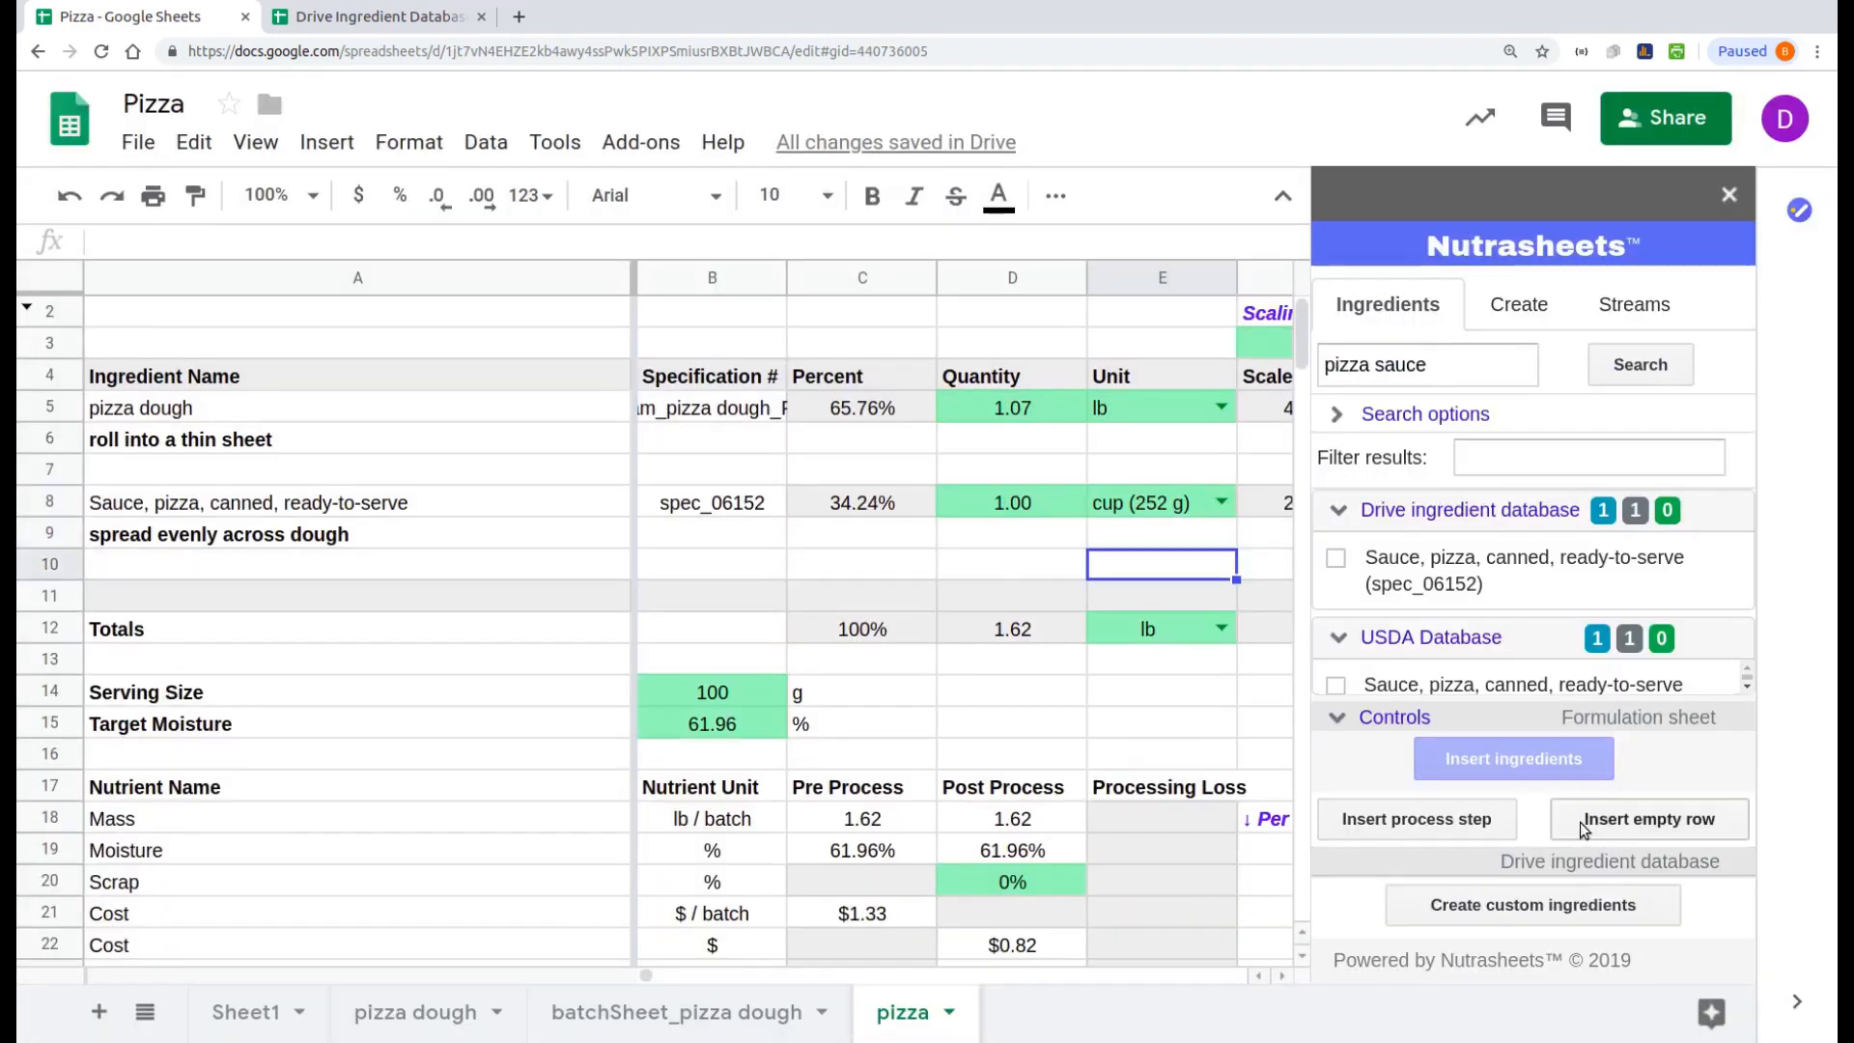
# Step: Search the ingredients for "cheese" and filter the results by "mozza"
pyautogui.tripleClick(1434, 365)
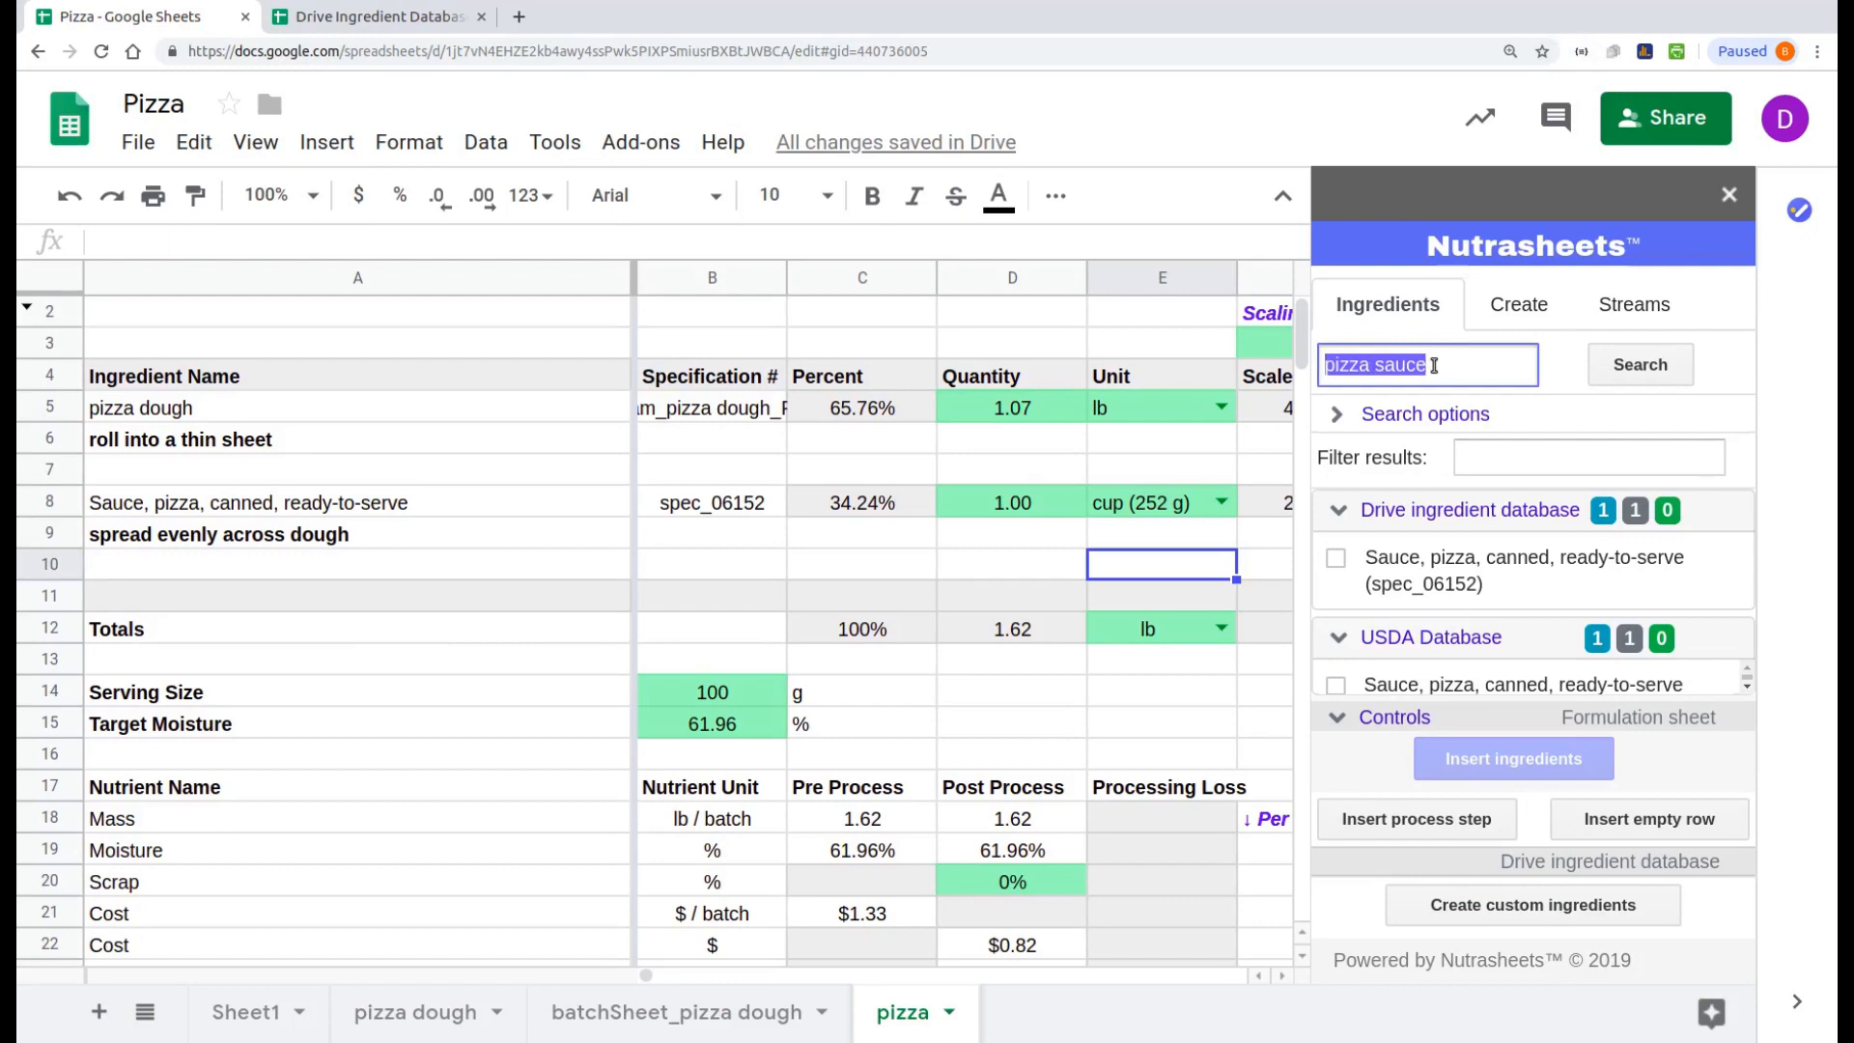
pyautogui.write('c')
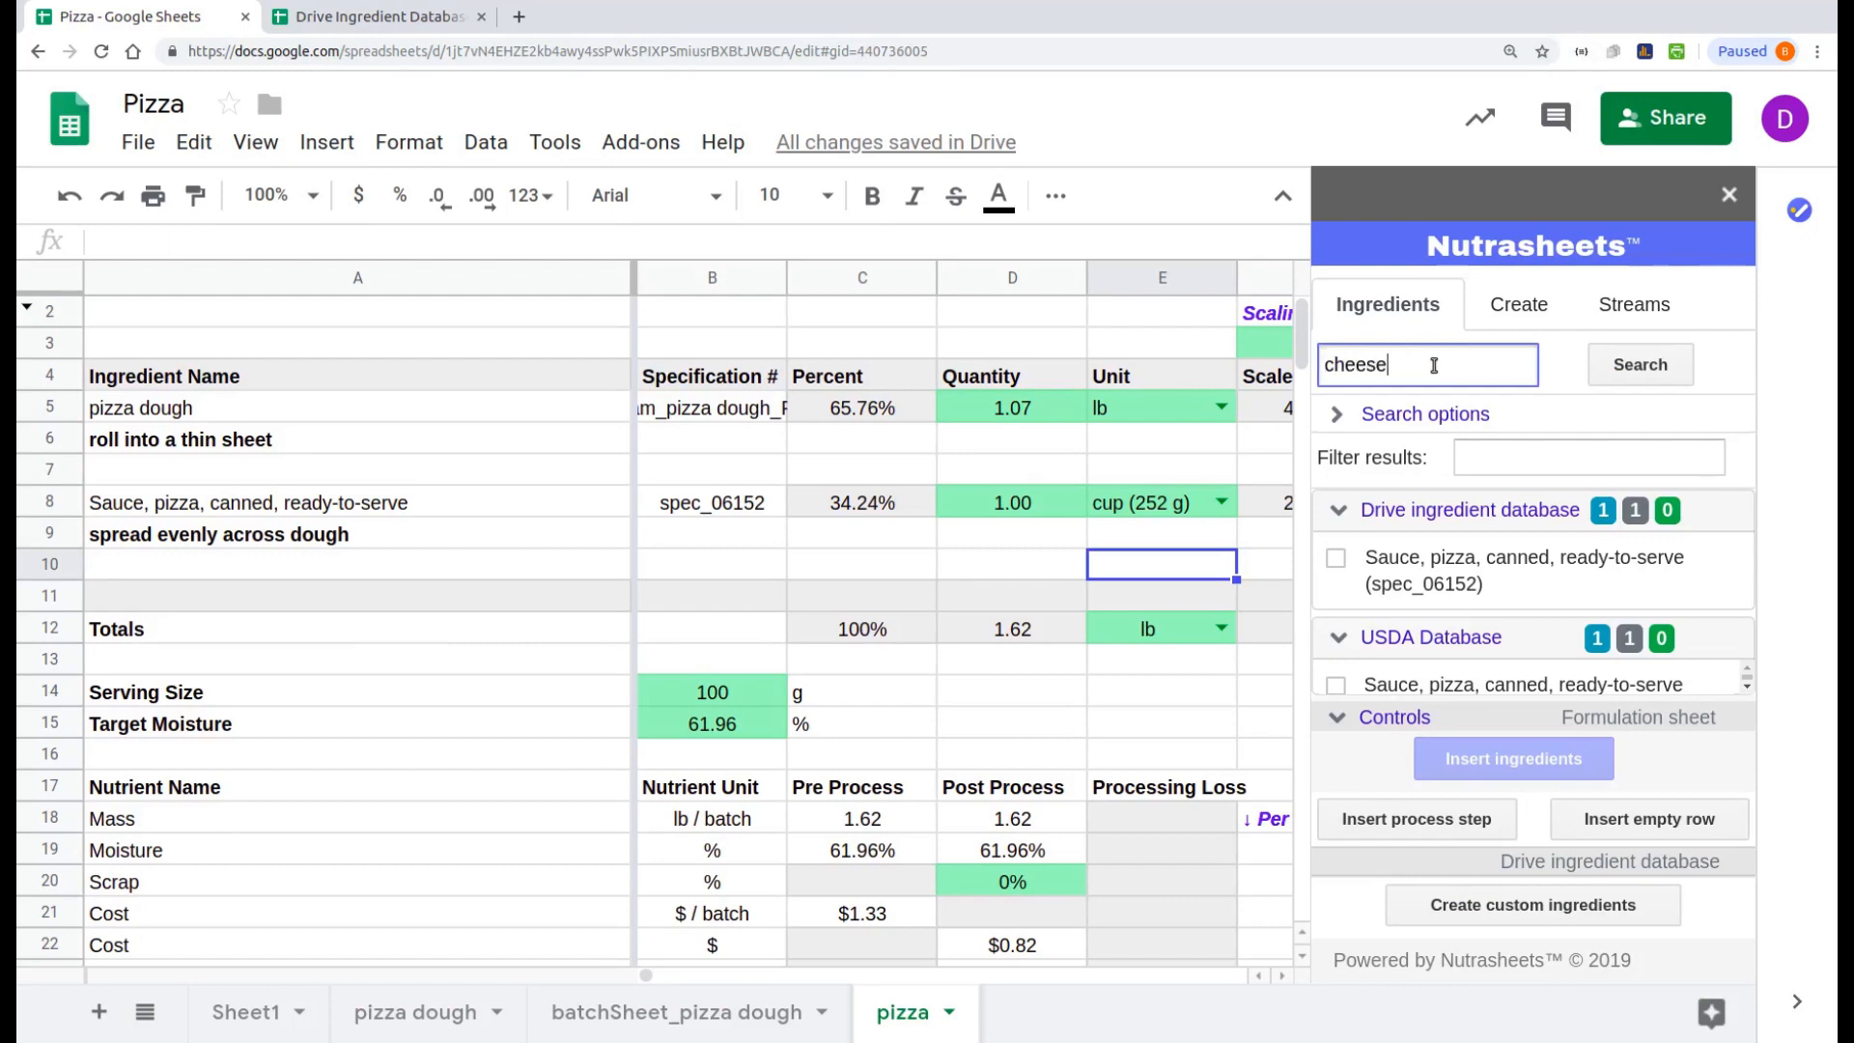
pyautogui.write('heese')
pyautogui.press('Return')
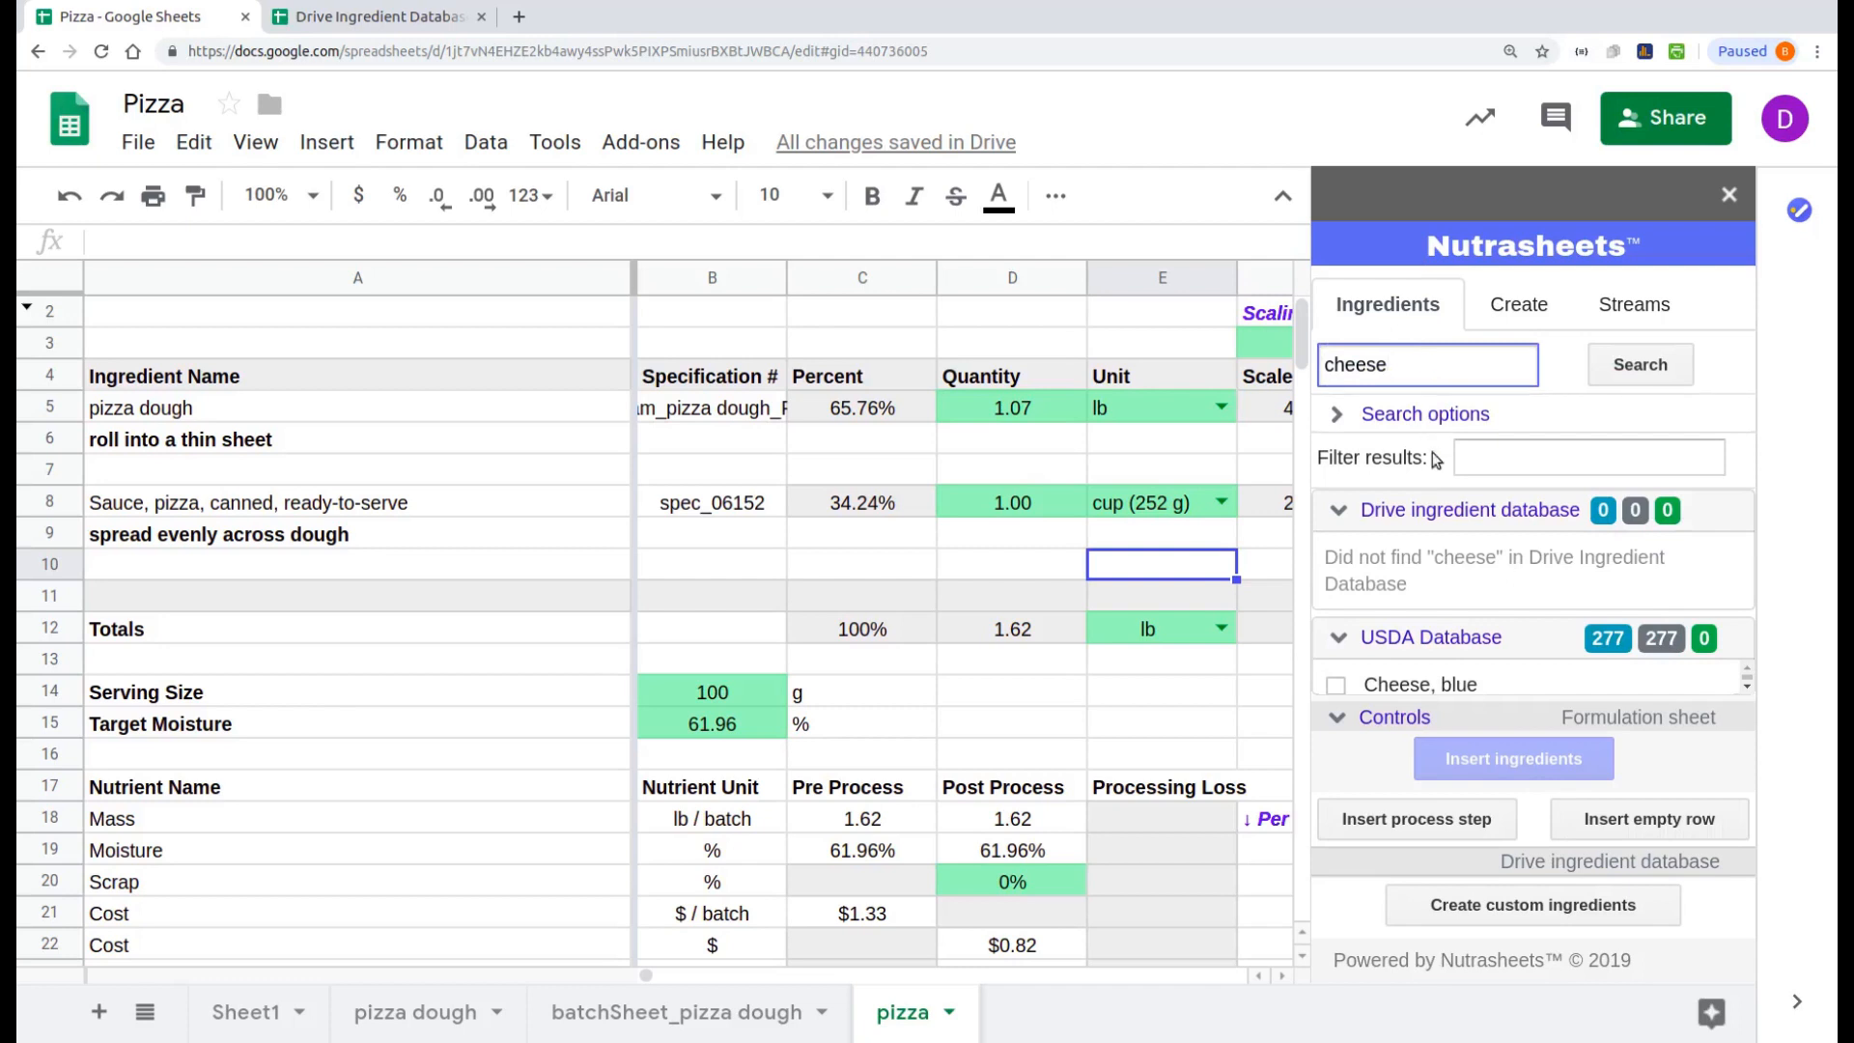
pyautogui.click(1438, 509)
pyautogui.click(1486, 457)
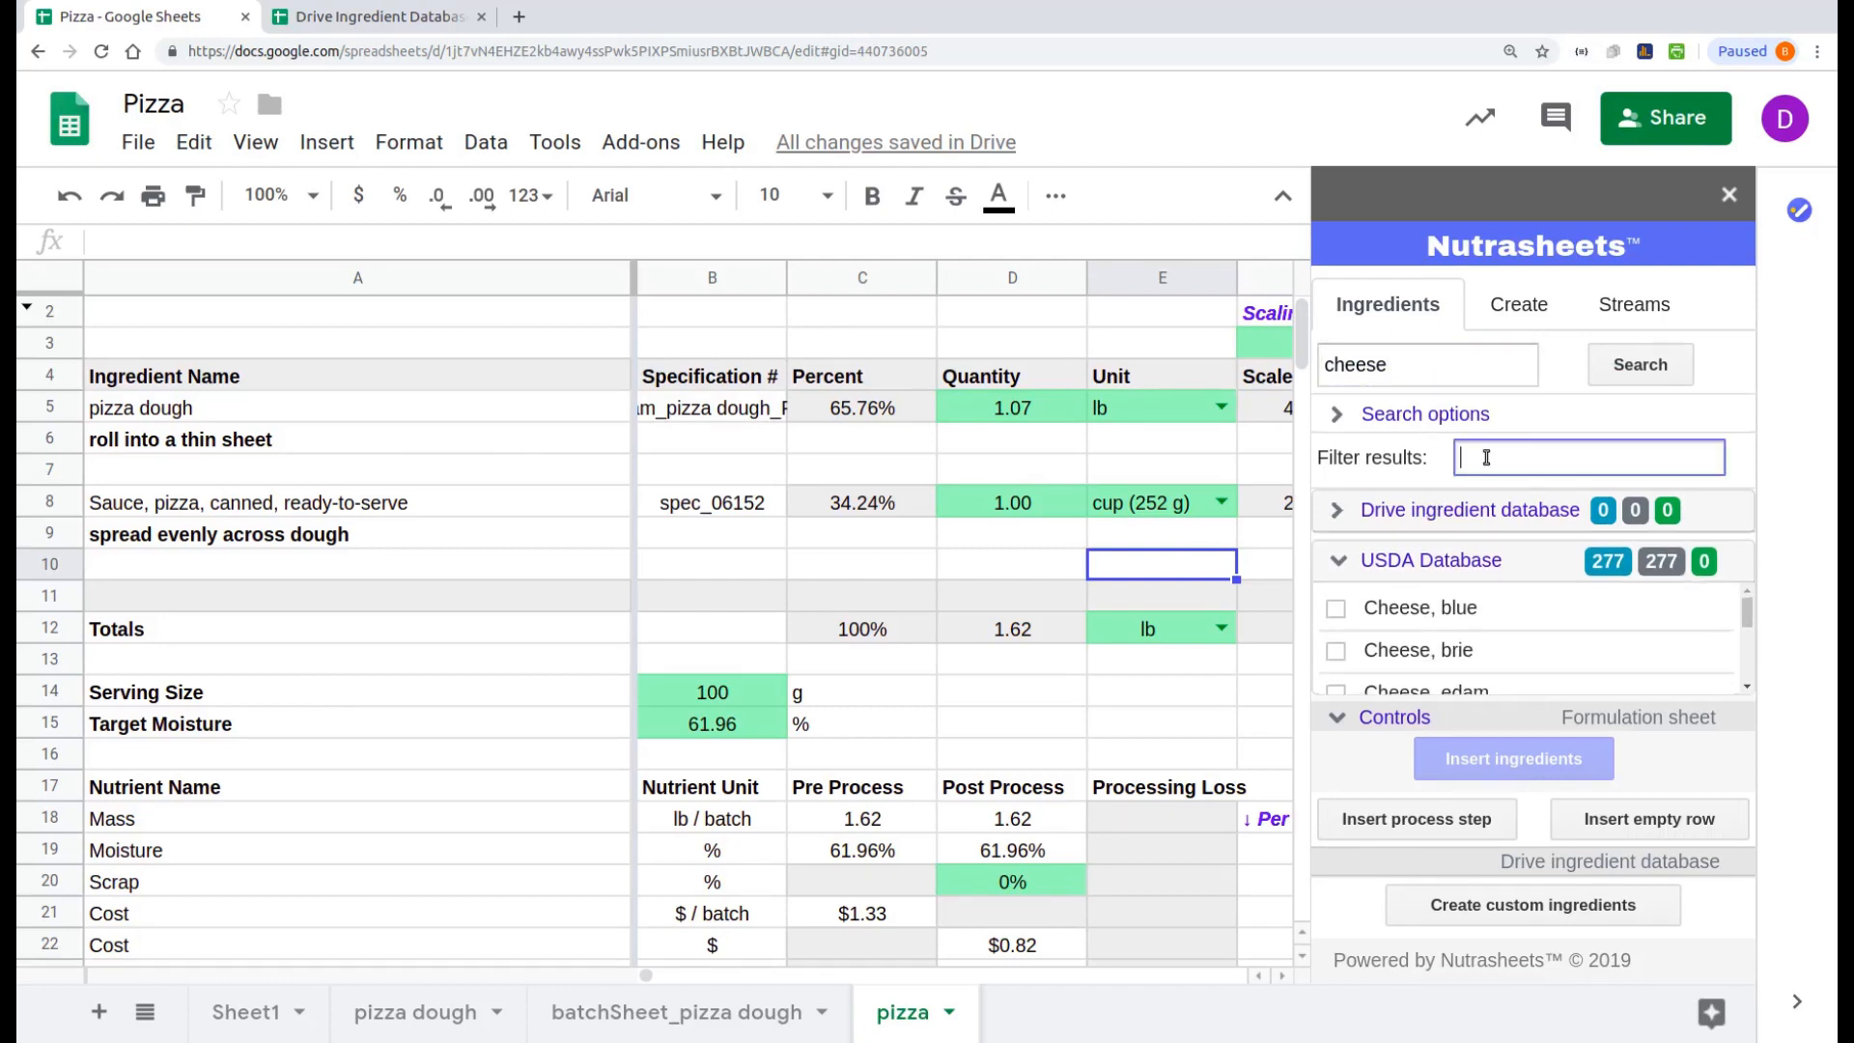
pyautogui.write('mozz')
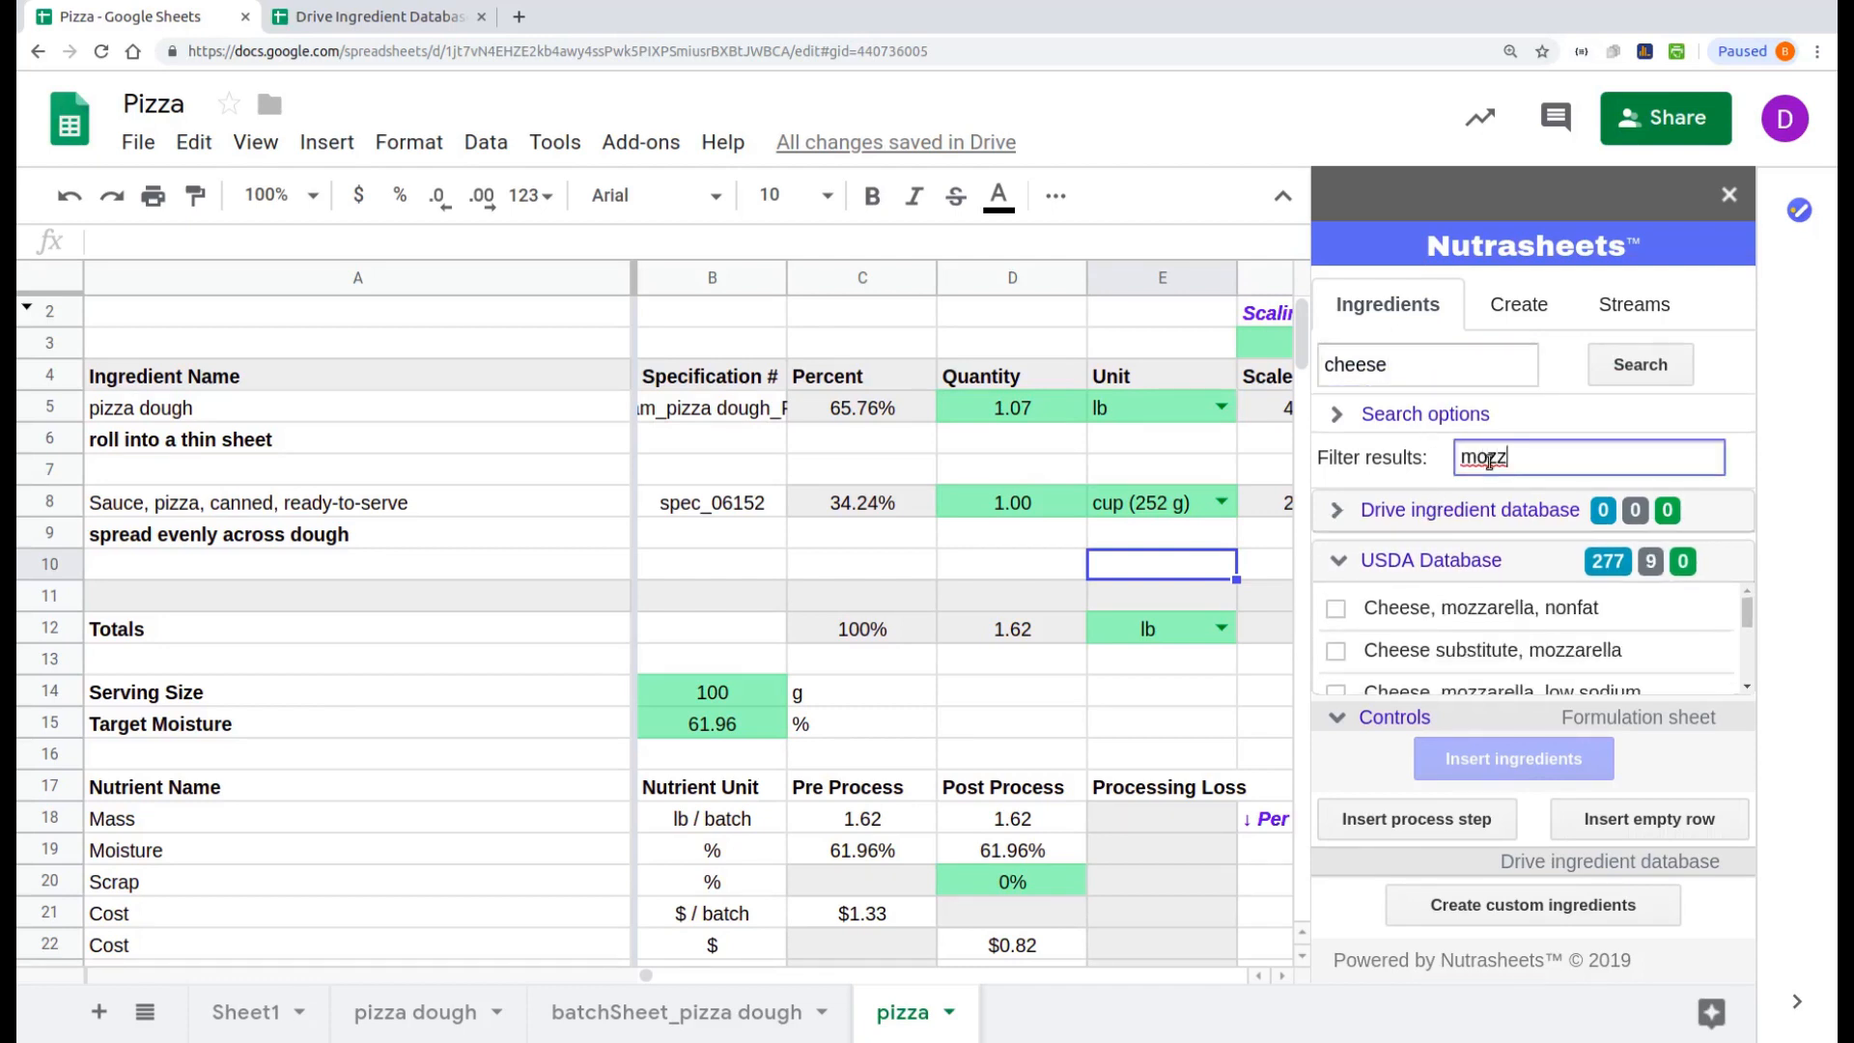
pyautogui.write('a')
# Step: Insert the USDA ingredient "Cheese, mozzarella, low moisture, part-skim, shredded" into the pizza formulation
pyautogui.scroll(-1, 1501, 629)
pyautogui.click(1496, 719)
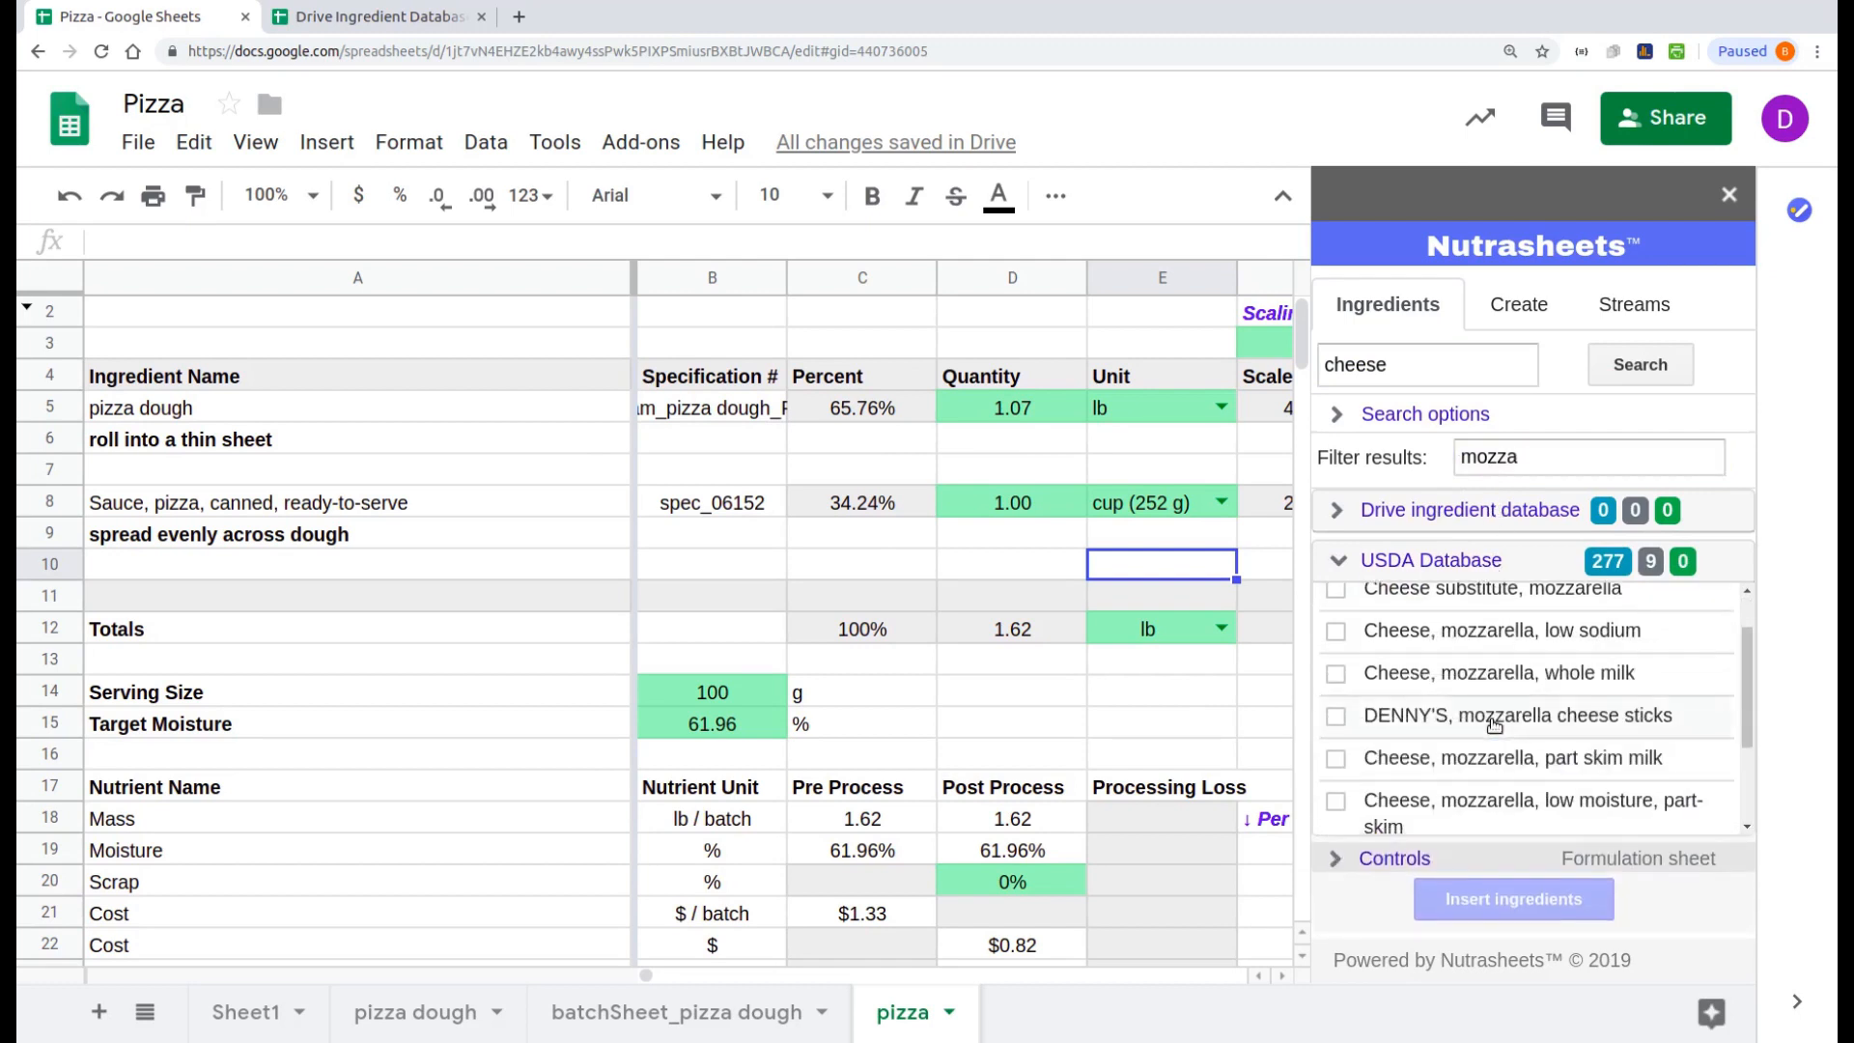
pyautogui.scroll(-3, 1493, 724)
pyautogui.click(1492, 789)
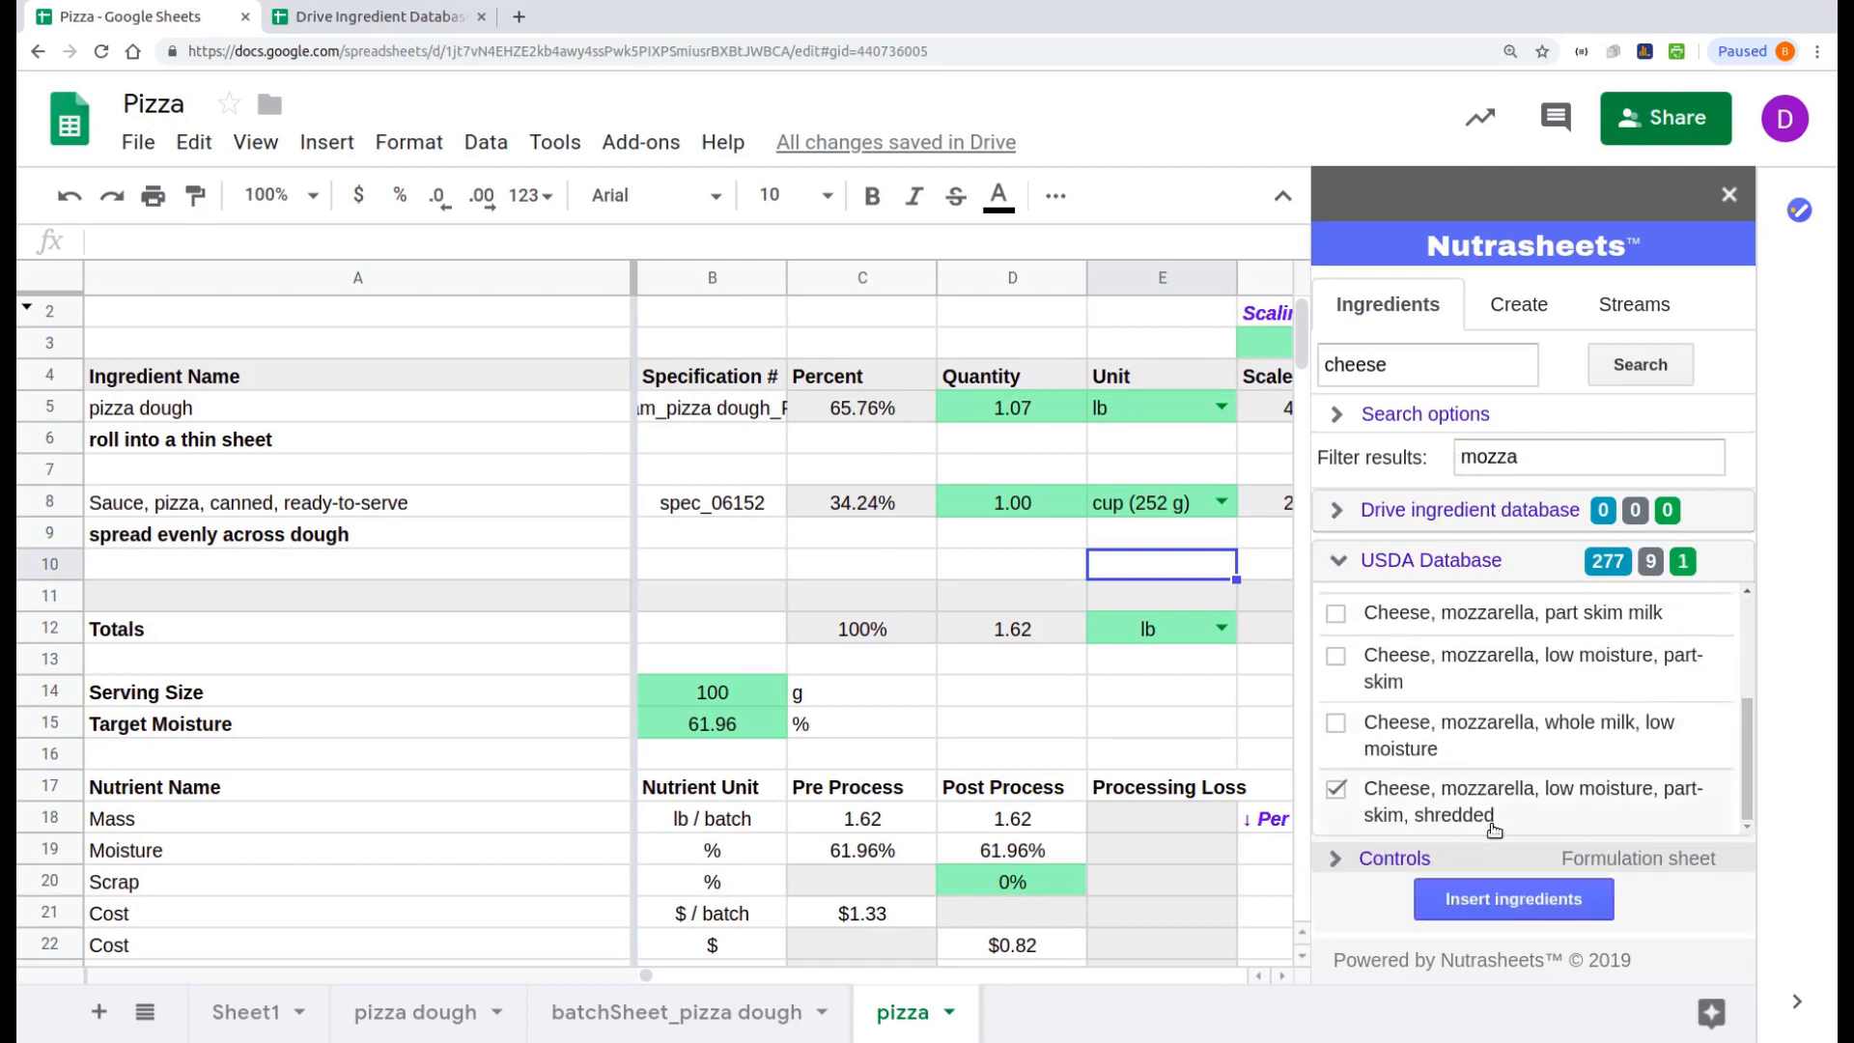
pyautogui.click(1509, 911)
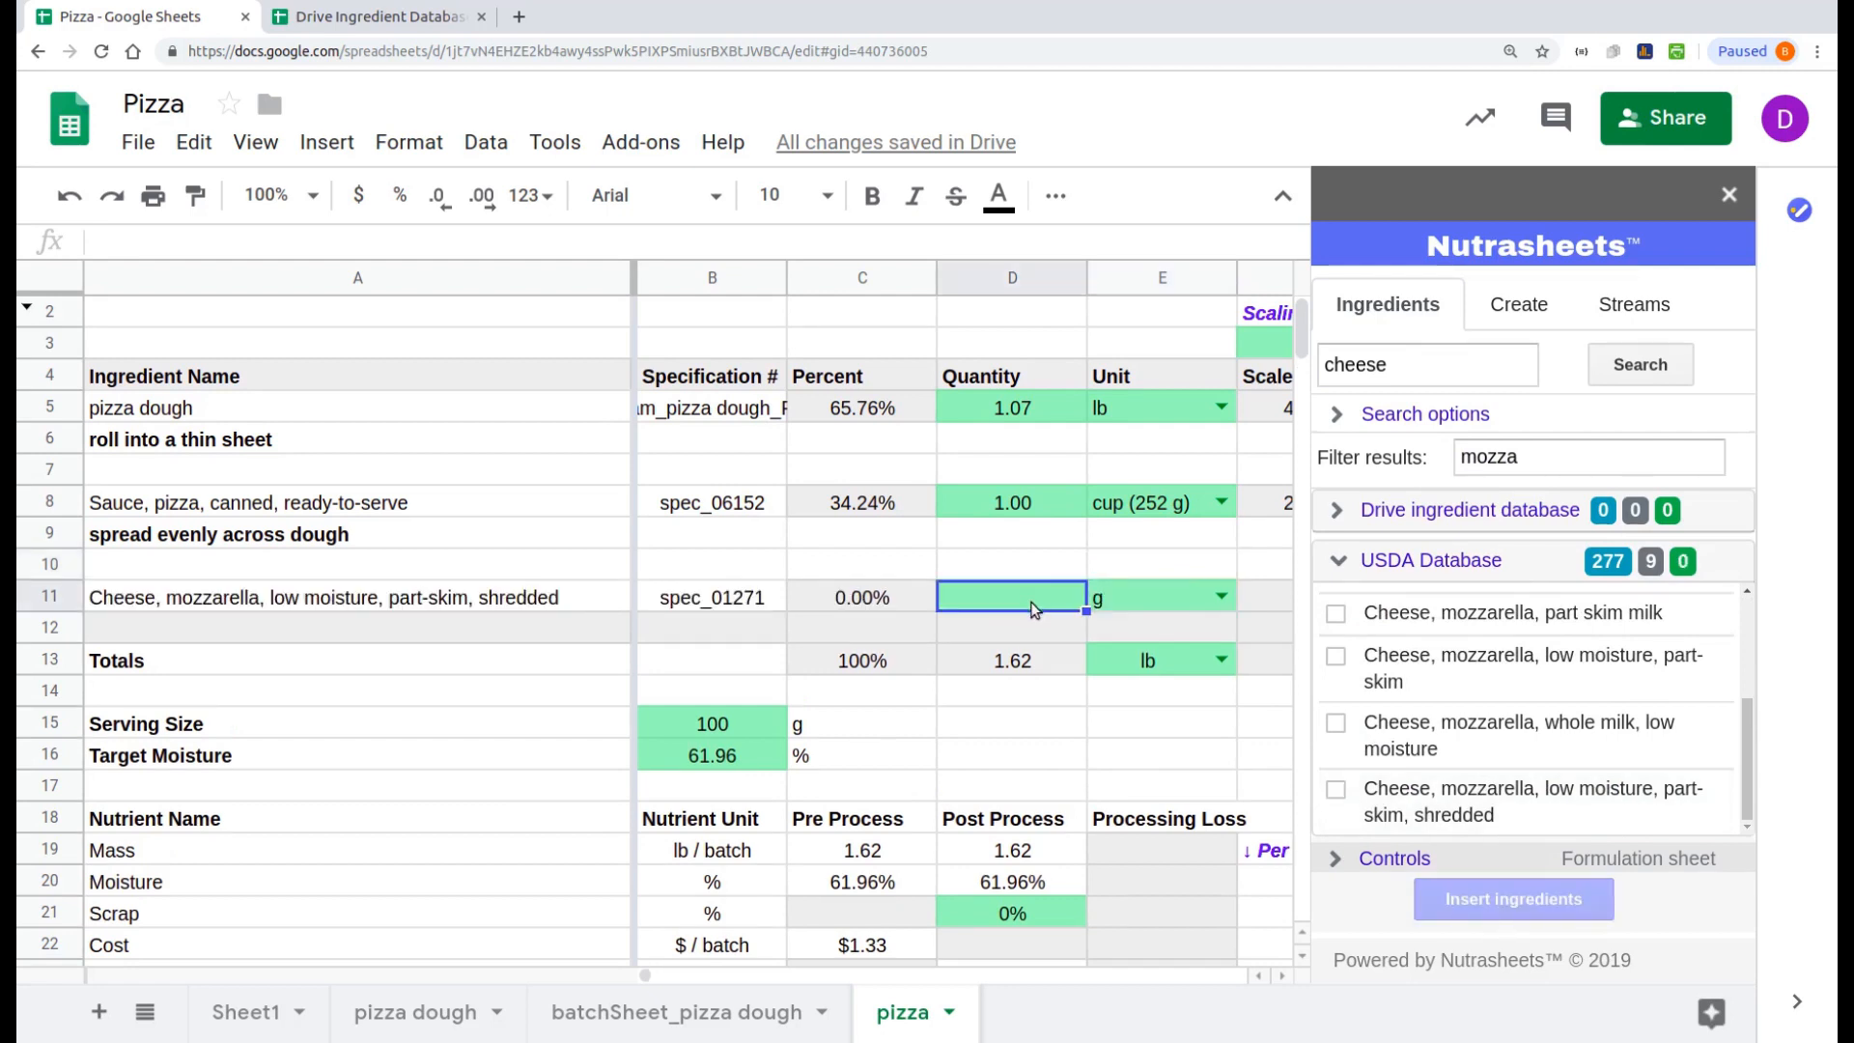
# Step: Set the mozzarella cheese's quantity to 240 in the pizza formulation
pyautogui.write('240')
pyautogui.press('Tab')
pyautogui.press('Tab')
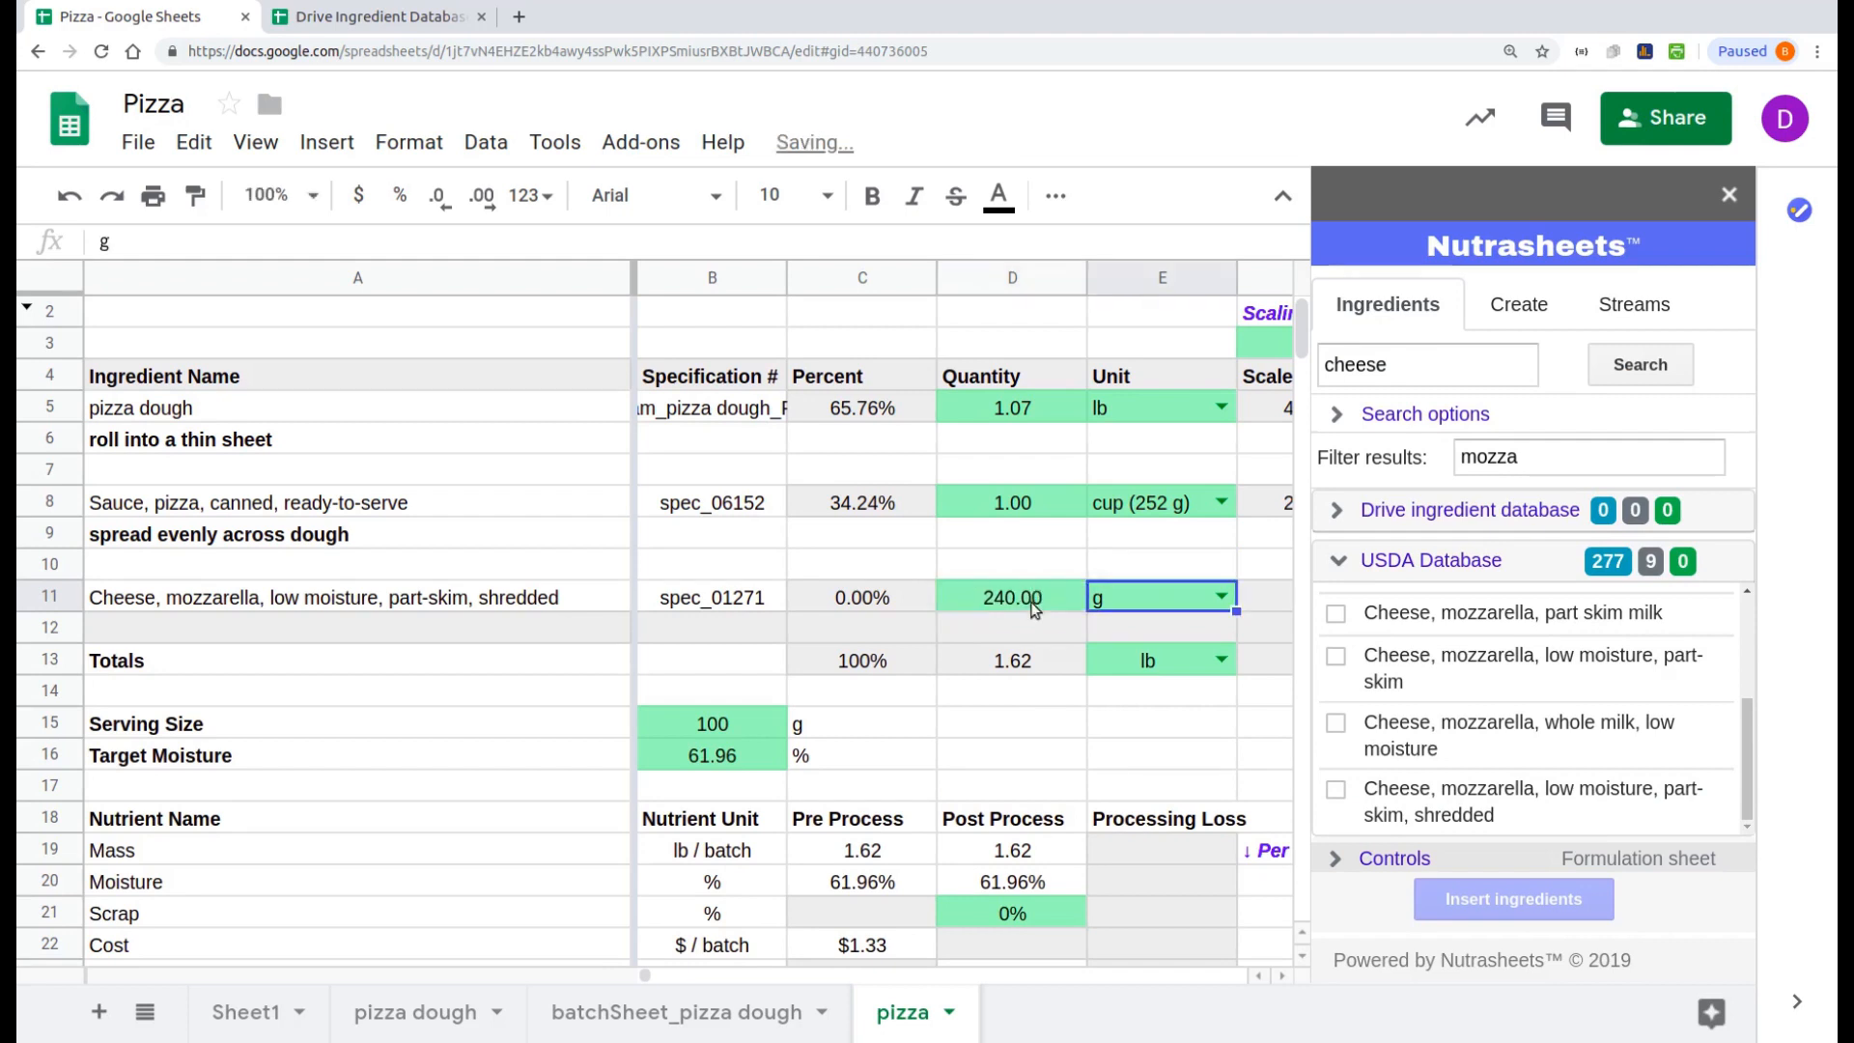
# Step: Enter a cost of $2.50 for the mozzarella cheese in the ingredient nutritional values section
pyautogui.press('Tab')
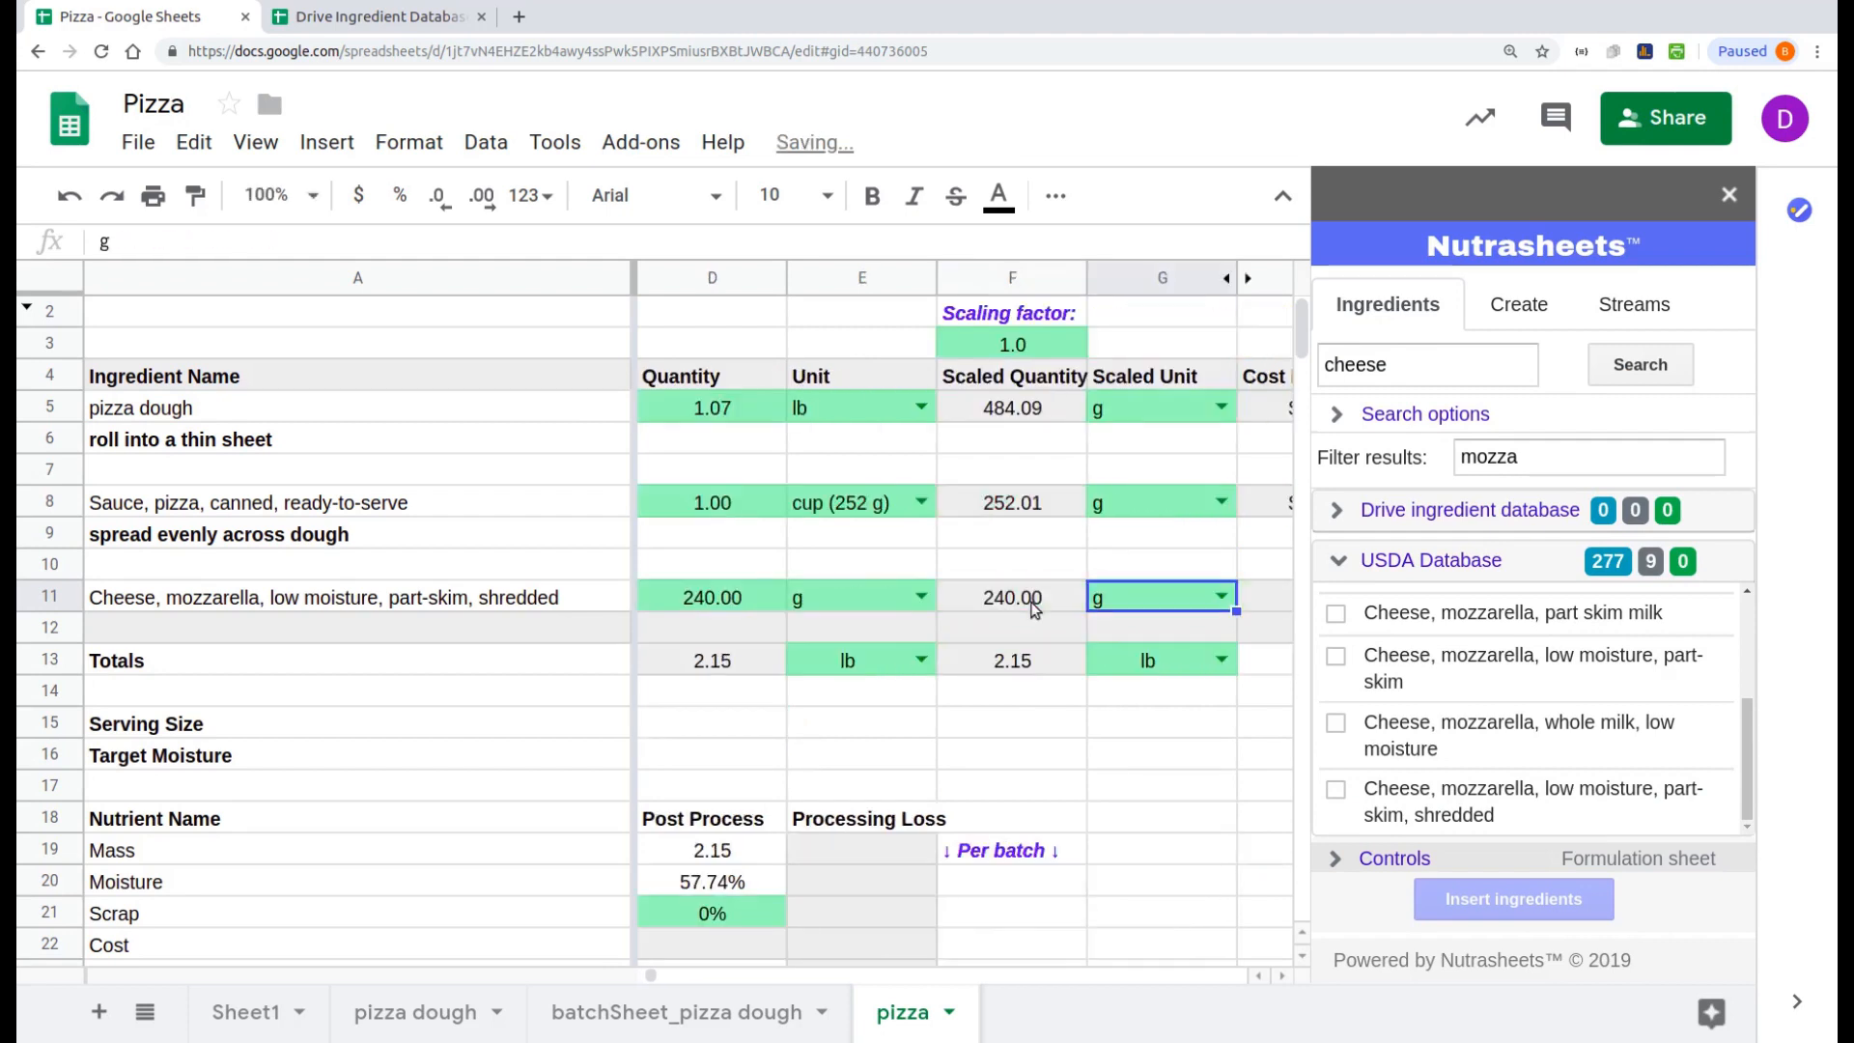
pyautogui.press('Tab')
pyautogui.press('Tab')
pyautogui.press('Tab')
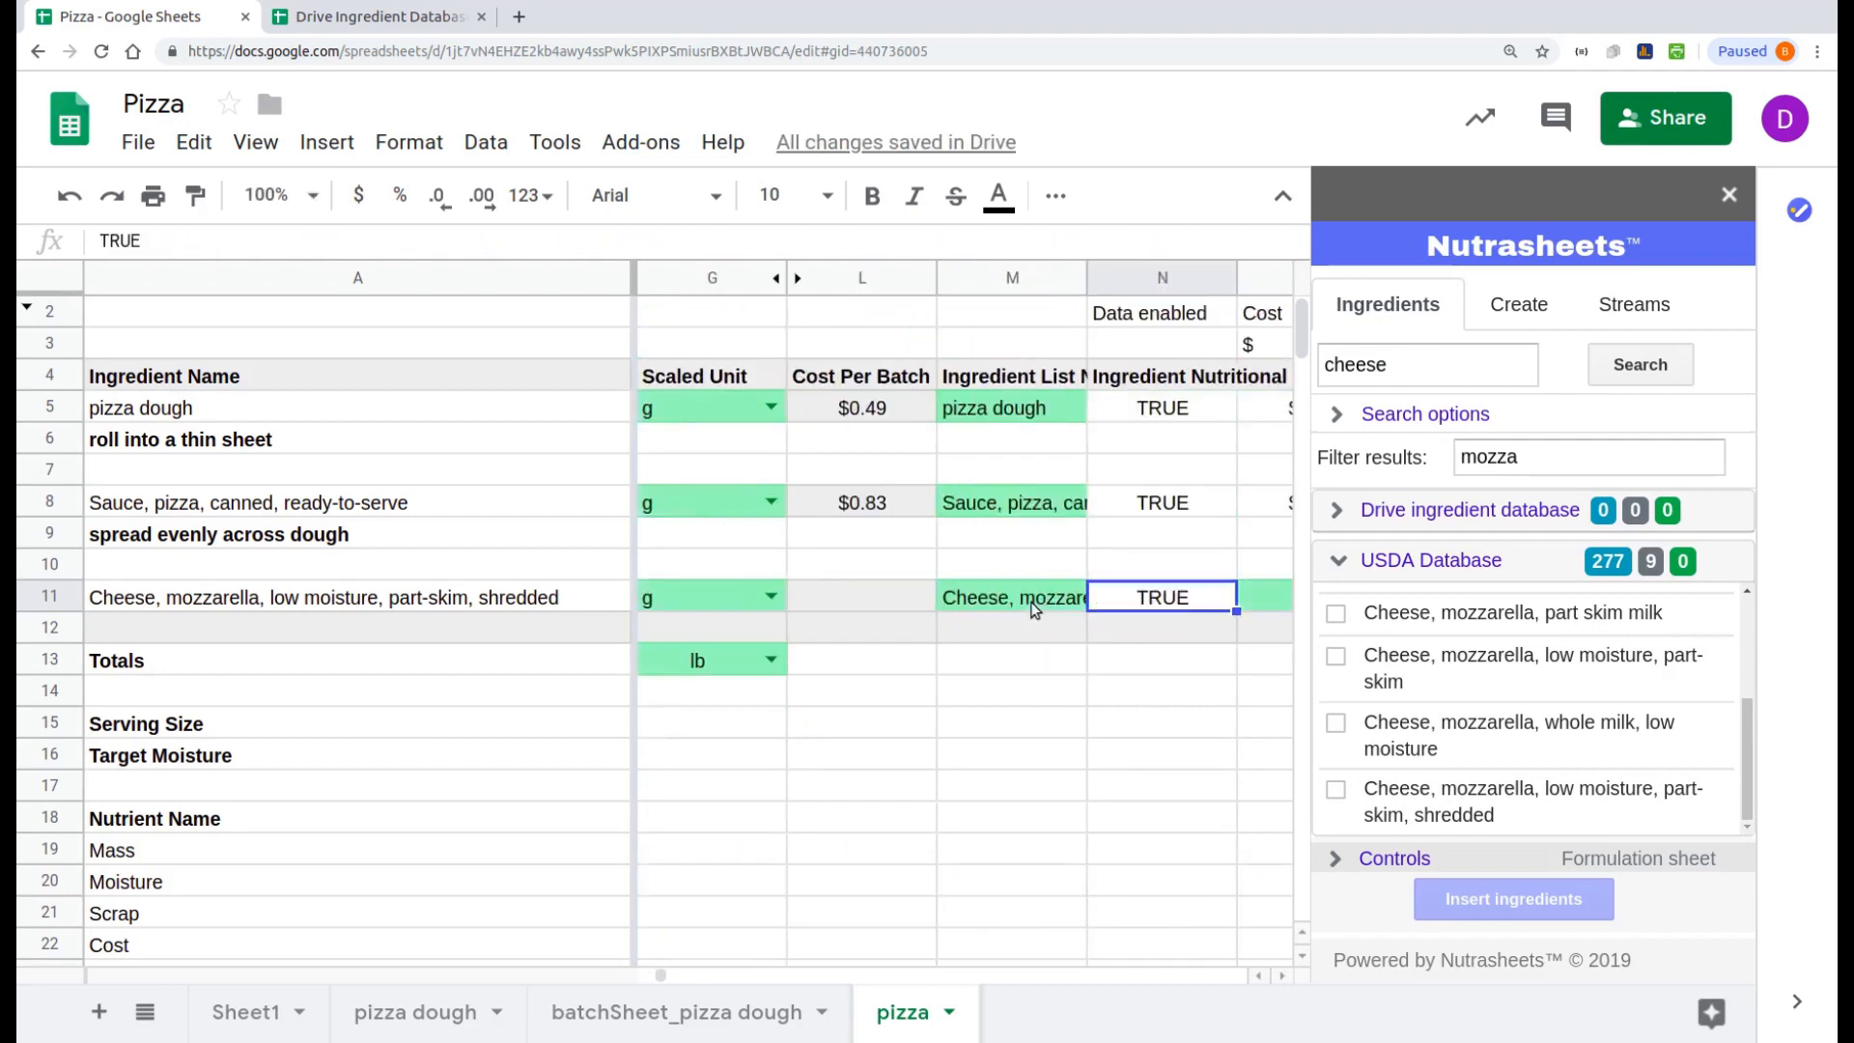
pyautogui.press('Tab')
pyautogui.write('2.50')
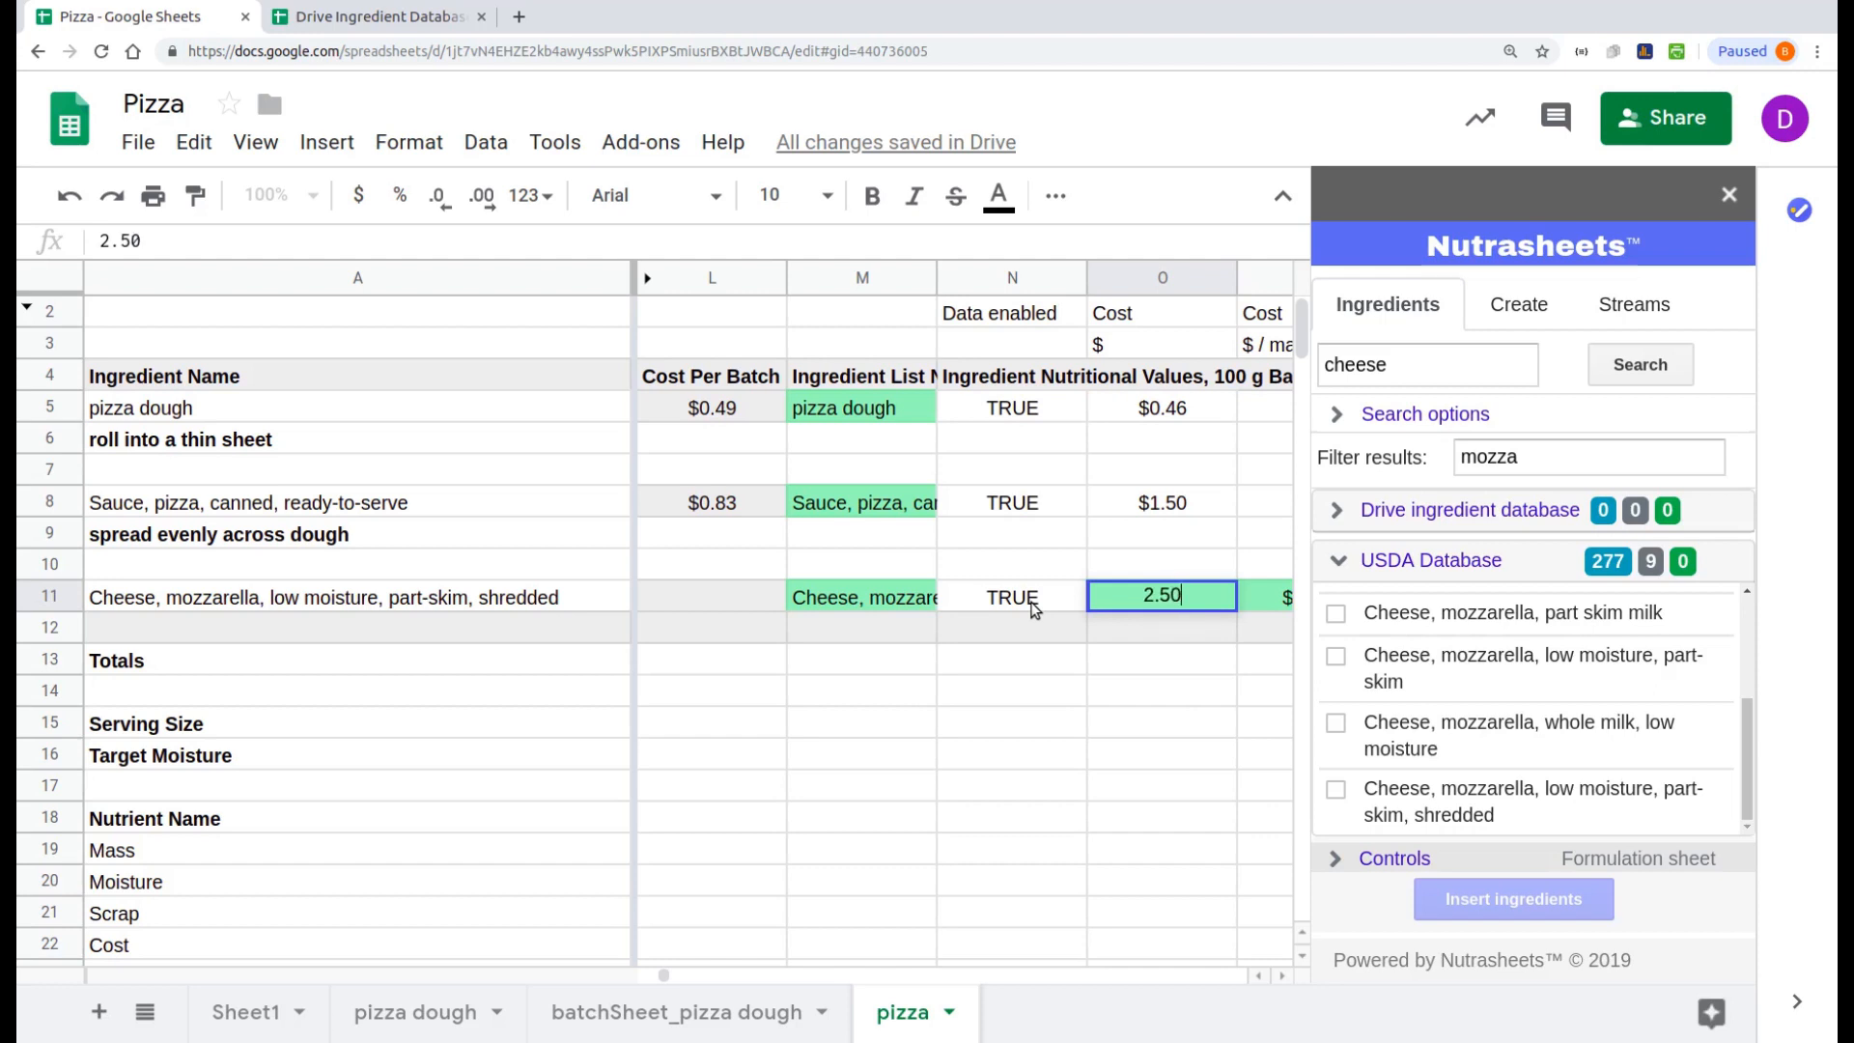
pyautogui.press('Return')
# Step: Add the process step "sprinkle cheese evenly across pizza" below the mozzarella cheese
pyautogui.scroll(-2, 1545, 772)
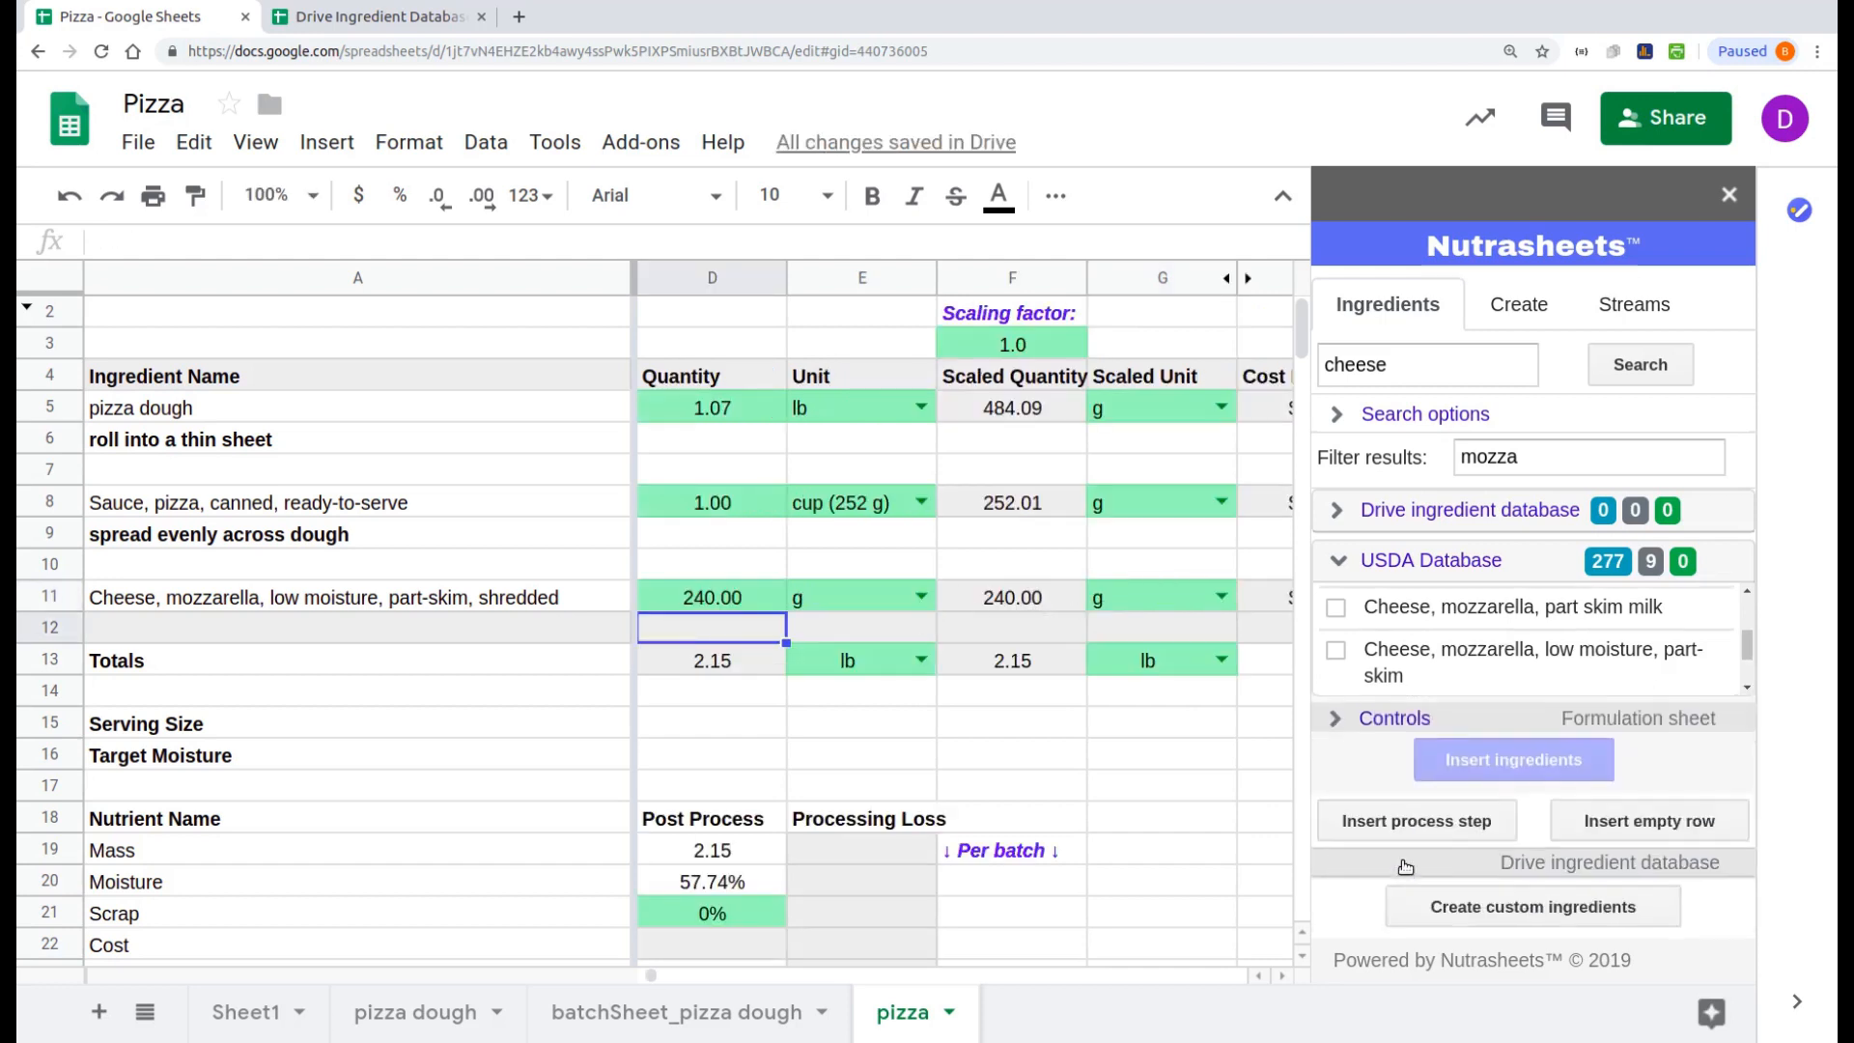
pyautogui.click(1428, 826)
pyautogui.write('sprinkle cheese evenly')
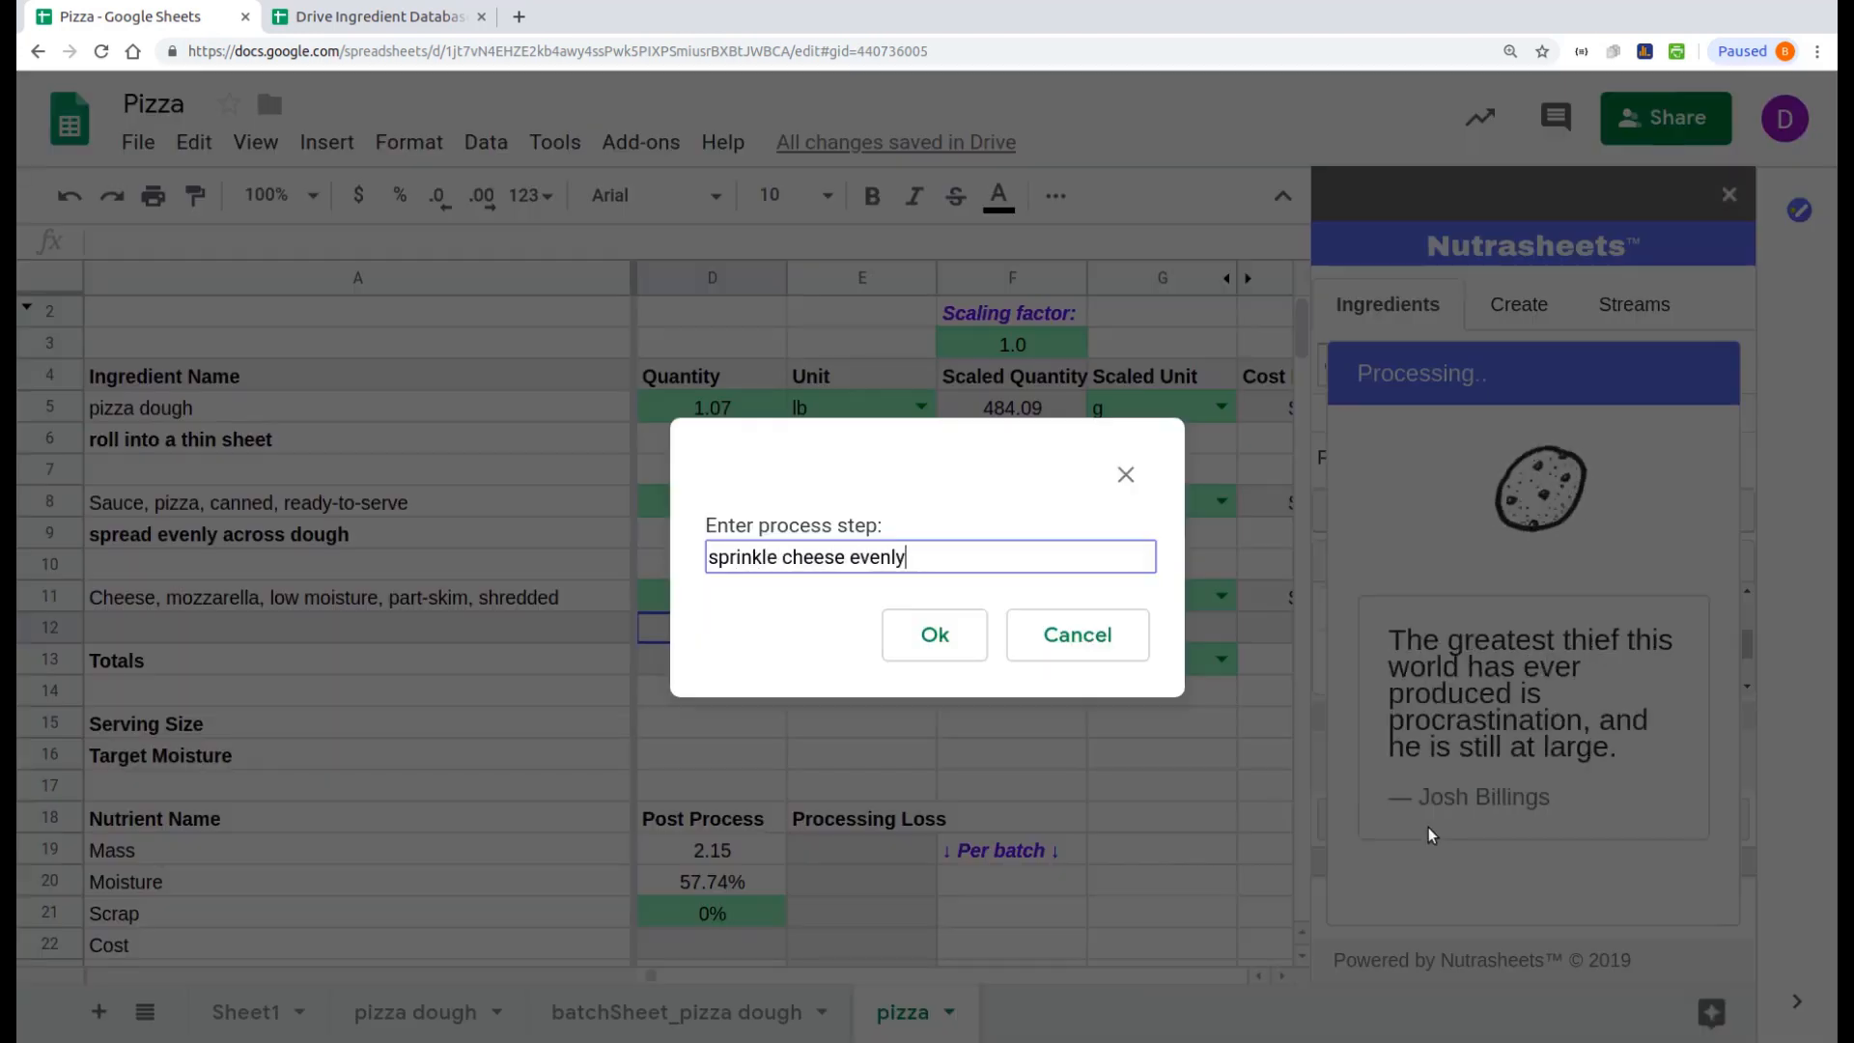
pyautogui.write(' across pizza')
pyautogui.click(952, 641)
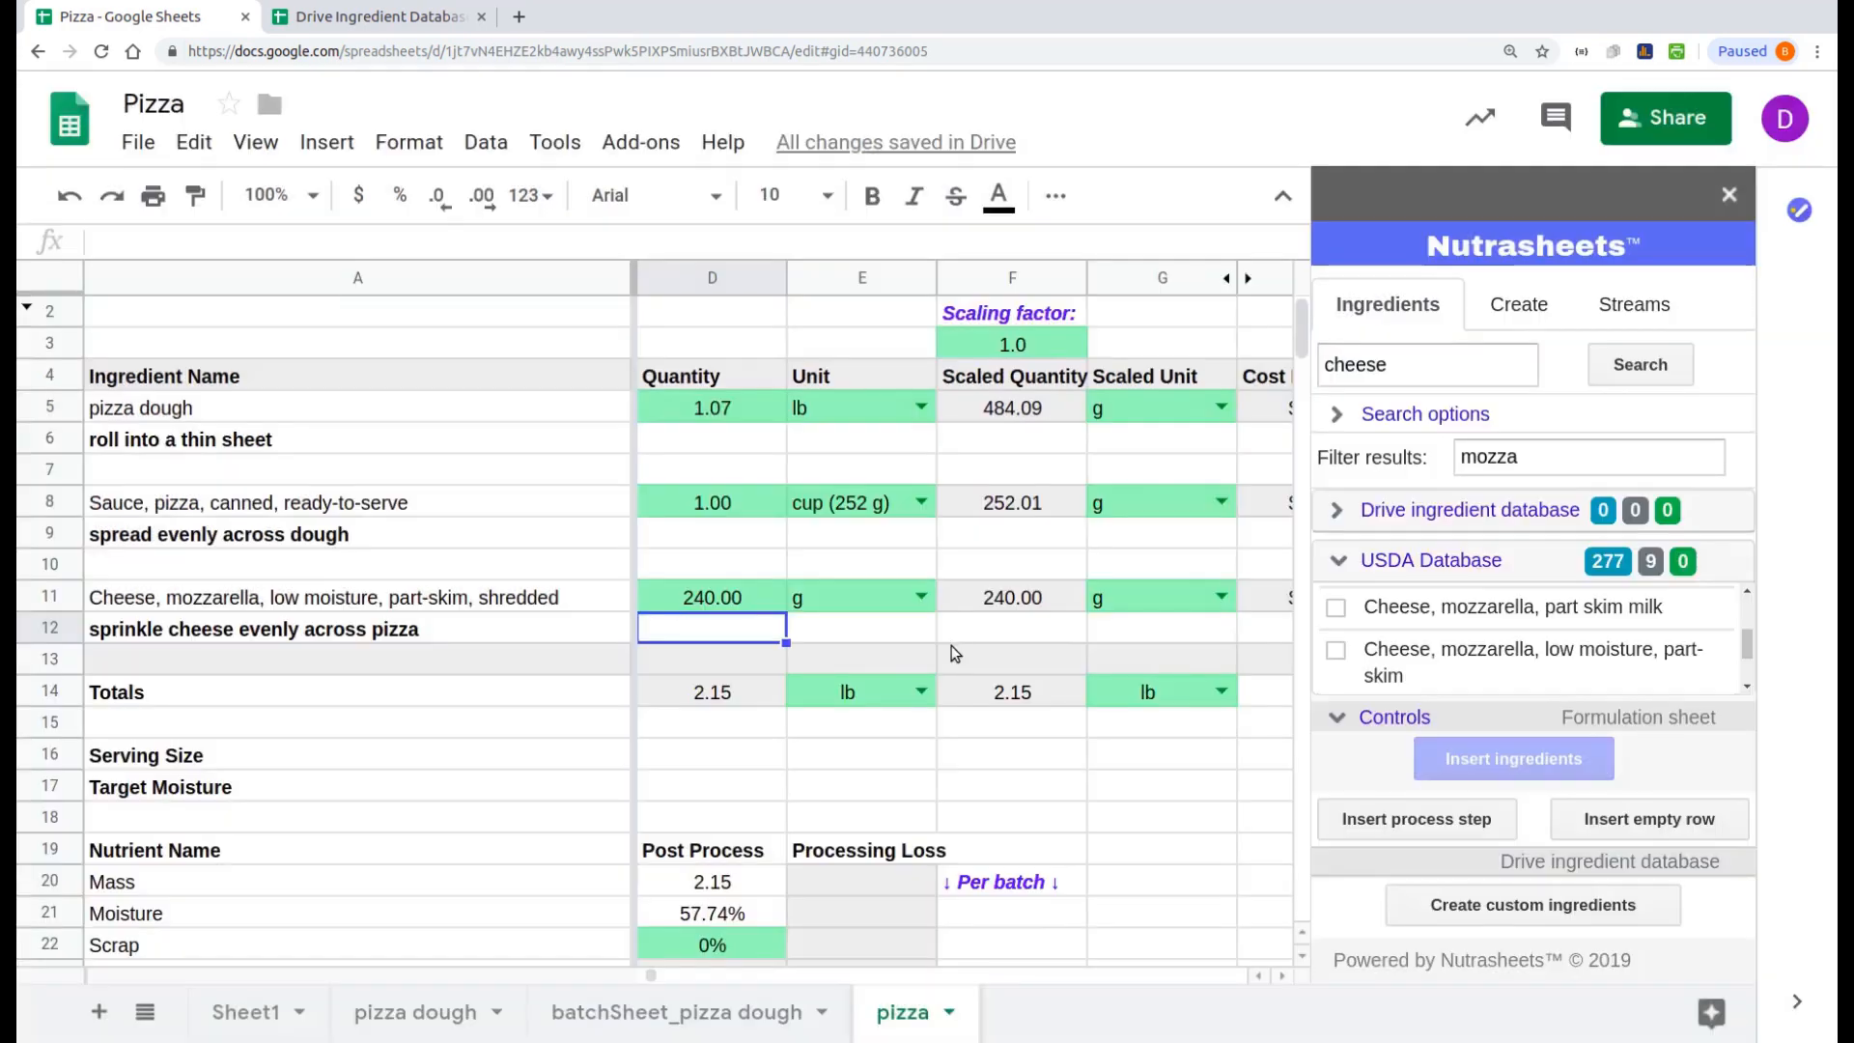
# Step: Add the process step "Bake for 15 minutes at 450 F" below the cheese sprinkling step
pyautogui.click(1399, 824)
pyautogui.write('Bake')
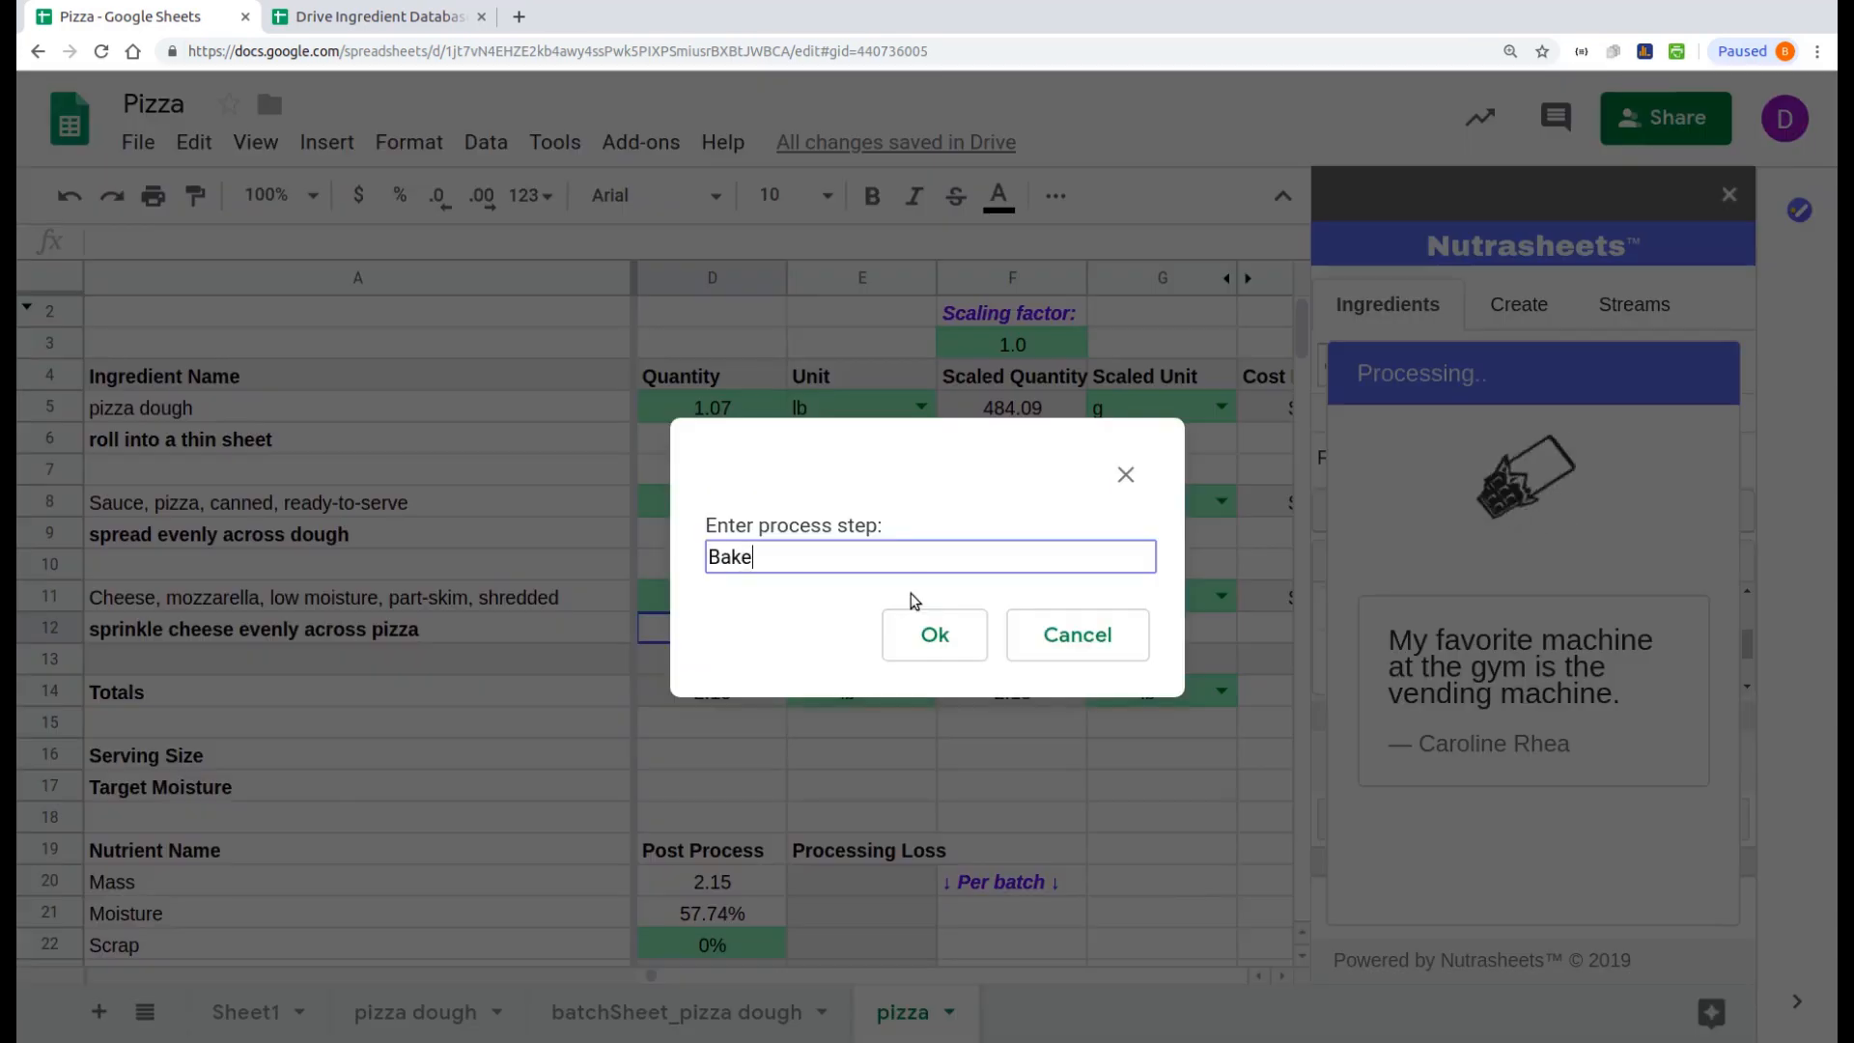
pyautogui.write(' for 15 minutes at 450 F')
pyautogui.press('Return')
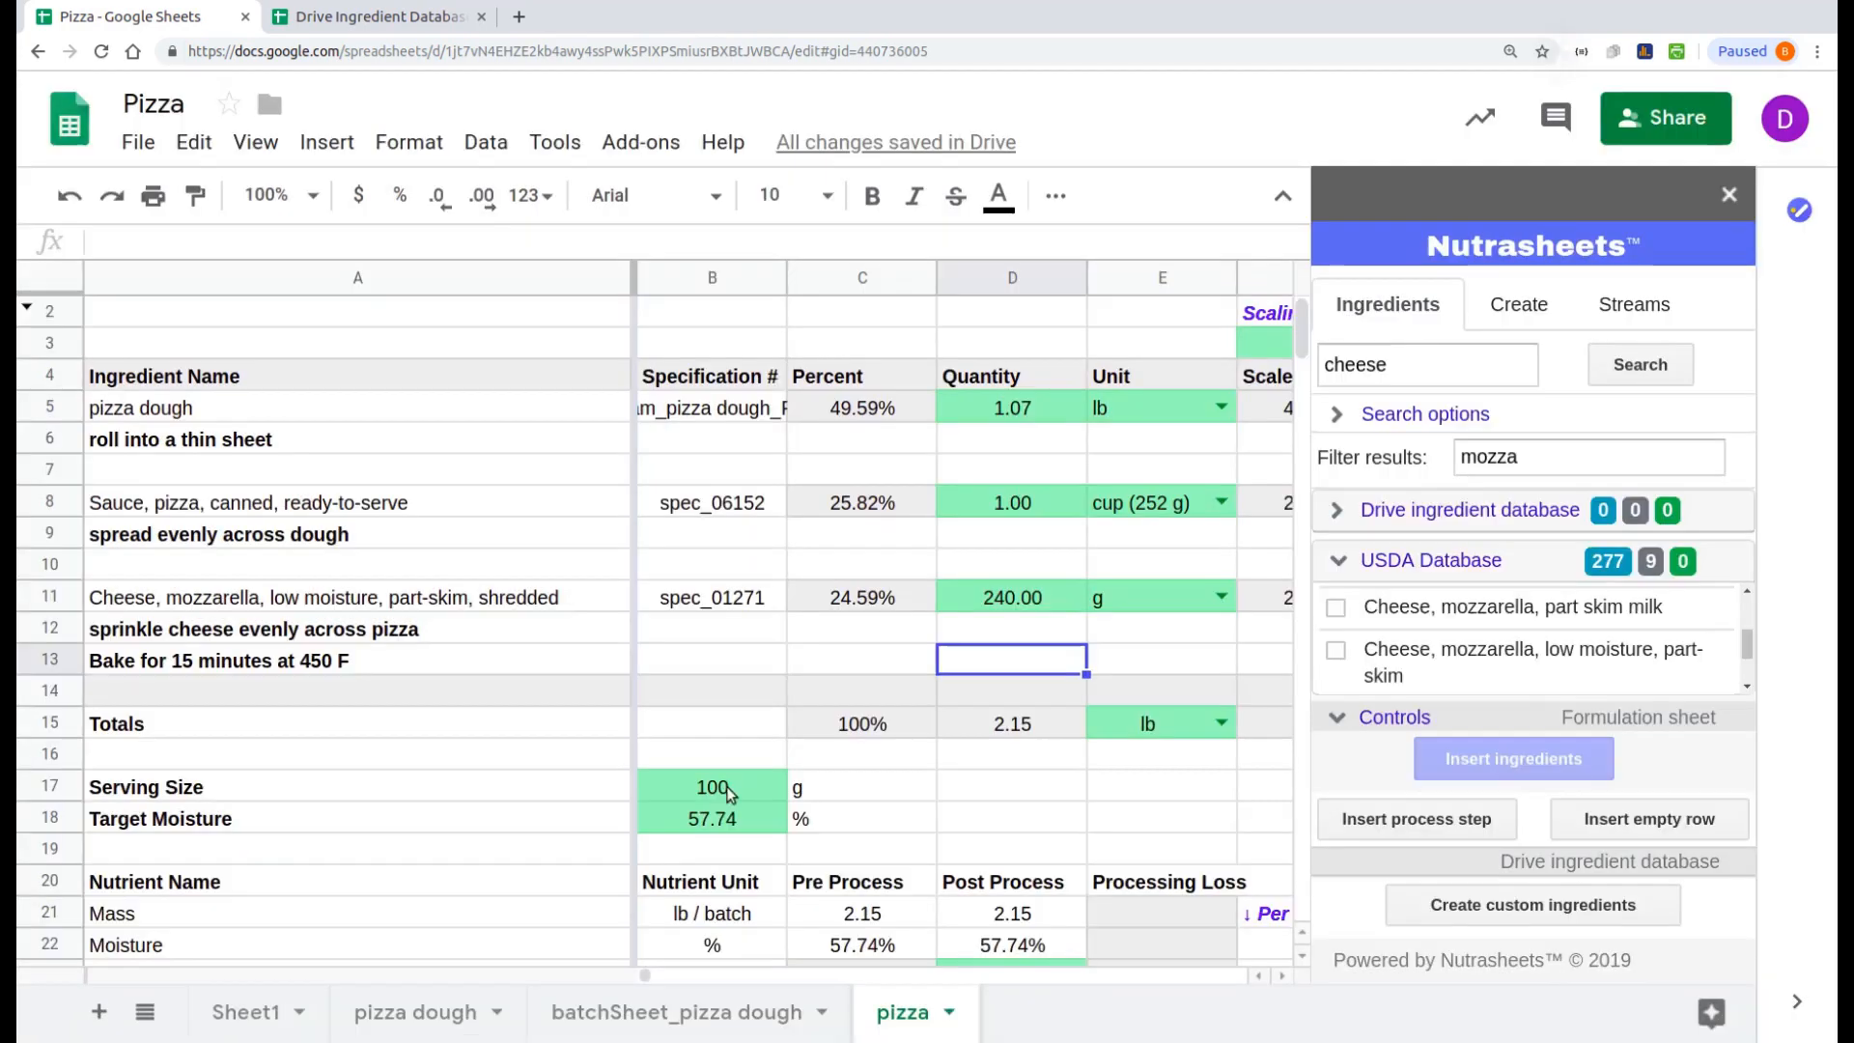
# Step: Set the pizza's serving size to 140 g and its target moisture to 43.4 %
pyautogui.click(726, 786)
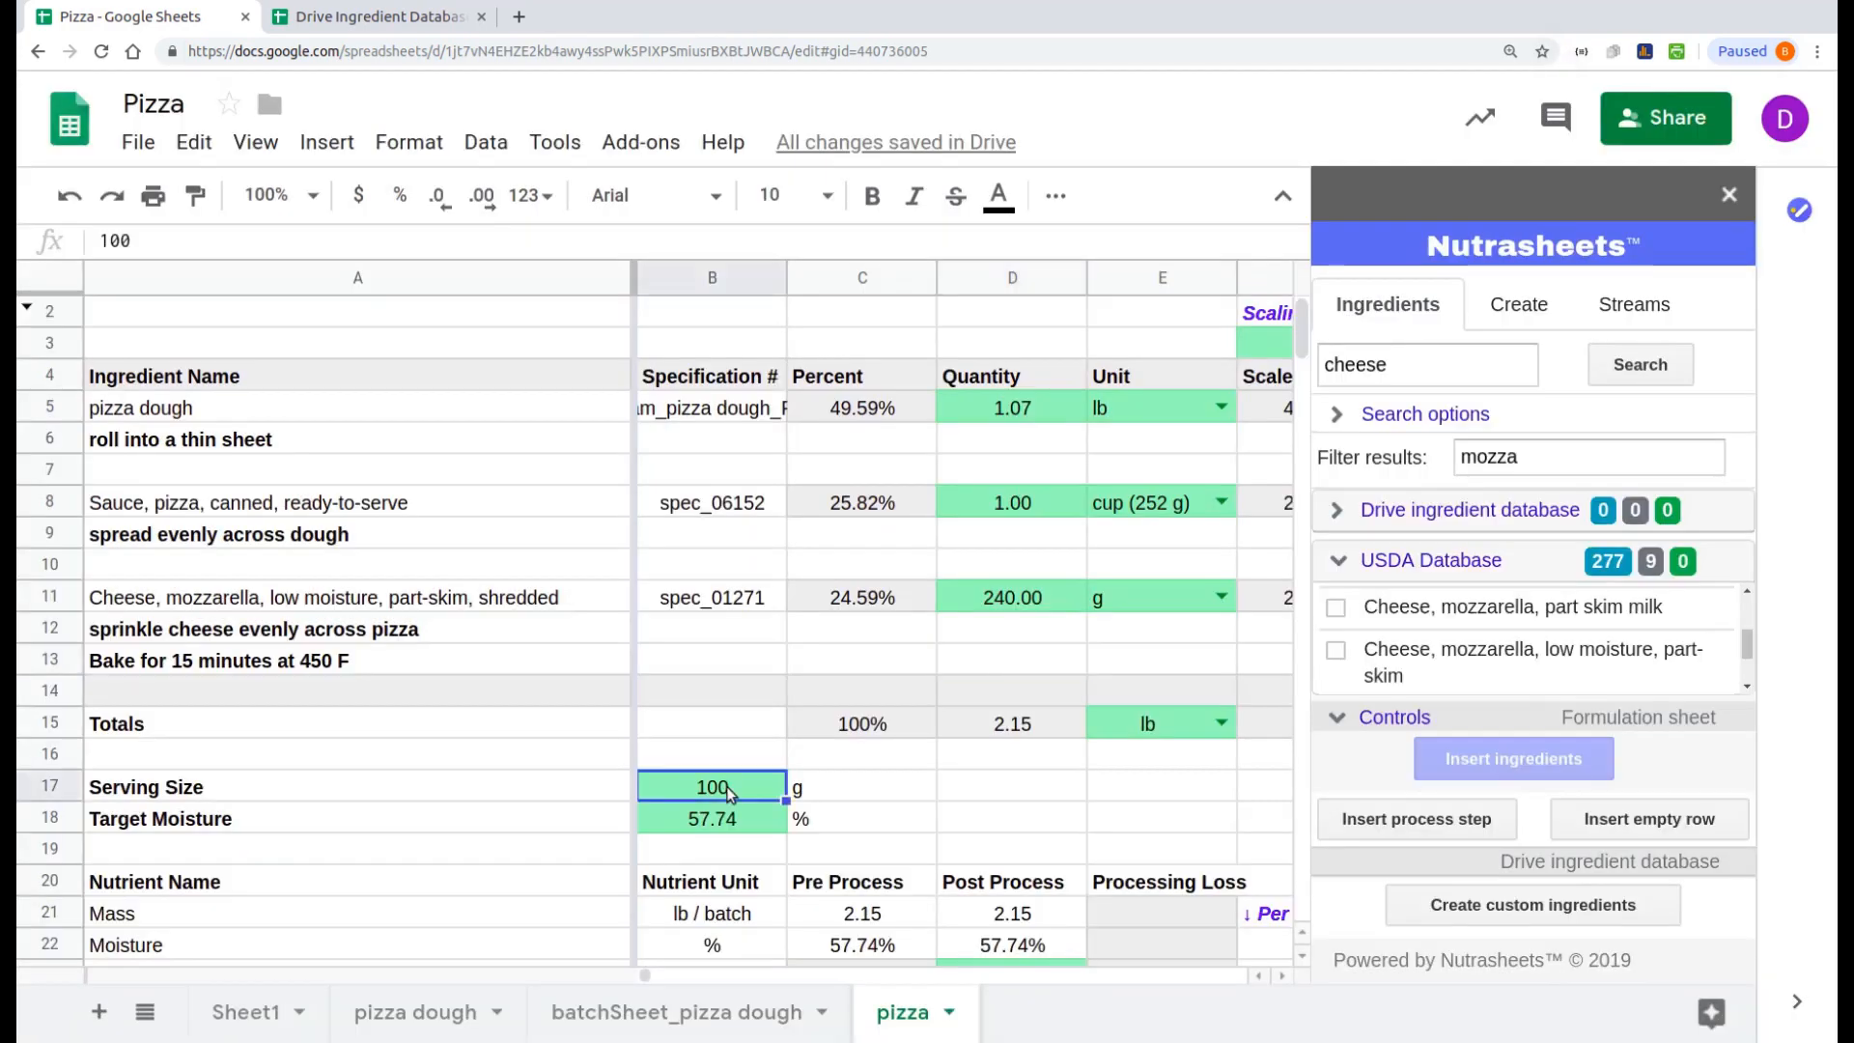
pyautogui.write('140')
pyautogui.press('Return')
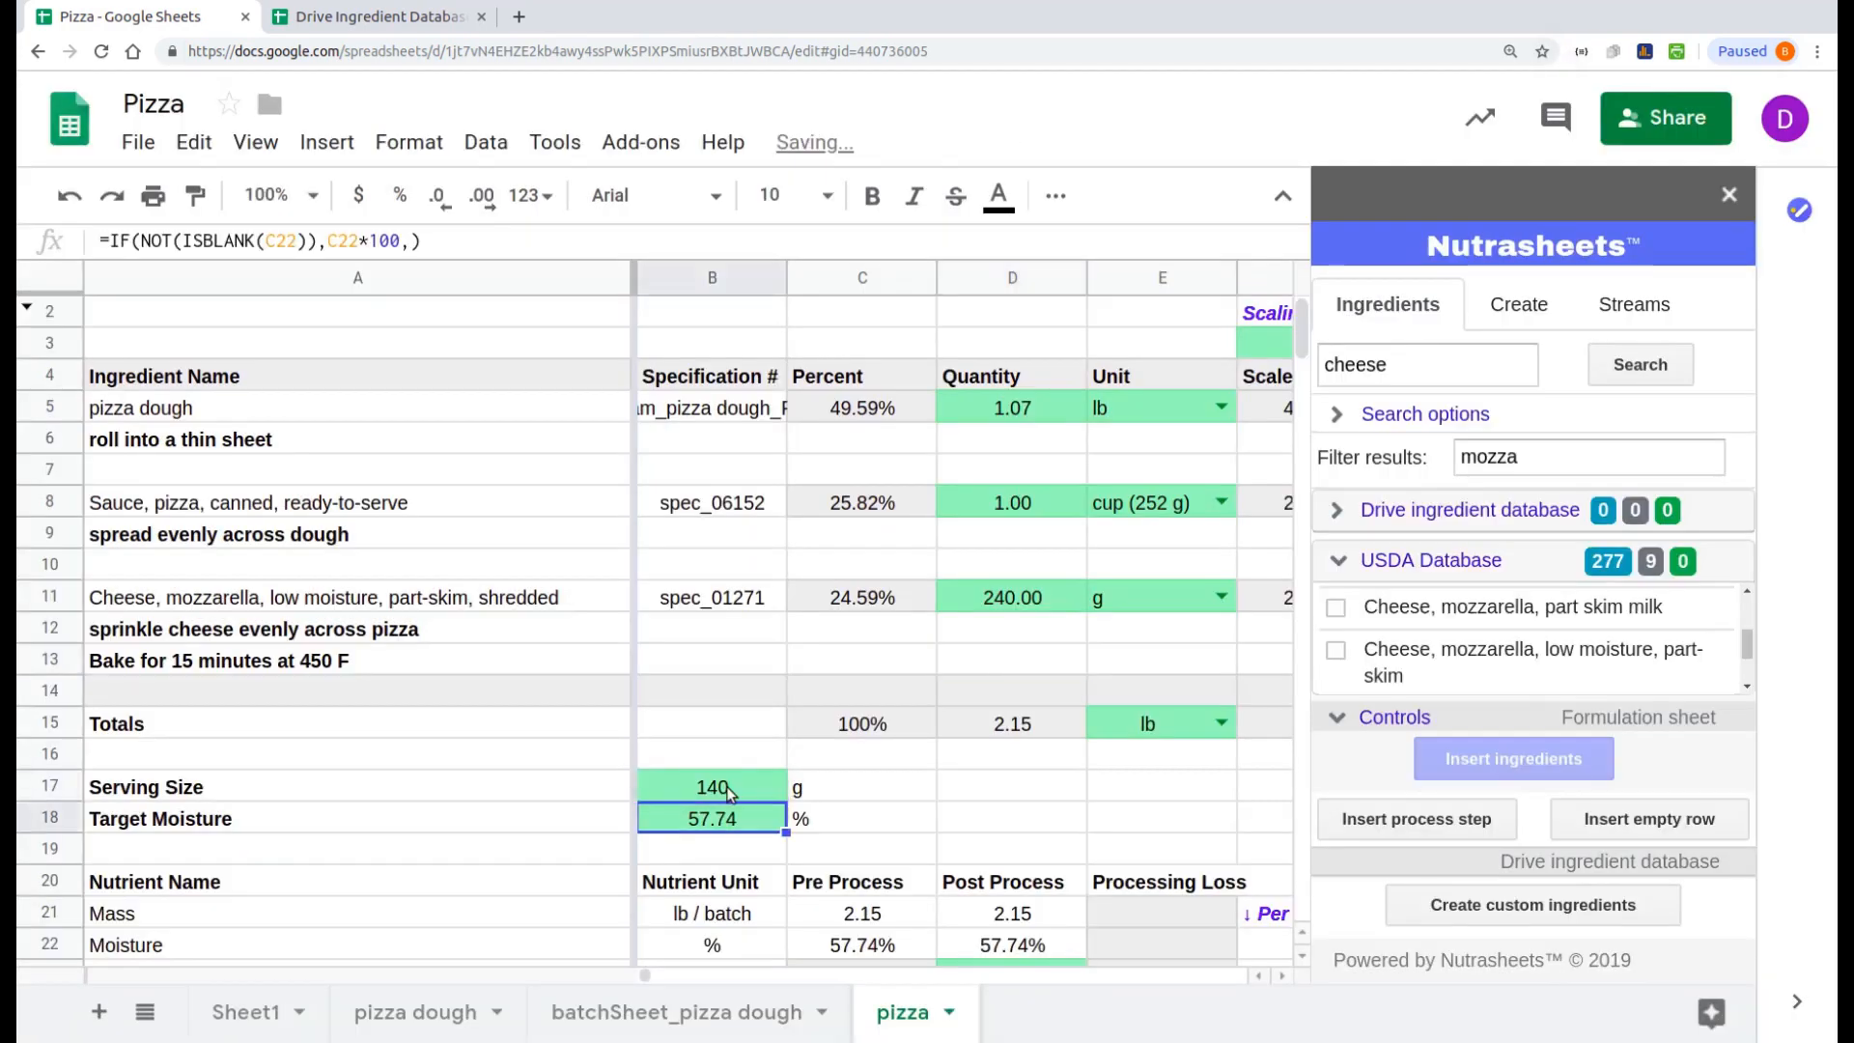
pyautogui.write('43.')
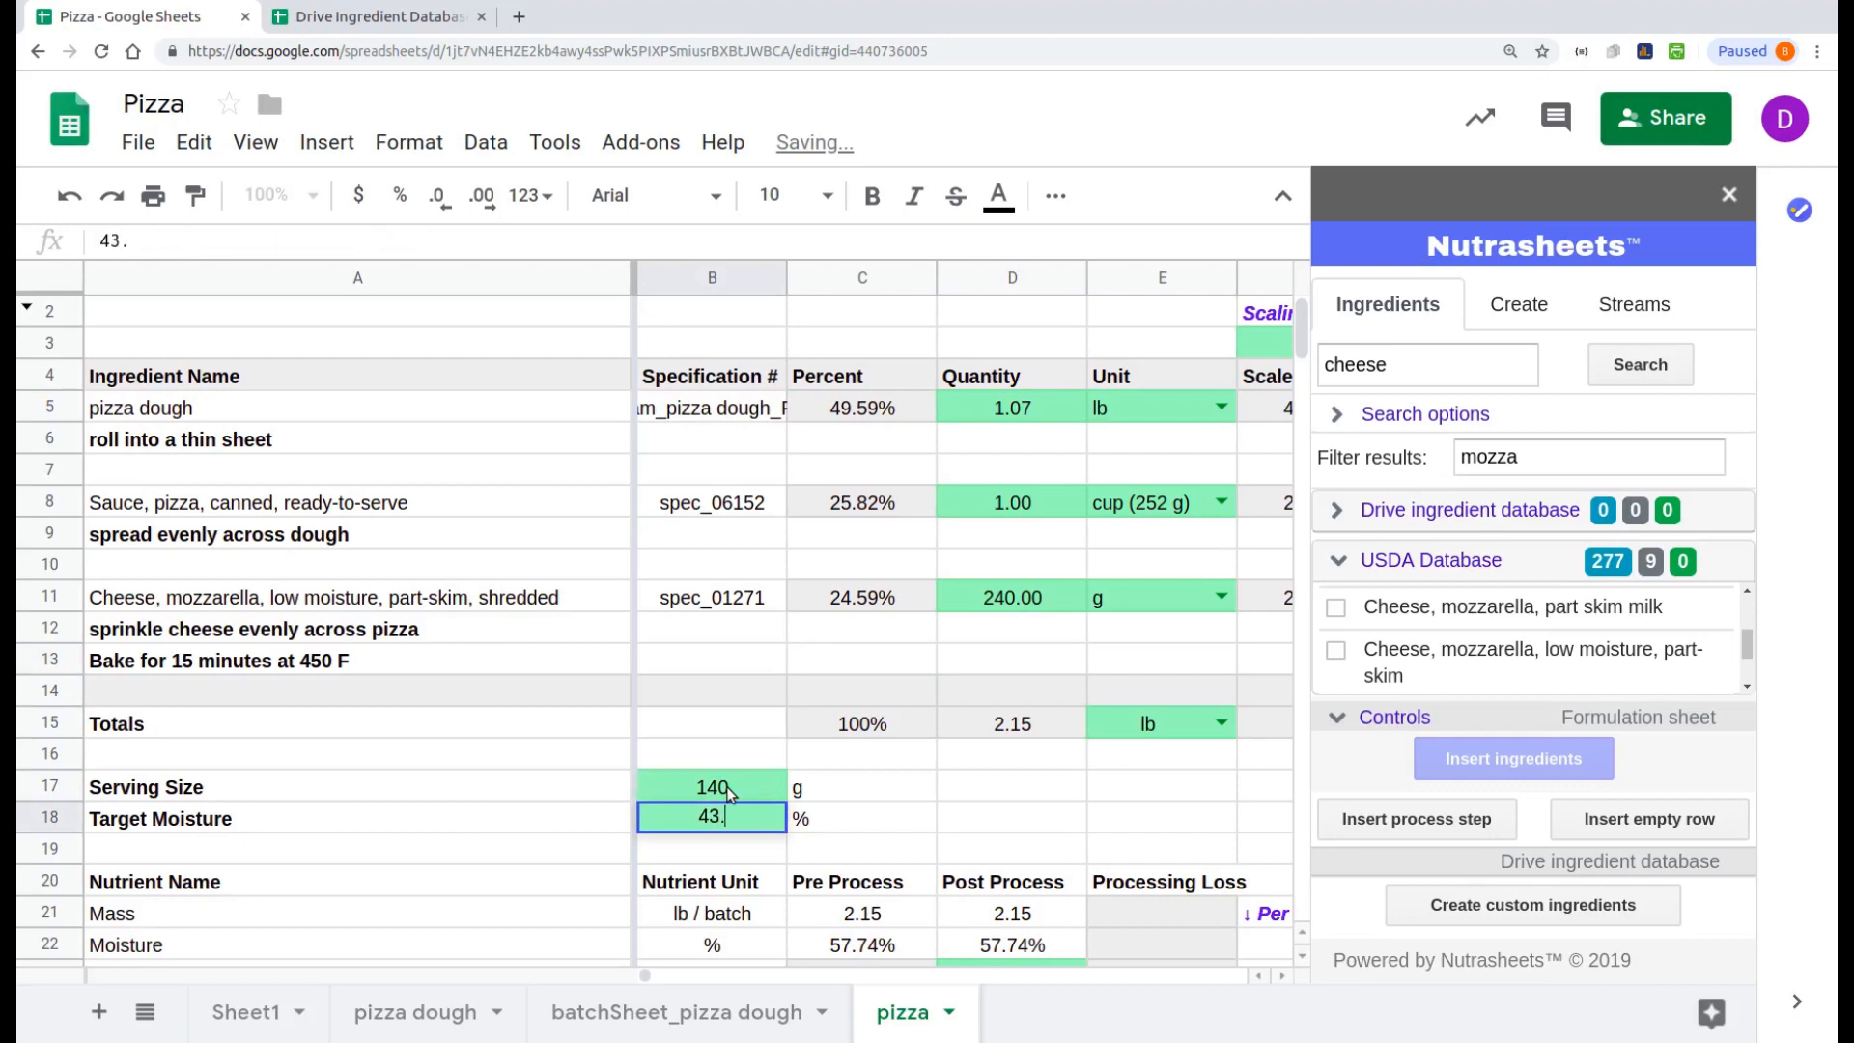
pyautogui.write('4')
pyautogui.press('Return')
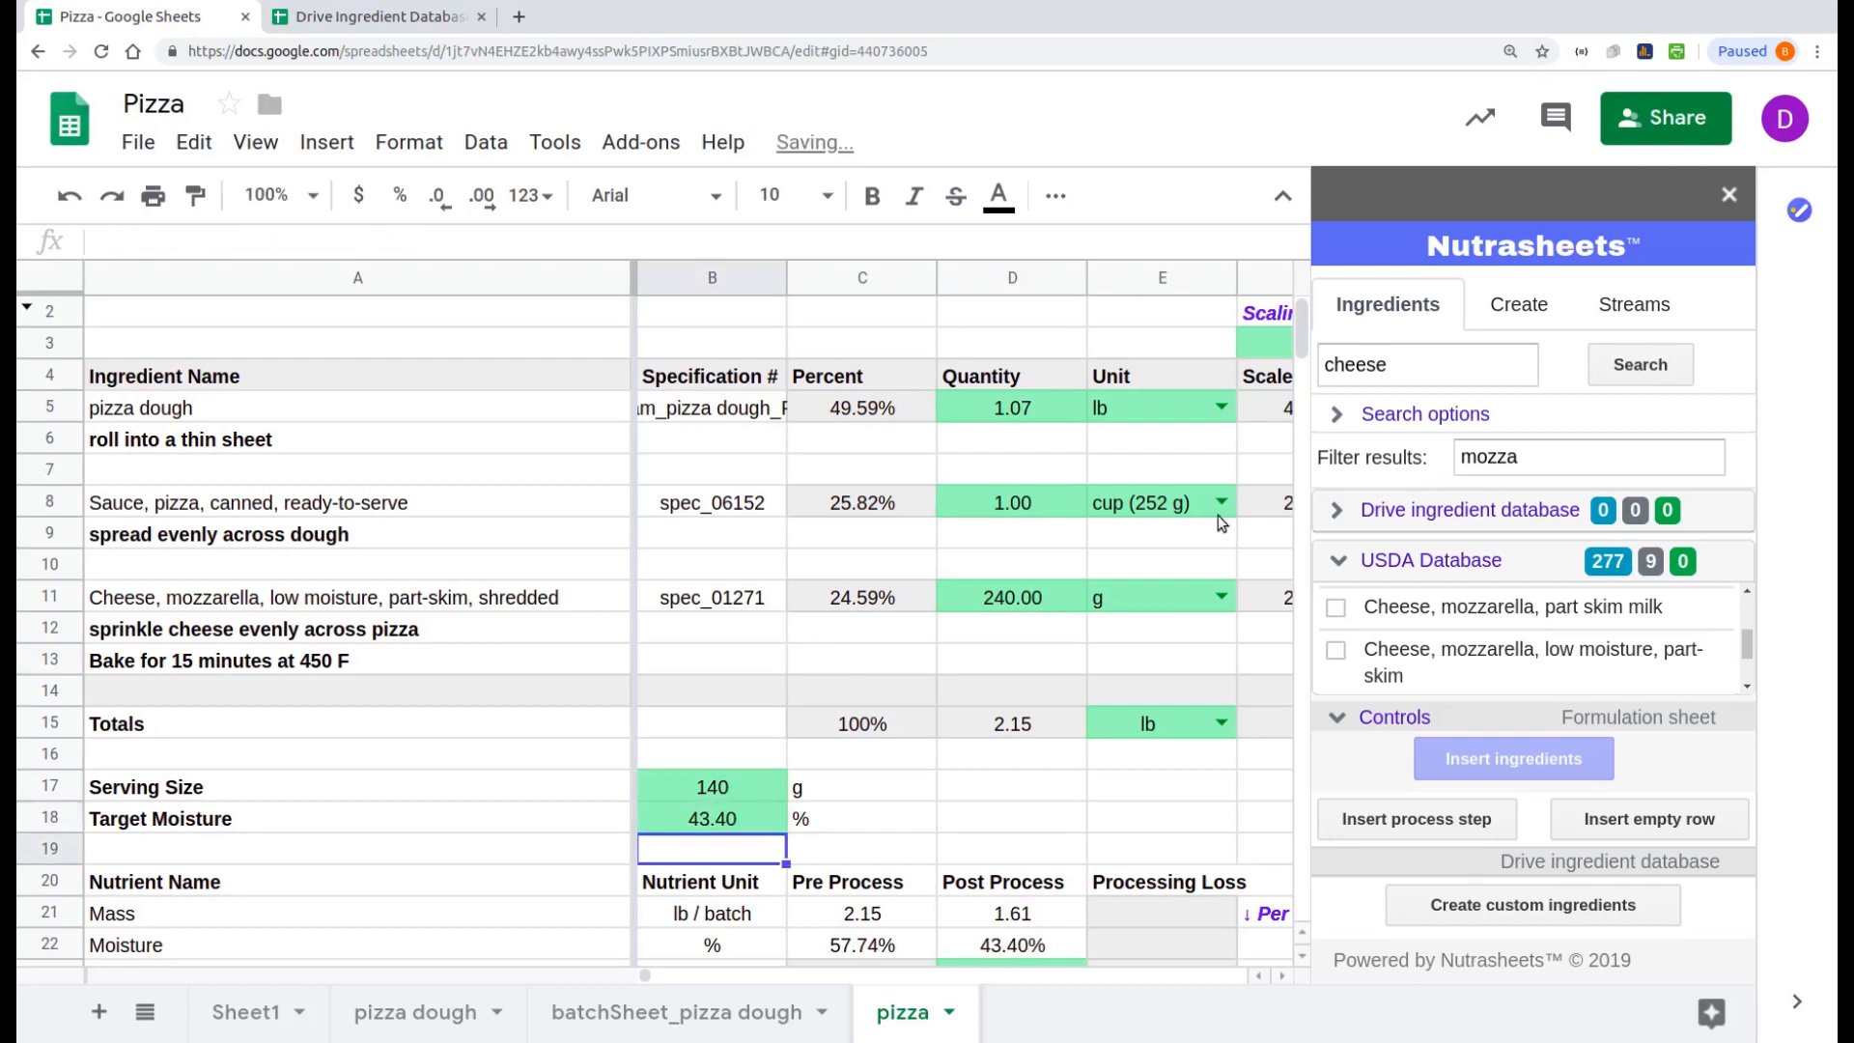
# Step: Create a nutrition facts label for the pizza and set it to 4 servings per container
pyautogui.click(1542, 310)
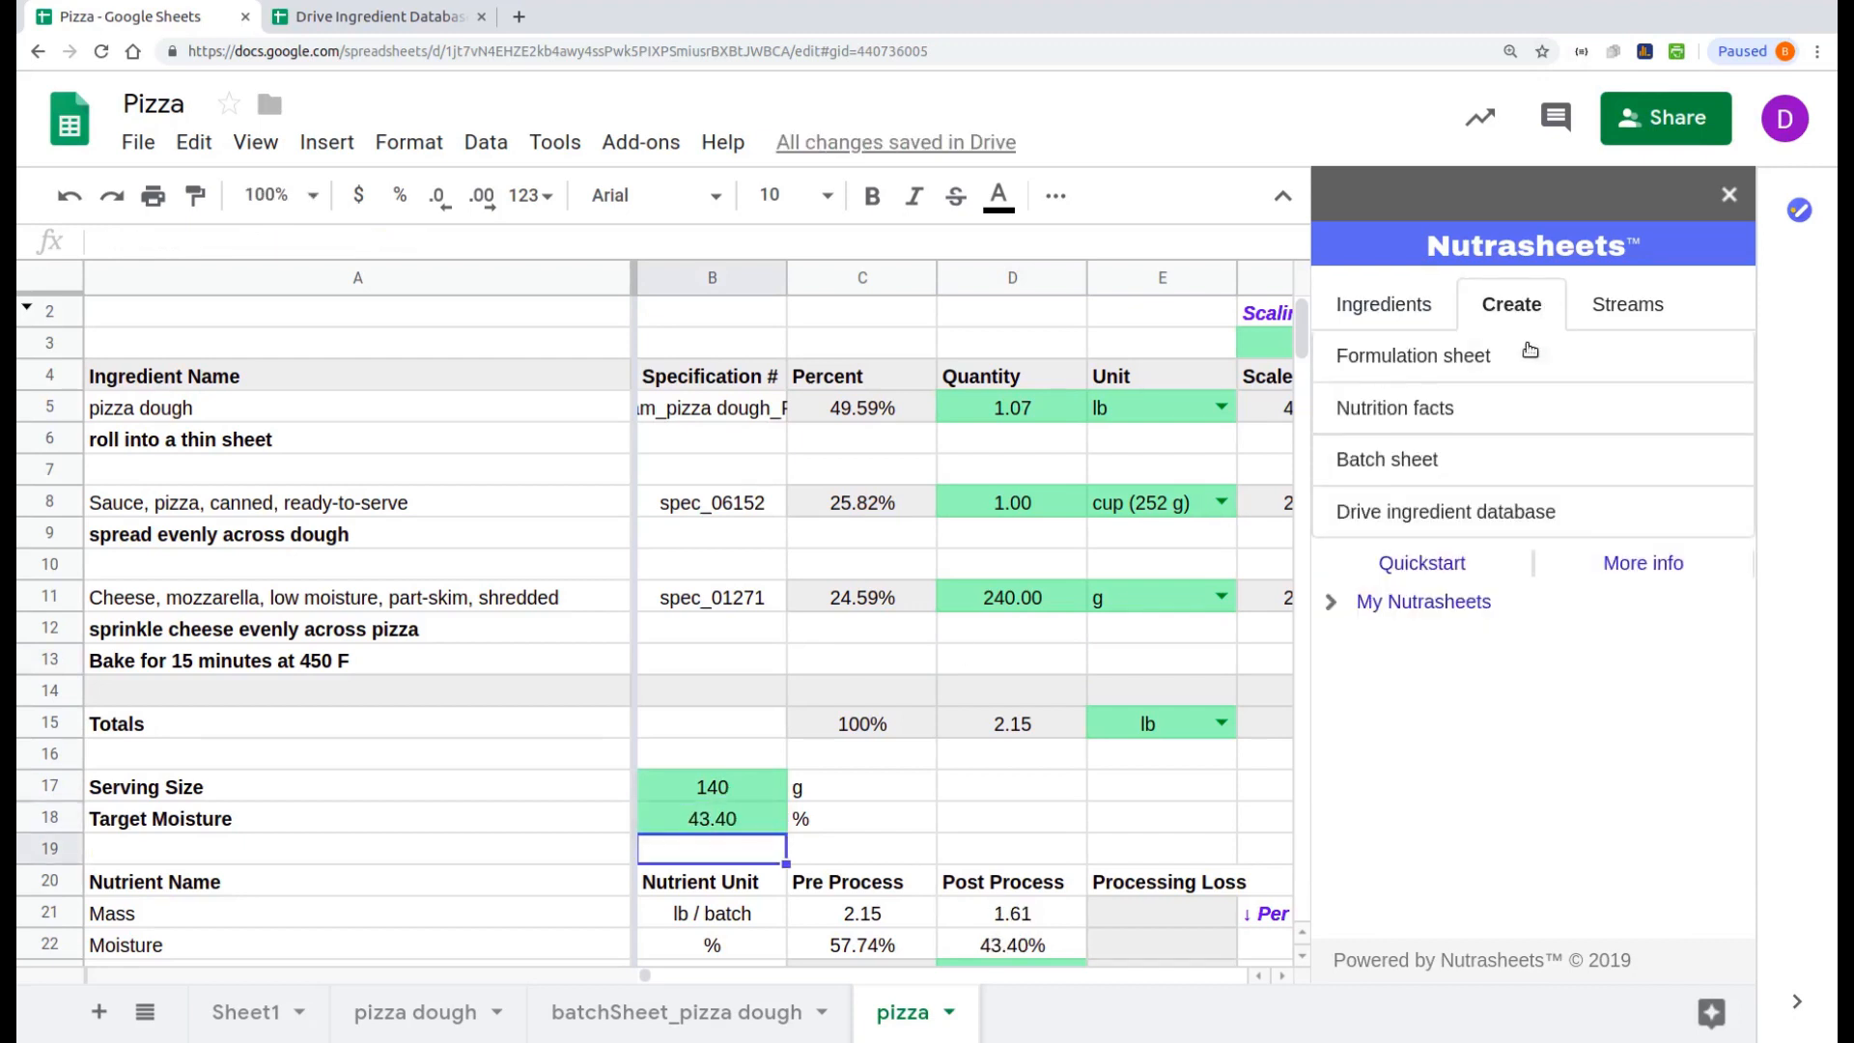
pyautogui.click(1486, 408)
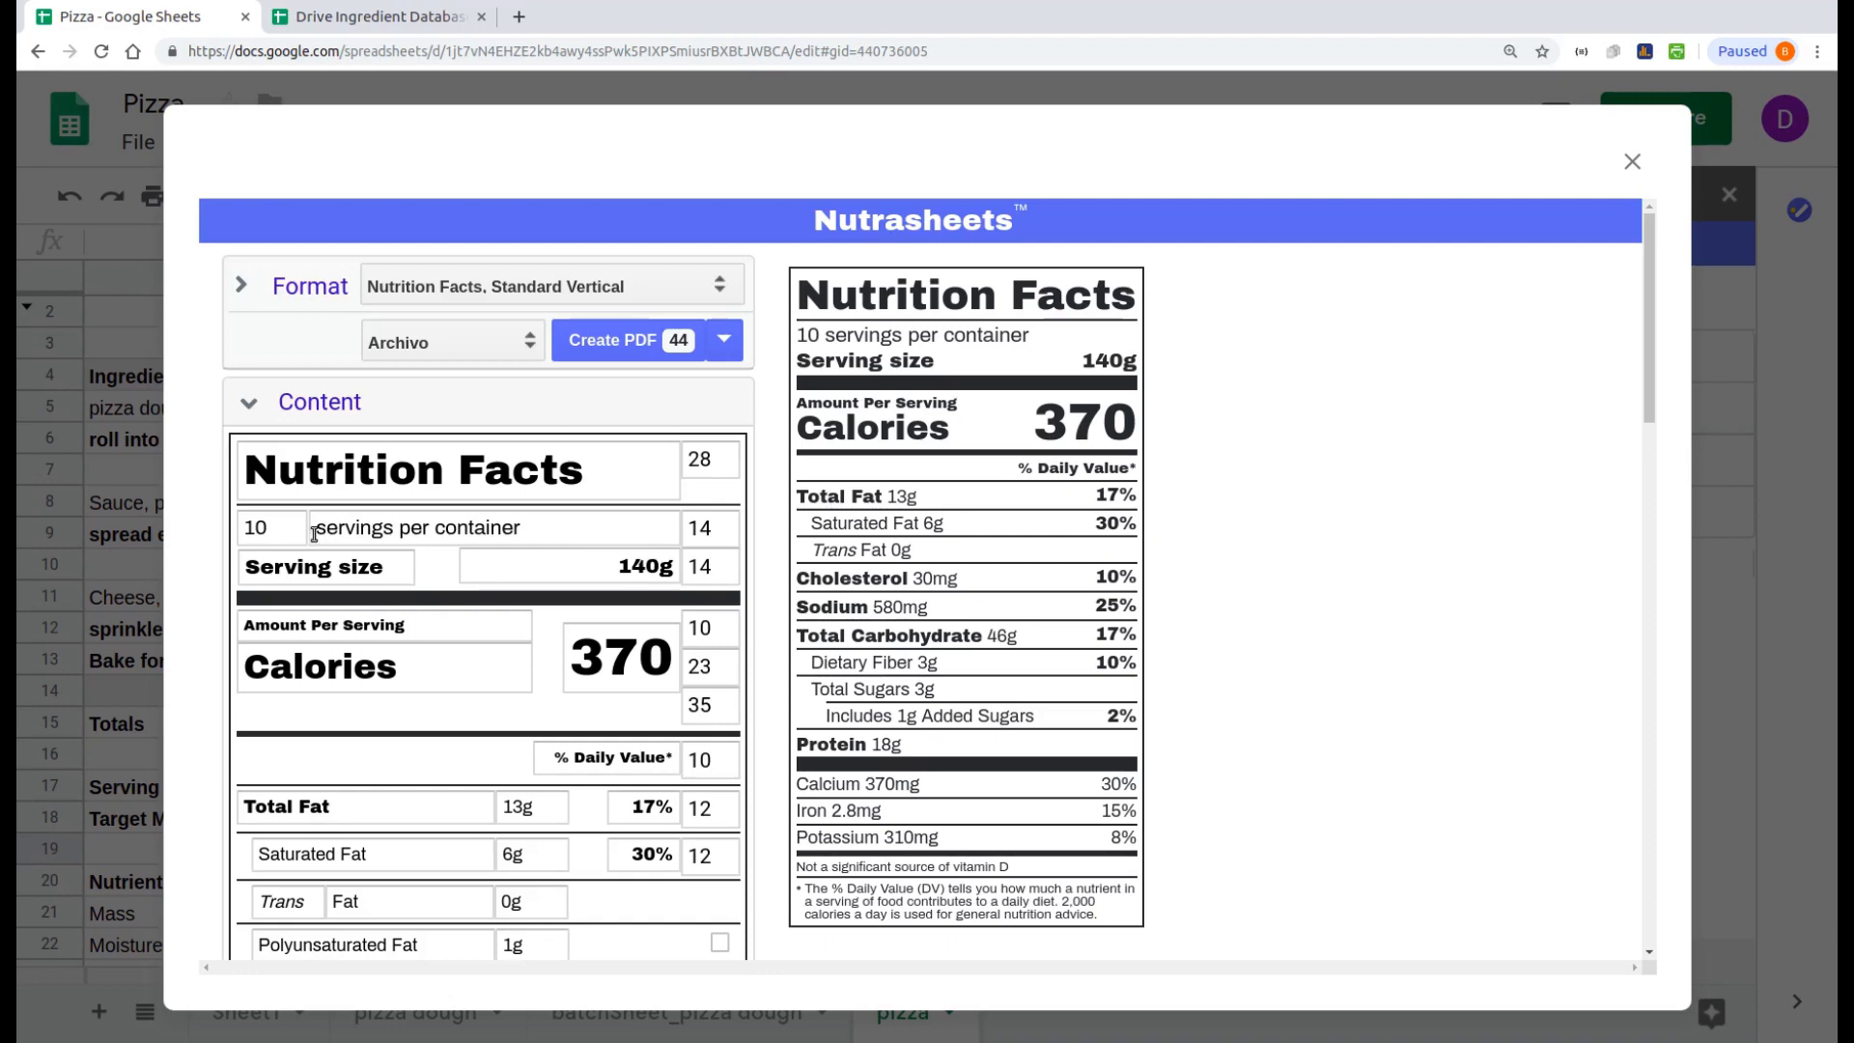
pyautogui.moveTo(298, 533); pyautogui.dragTo(250, 534)
pyautogui.write('4')
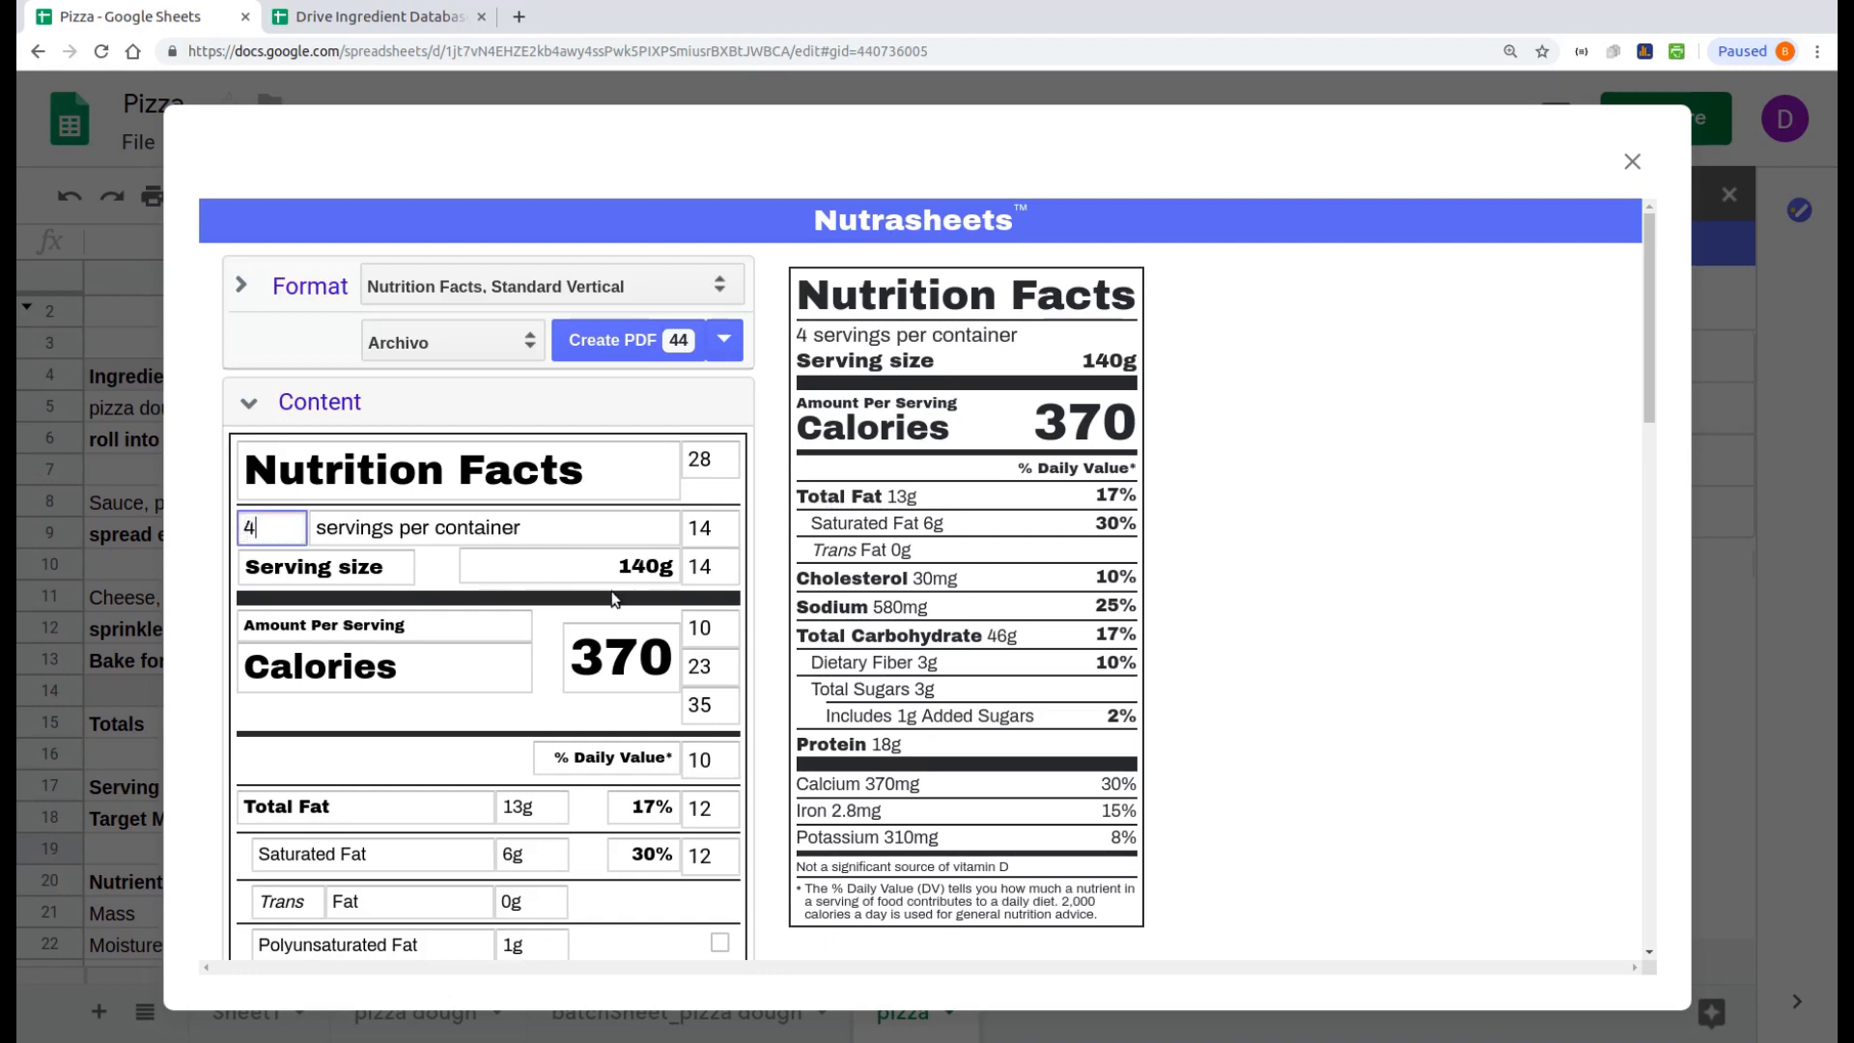
# Step: Change the label's serving size text to "1/4 pizza (140g)"
pyautogui.click(605, 565)
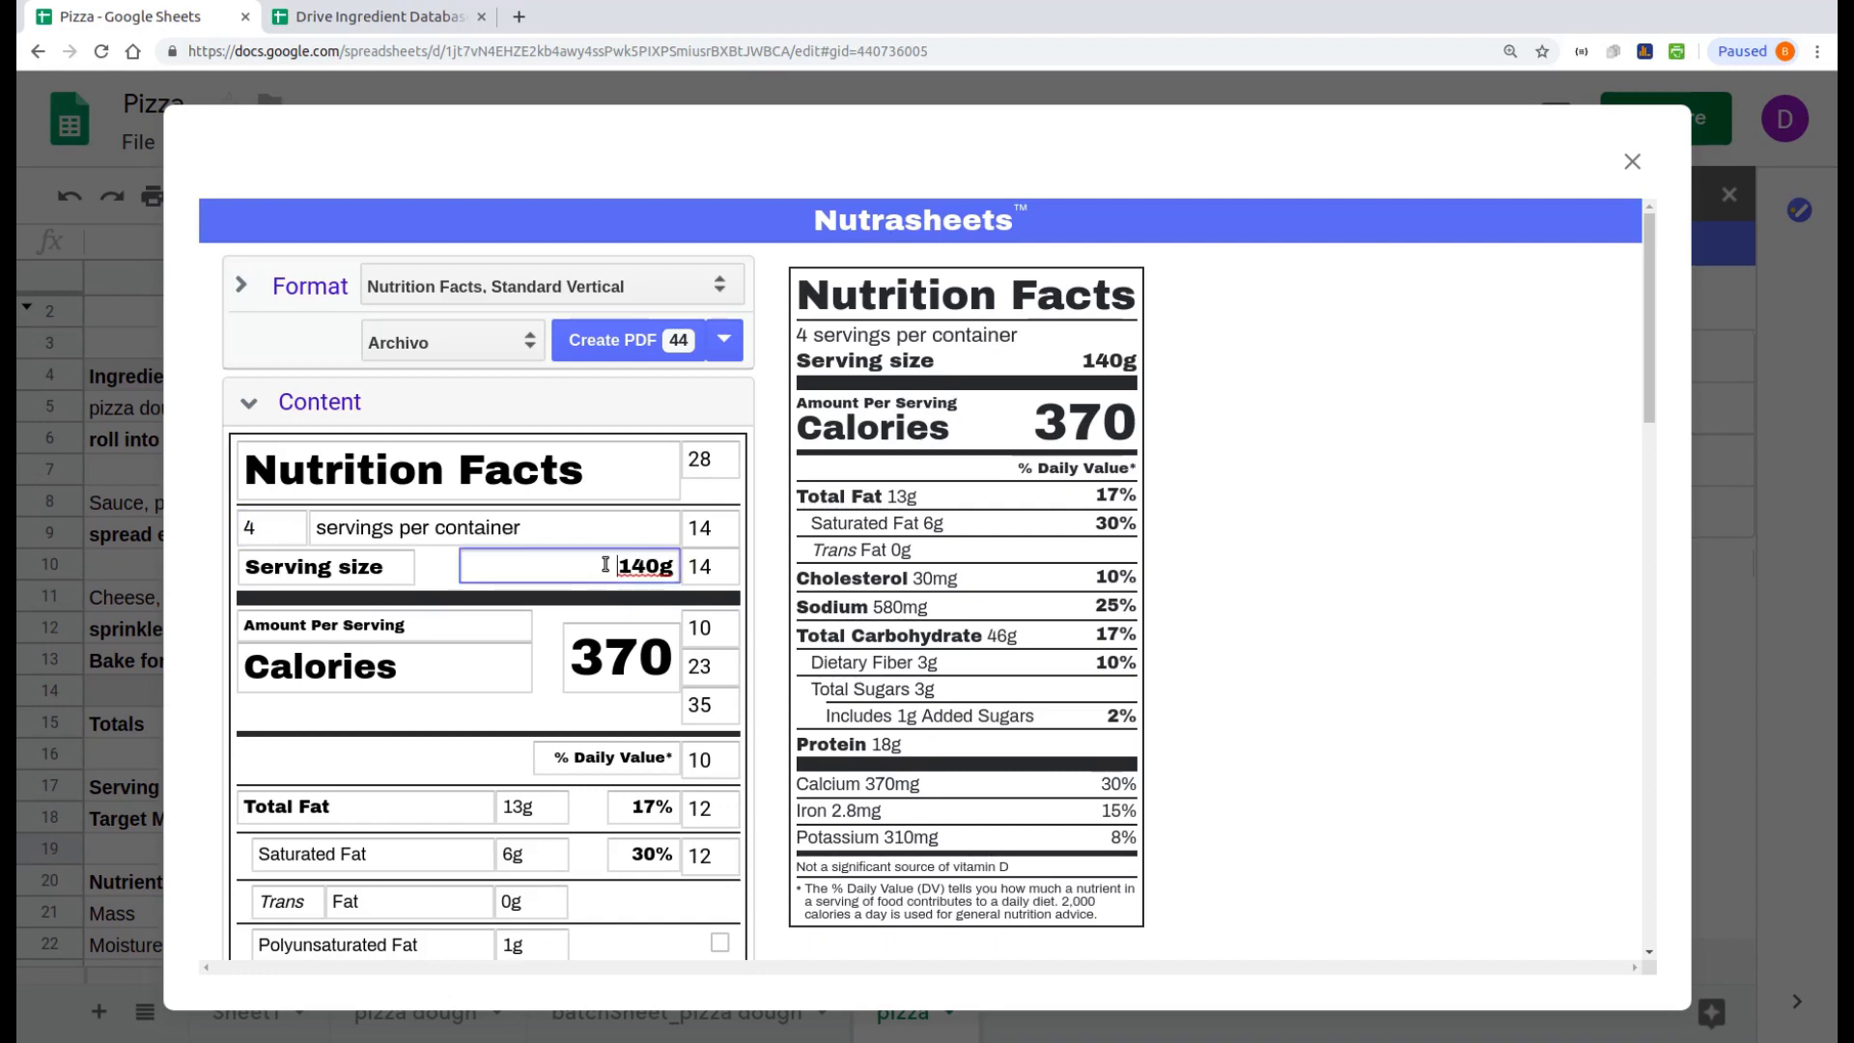
pyautogui.write('1/4 pizza')
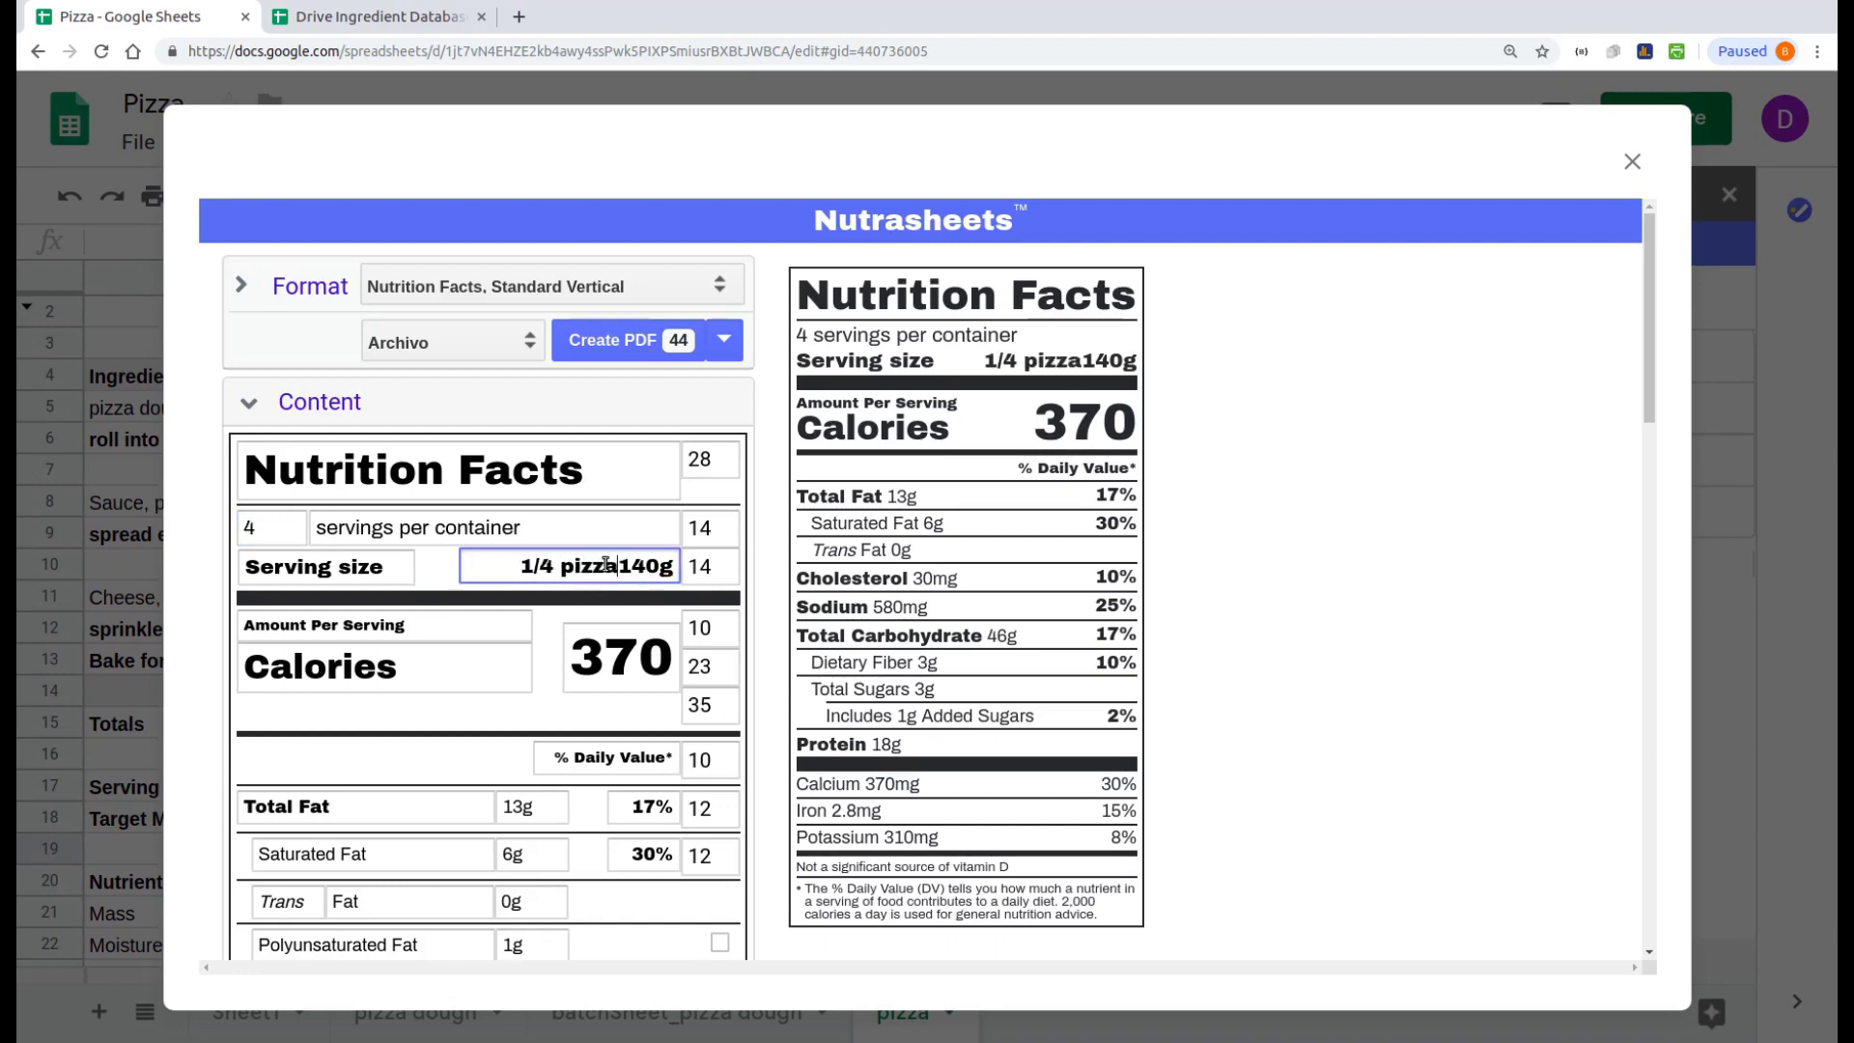
pyautogui.write(' (140g')
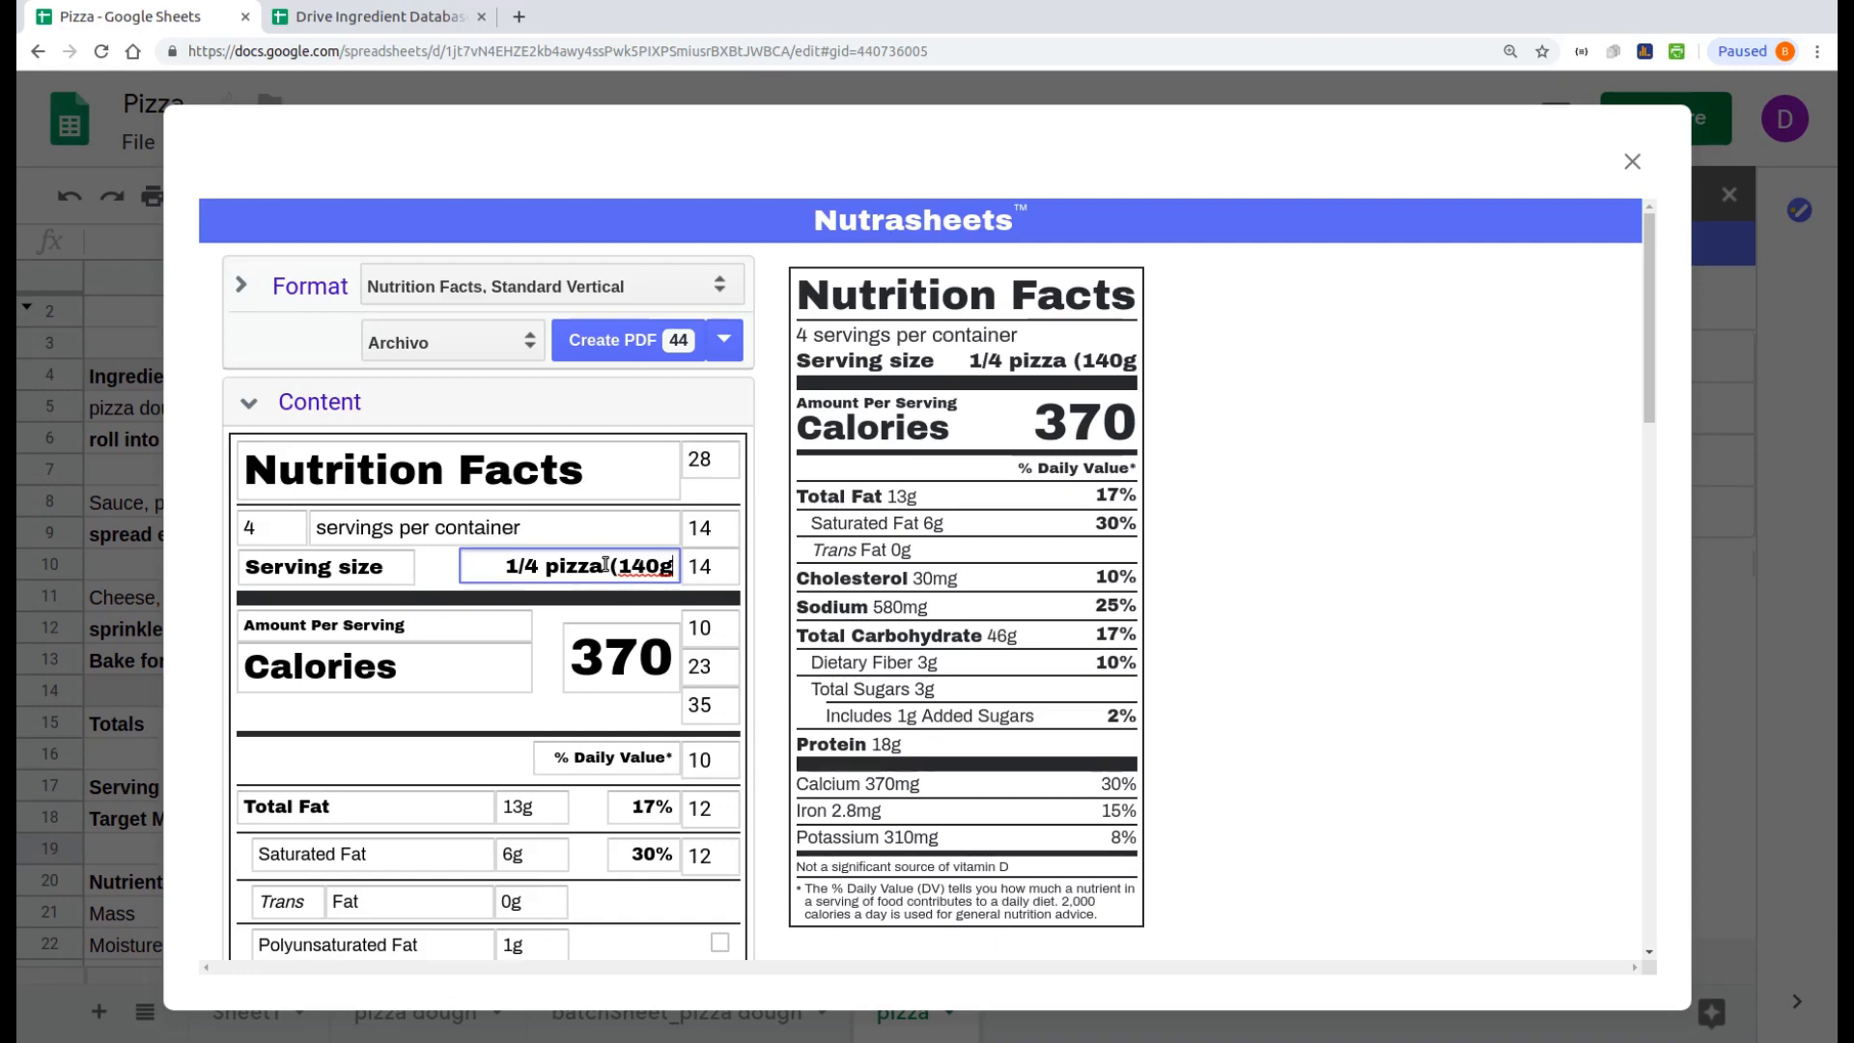
pyautogui.write(')')
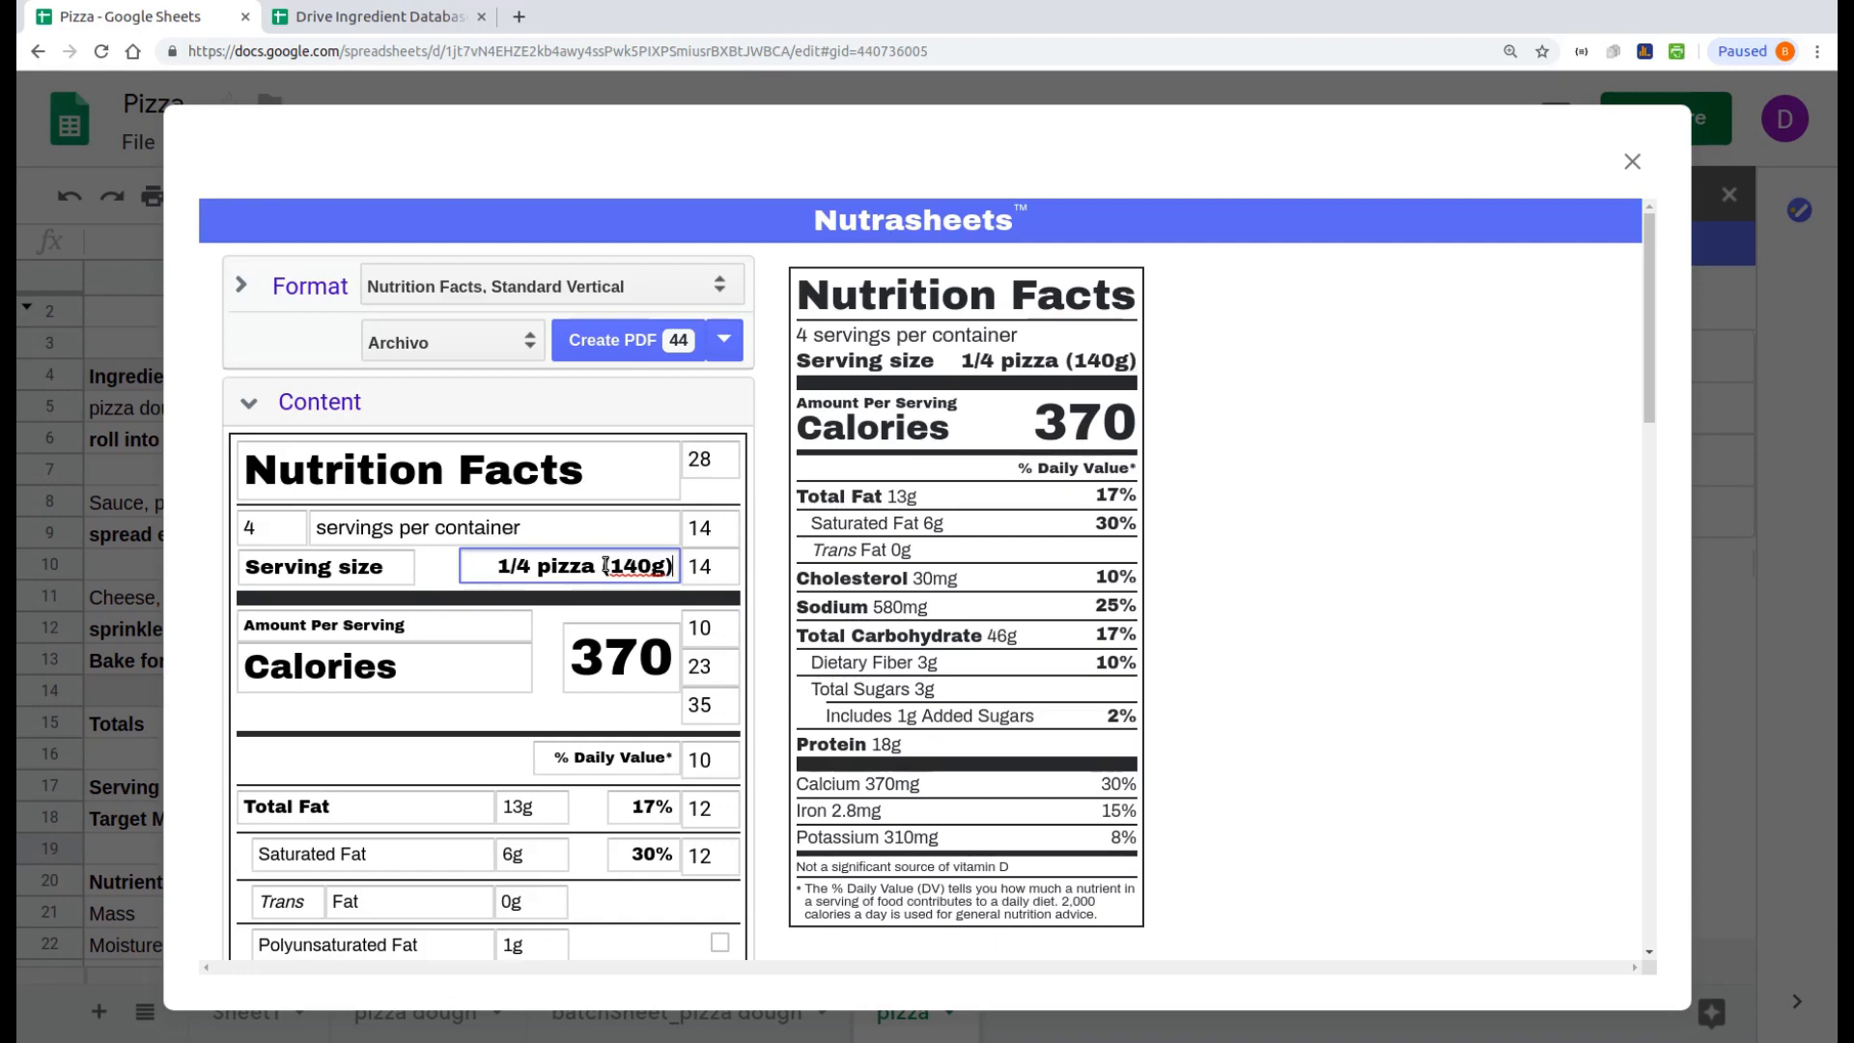
# Step: Switch the label format to Nutrition Facts, Tabular and include Thiamin and Riboflavin in its nutrients
pyautogui.click(566, 294)
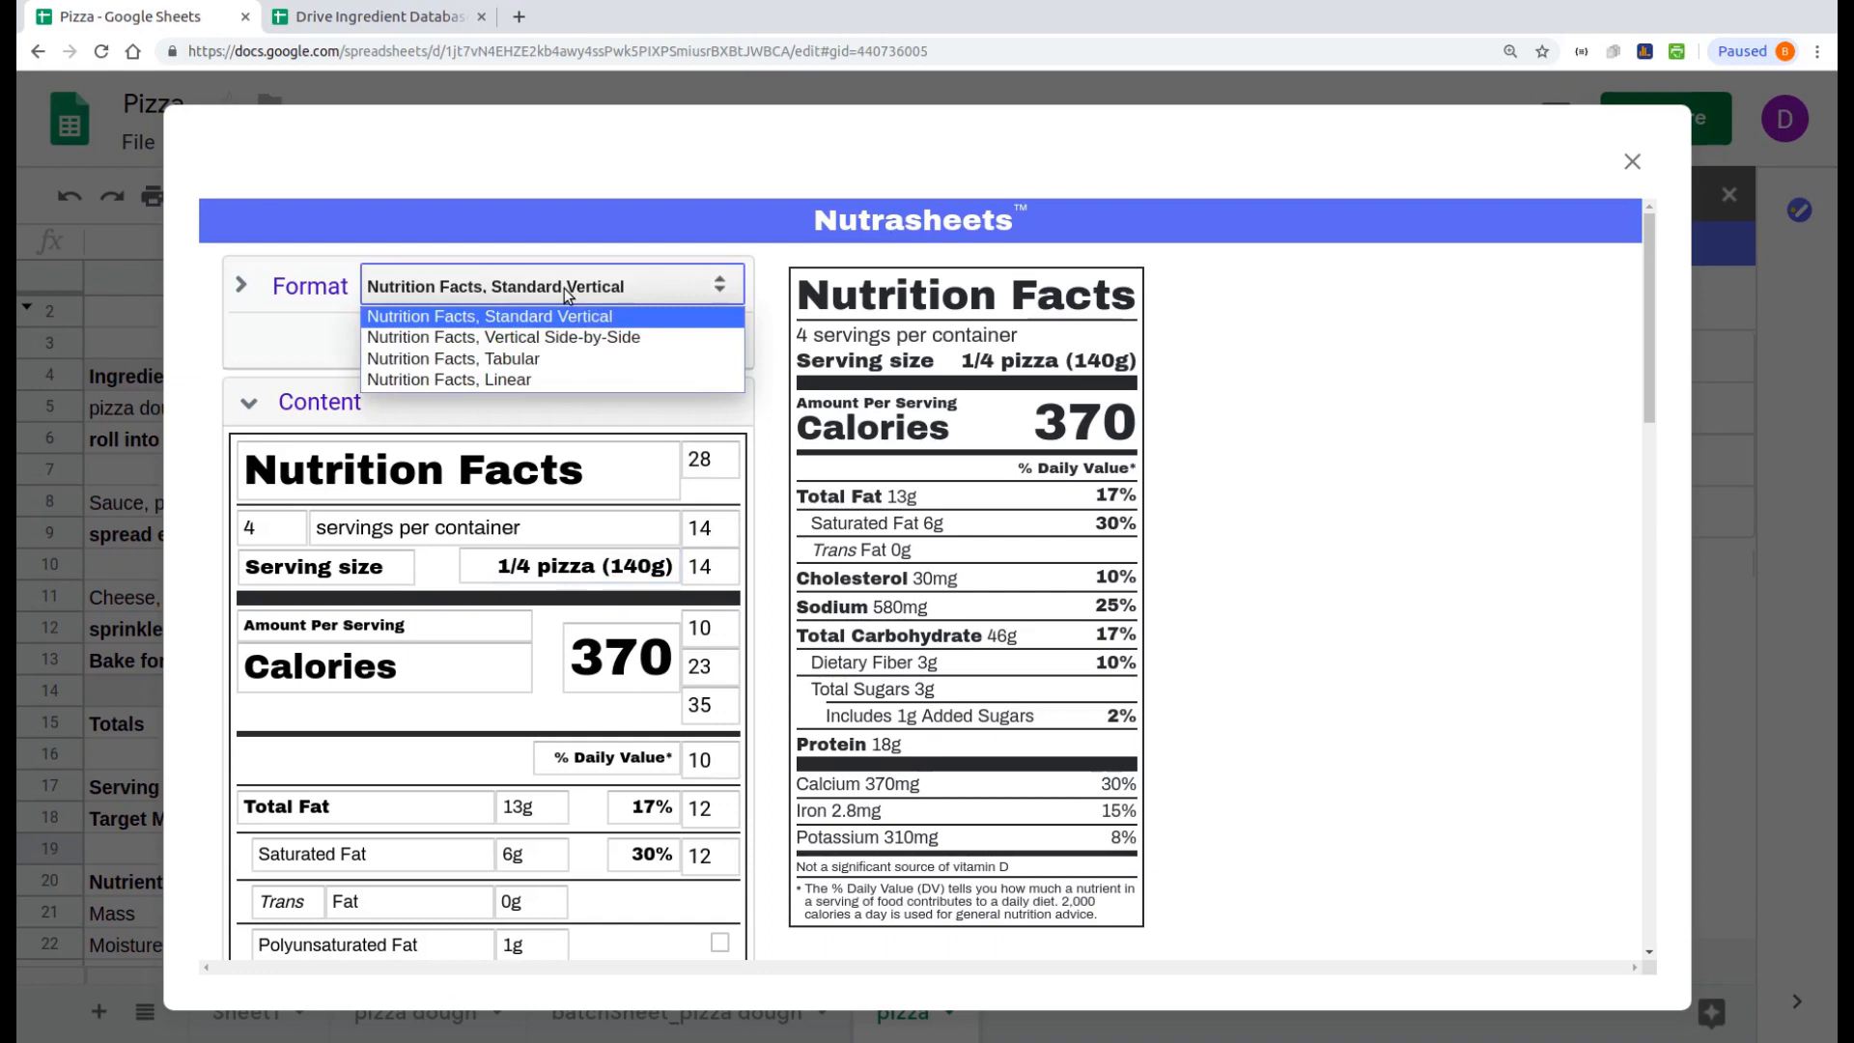
pyautogui.click(547, 359)
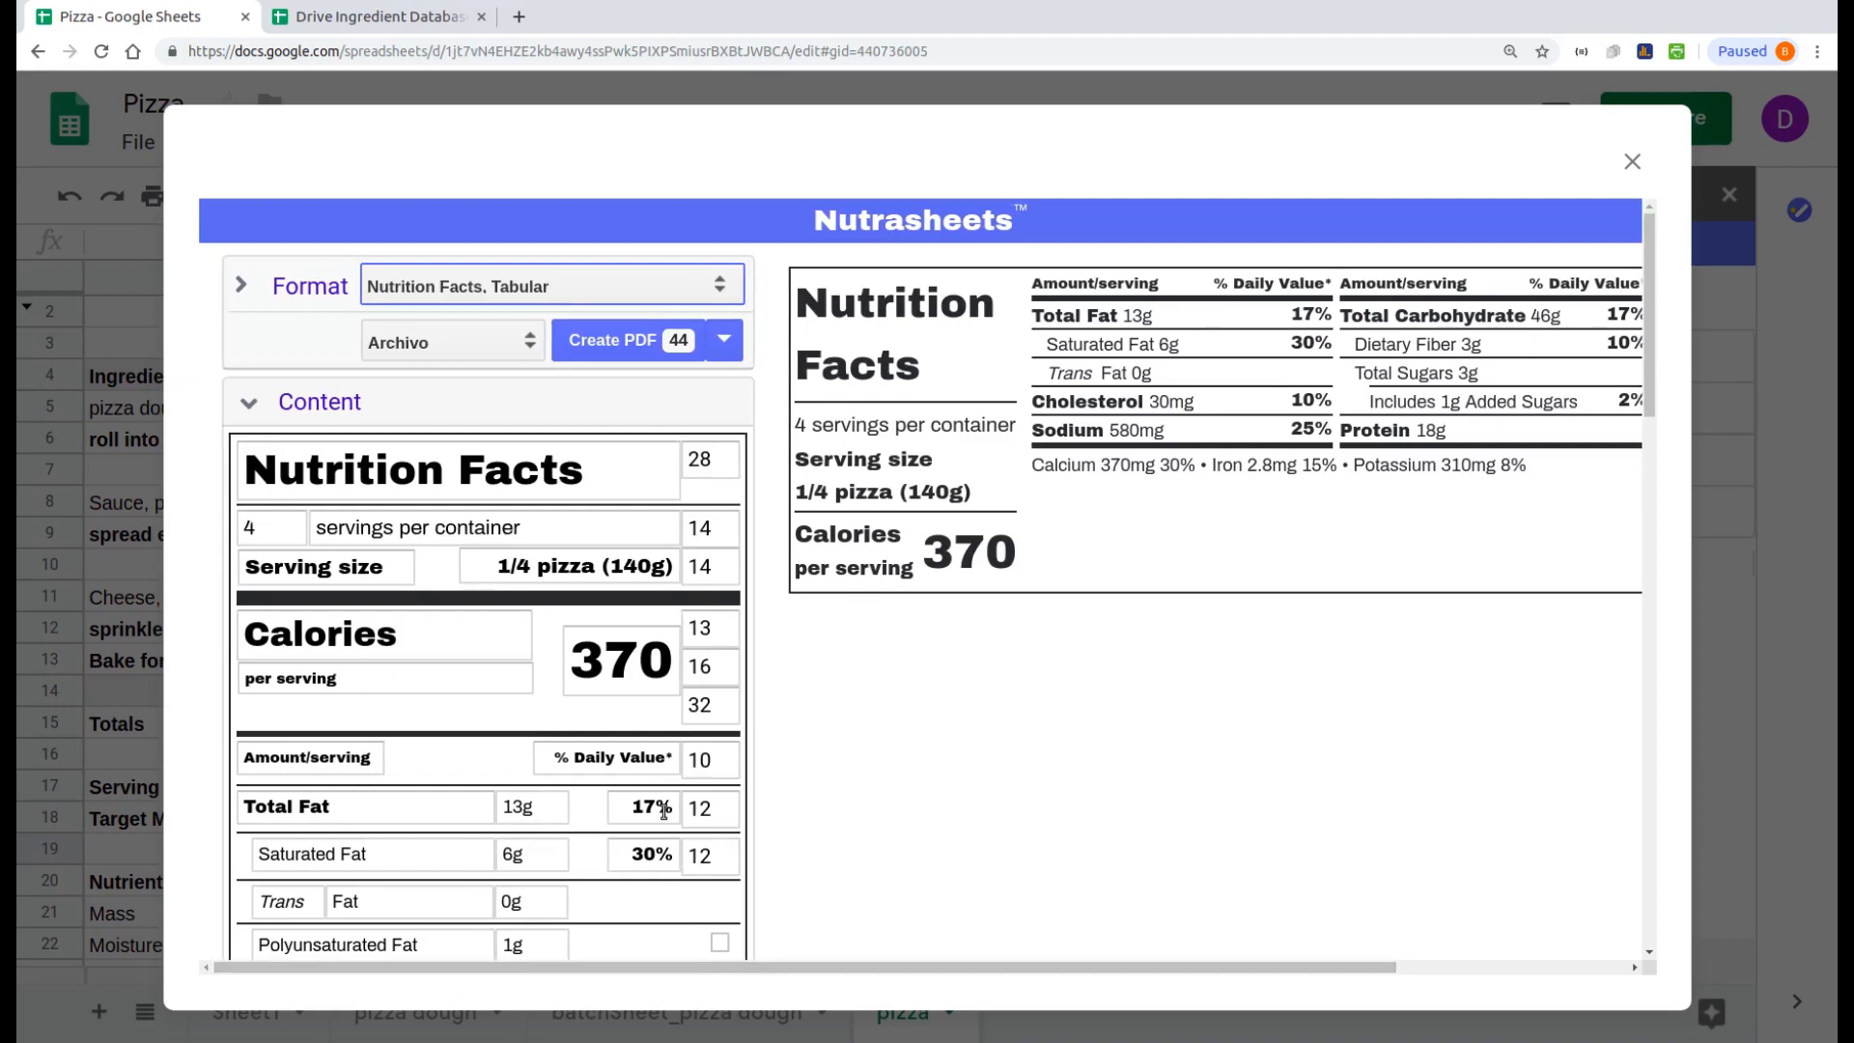
pyautogui.scroll(-8, 663, 811)
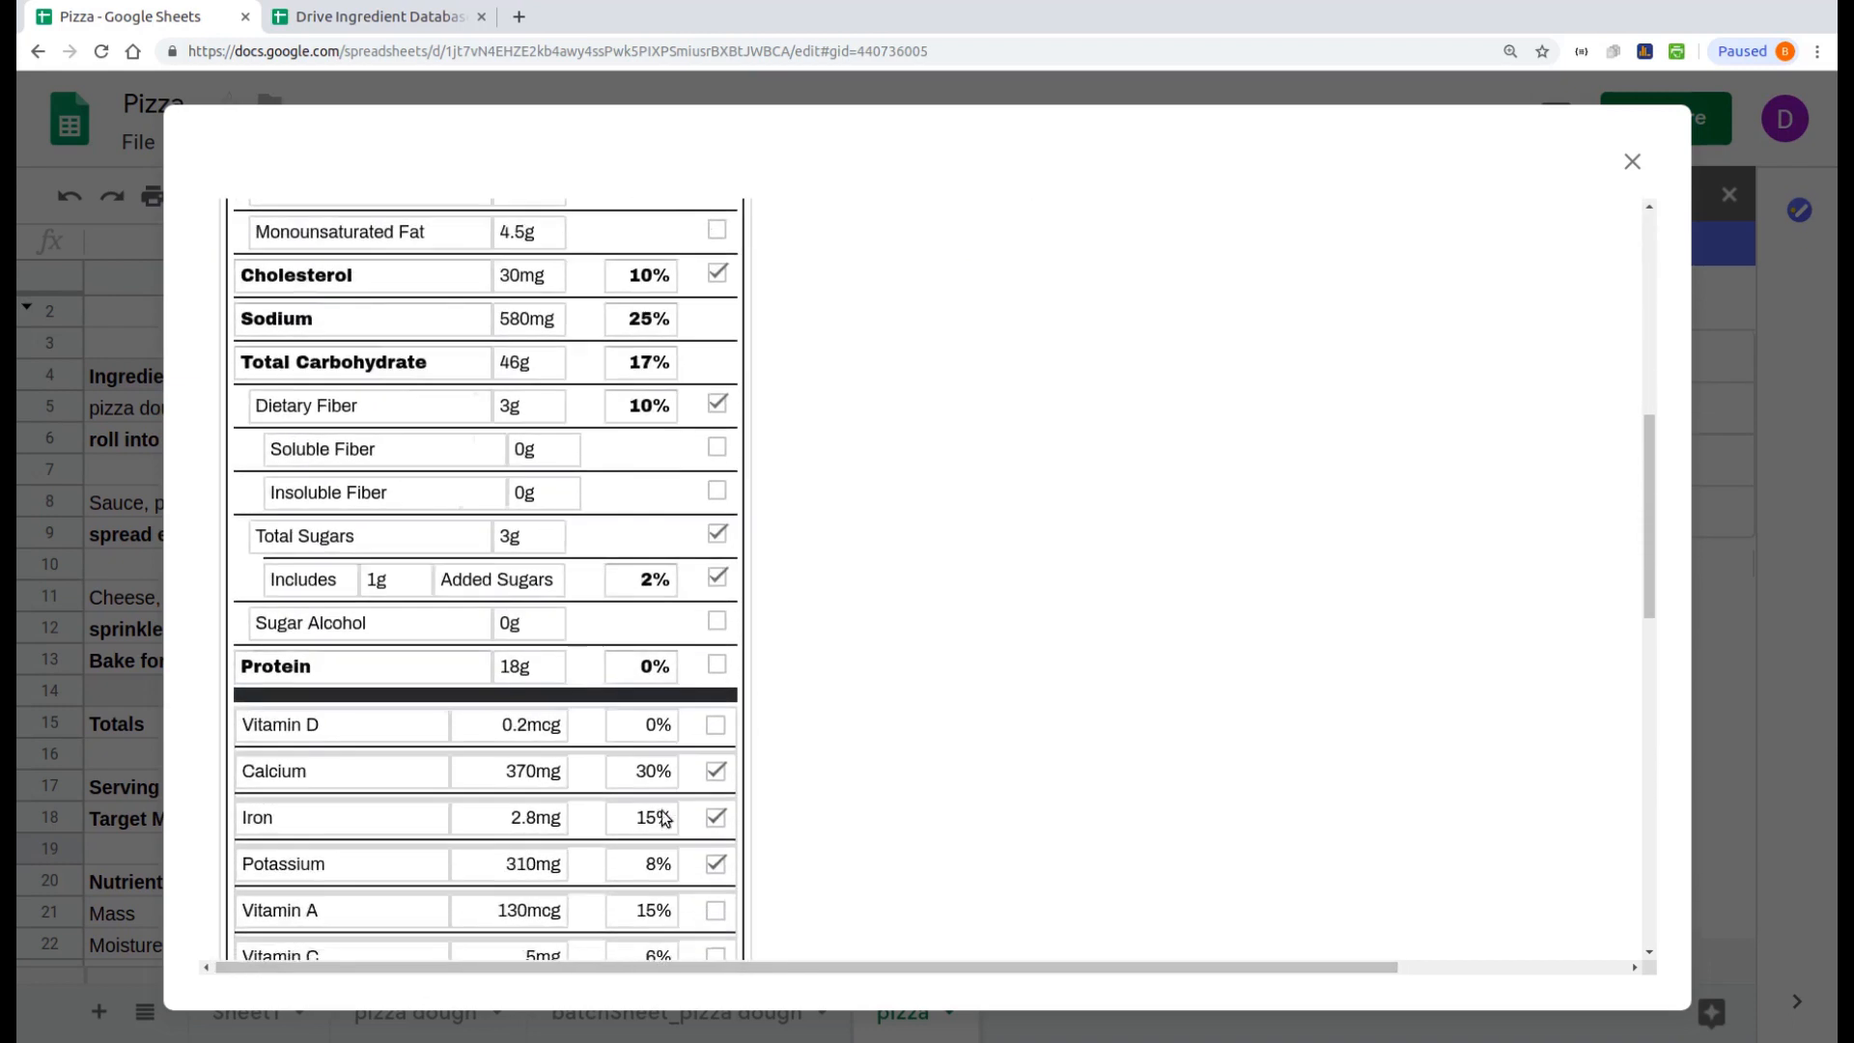
pyautogui.scroll(-2, 663, 816)
pyautogui.scroll(-1, 664, 811)
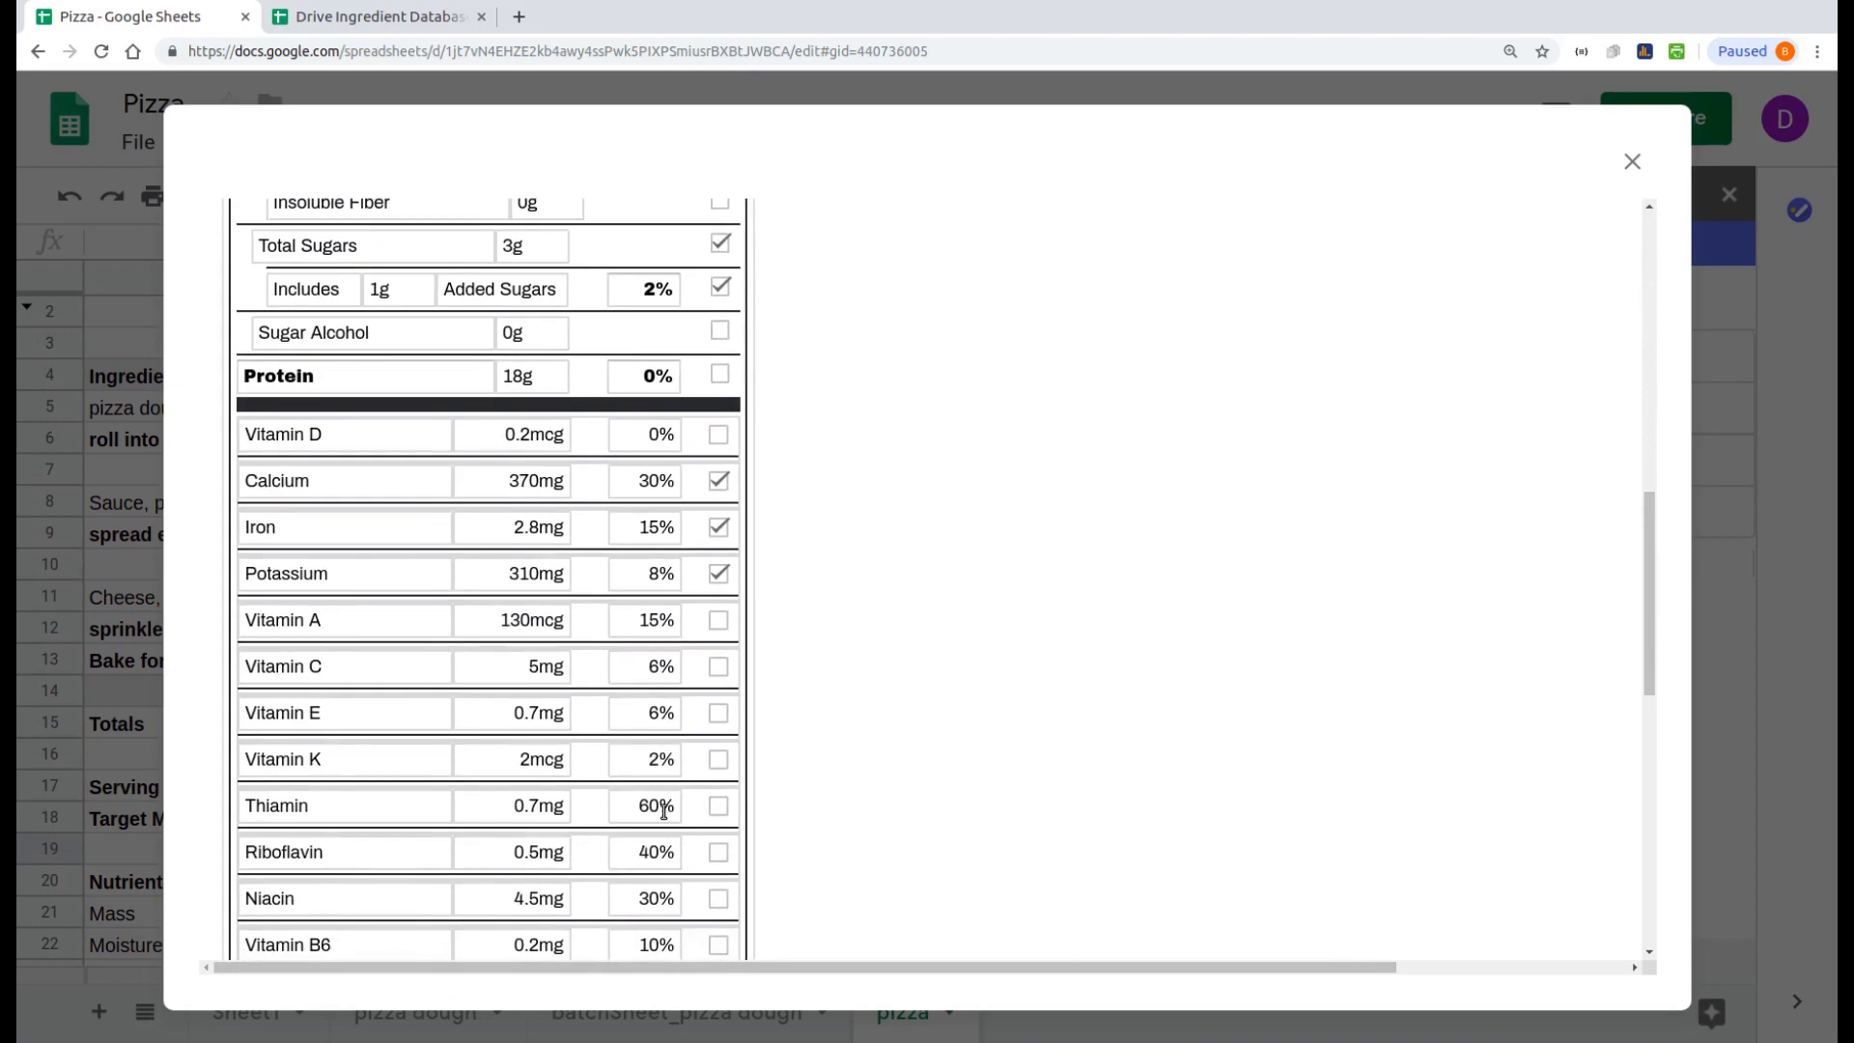
pyautogui.click(719, 805)
pyautogui.click(719, 849)
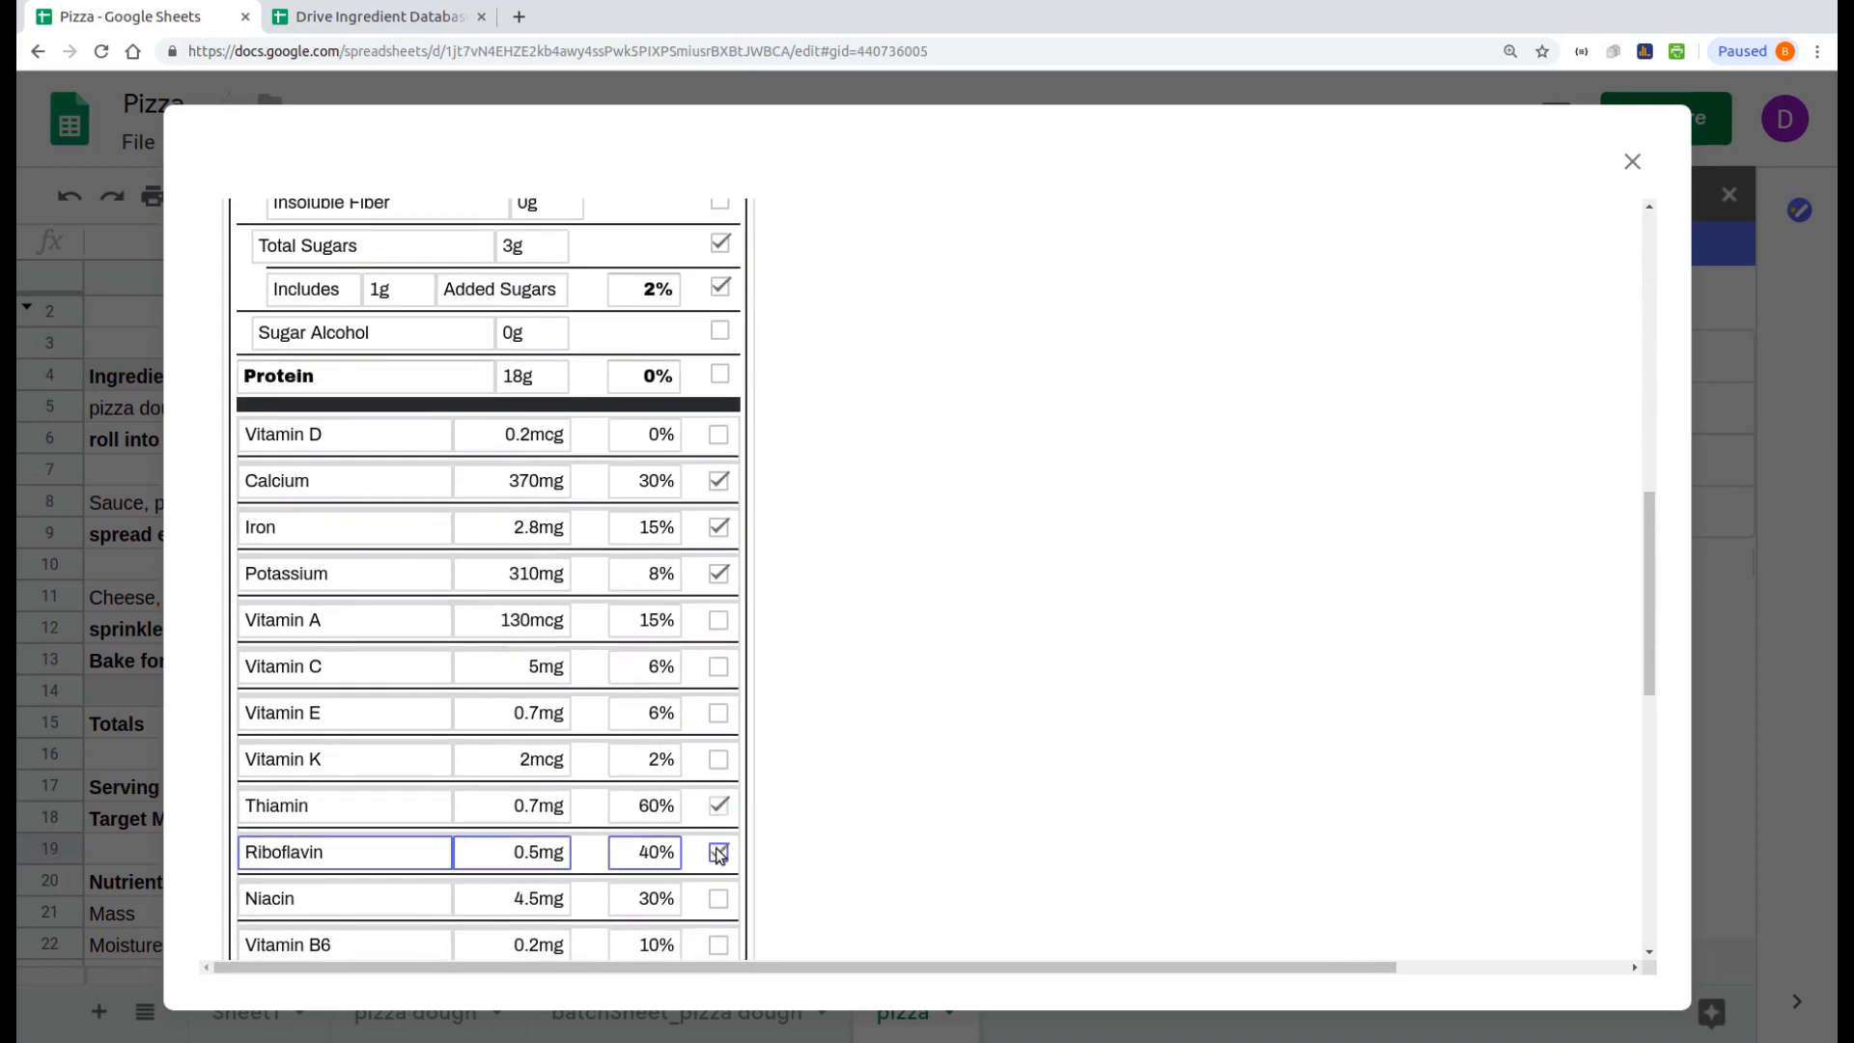
pyautogui.scroll(10, 822, 798)
pyautogui.scroll(3, 825, 798)
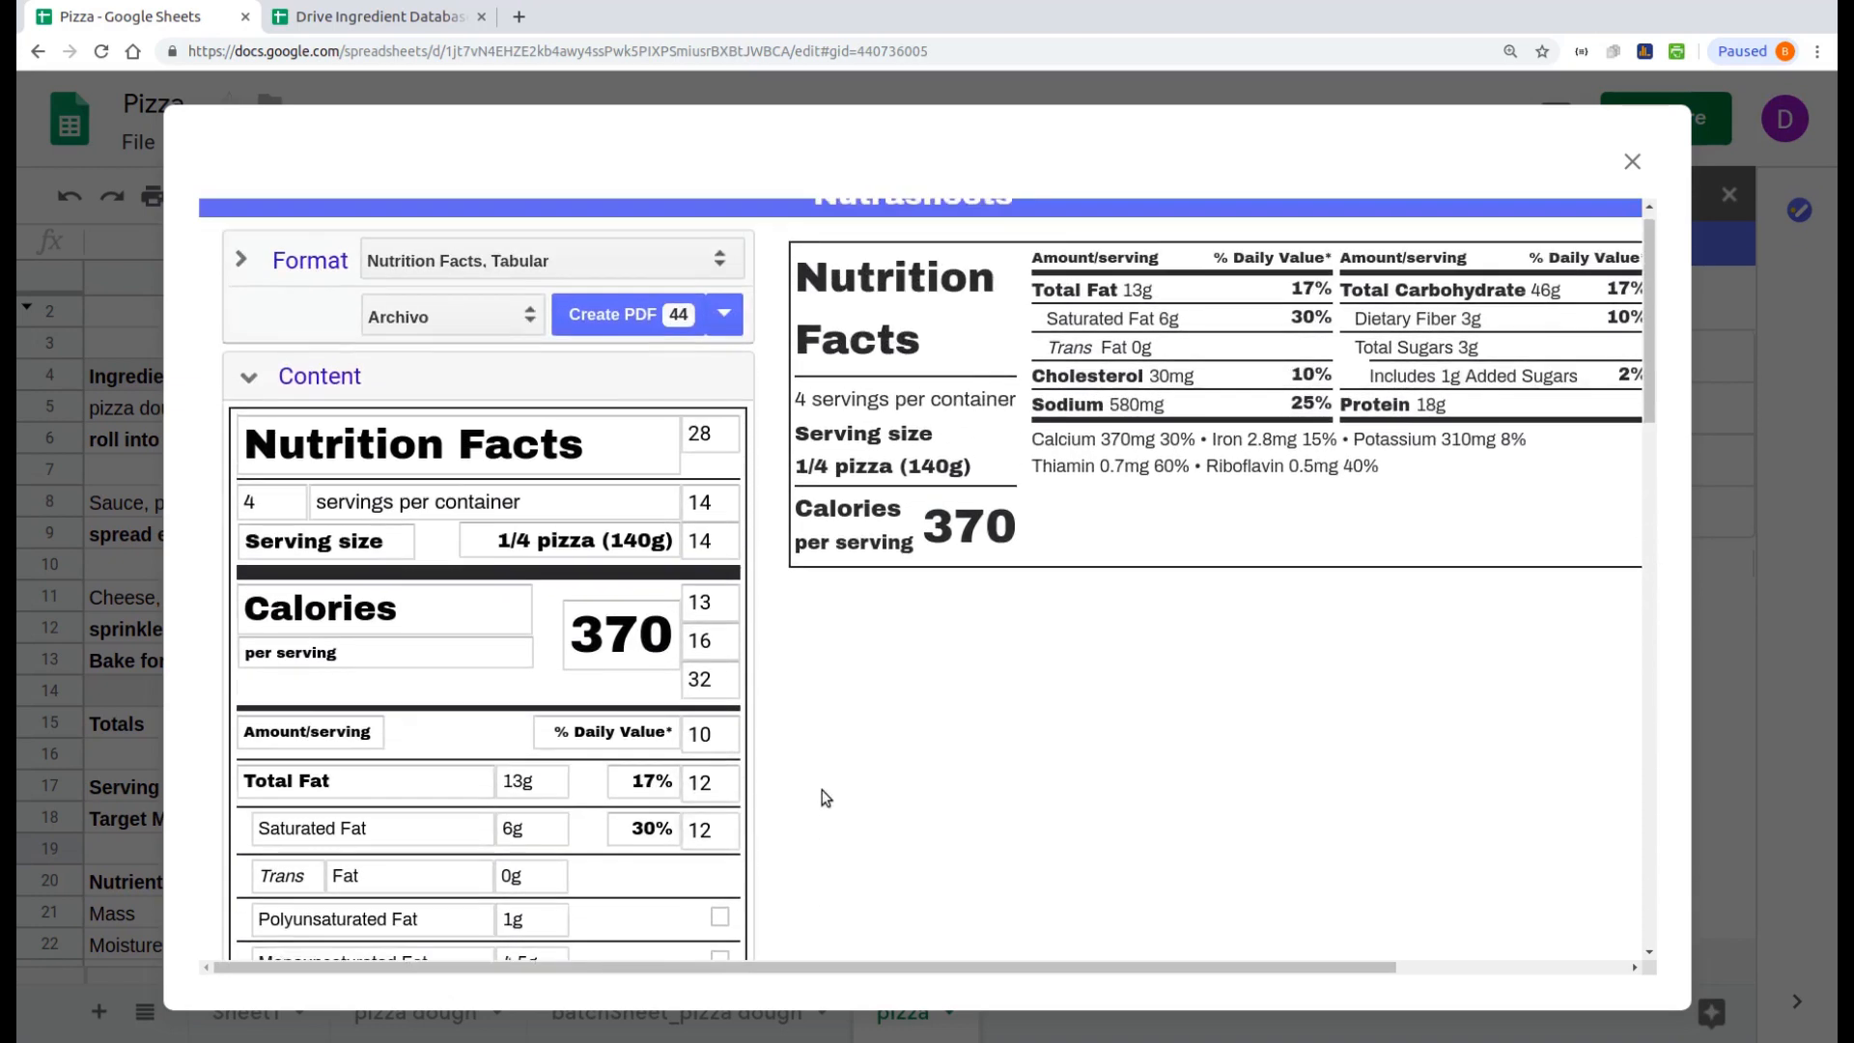
# Step: Save the tabular label to Google Drive as a PDF with the suggested filename, view it, and close the label editor
pyautogui.hscroll(5, 825, 798)
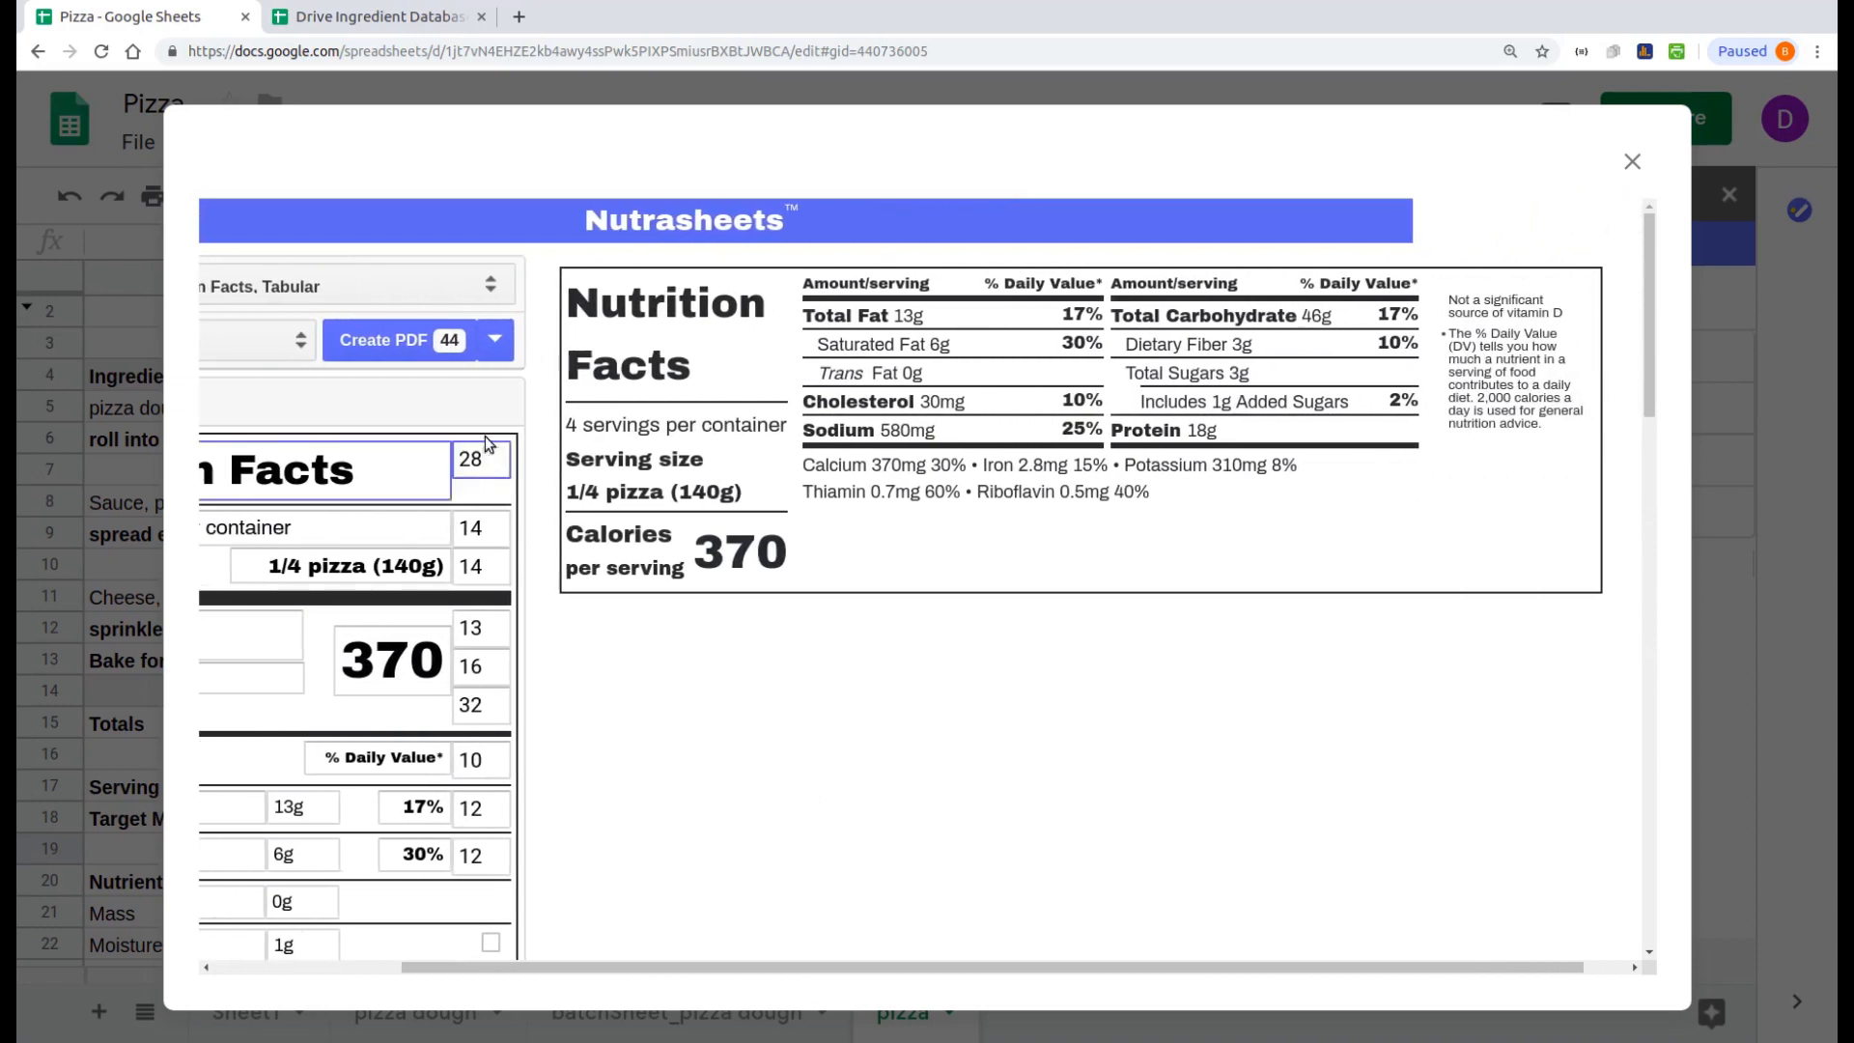
pyautogui.click(390, 346)
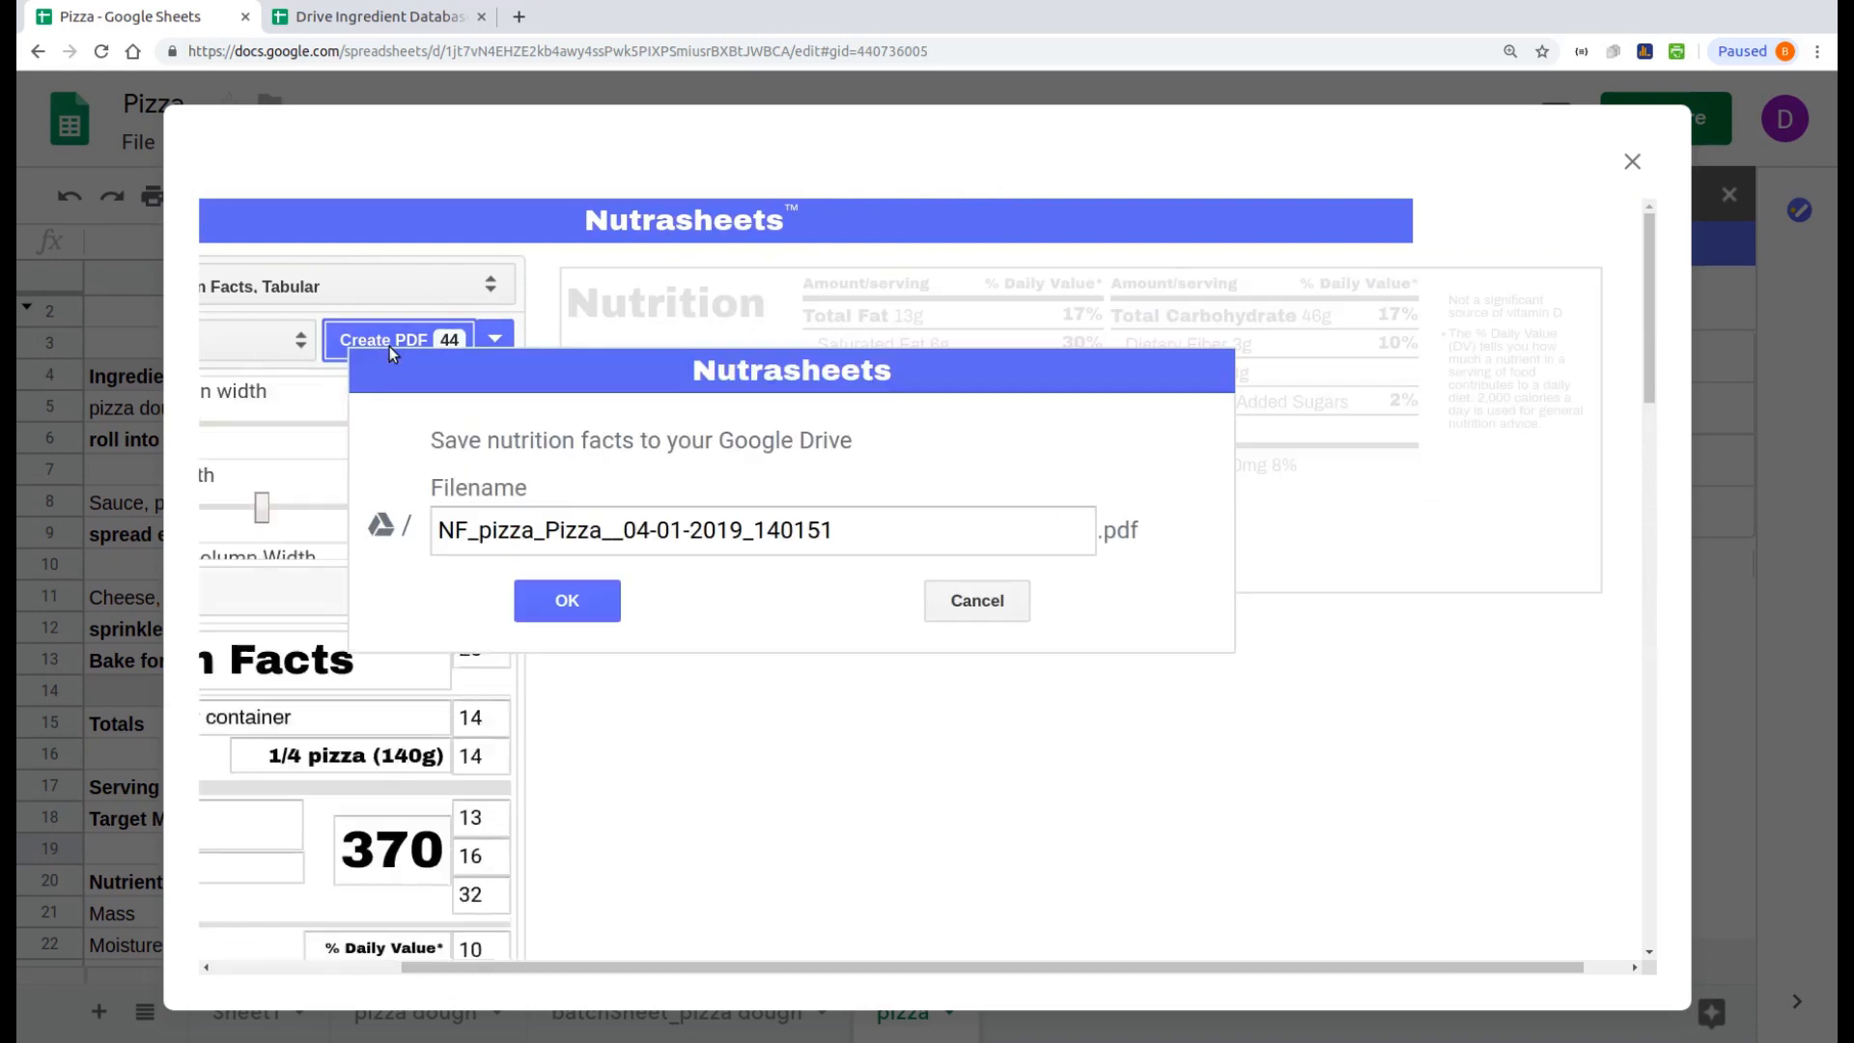
pyautogui.click(565, 603)
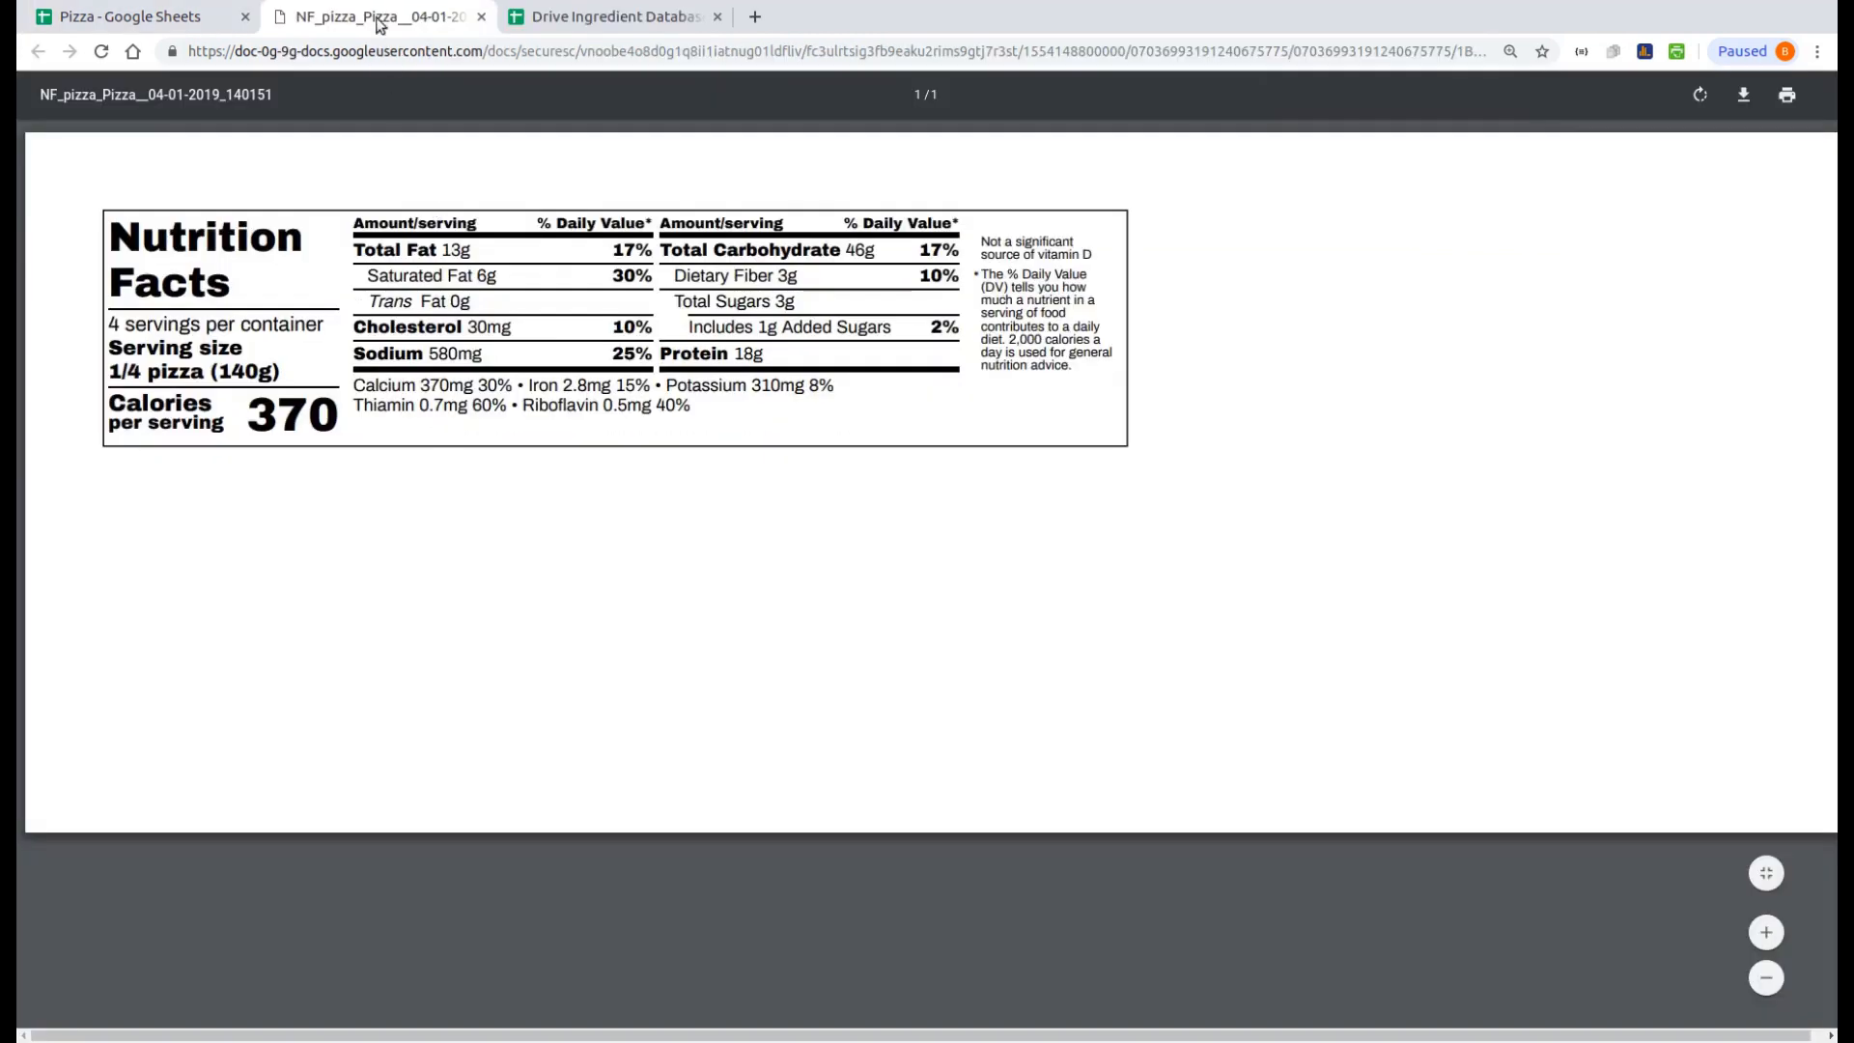
pyautogui.click(172, 20)
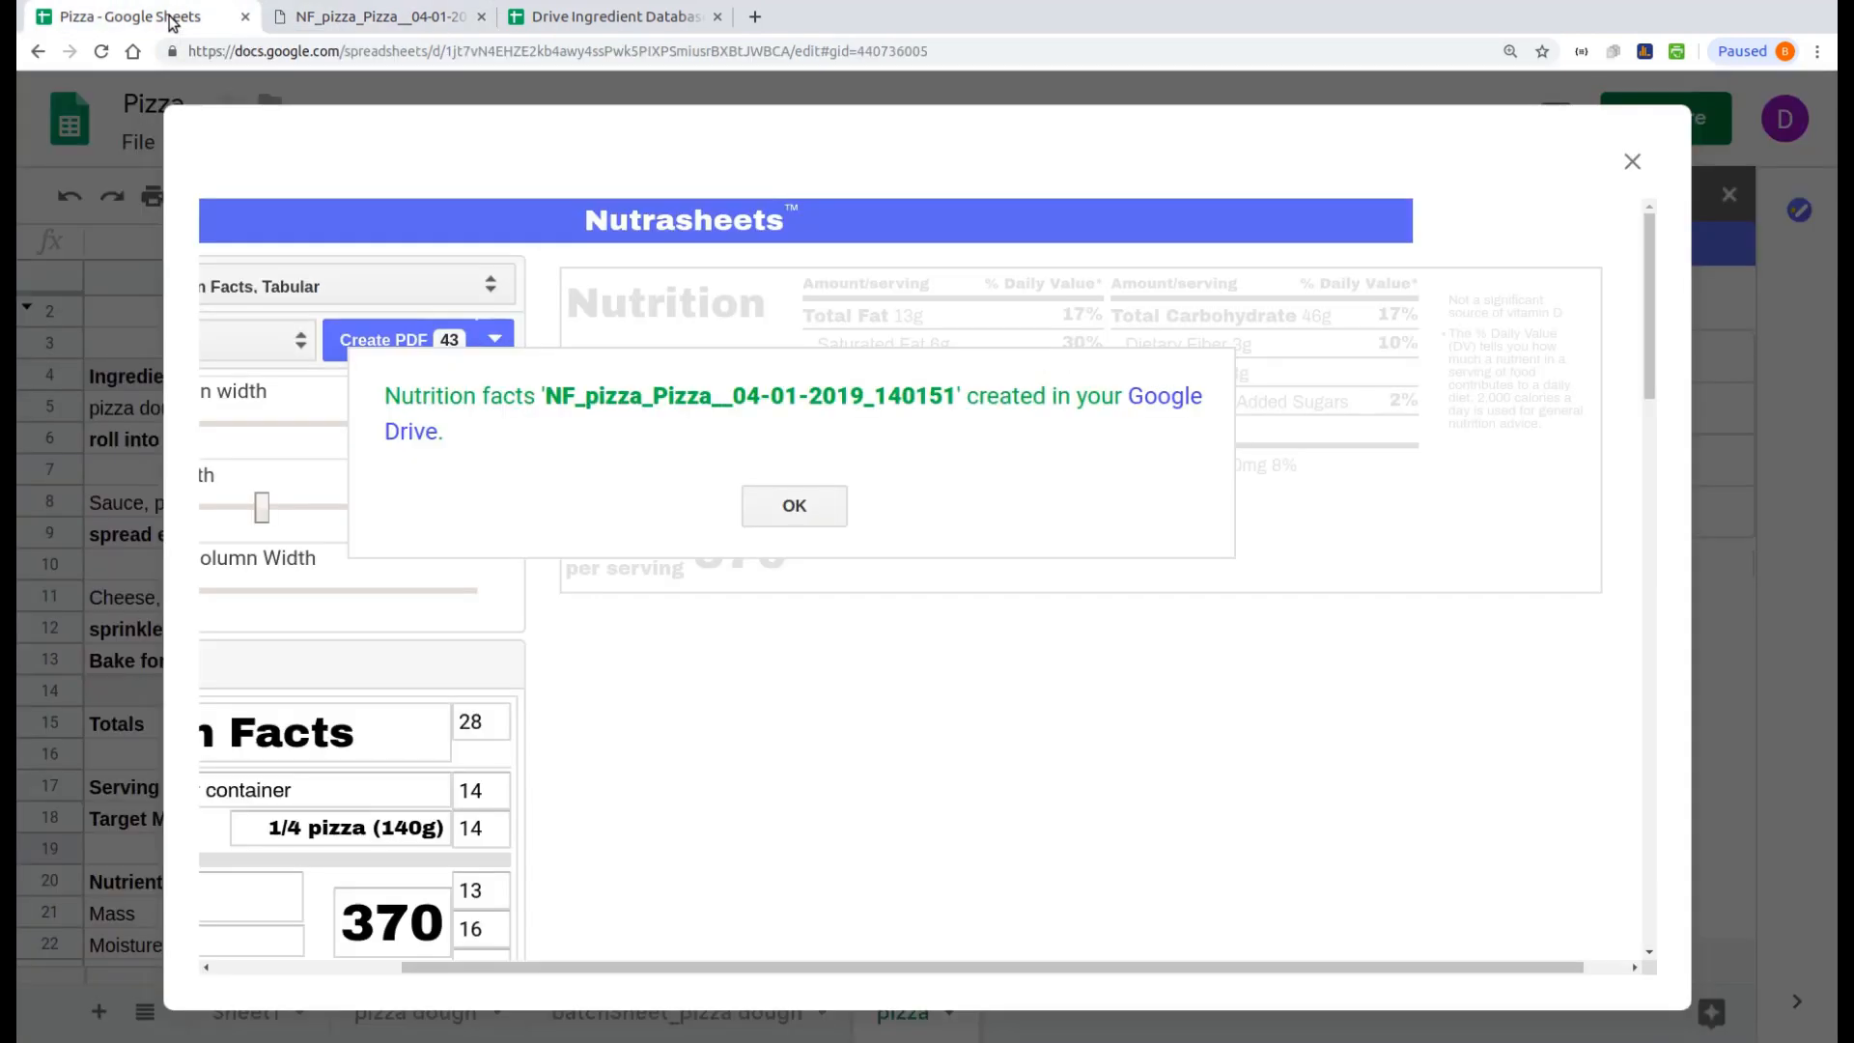
pyautogui.click(795, 512)
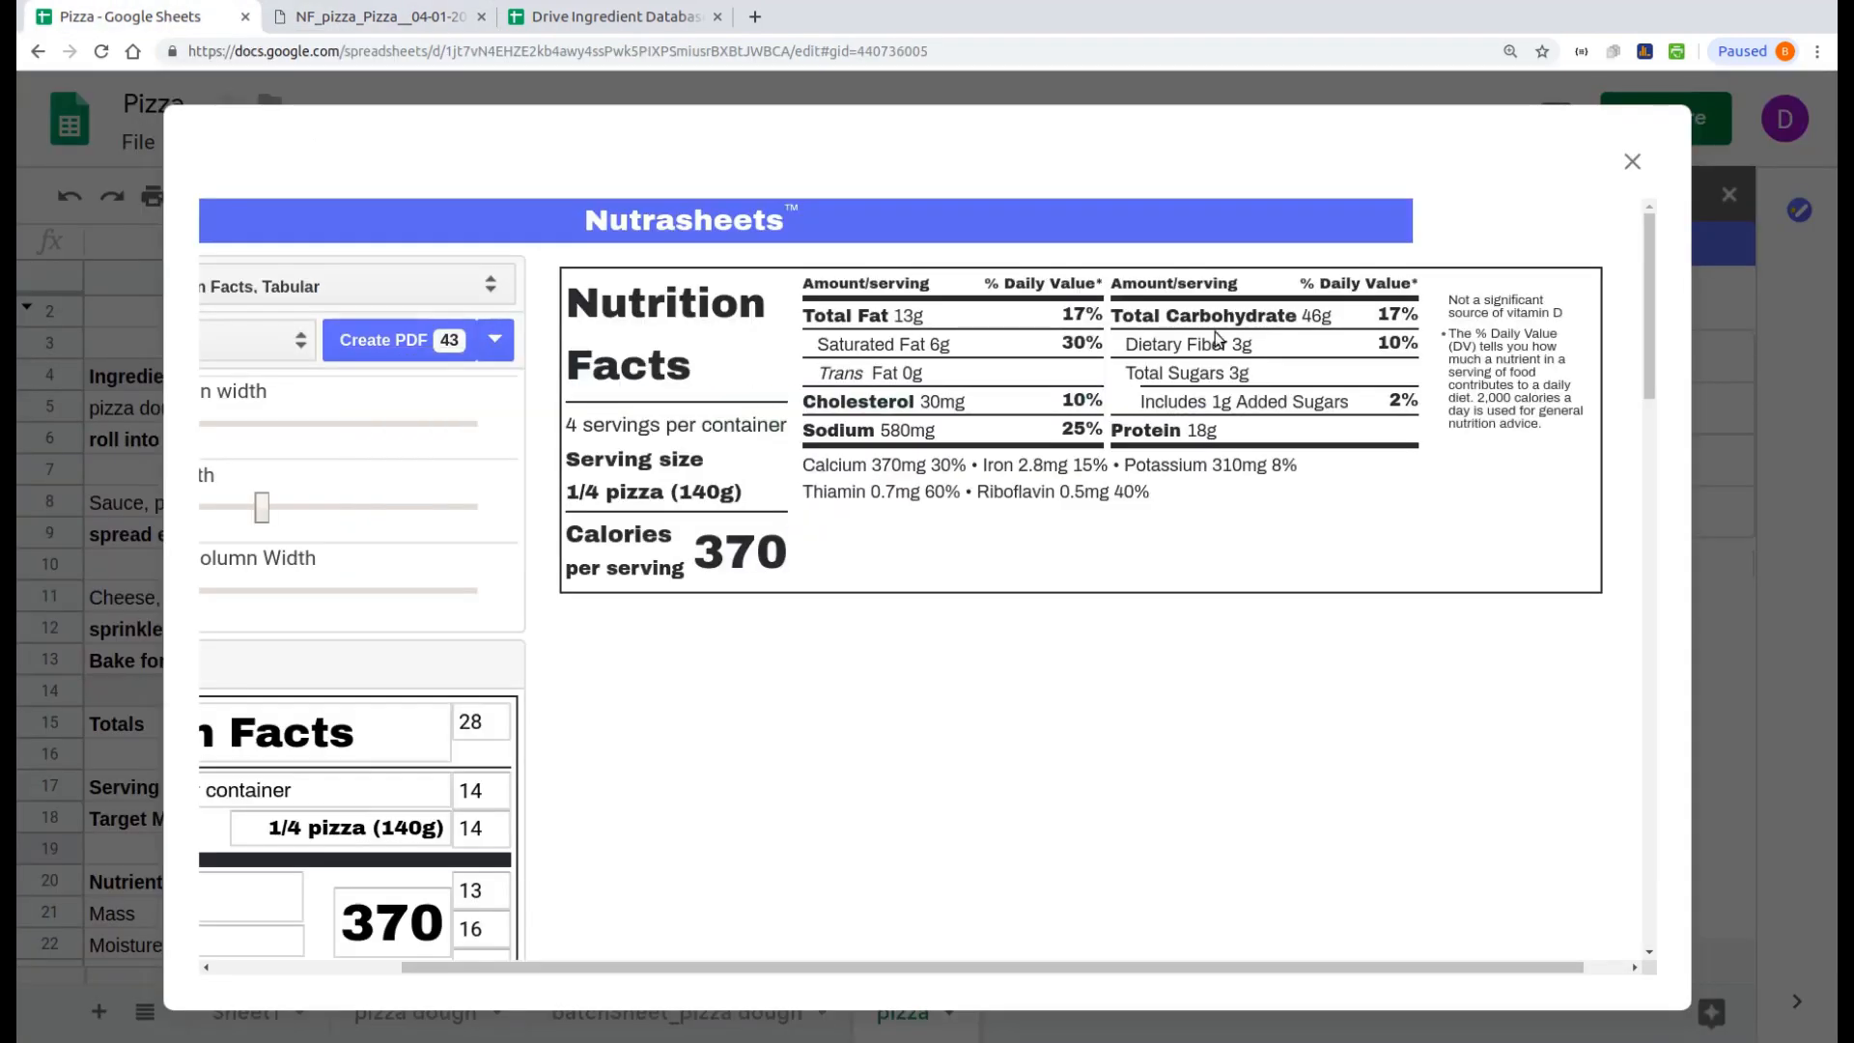
pyautogui.click(1632, 164)
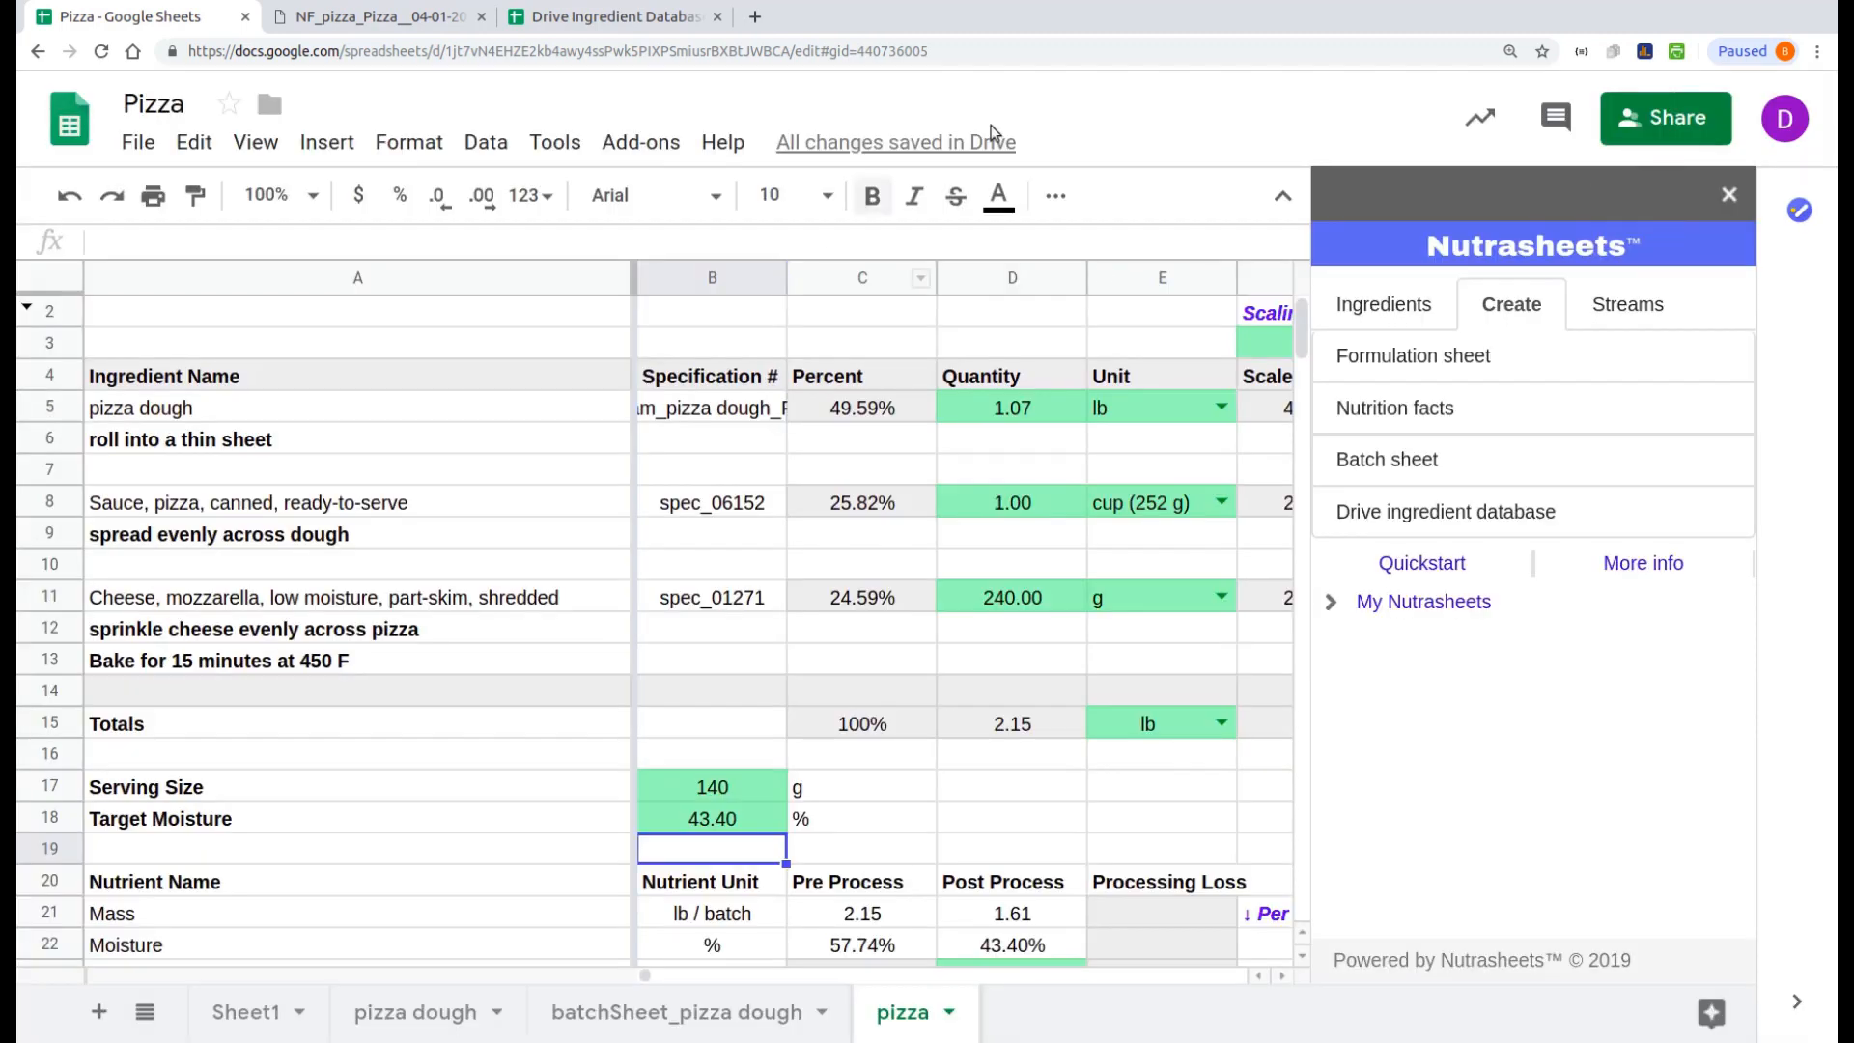